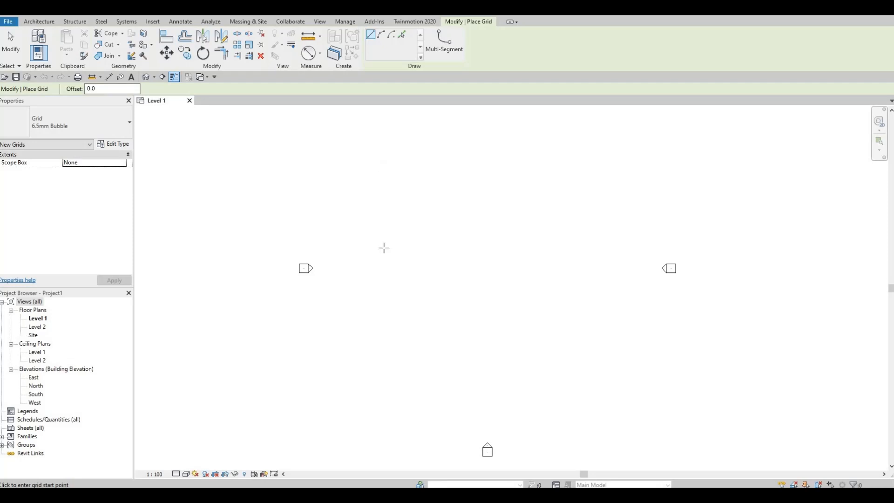
Draw a vertical grid line between the left and right elevation markers, showing its bubble only at the upper end.
click(382, 167)
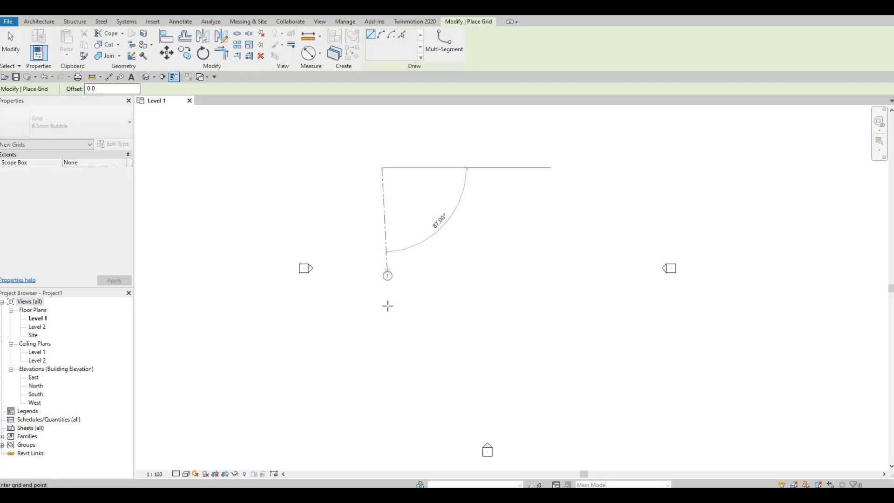
click(381, 364)
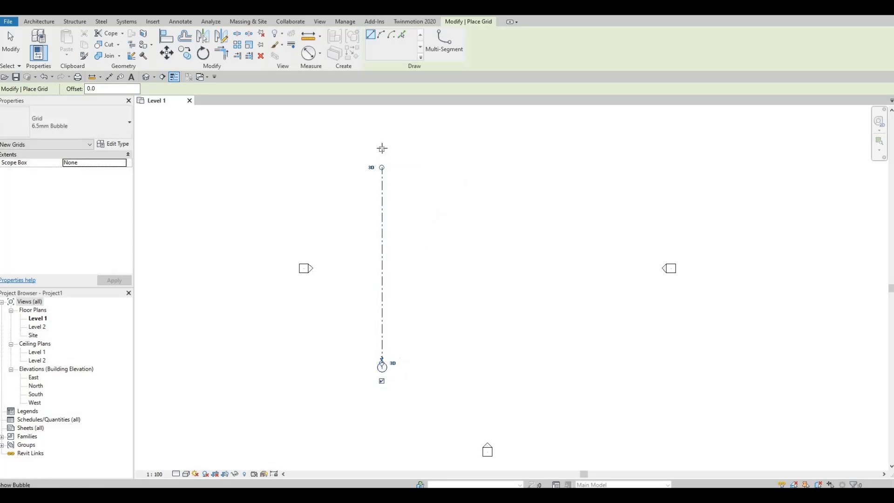
click(382, 148)
click(381, 381)
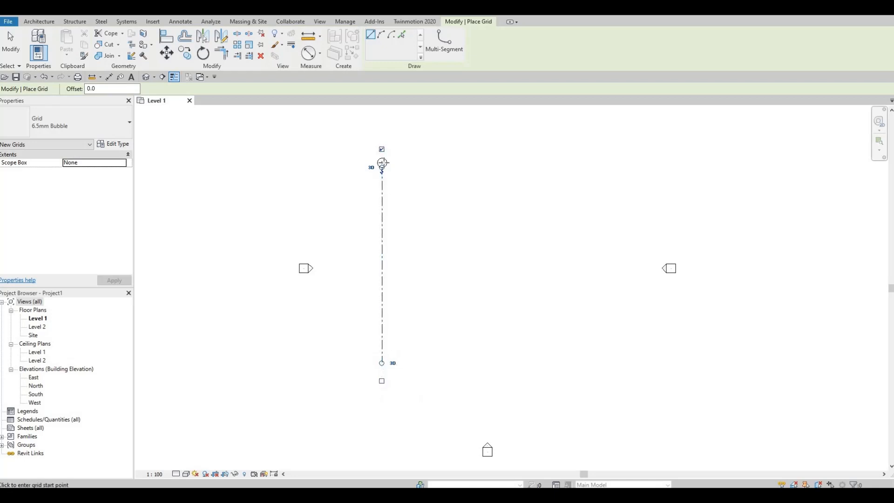
scroll(383, 163, up, 4)
key(Escape)
key(Escape)
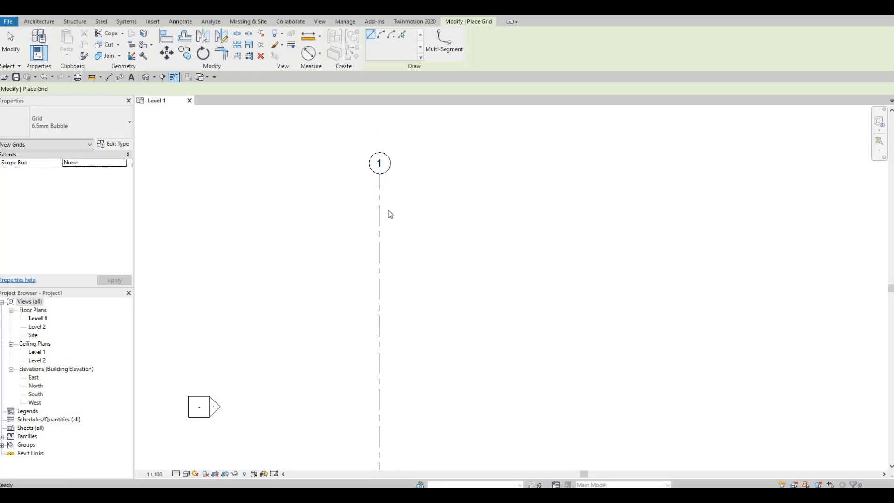
key(Escape)
Copy grid 1 with the Multiple option enabled, placing the first copy 5900 mm to its right.
click(379, 207)
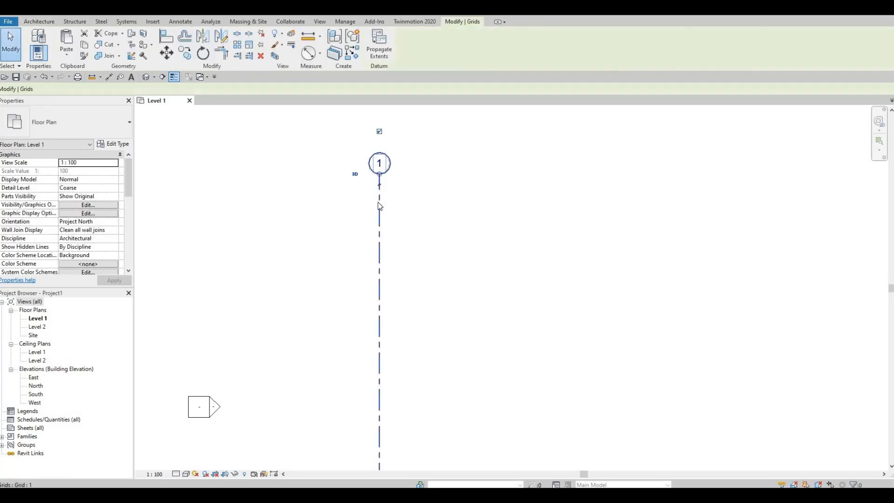
click(185, 54)
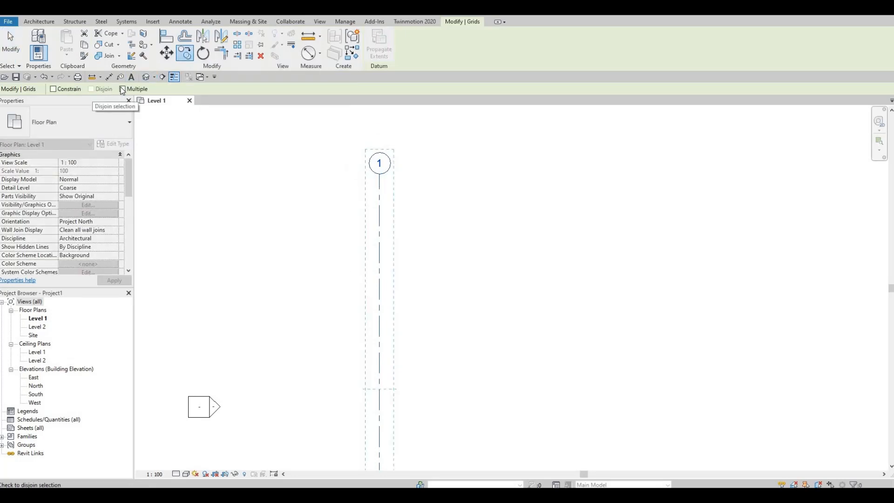
click(123, 89)
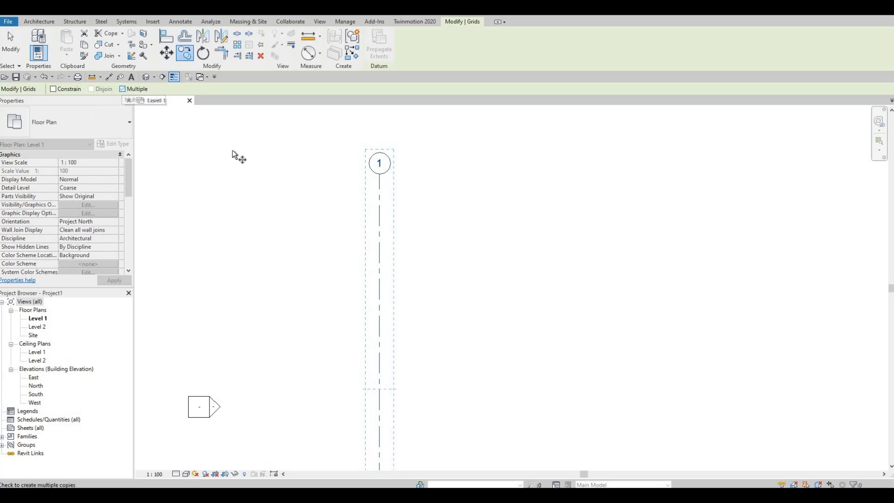
click(380, 214)
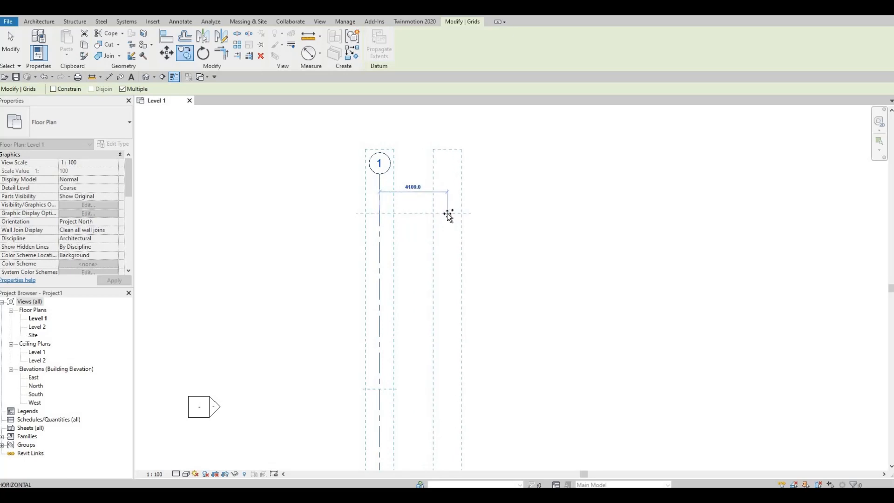
text(5900)
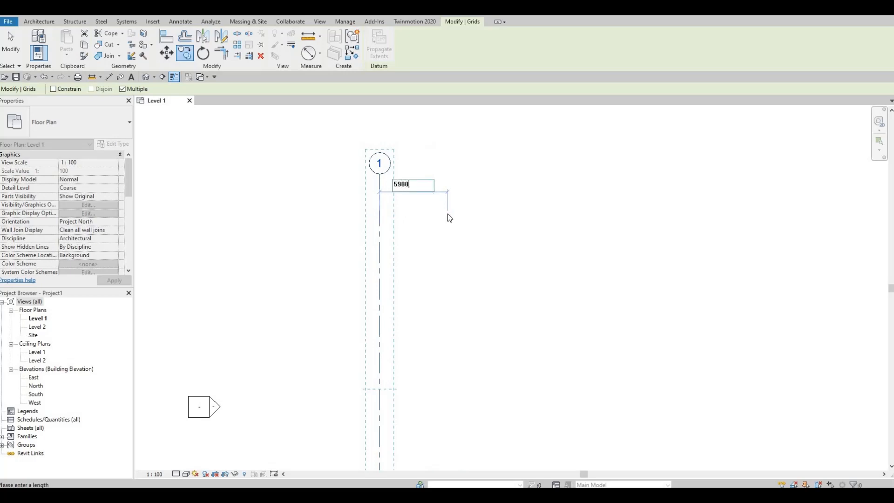
key(Return)
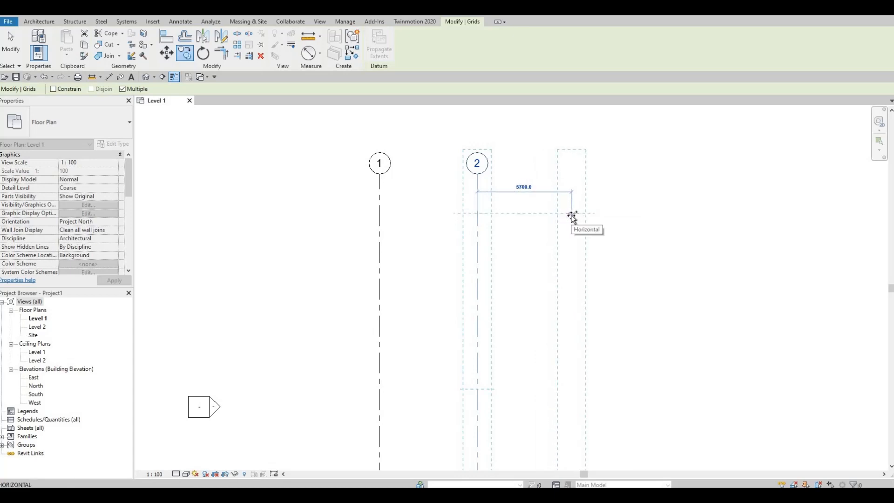
Place two more vertical grid copies to the right, spaced 5700 mm from grid 2 and then a further 4500 mm.
text(5)
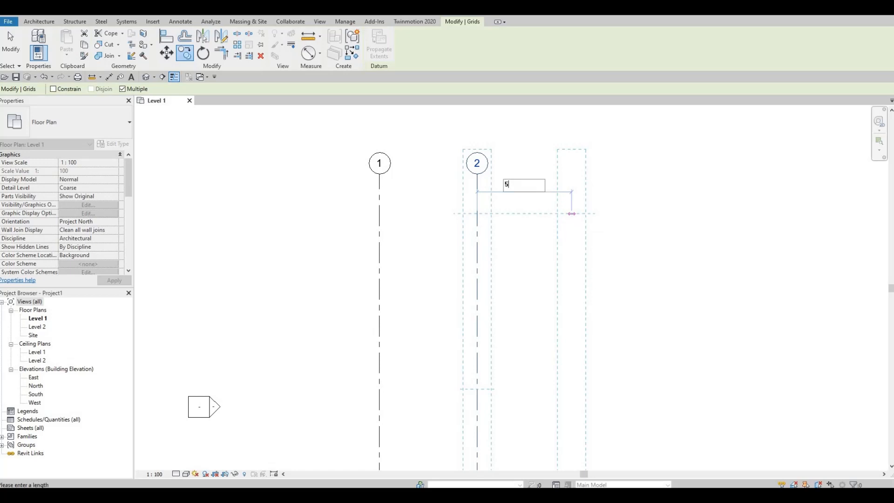
text(700)
key(Return)
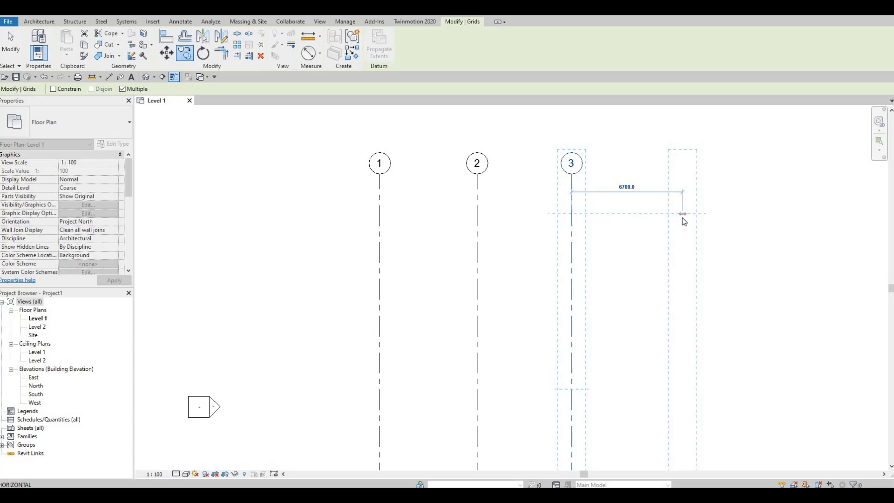
text(4500)
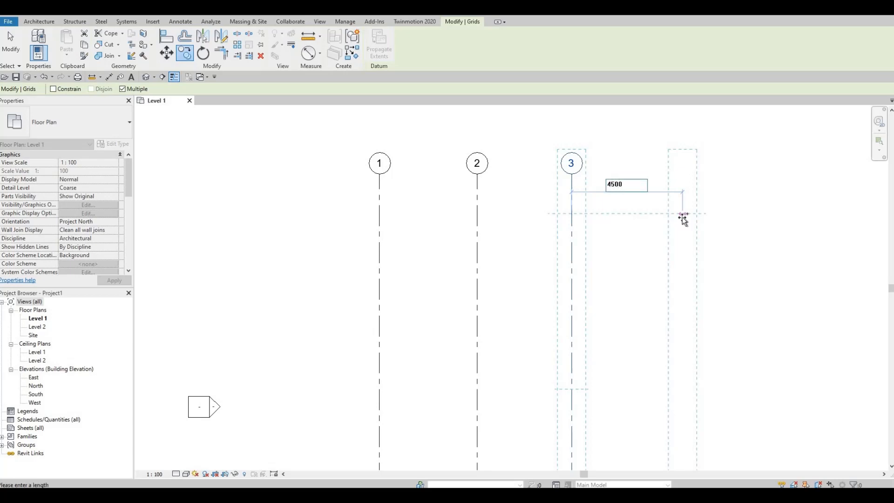
key(Return)
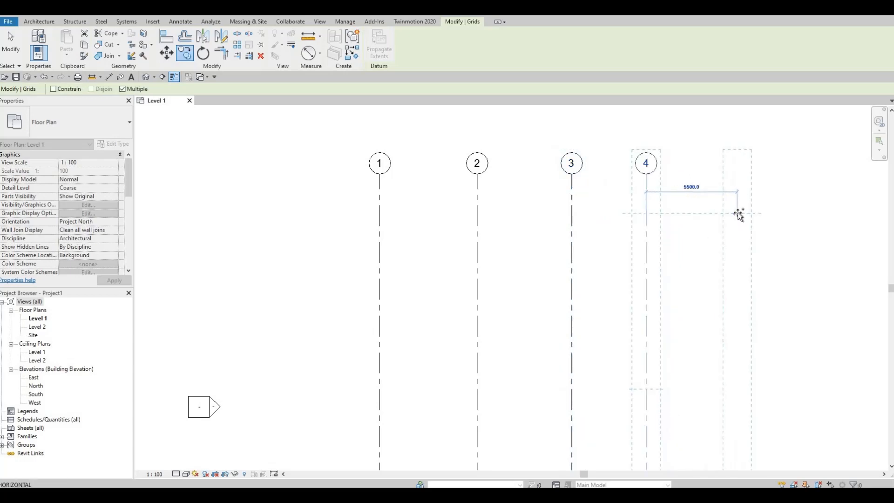
Place the last two vertical grid copies 5700 mm right of grid 4 and a further 5900 mm, and finish copying.
text(5)
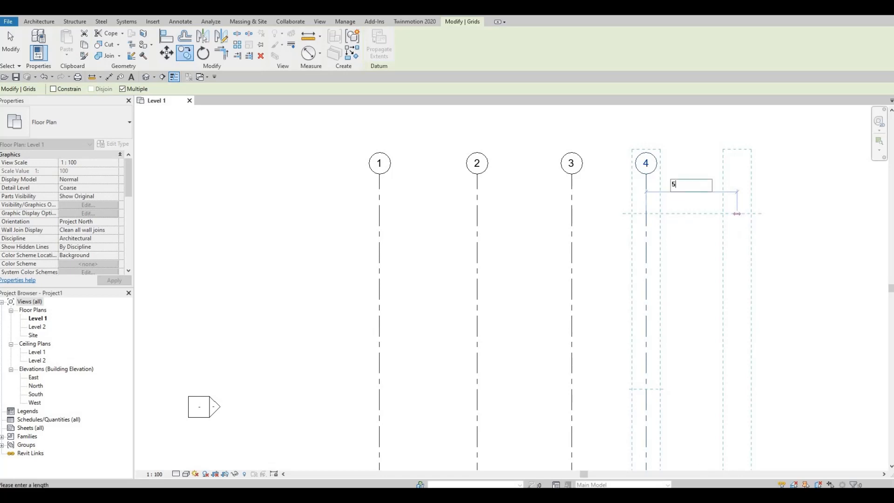
text(700)
key(Return)
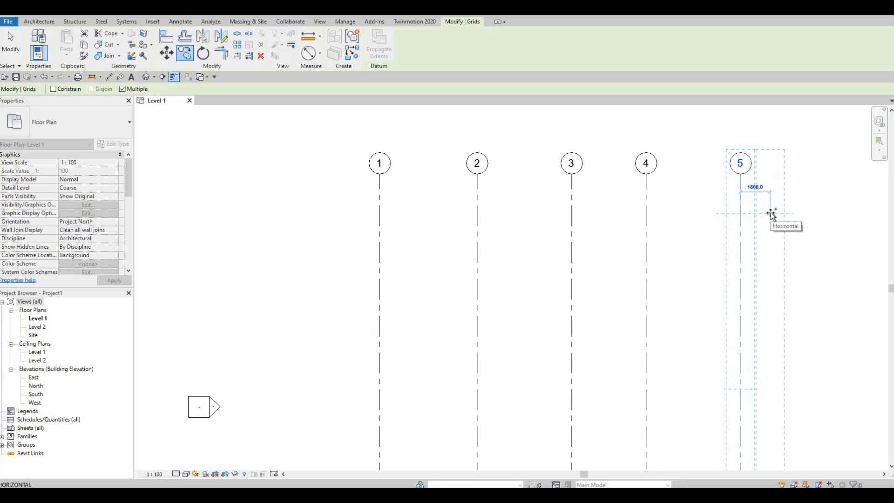
text(5900)
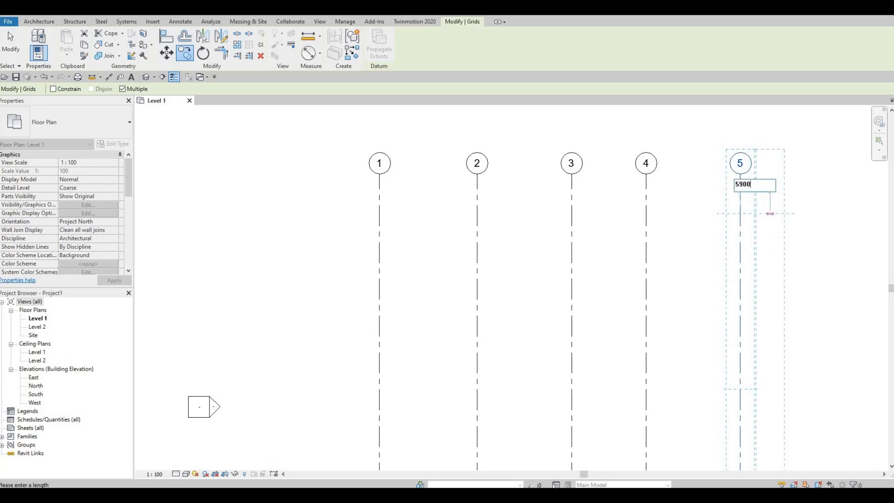
key(Return)
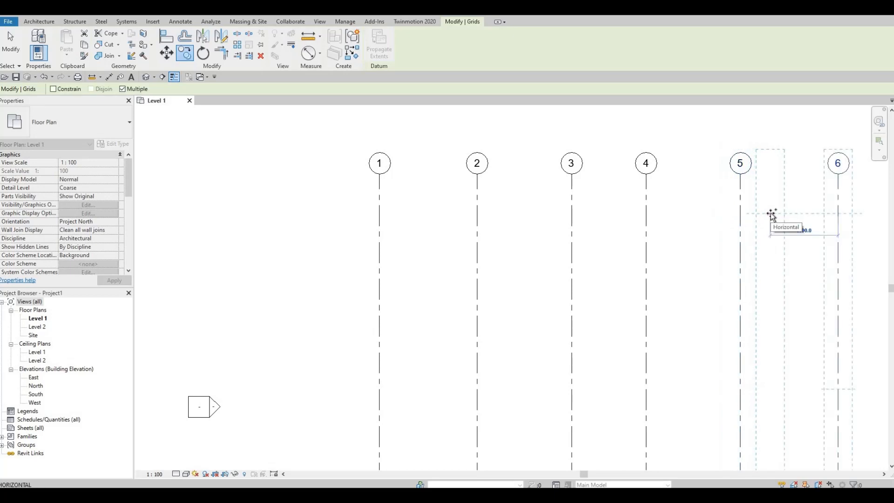
key(Escape)
key(Escape)
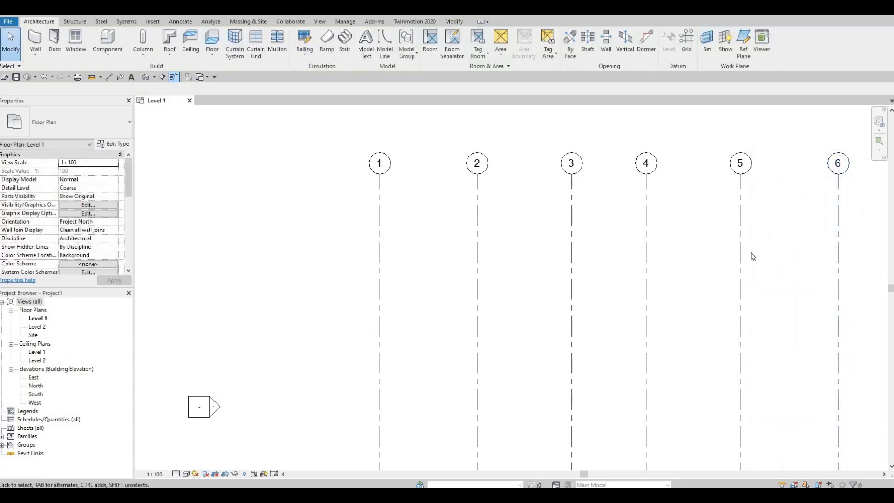
Draw a horizontal grid line from right of grid 6 to left of grid 1, crossing the upper part of all vertical grids.
click(685, 50)
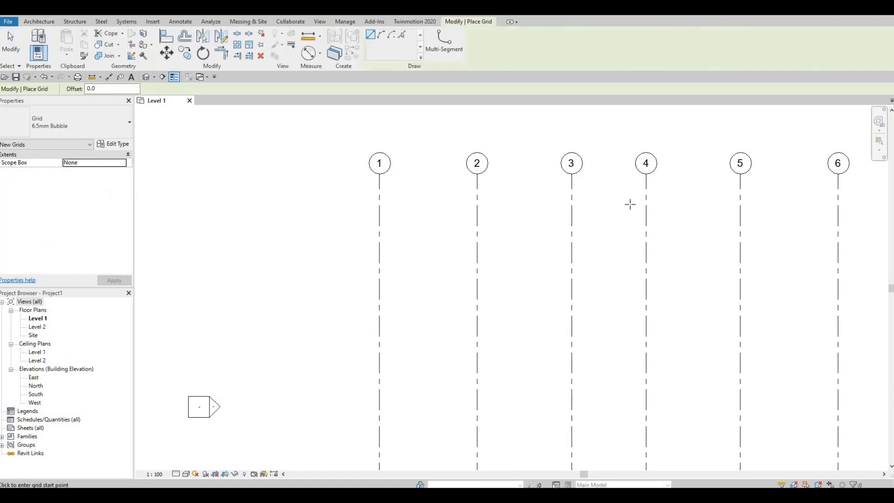
scroll(798, 240, down, 1)
click(841, 205)
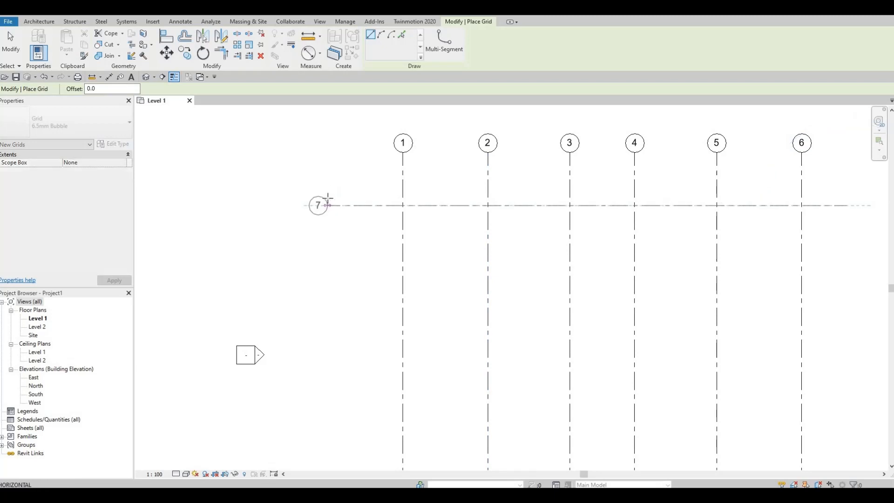
click(328, 198)
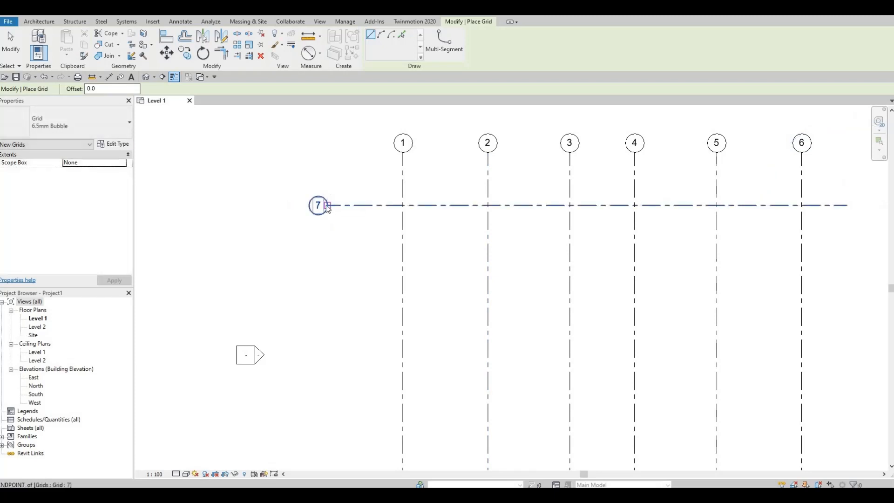
key(Escape)
key(Escape)
Rename the horizontal grid line as A.
click(319, 207)
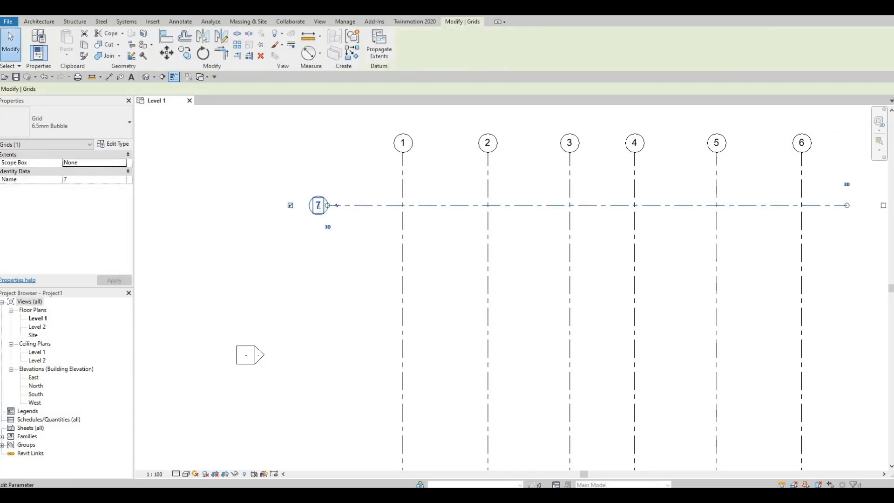
click(319, 206)
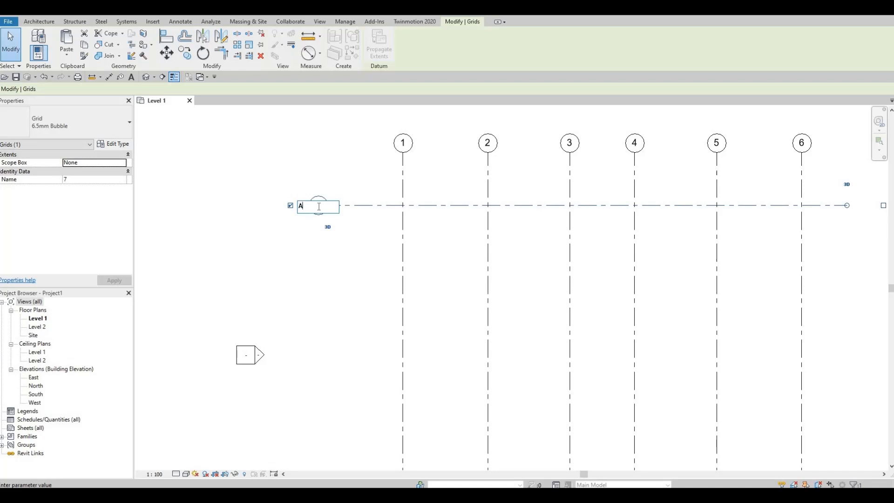
key(Return)
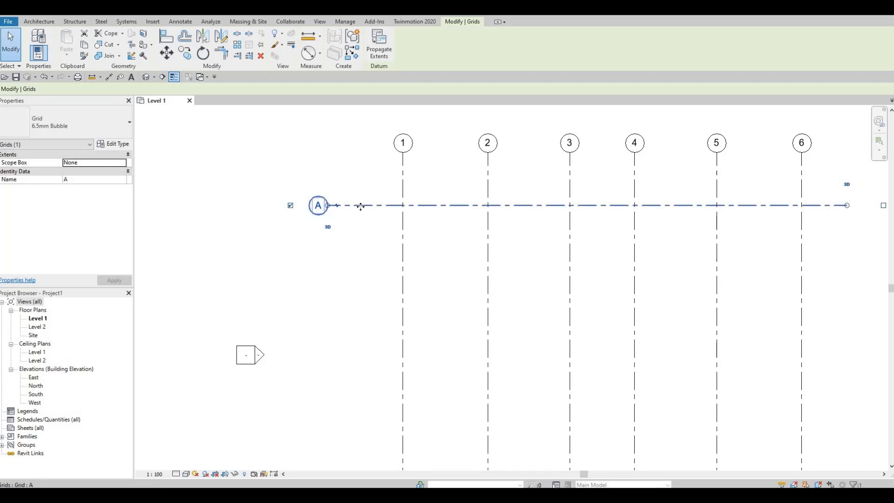
Copy grid A in multiple-copy mode, placing the first copy 4300 mm below it.
click(185, 53)
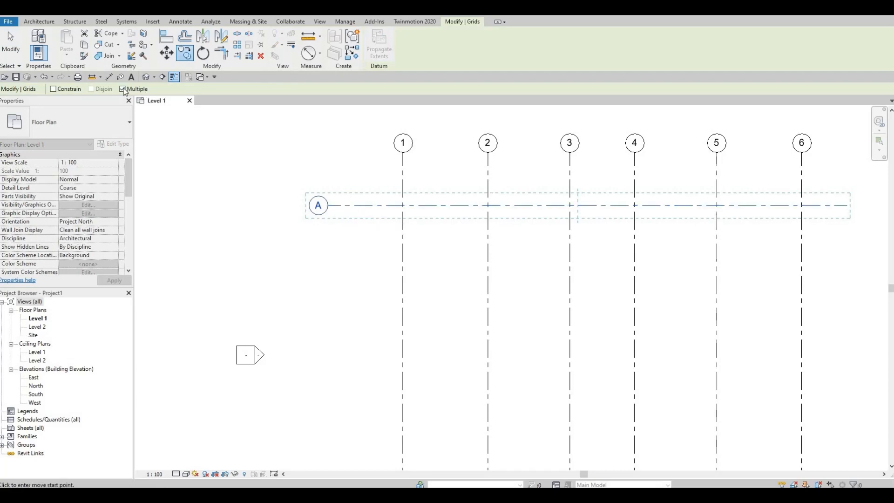
click(366, 205)
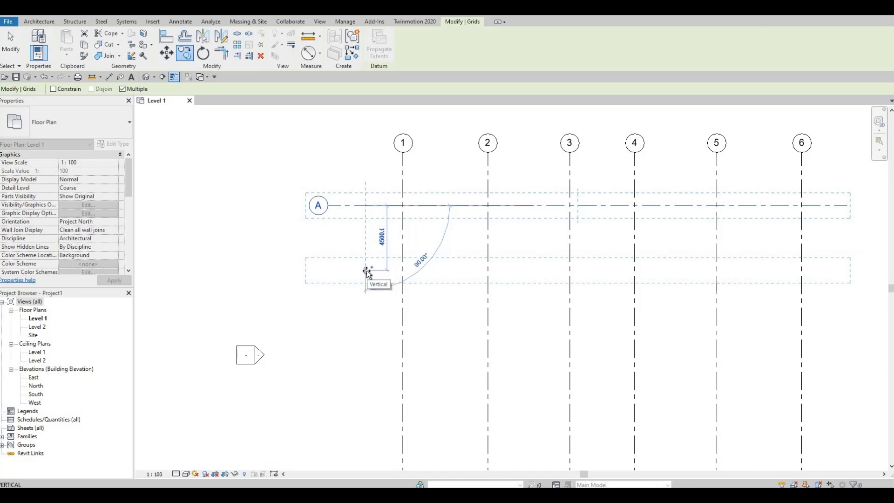
text(43)
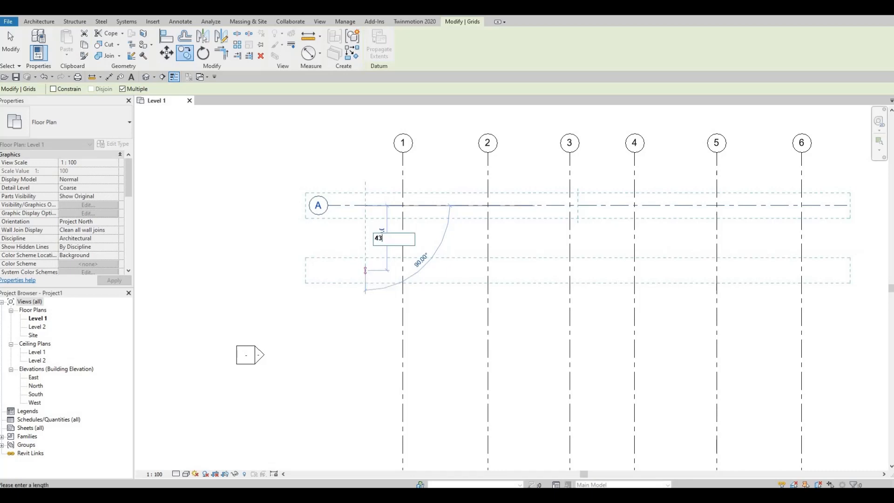
text(00)
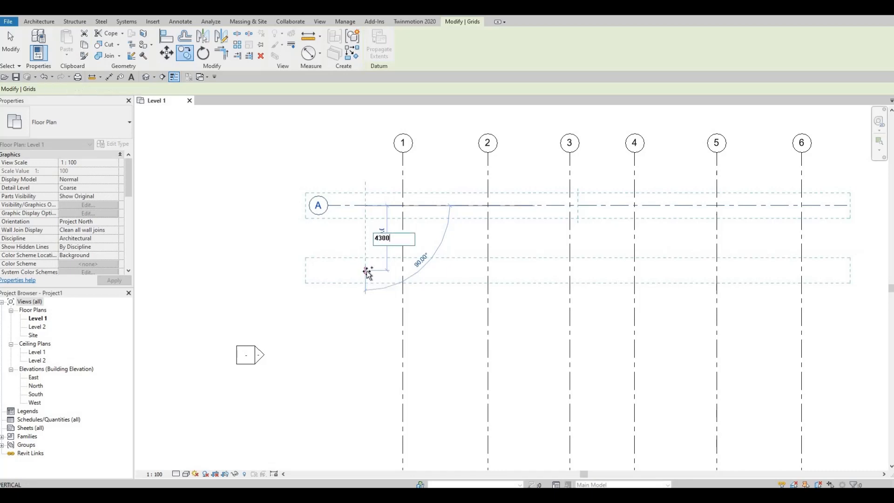
key(Return)
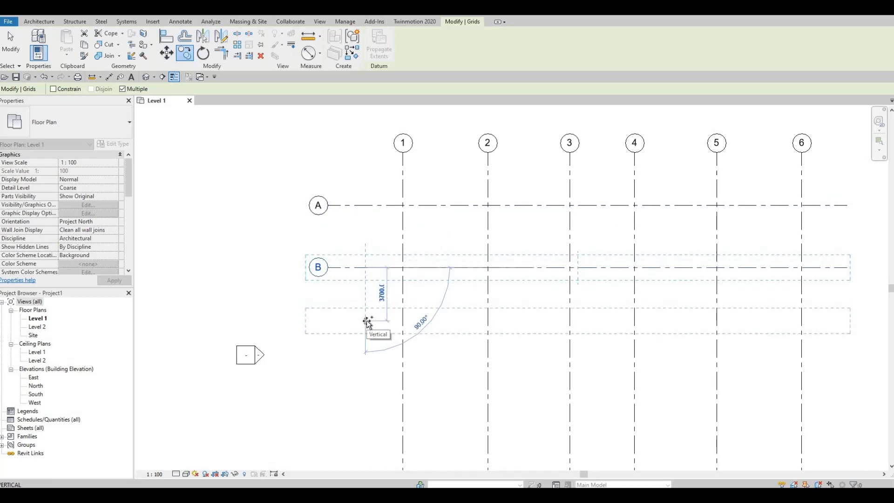
Place two more horizontal grid copies below grid B, each spaced 5400 mm from the previous one.
text(540)
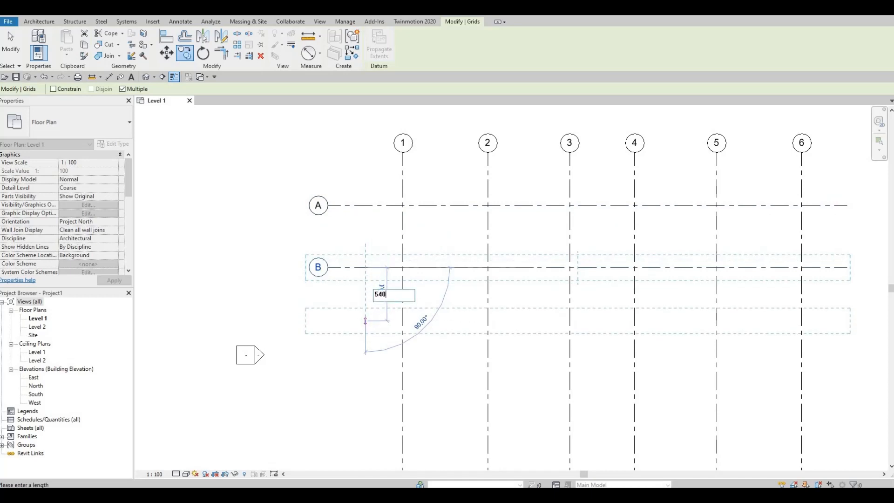
text(0)
key(Return)
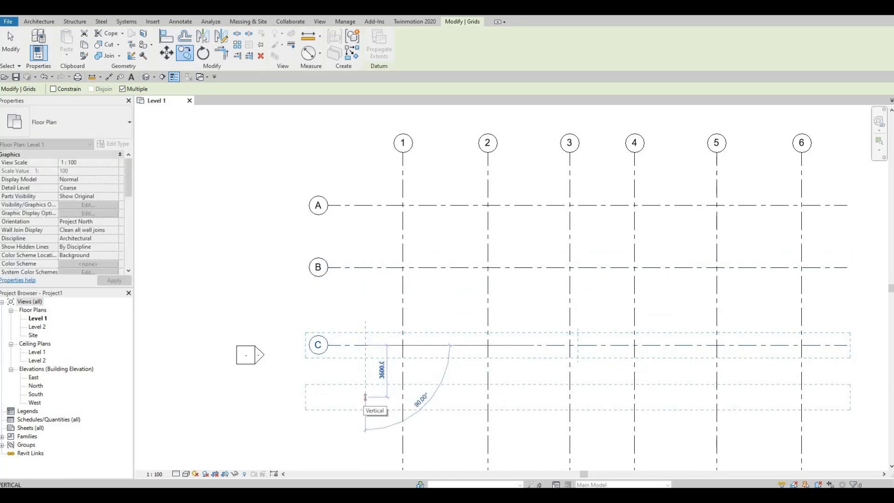
text(5400)
key(Return)
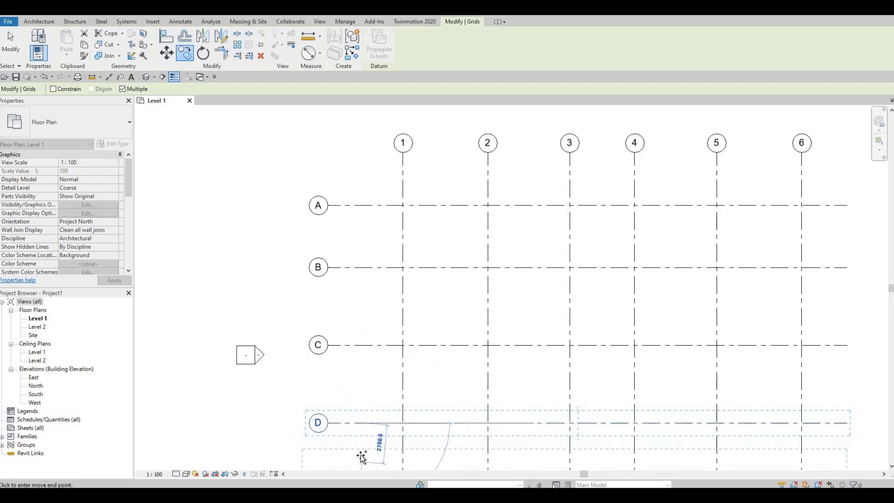
Place one more horizontal grid copy 4300 mm below grid D and finish the multiple copy.
scroll(362, 459, down, 1)
middle_drag(363, 435, 372, 321)
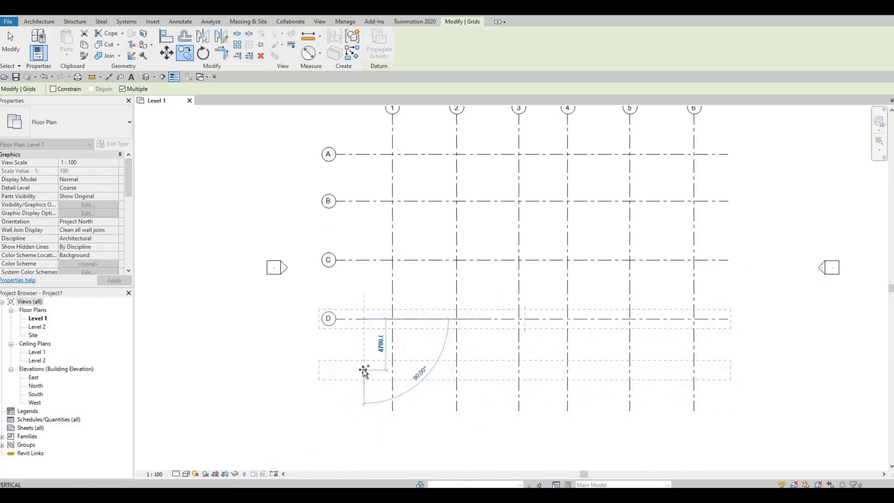
text(43)
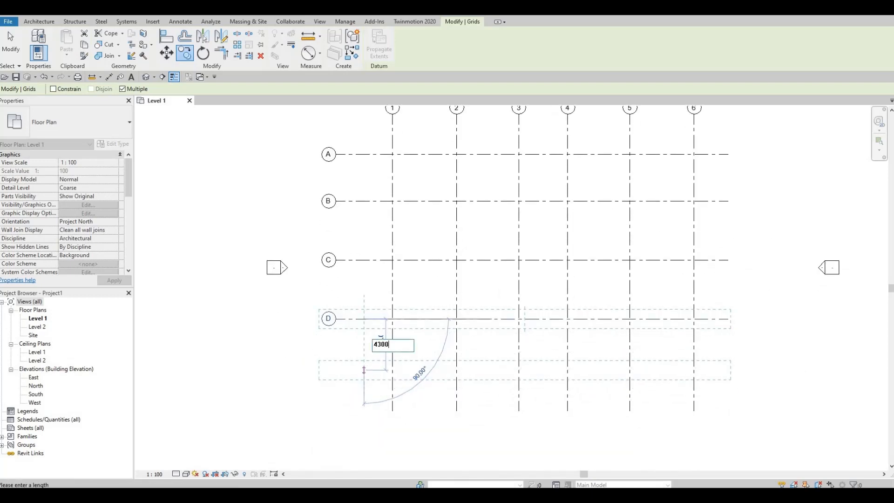
text(00)
key(Return)
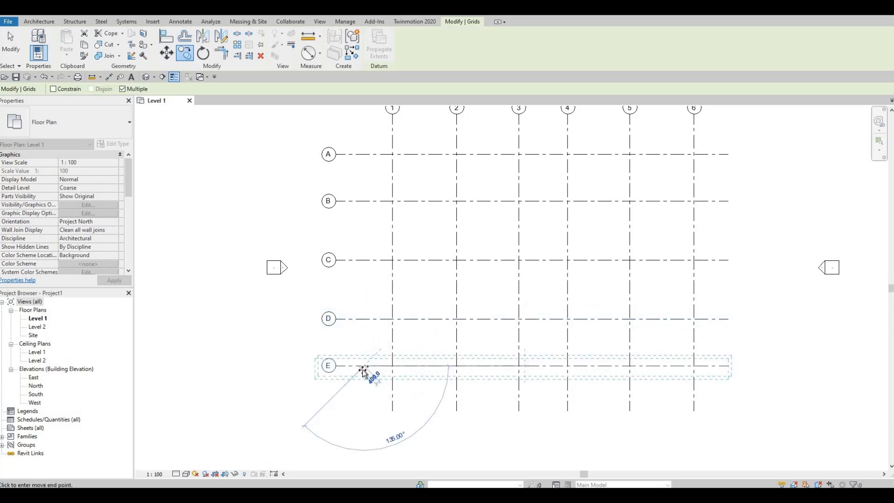
key(Escape)
key(Escape)
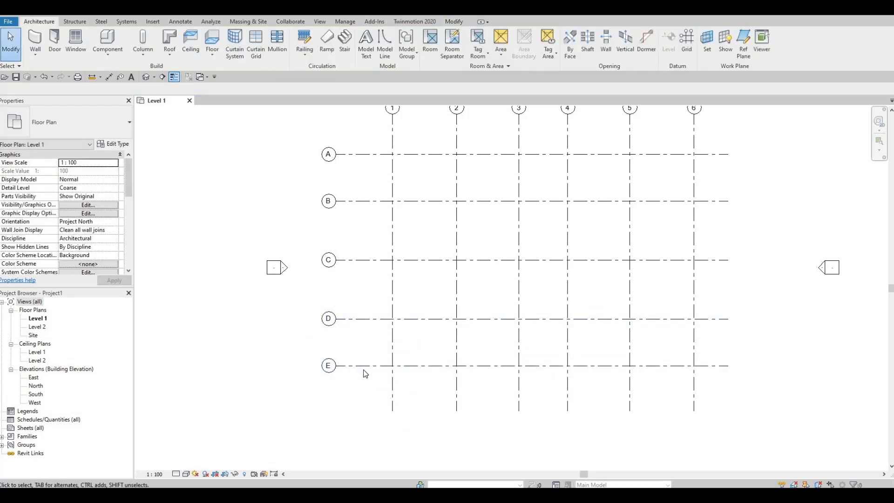
middle_drag(404, 217, 390, 254)
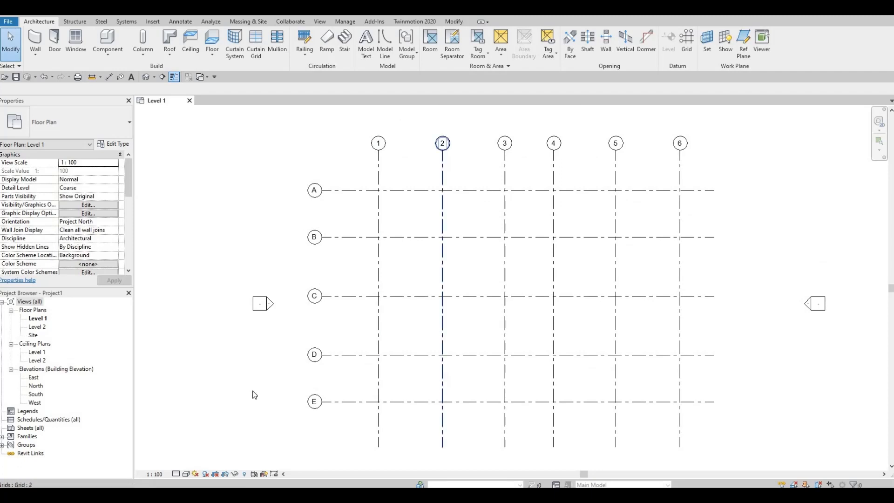
Open the South elevation and set the elevation of Level 2 to 3600 mm.
double_click(36, 395)
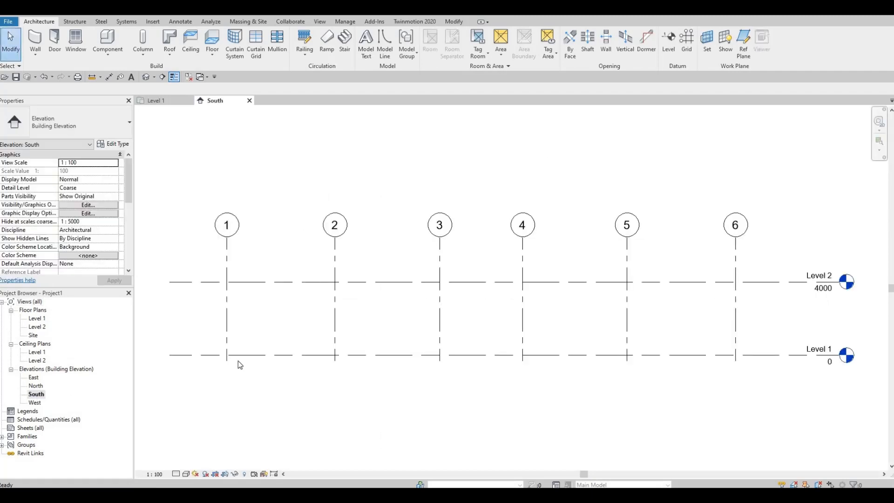
click(238, 358)
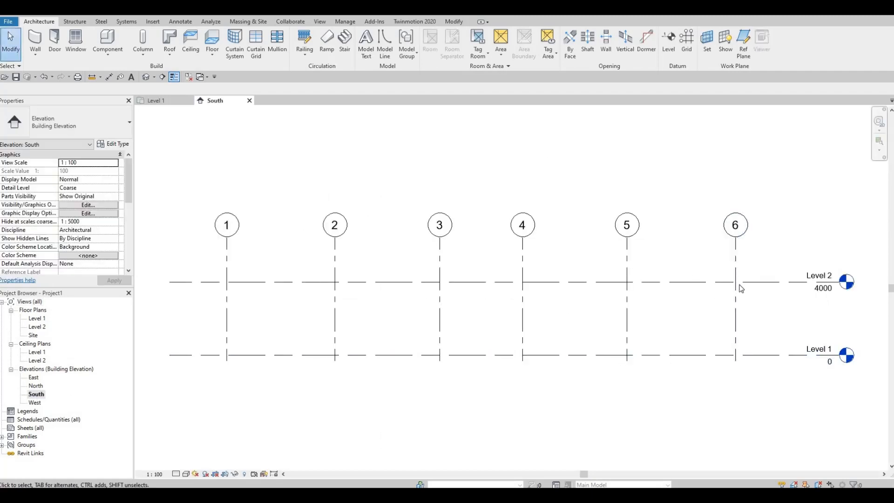
click(823, 297)
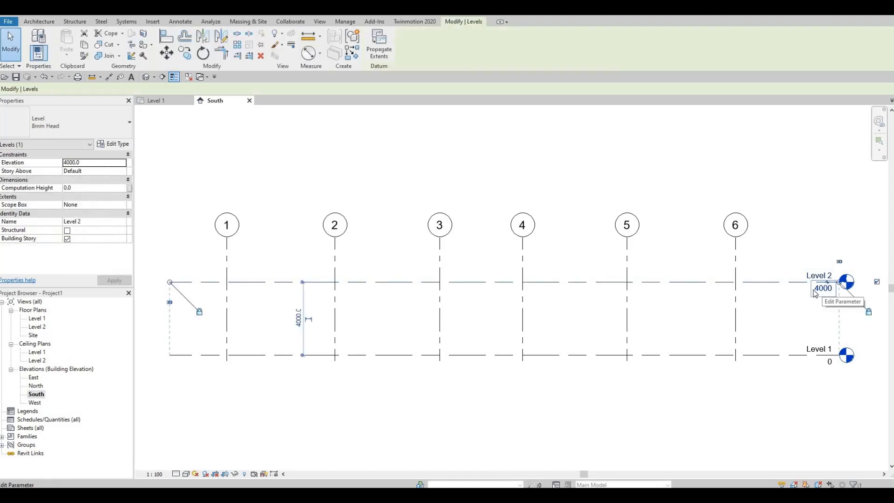
key(Escape)
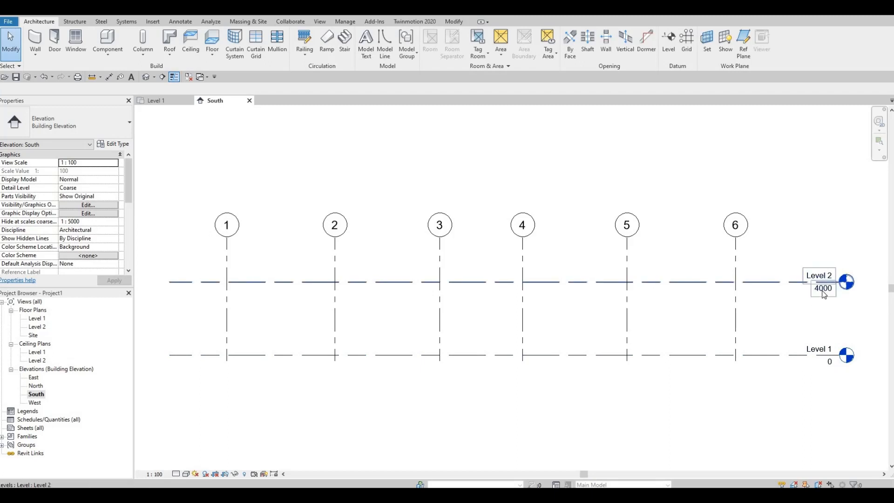
click(825, 293)
click(824, 292)
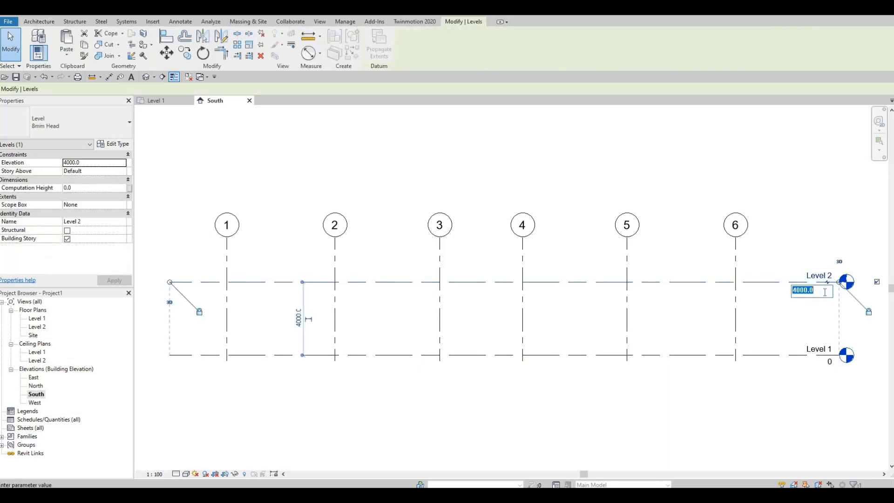
text(3600)
key(Return)
key(Escape)
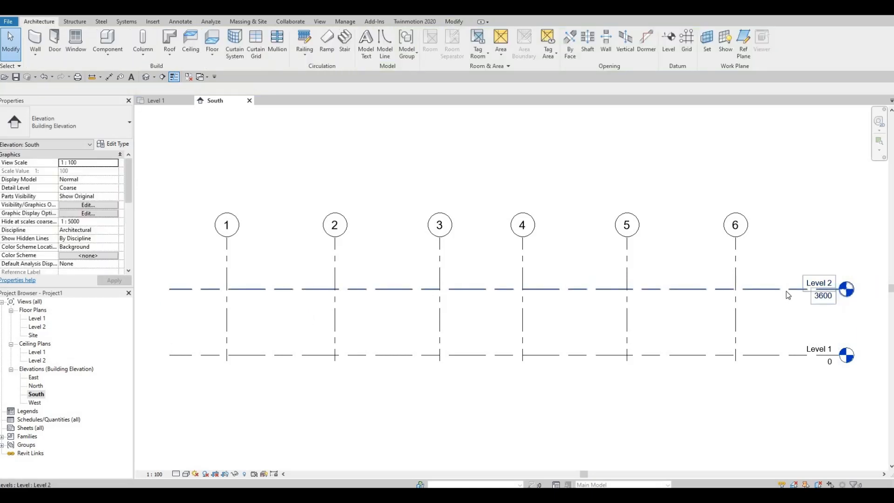
Copy Level 2 upward in multiple-copy mode, placing two new levels each 3200 mm above the previous one.
click(786, 292)
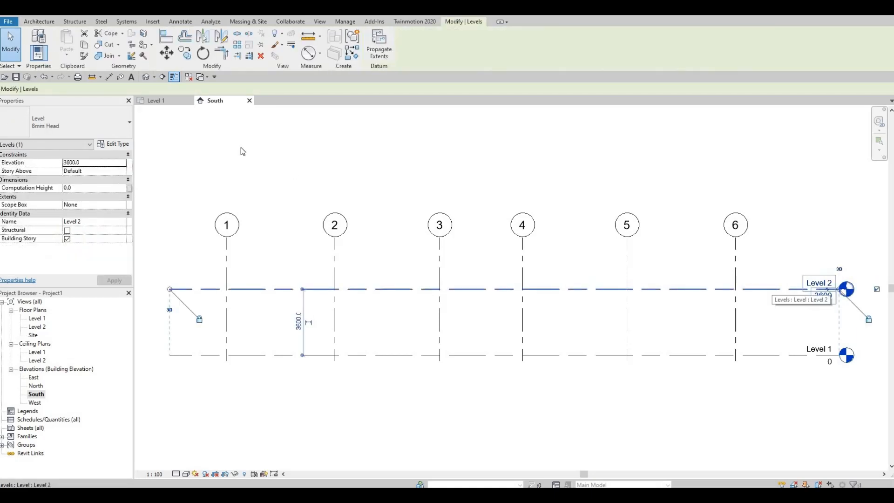
click(194, 55)
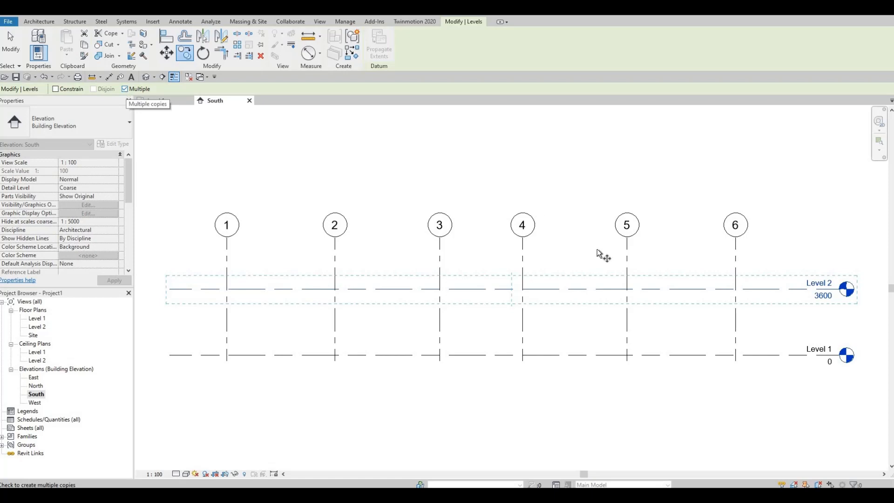
click(674, 287)
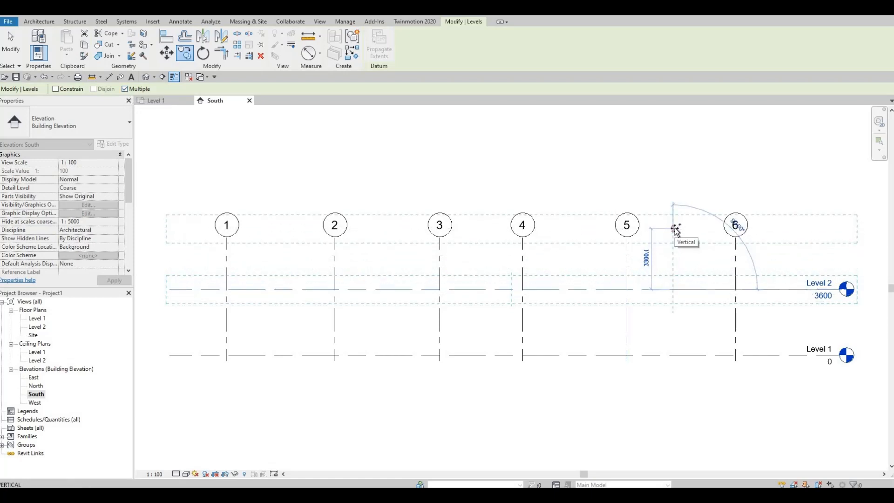
text(3200)
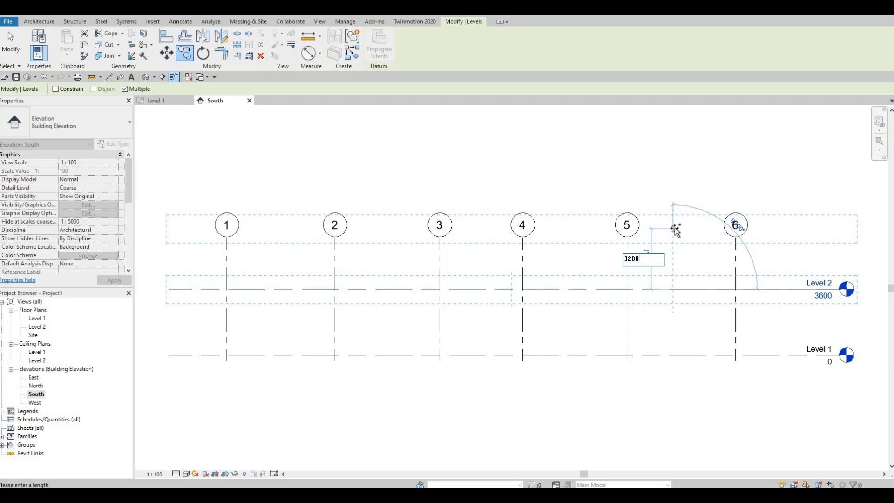
key(Return)
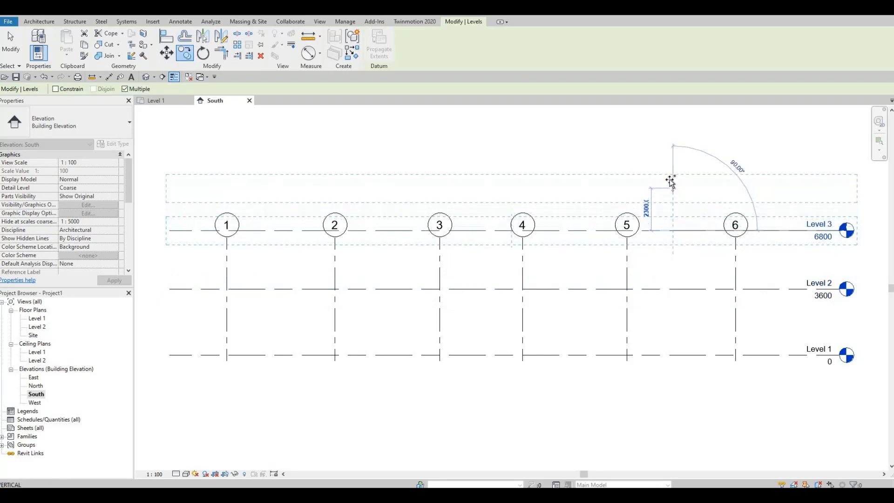
text(3200)
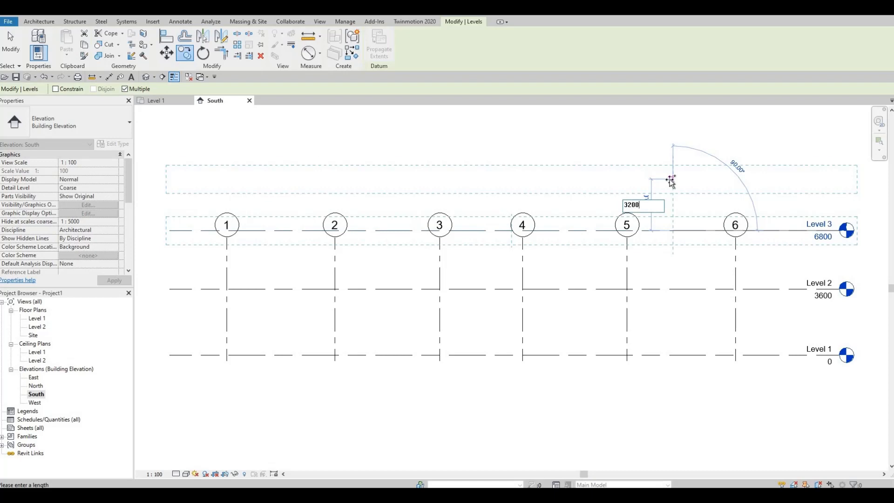
key(Return)
key(Escape)
key(Escape)
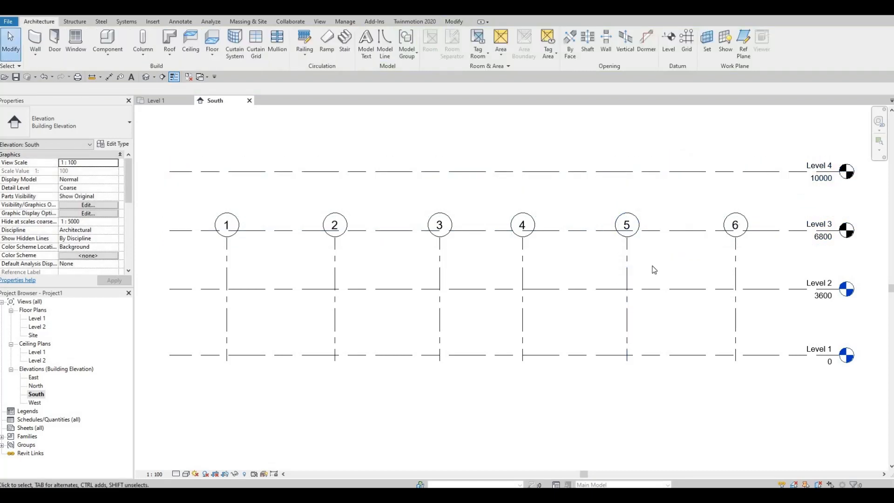
Extend the upper ends of the aligned vertical grids so their bubbles sit above Level 4.
middle_drag(652, 265, 647, 299)
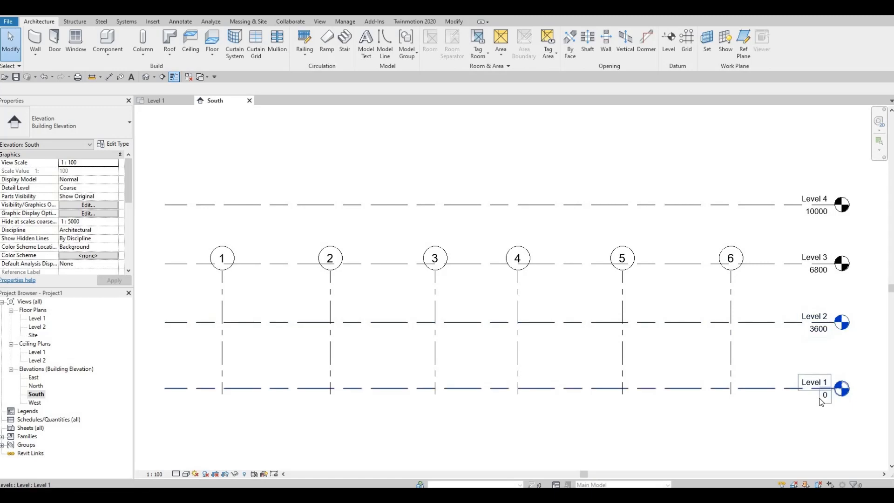
click(731, 289)
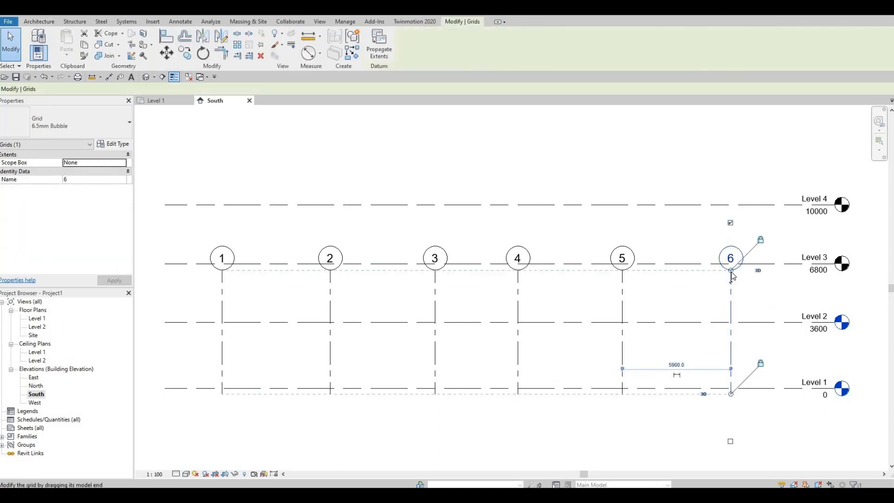
drag(730, 270, 734, 157)
click(680, 253)
middle_drag(689, 258, 700, 281)
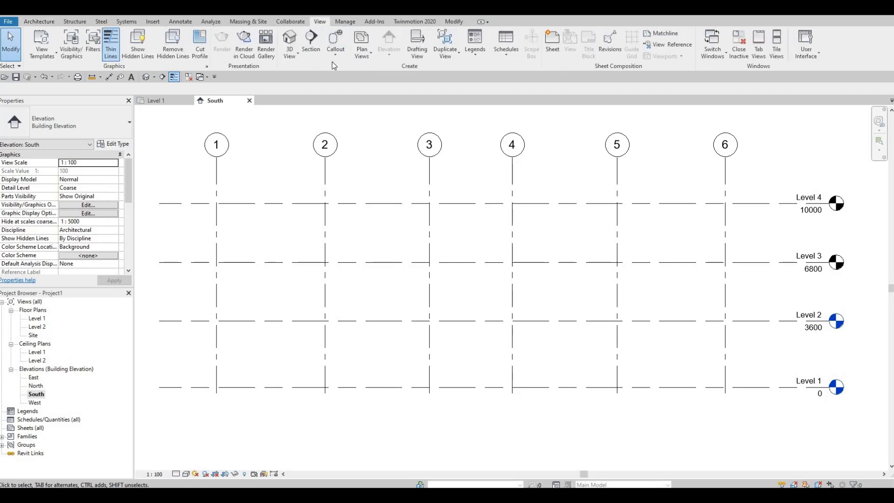
Create new floor plan views for Level 3 and Level 4.
click(364, 56)
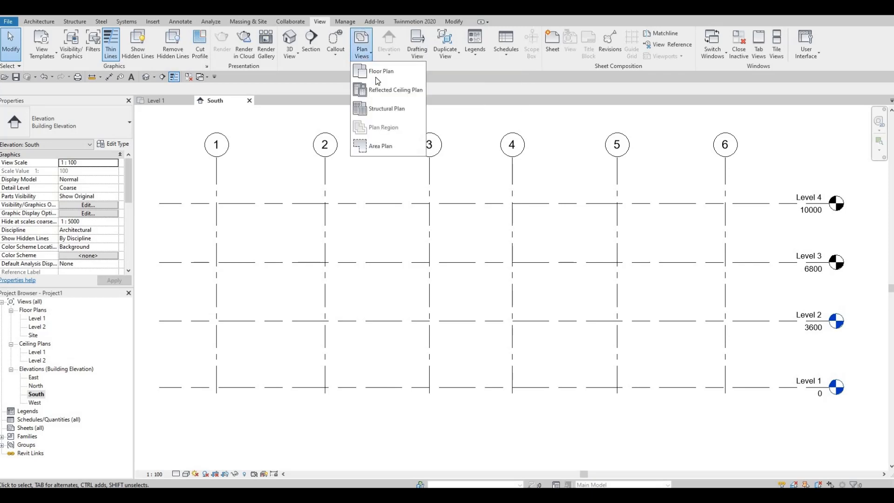
click(378, 74)
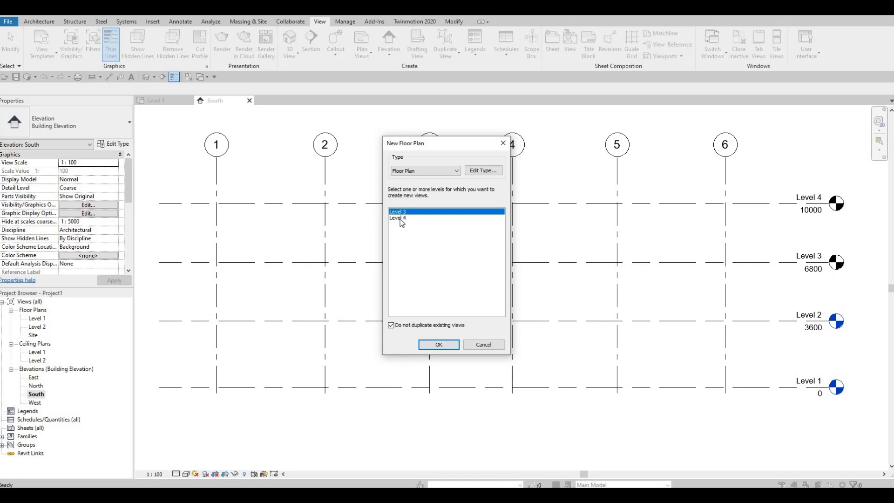
shift+click(400, 220)
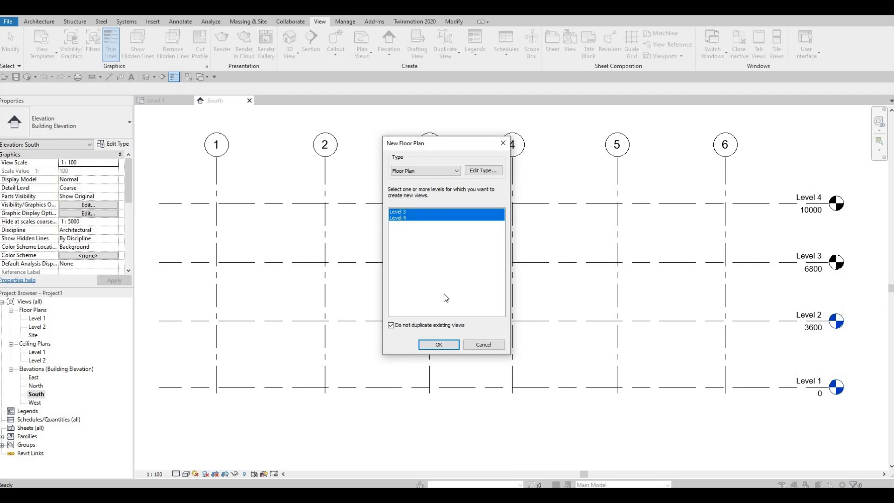
click(438, 345)
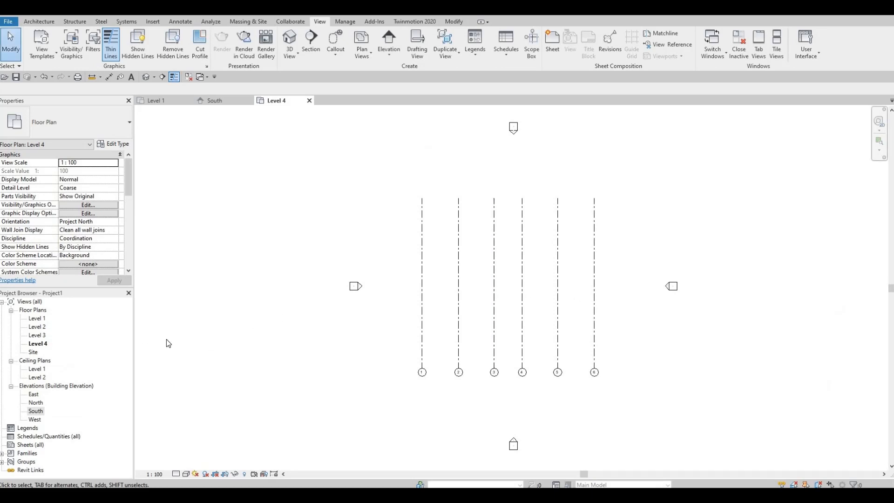
Open the Level 1 floor plan and the Level 2 floor plan to examine the grid layout in each.
double_click(40, 318)
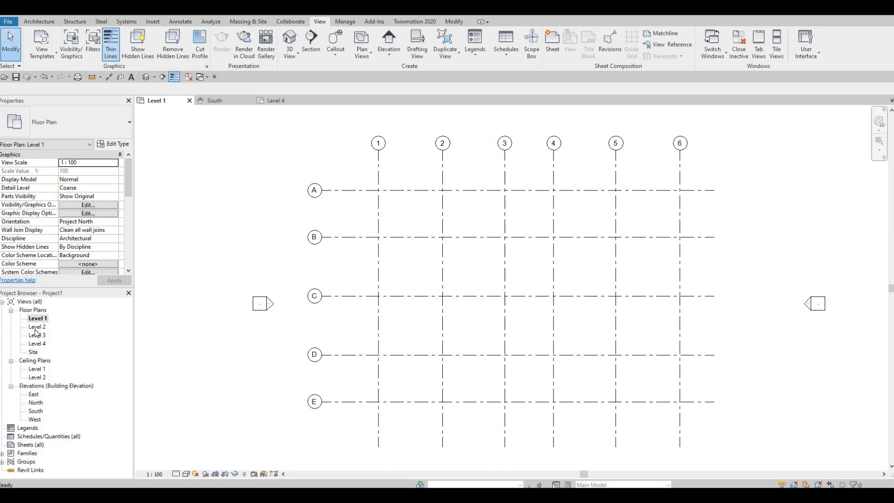
double_click(36, 328)
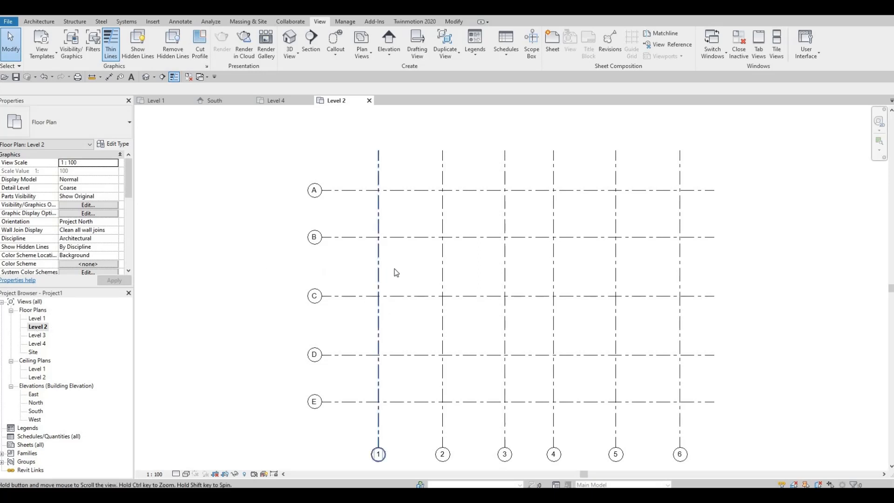
scroll(421, 295, down, 2)
middle_drag(520, 202, 521, 219)
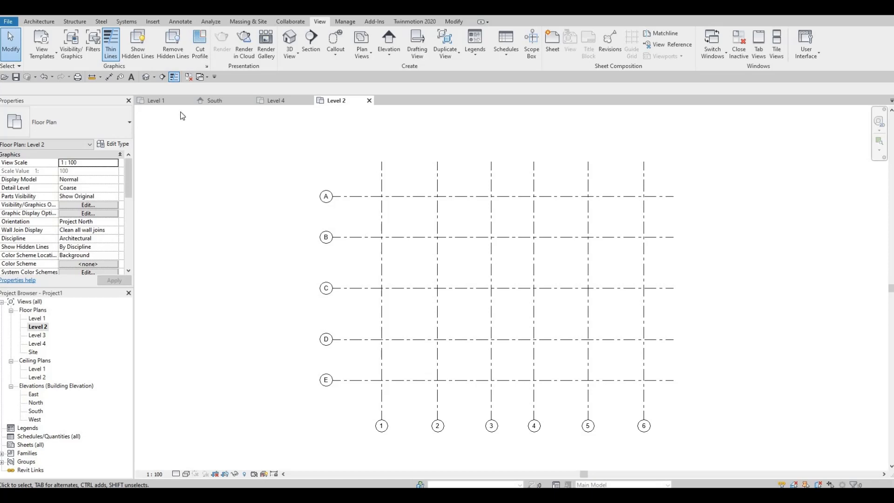
Start the Wall tool and duplicate the Generic - 200mm basic wall type as Exterior Wall 1.
click(39, 22)
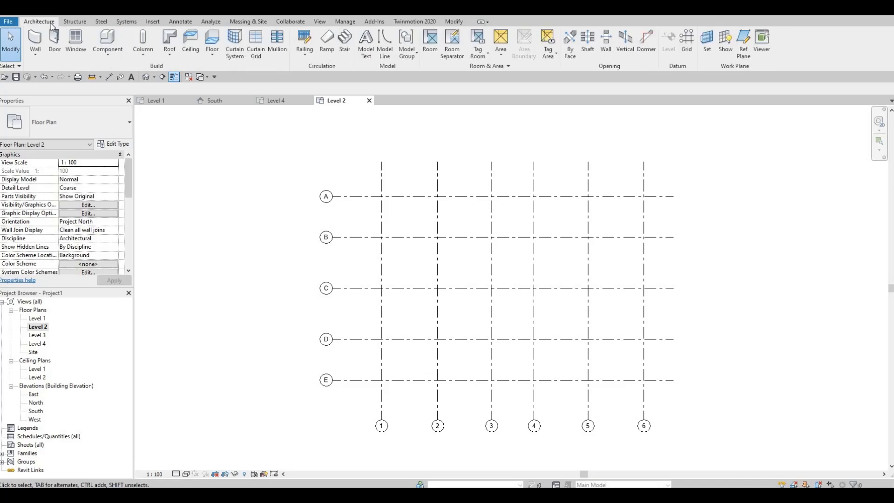
click(33, 38)
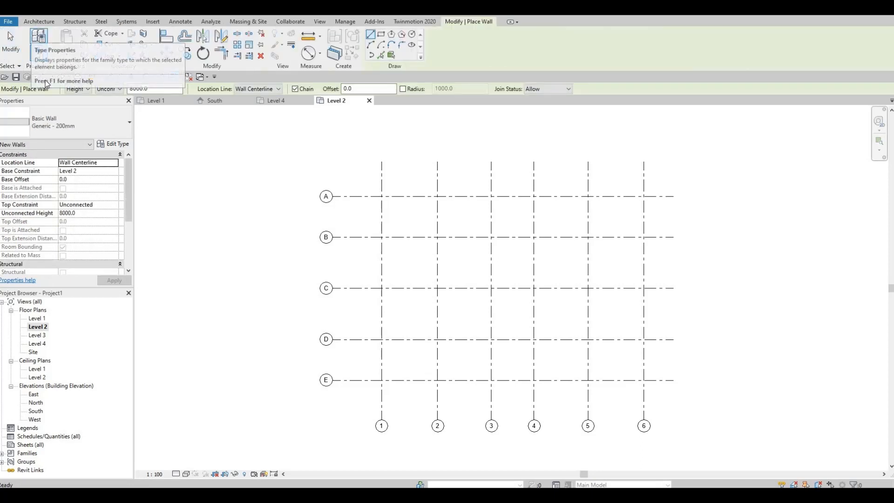
click(115, 144)
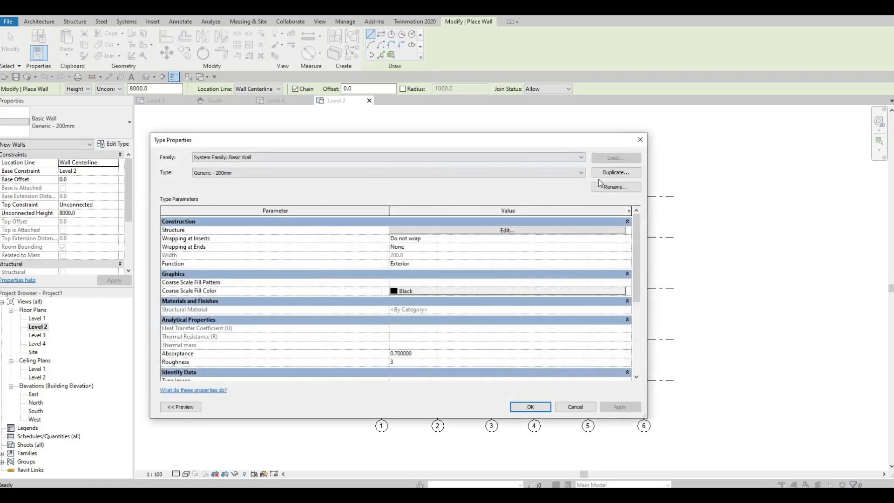
click(615, 172)
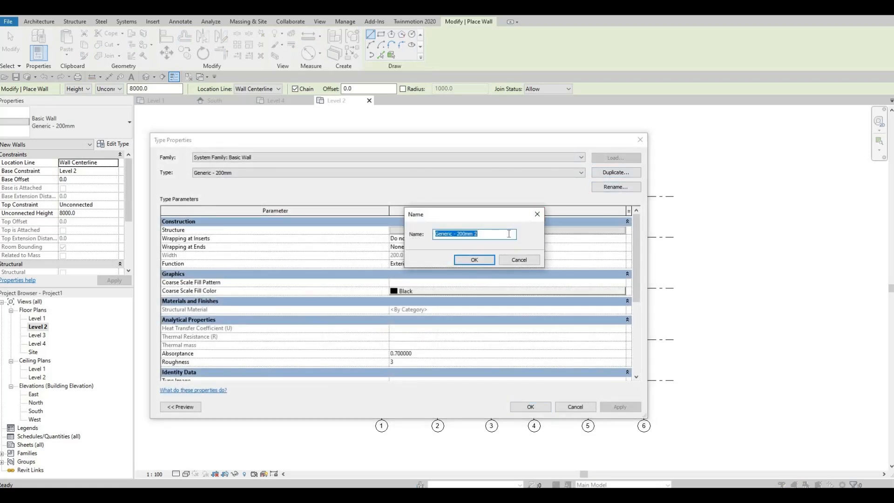
text(Exterior Wall 1)
click(474, 259)
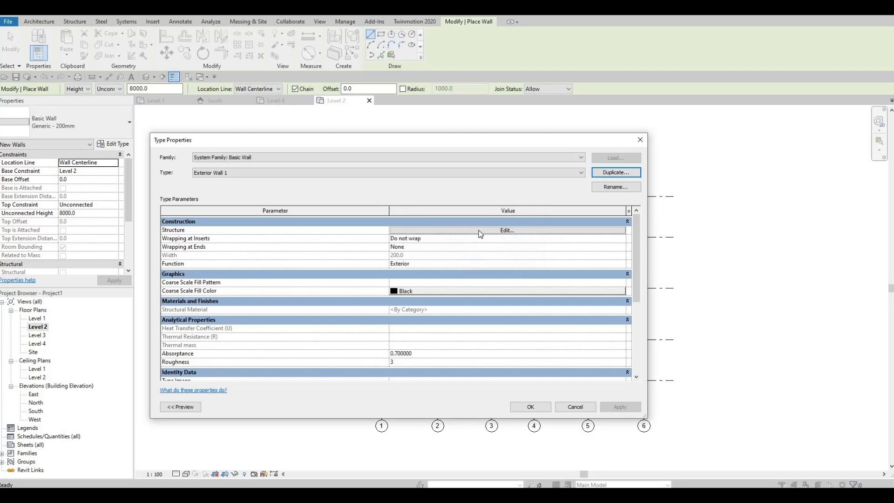
Assign the Brick, Common material to the structure layer of the Exterior Wall 1 type.
click(480, 231)
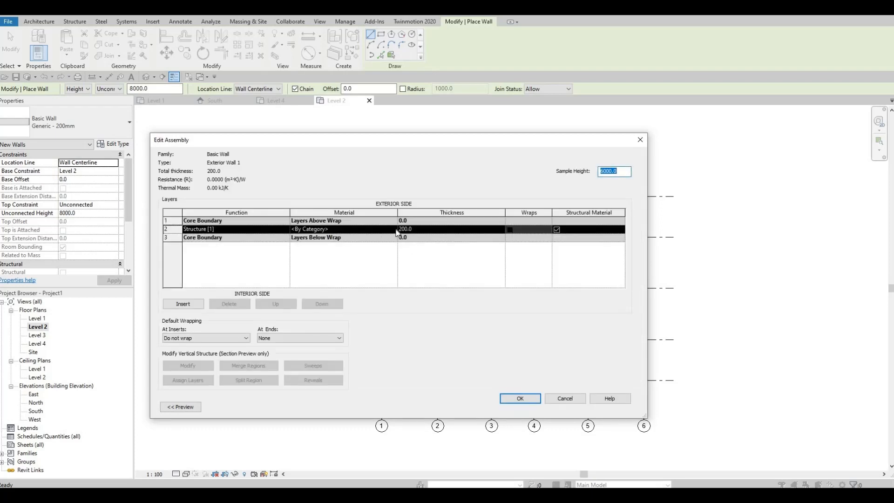
click(394, 230)
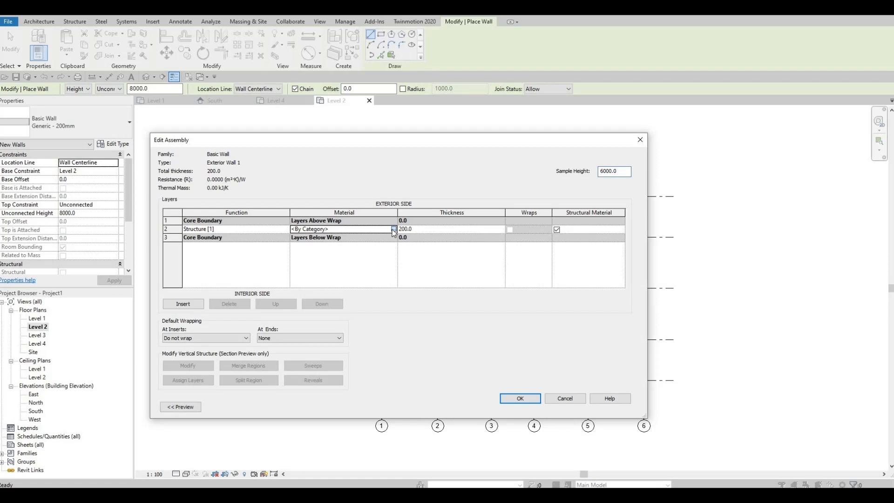
click(393, 229)
scroll(389, 213, down, 1)
scroll(388, 213, down, 1)
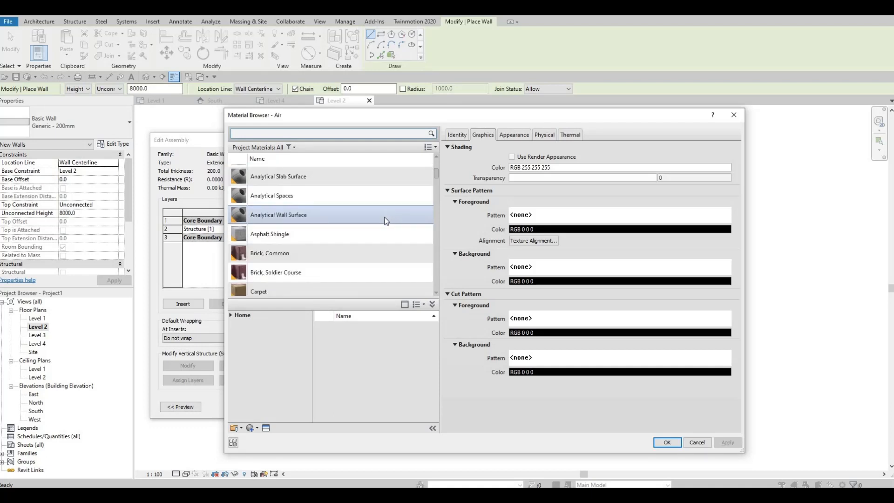
click(350, 255)
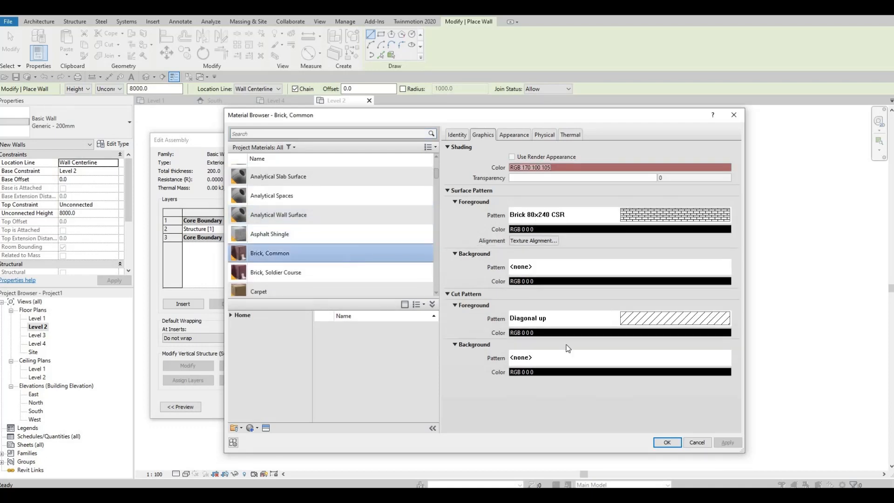
click(668, 443)
click(520, 398)
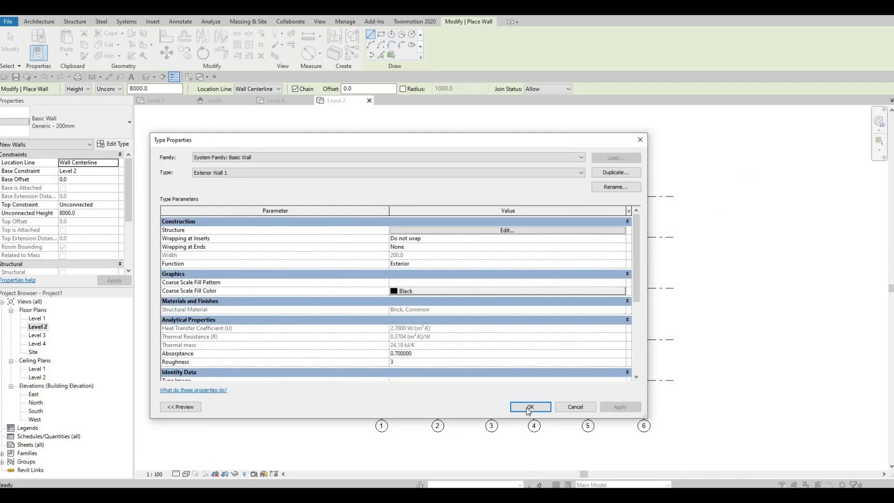
click(525, 402)
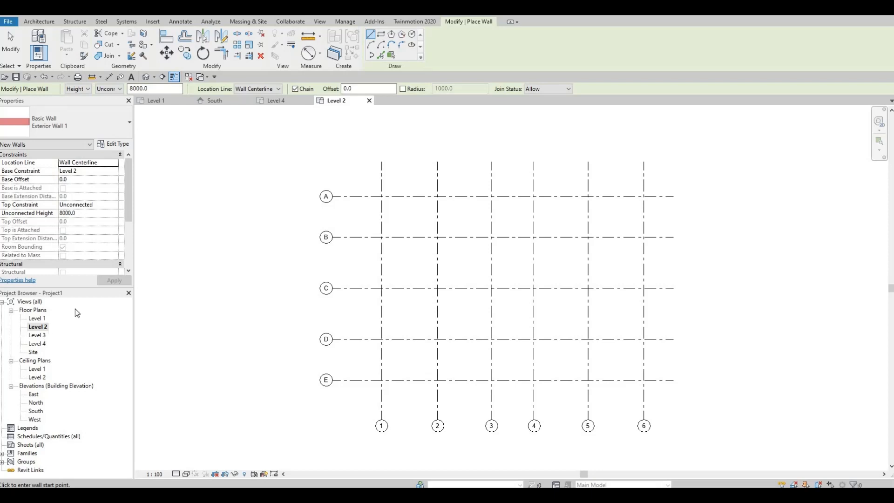
Set the wall height to Level 3 and draw a rectangle of exterior walls from grid intersection A-1 to E-6.
click(118, 89)
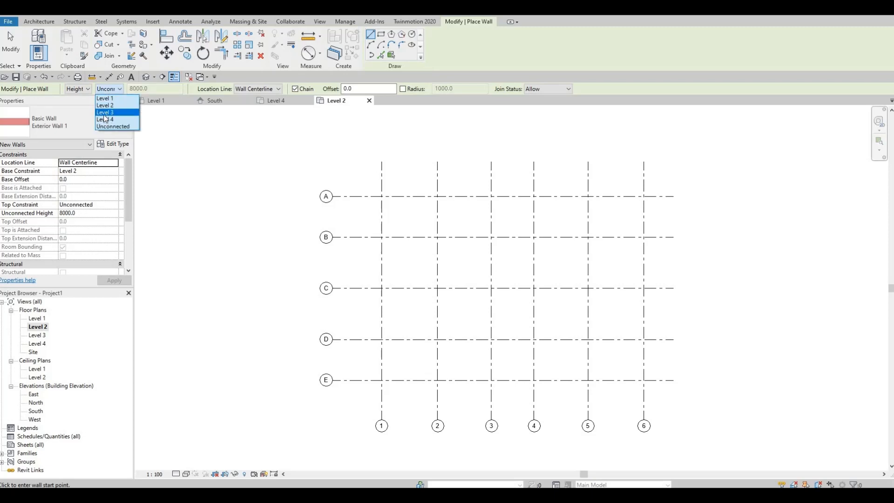
click(104, 113)
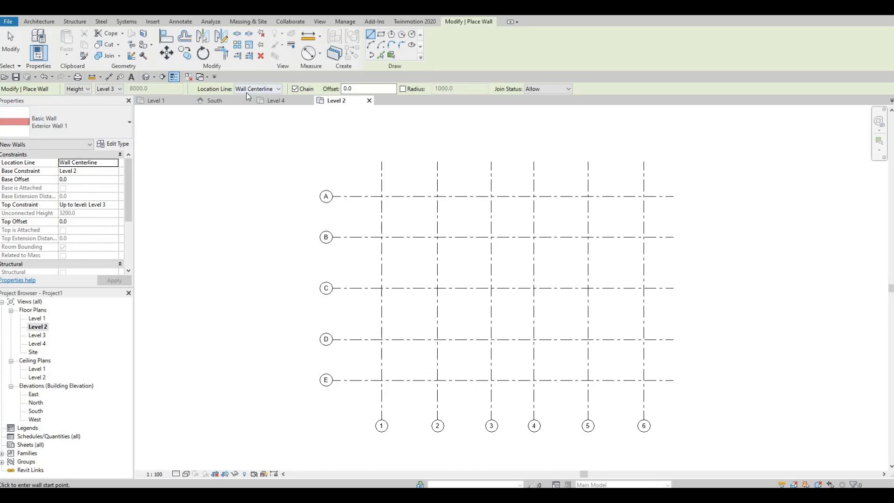
click(382, 36)
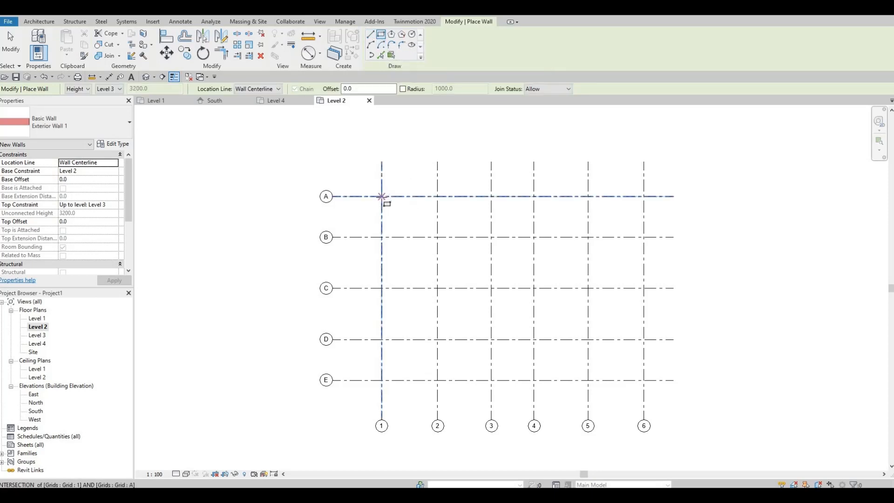
click(381, 196)
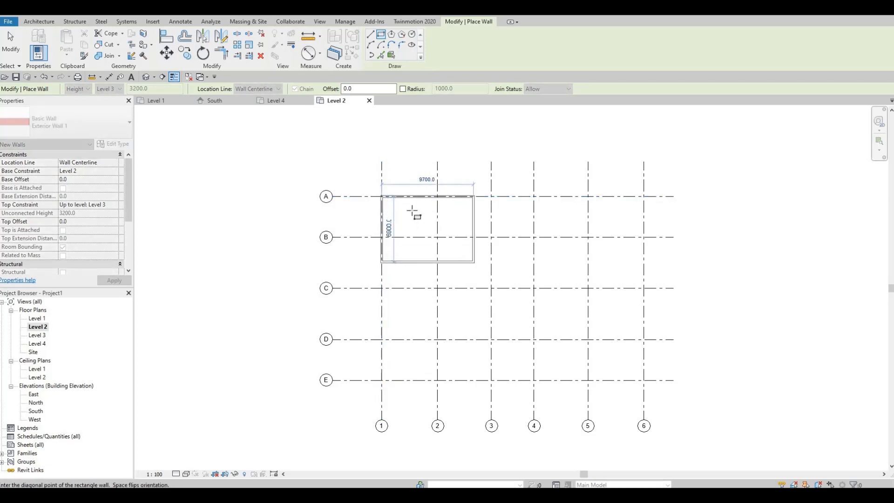
click(643, 380)
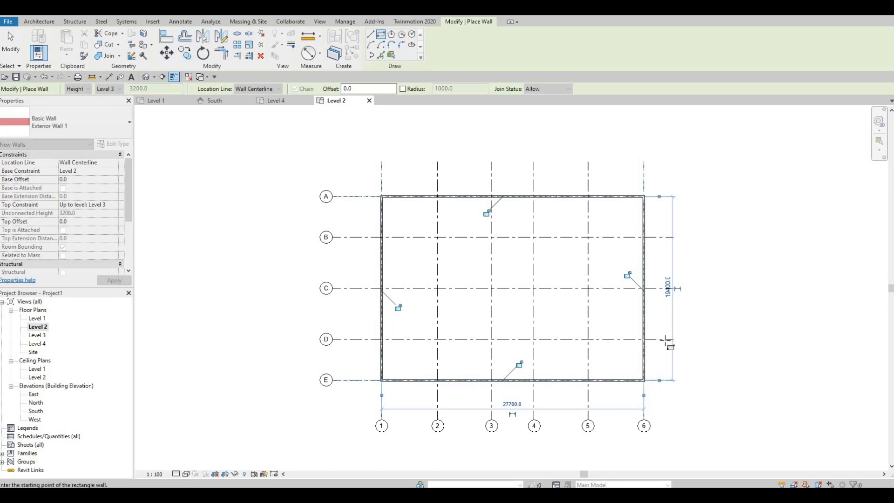
middle_drag(629, 287, 594, 238)
scroll(615, 354, up, 7)
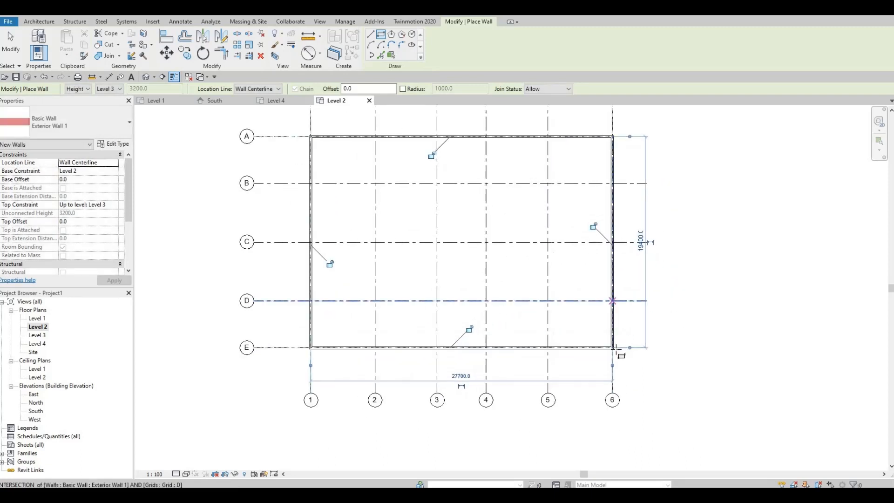
scroll(577, 335, down, 6)
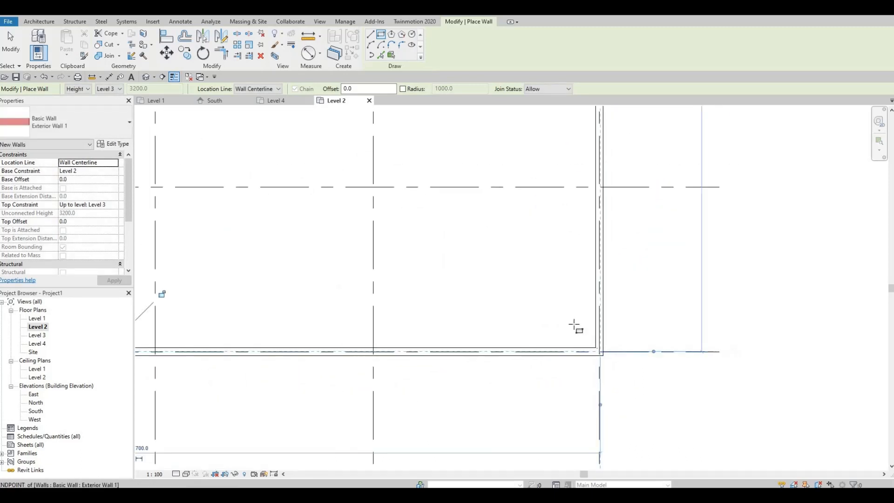
middle_drag(569, 314, 581, 343)
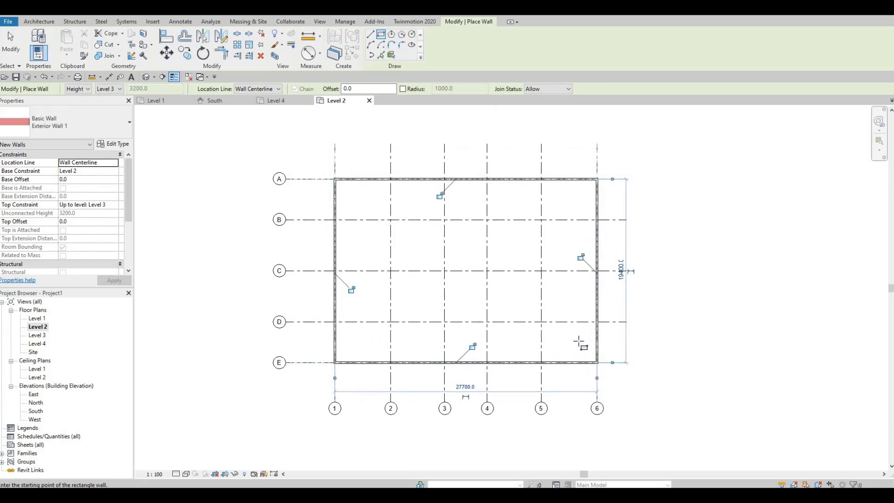
click(39, 22)
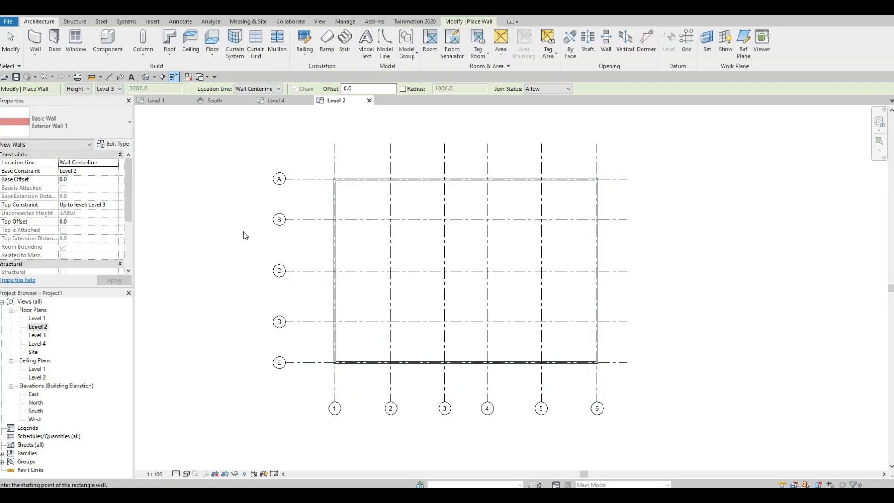
key(Escape)
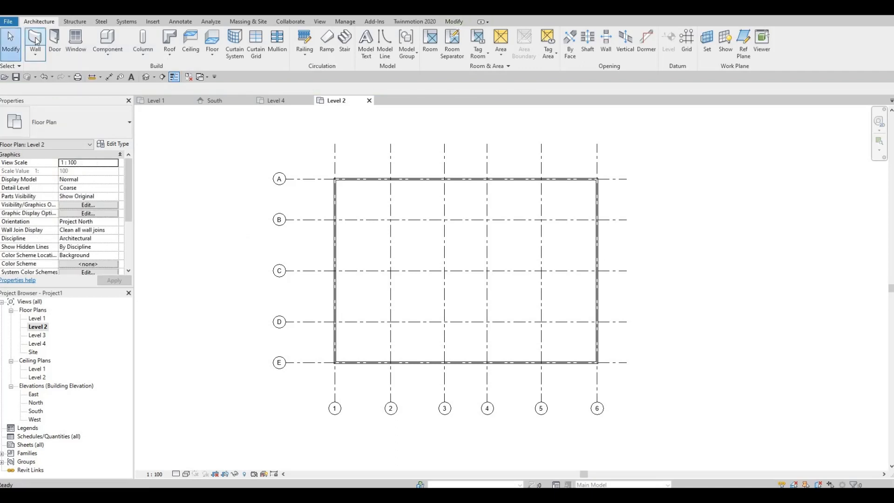
Start the Wall tool and duplicate the Exterior Wall 1 type as Interiorr Wall 1.
click(35, 41)
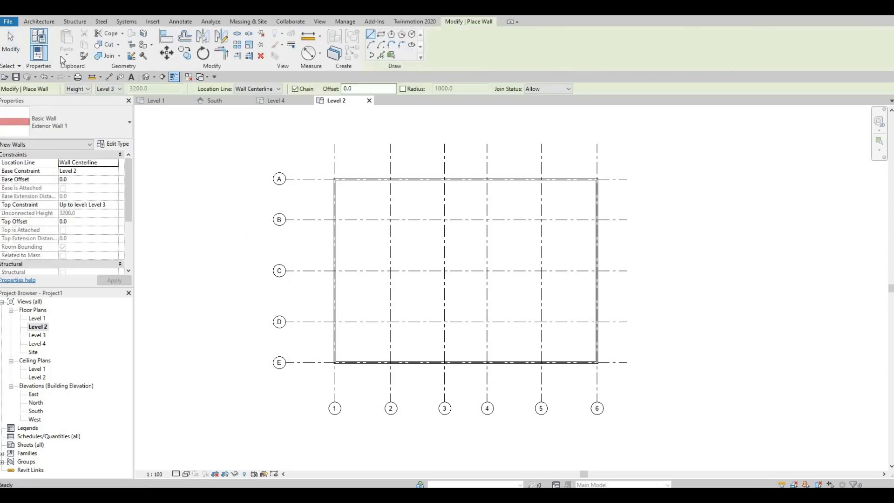
click(115, 144)
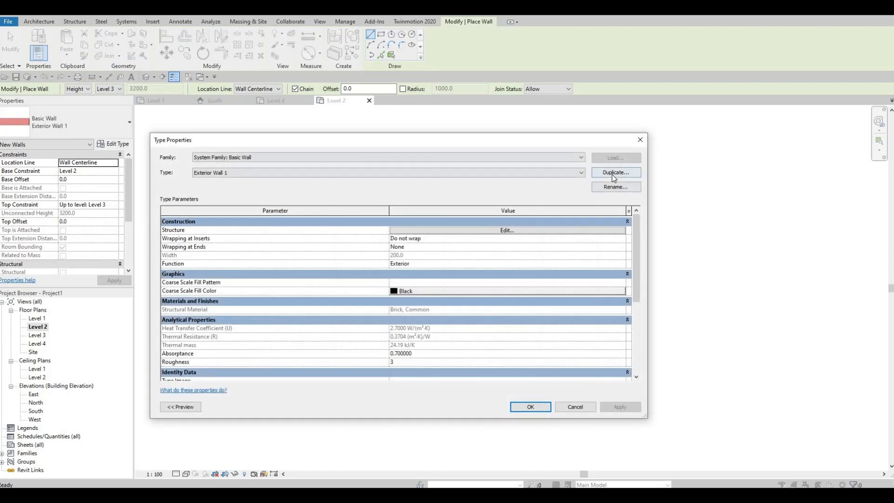
click(612, 173)
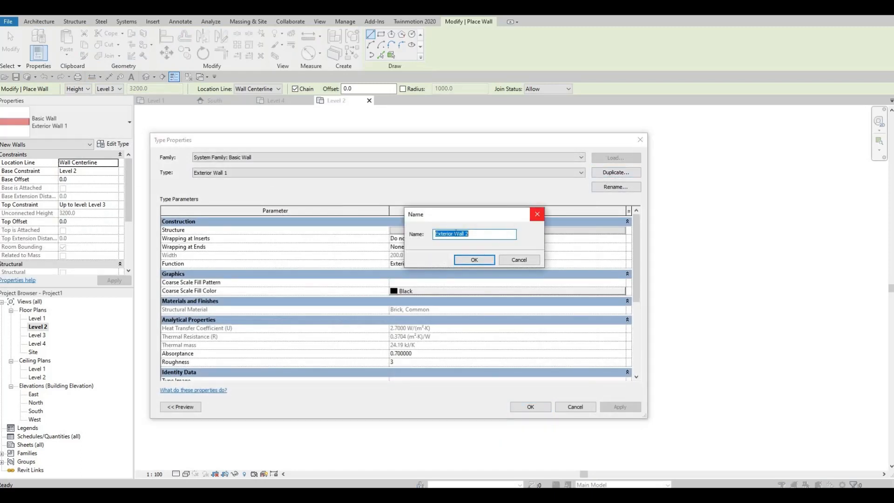
drag(452, 233, 375, 240)
text(Interior)
key(Right)
key(Right)
click(472, 261)
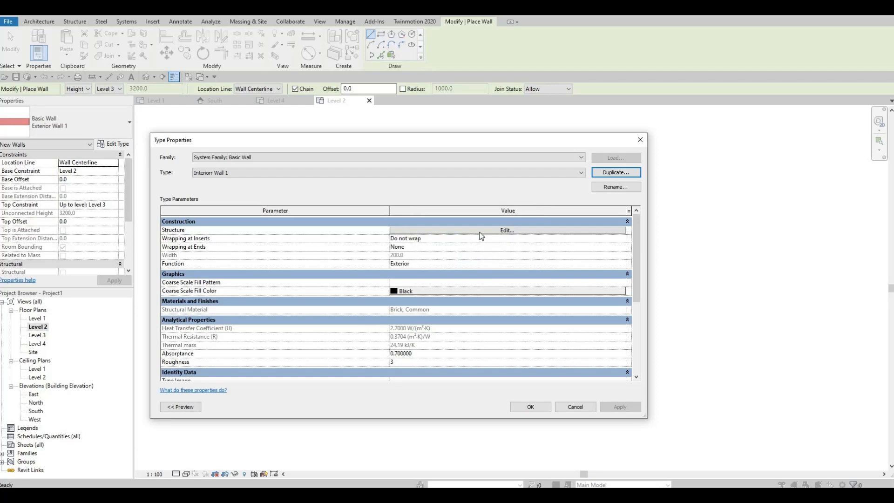
Set the structure layer of the new interior wall type to 150 mm thickness with the Clad - White material.
click(480, 231)
click(429, 228)
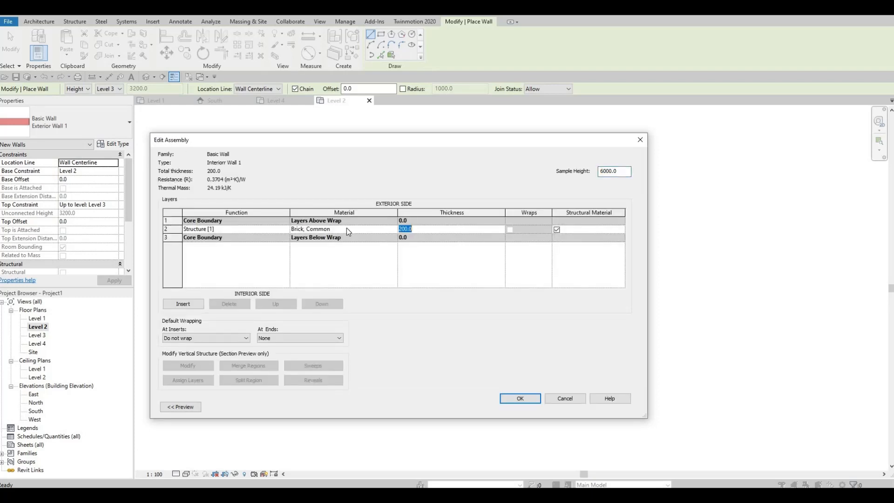
text(150)
key(shift+Tab)
click(394, 229)
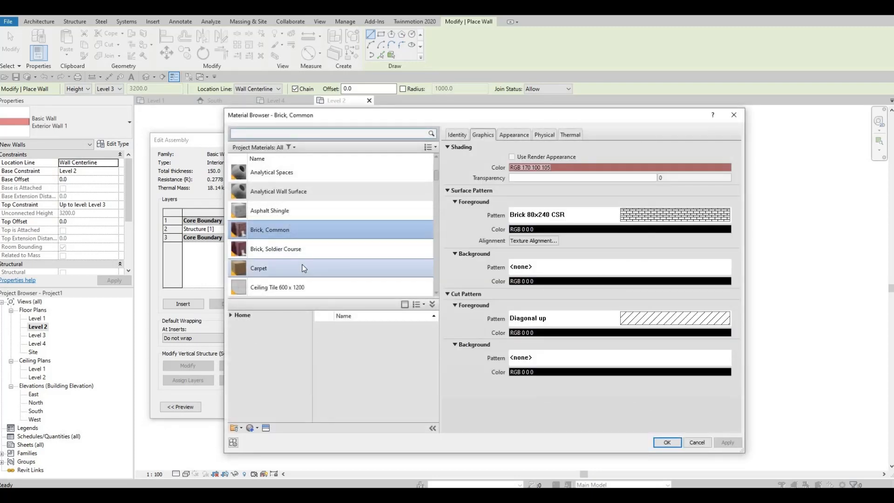
scroll(303, 264, down, 1)
scroll(303, 265, down, 1)
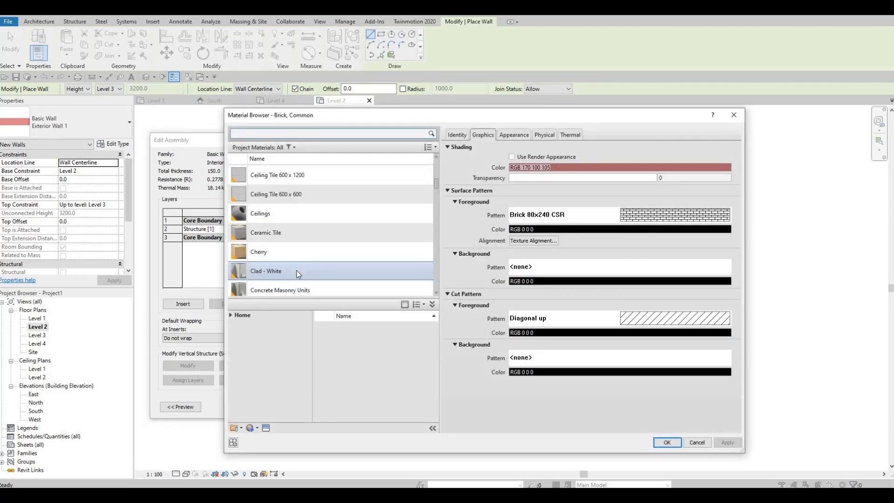
click(264, 272)
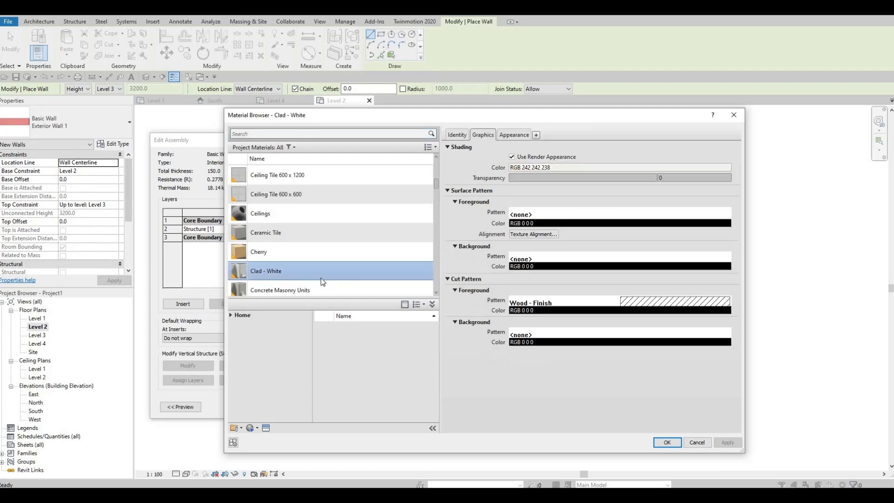
click(666, 442)
click(508, 400)
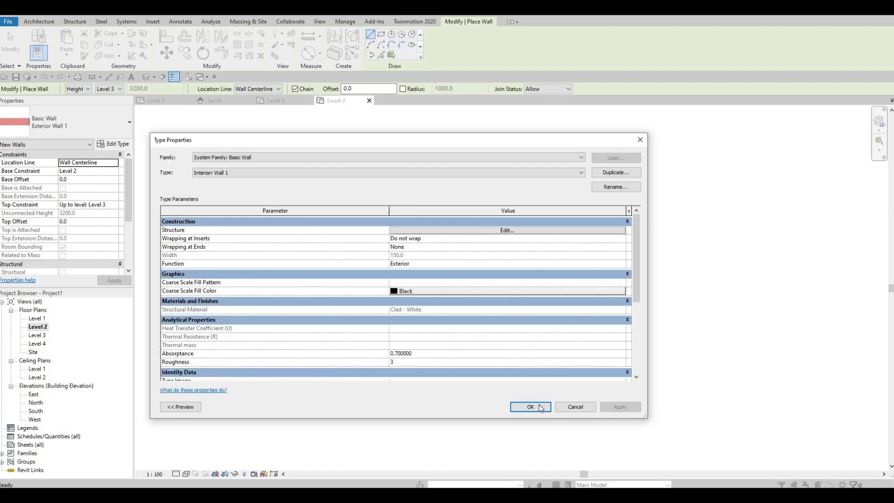
click(528, 408)
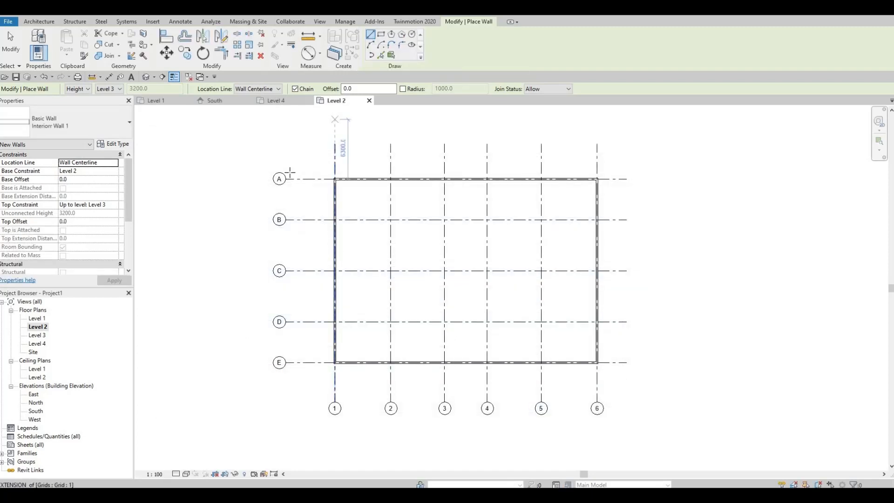
Draw an 8700 mm interior wall along grid C, starting from the exterior wall on grid 1.
middle_drag(247, 204, 169, 190)
scroll(259, 263, up, 2)
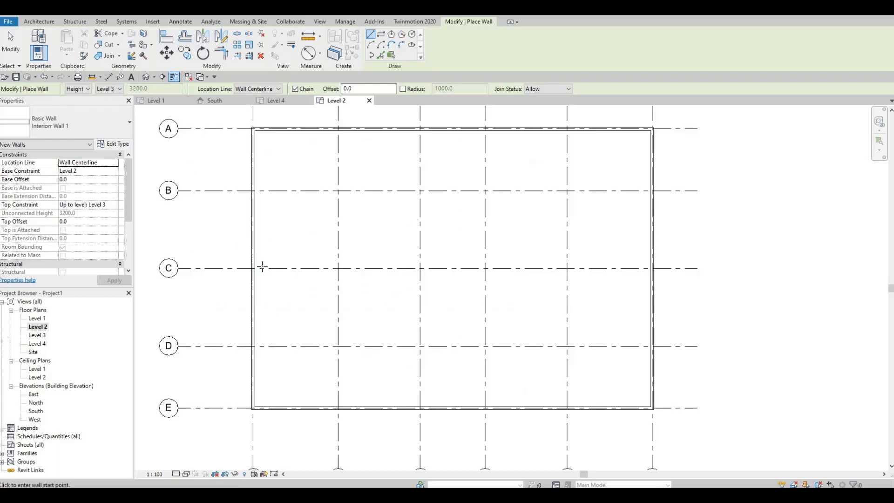
scroll(256, 277, up, 2)
scroll(255, 277, up, 2)
scroll(416, 242, down, 4)
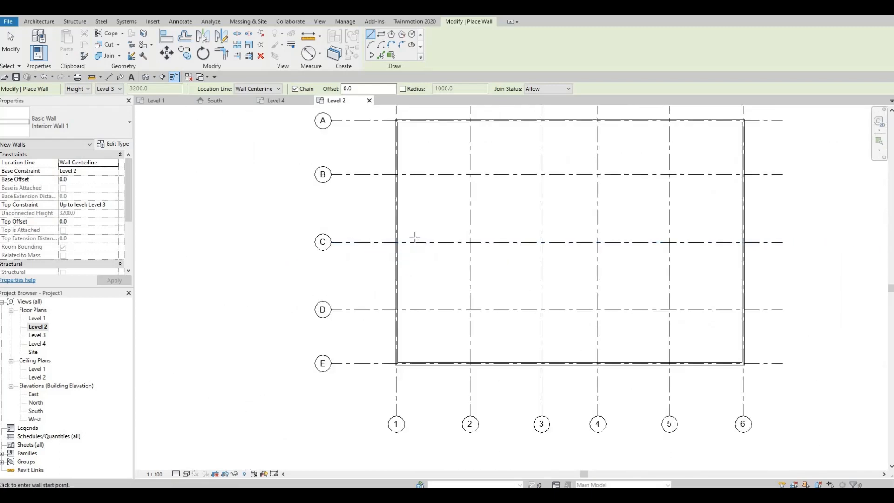
scroll(416, 235, up, 3)
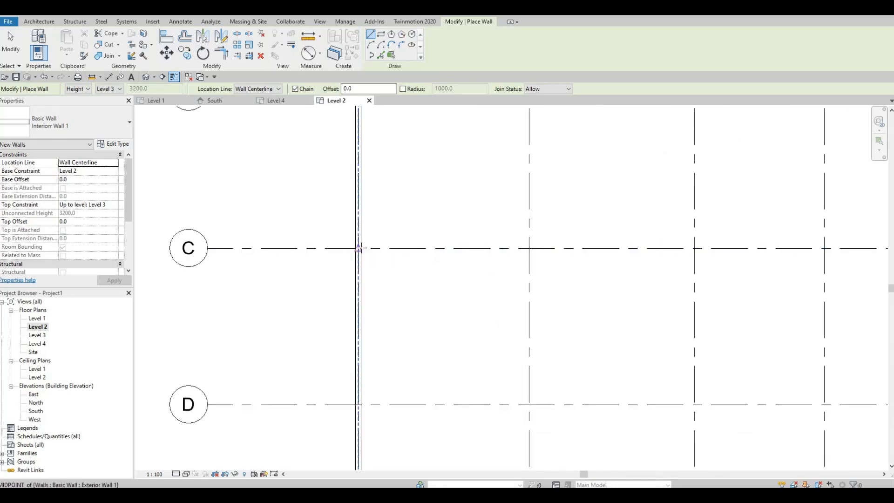
click(357, 247)
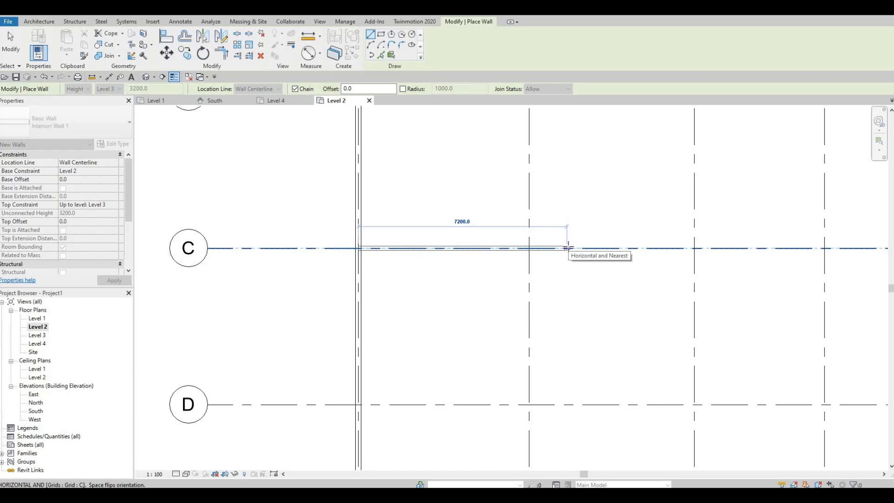
text(8700)
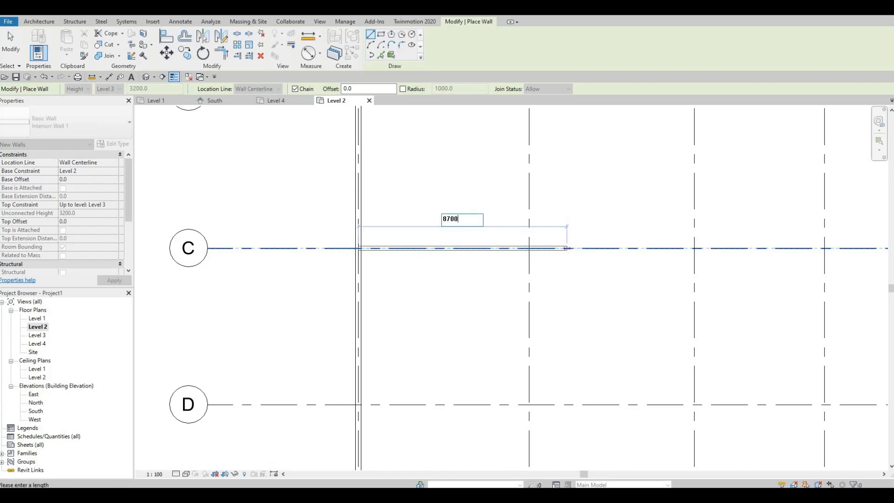
key(Return)
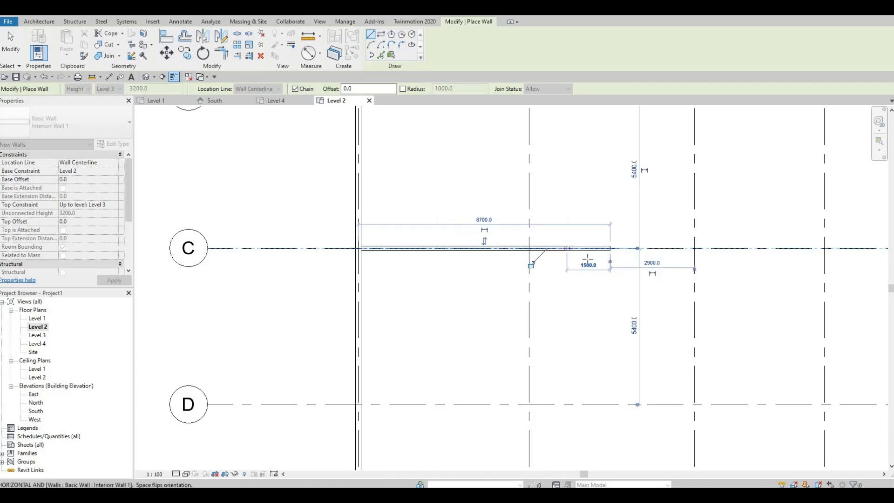
Continue the interior wall perpendicularly from its free end to the exterior wall on grid E, and finish the Wall tool.
middle_drag(607, 255, 580, 180)
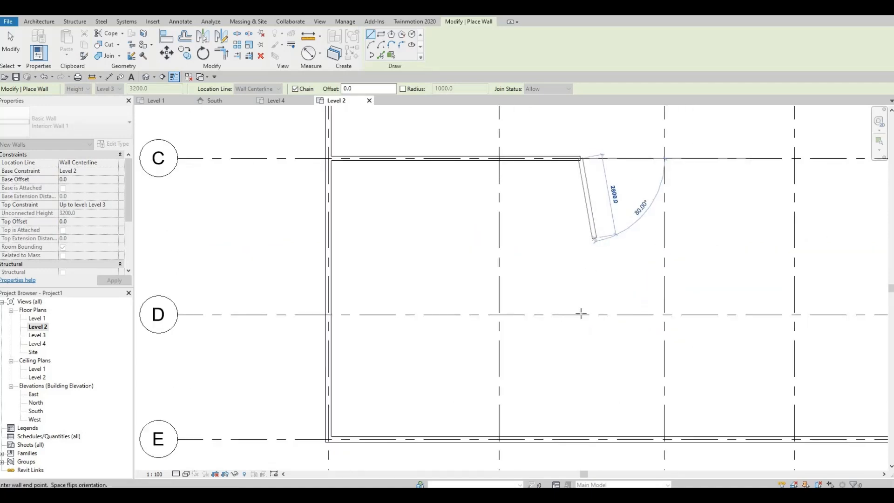
click(580, 436)
key(Escape)
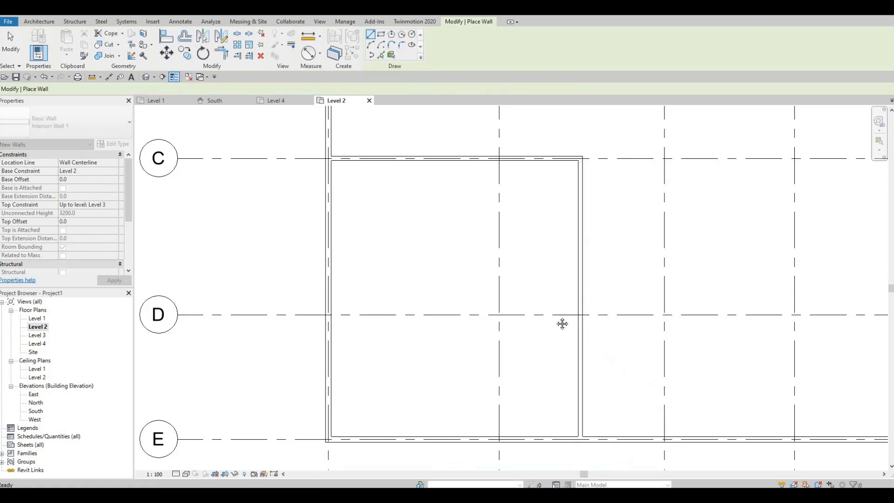
key(Escape)
scroll(605, 312, down, 3)
scroll(544, 288, down, 1)
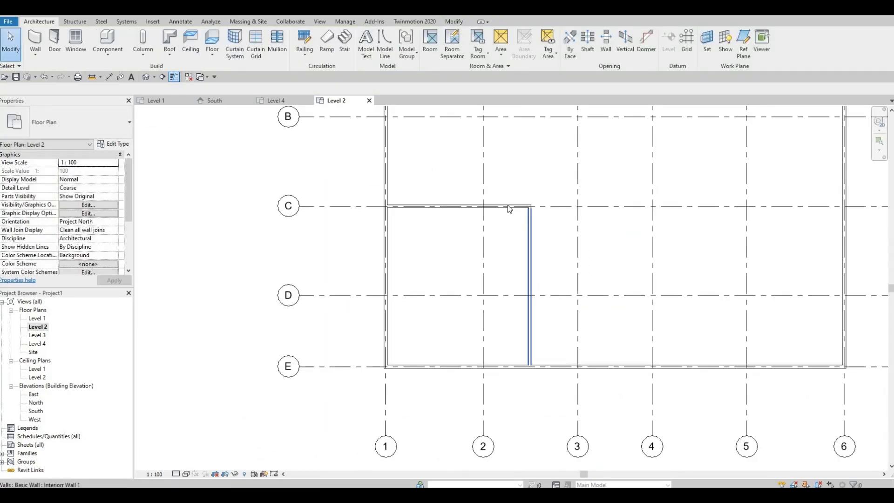
key(Tab)
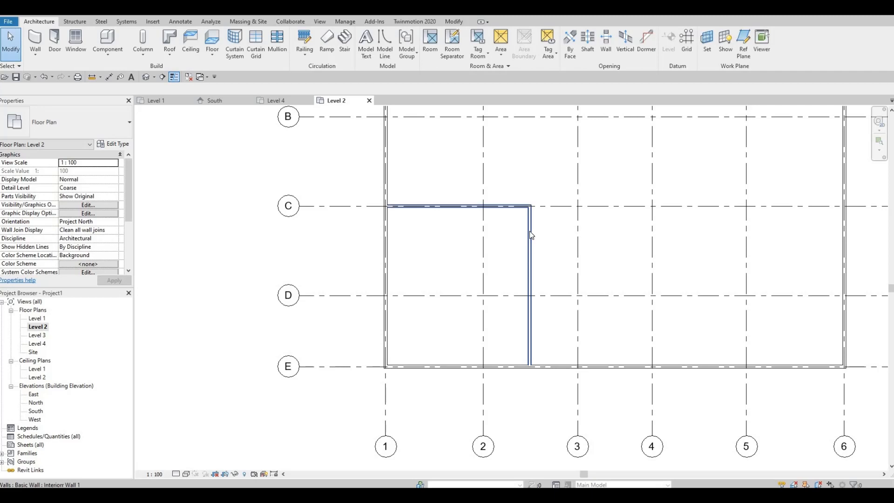
click(529, 230)
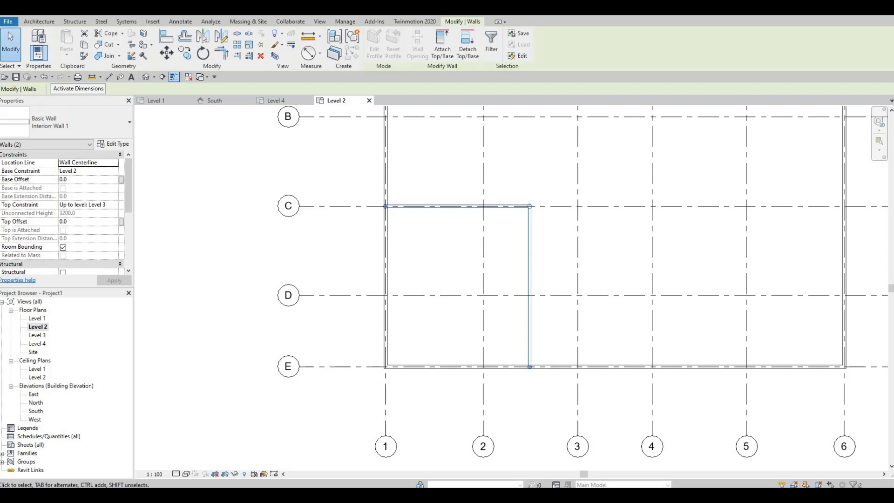
key(Escape)
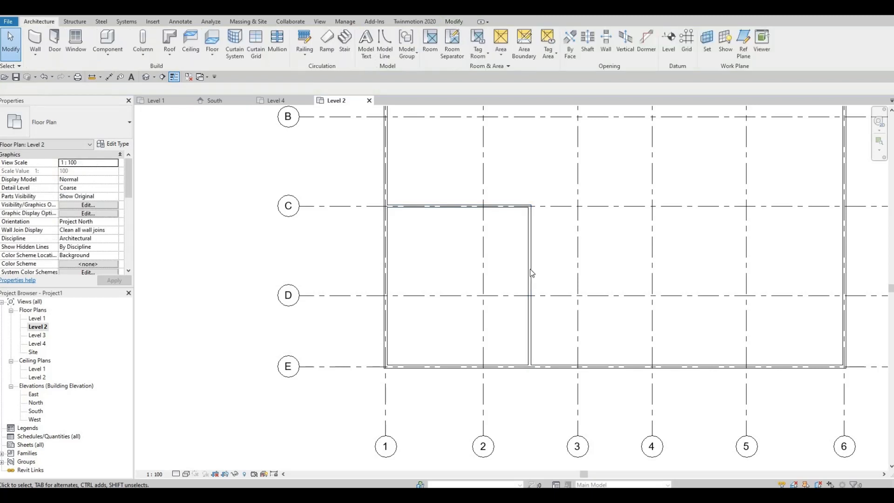
Create a similar interior wall, 5800 mm long, along grid 2 from the exterior wall on grid E toward grid C.
click(532, 262)
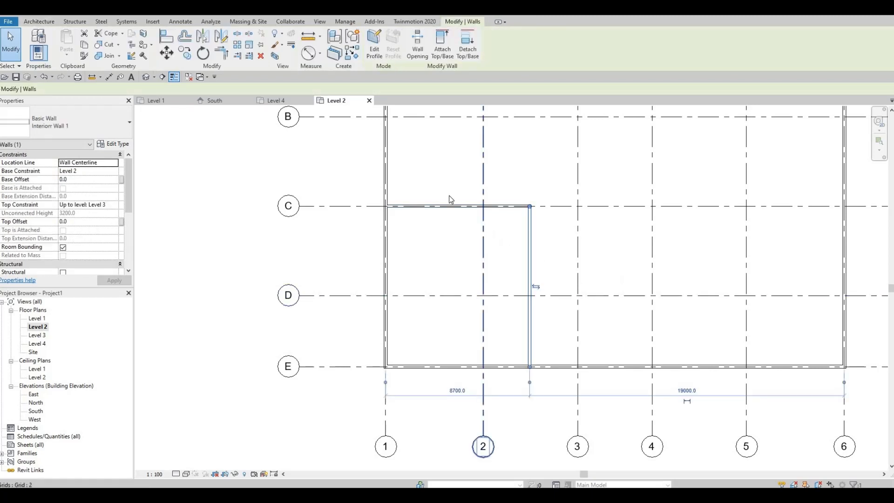
click(352, 52)
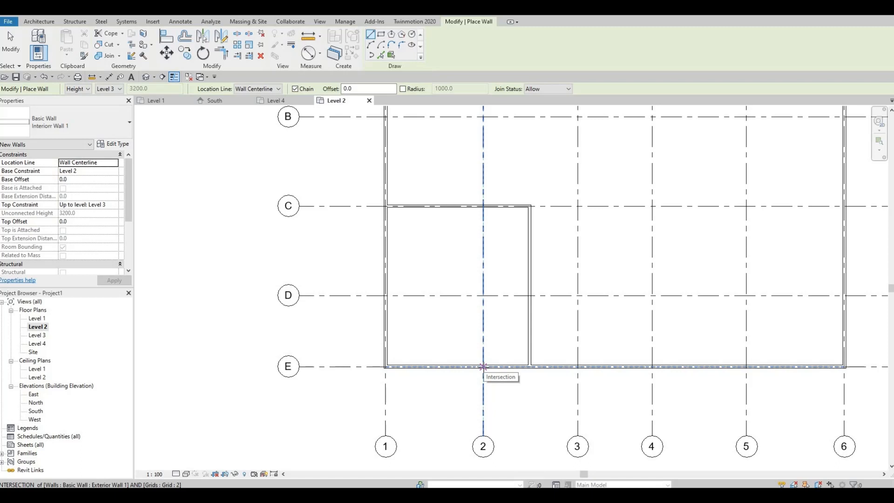
click(483, 366)
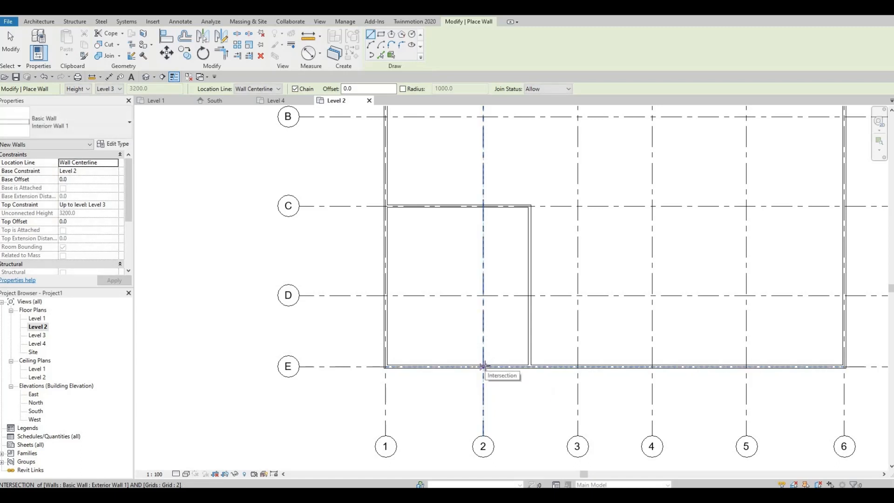
middle_drag(483, 367, 499, 354)
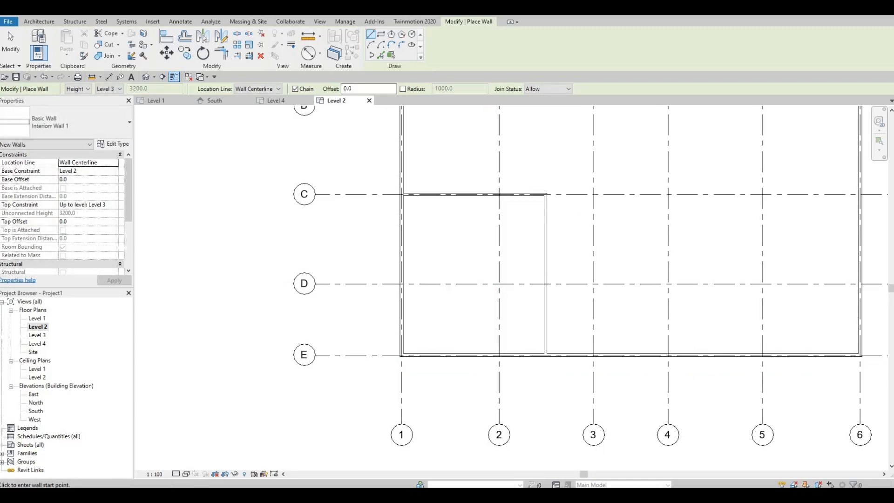
click(499, 355)
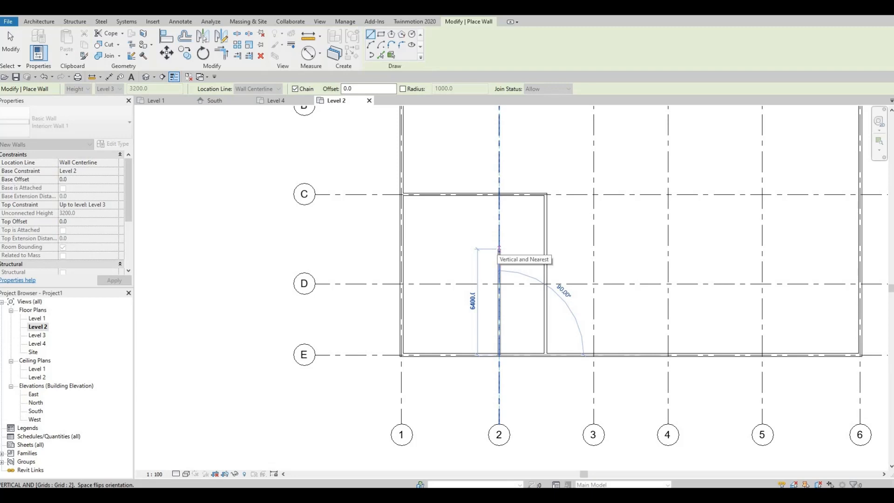
text(5800)
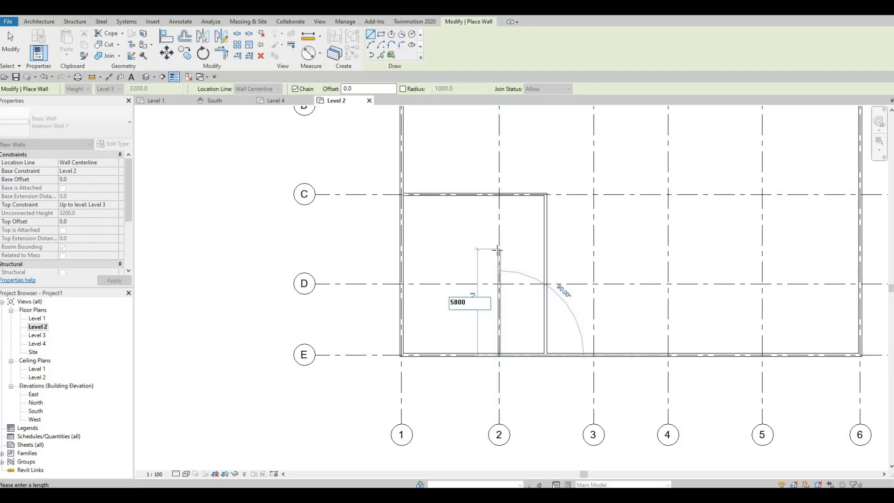
key(Return)
key(Escape)
key(Escape)
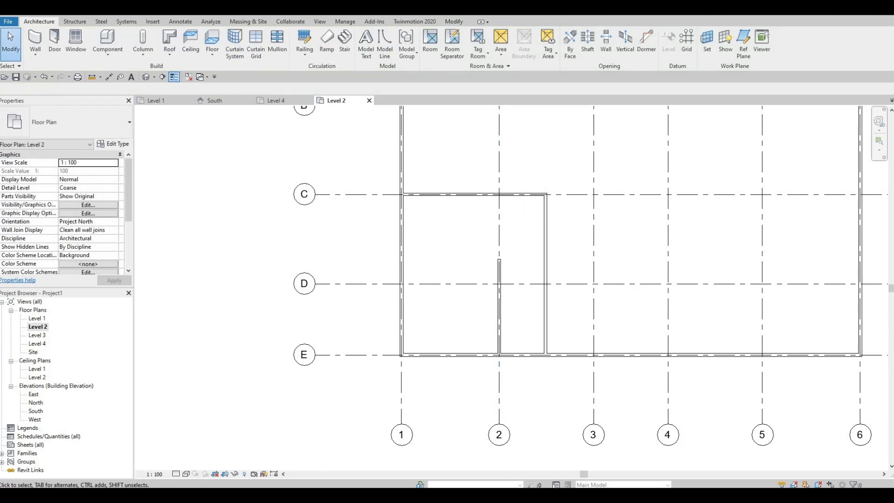
Start another matching interior wall at the free end of the grid 2 wall and draw it 1100 mm toward grid 3.
scroll(565, 265, up, 2)
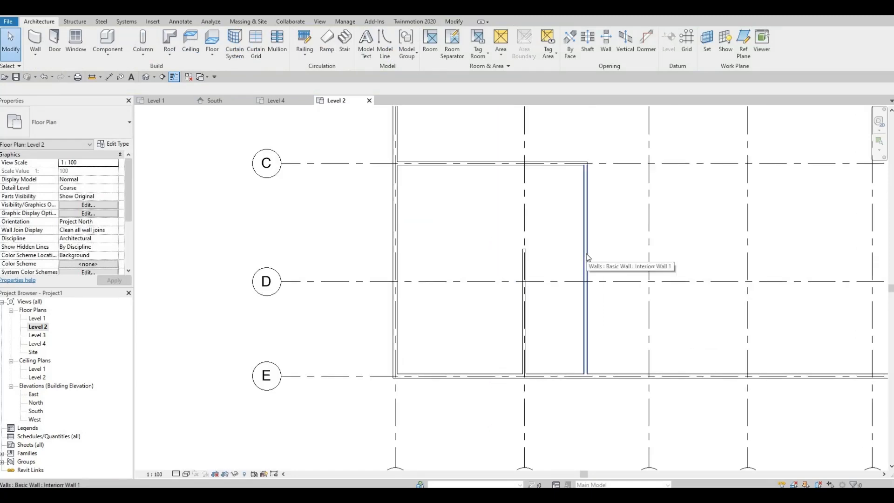
click(586, 253)
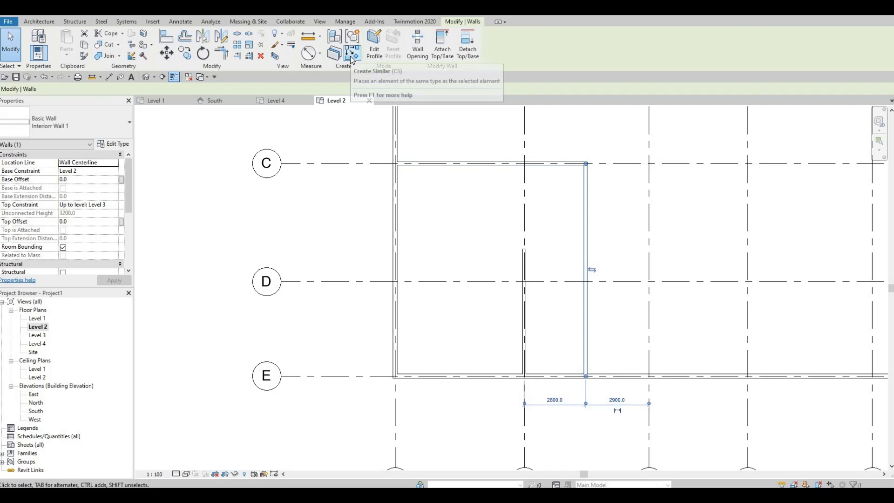
click(351, 55)
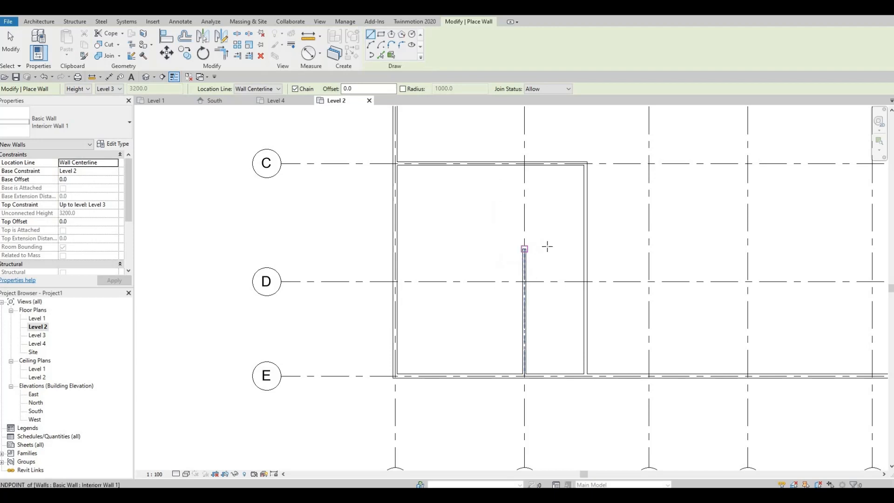
click(547, 247)
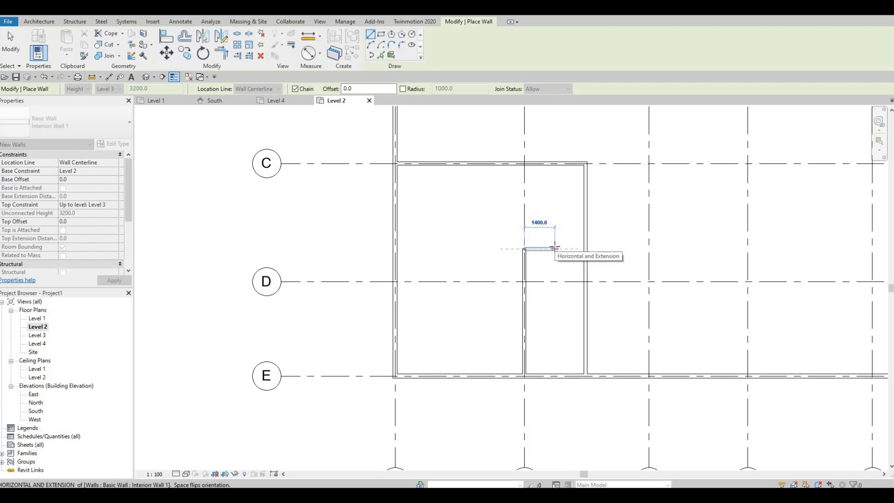
text(1100)
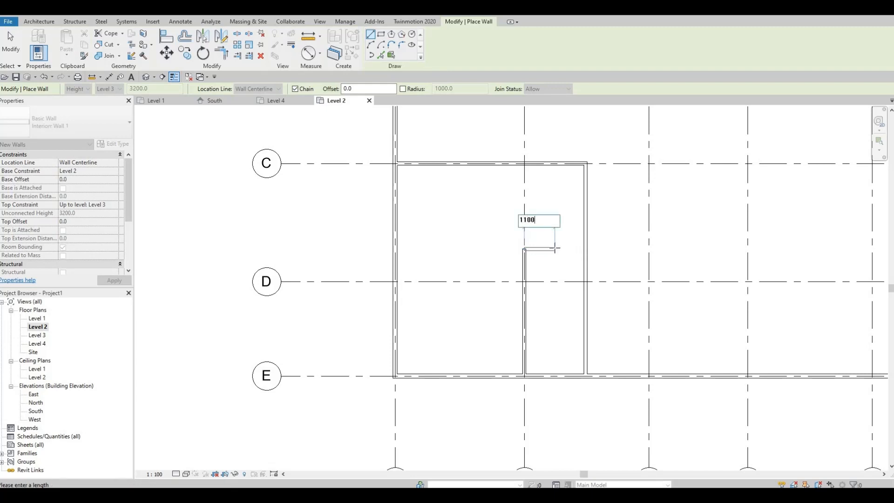
key(Return)
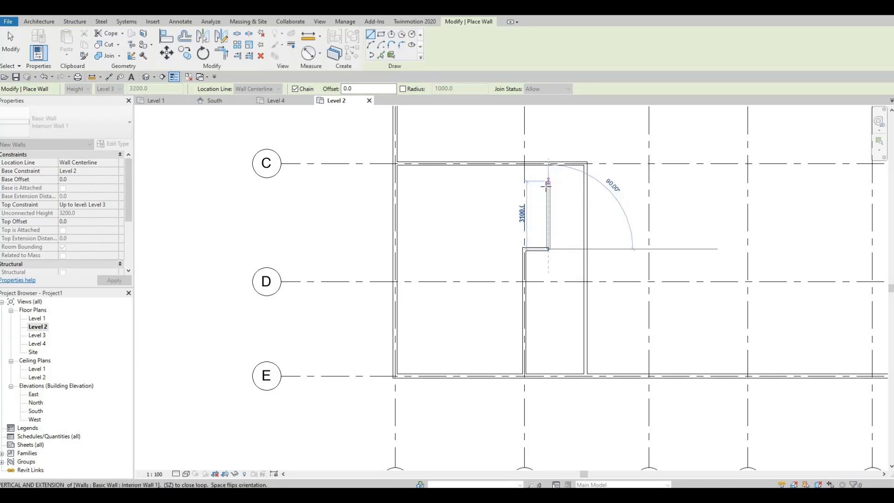
Continue the wall 1700 mm toward grid C, turn it to meet the long interior wall, and finish the Wall tool.
text(1)
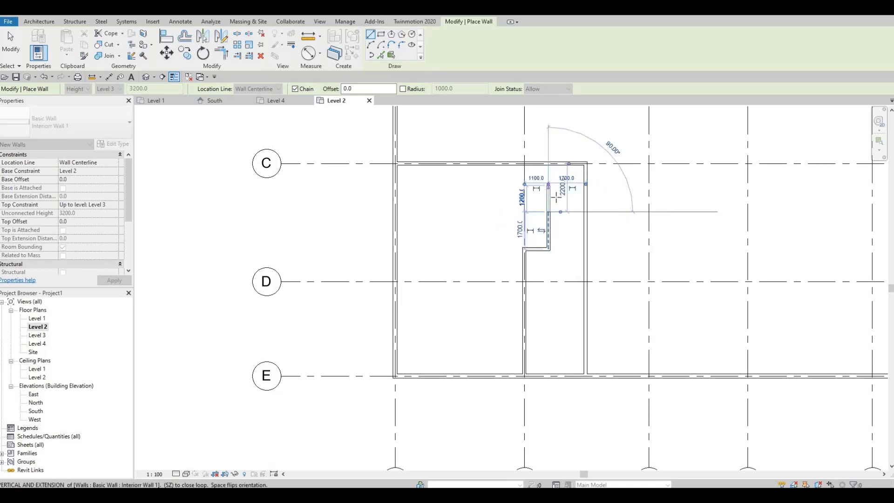
key(Return)
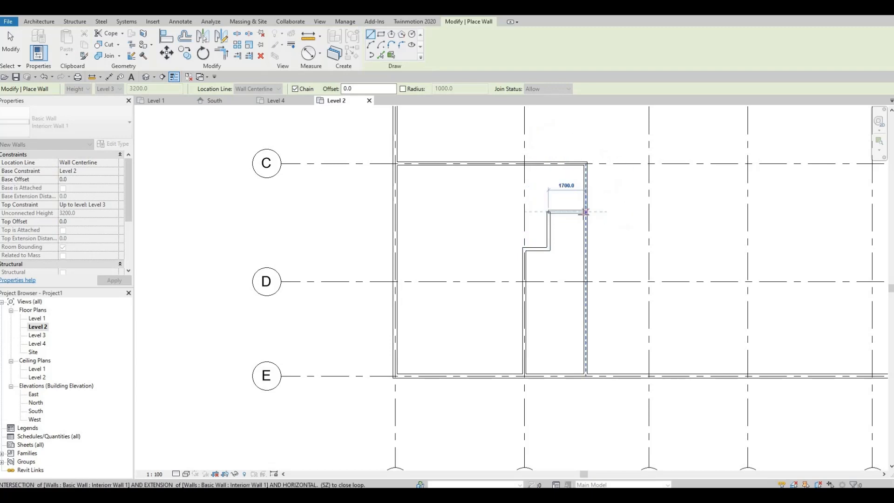
click(586, 213)
key(Escape)
key(Escape)
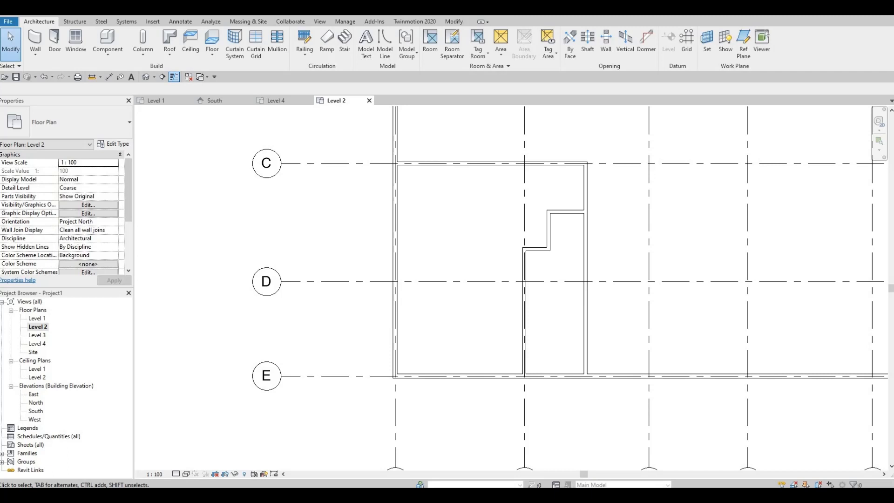
Stretch the 1700 mm wall's end nearest grid D past the corner, making the wall about 3000 mm long.
click(550, 239)
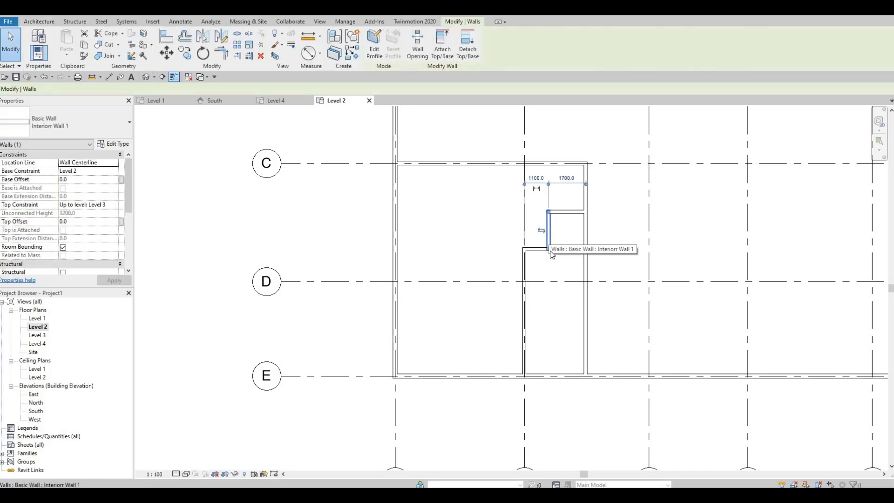
drag(551, 273, 548, 278)
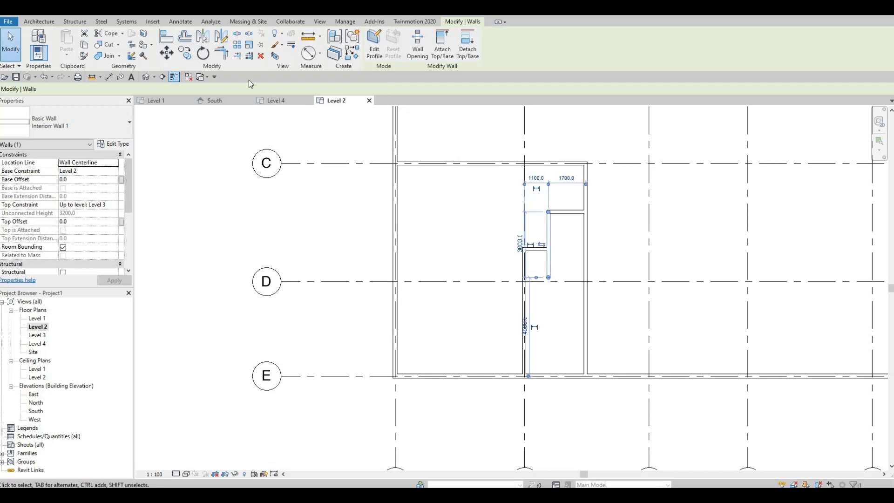
Start loading a family and switch the browse location to the Canada library folder.
click(39, 22)
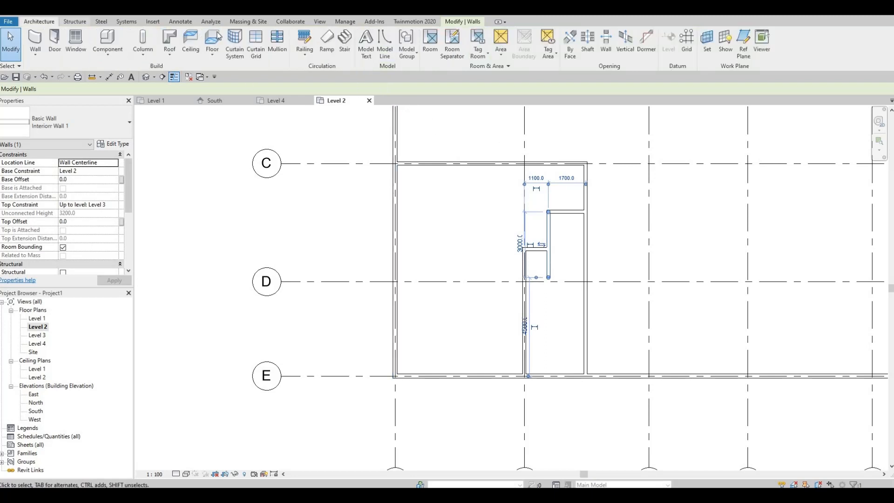
click(154, 22)
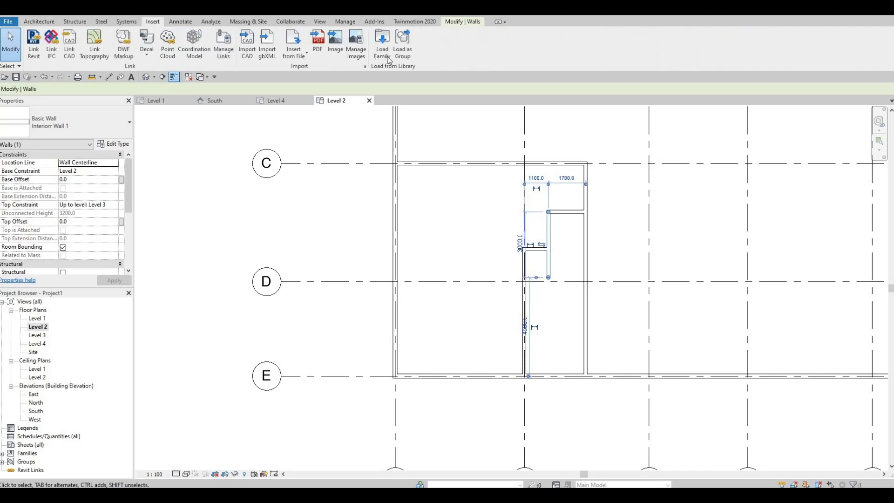
click(383, 49)
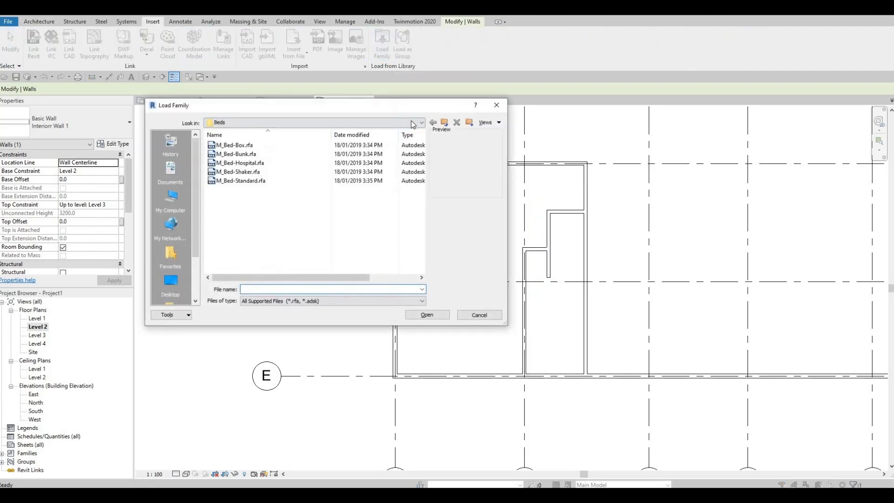
click(412, 123)
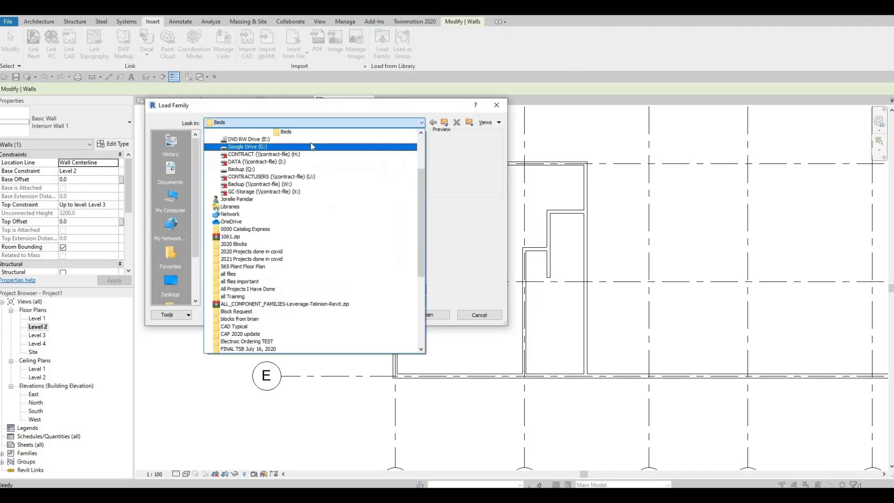
scroll(311, 146, up, 2)
click(289, 163)
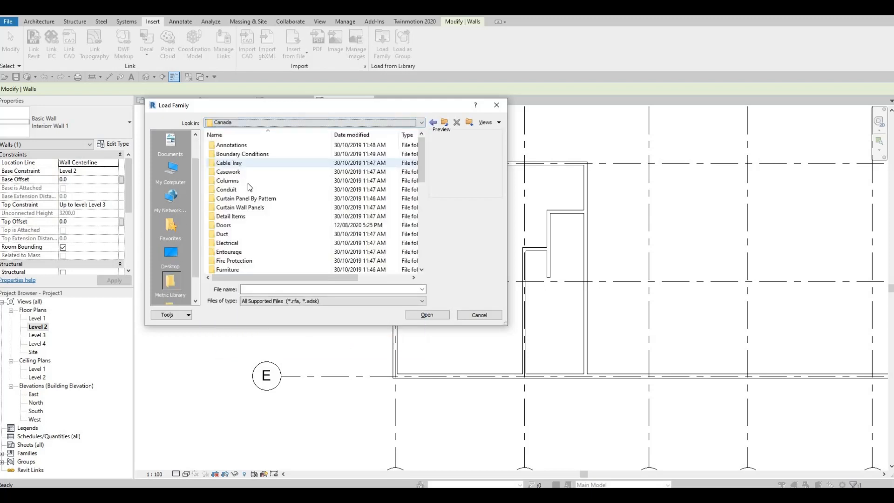
Browse through the Plumbing, Architectural and Fixtures folders to the Bathtubs folder.
scroll(247, 188, down, 1)
scroll(303, 186, up, 1)
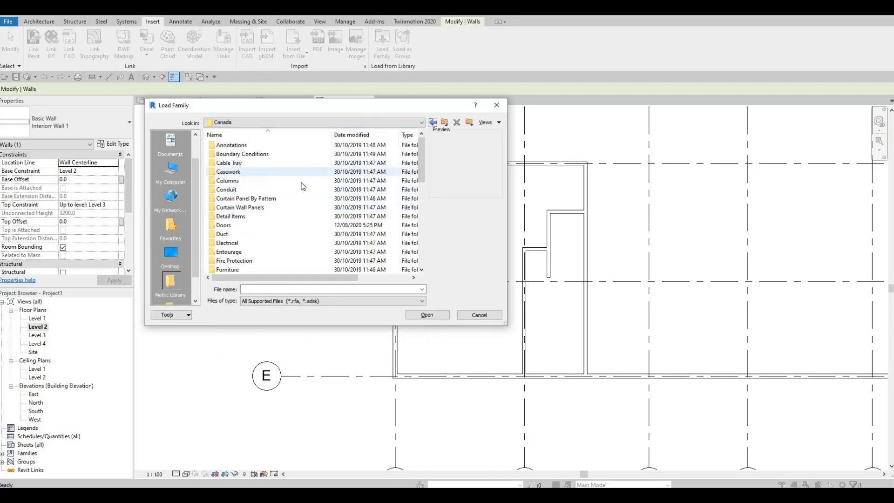
scroll(284, 200, down, 3)
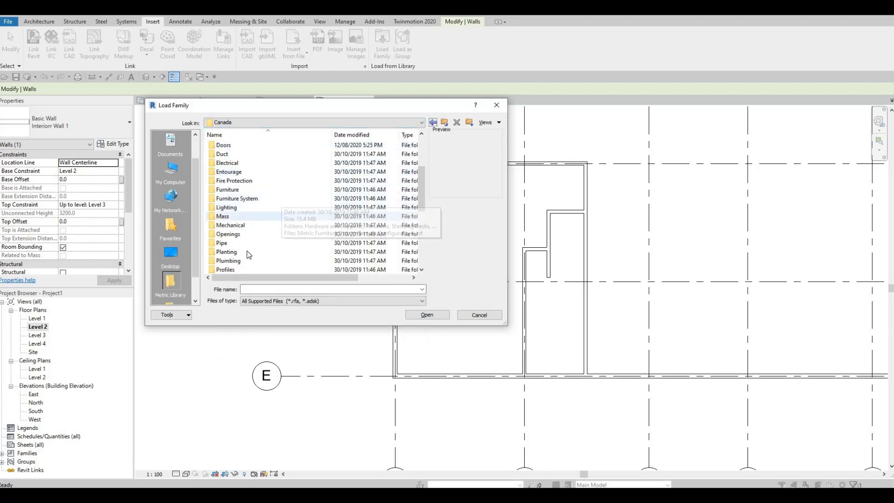
double_click(244, 261)
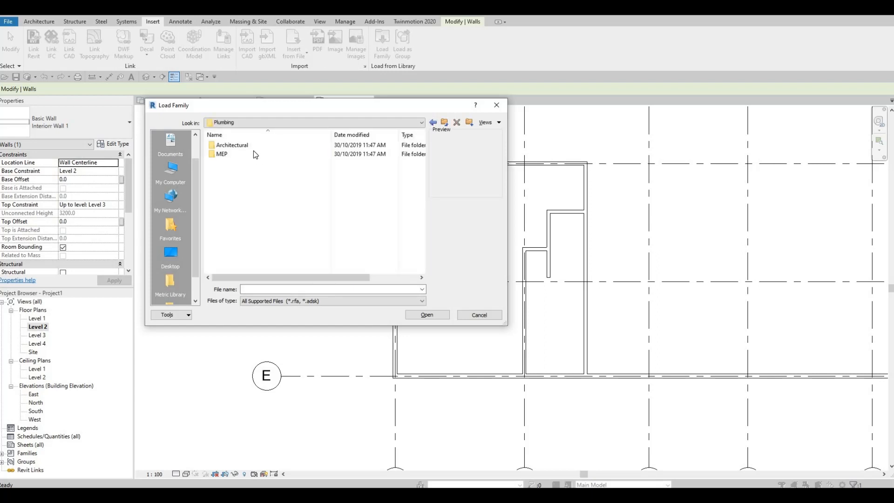
double_click(249, 145)
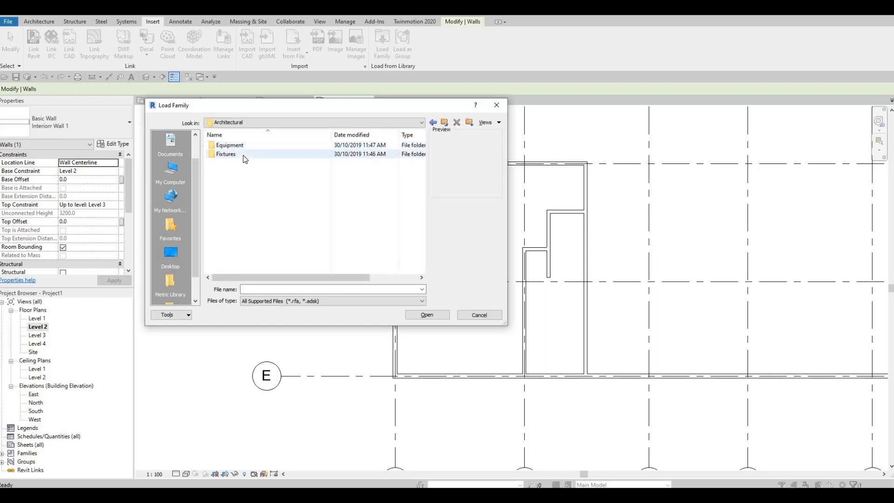
double_click(243, 155)
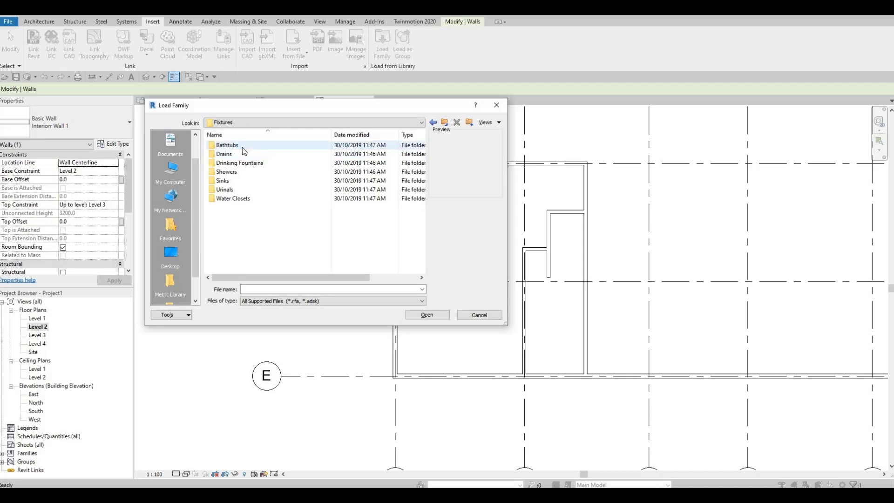
double_click(242, 146)
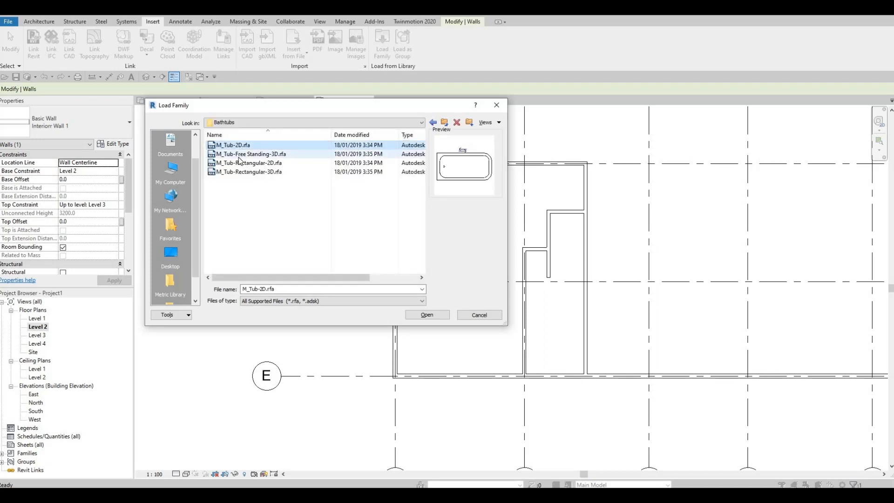
Preview the bathtub families and load M_Tub-Rectangular-2D.rfa into the project.
click(238, 155)
click(238, 163)
click(239, 173)
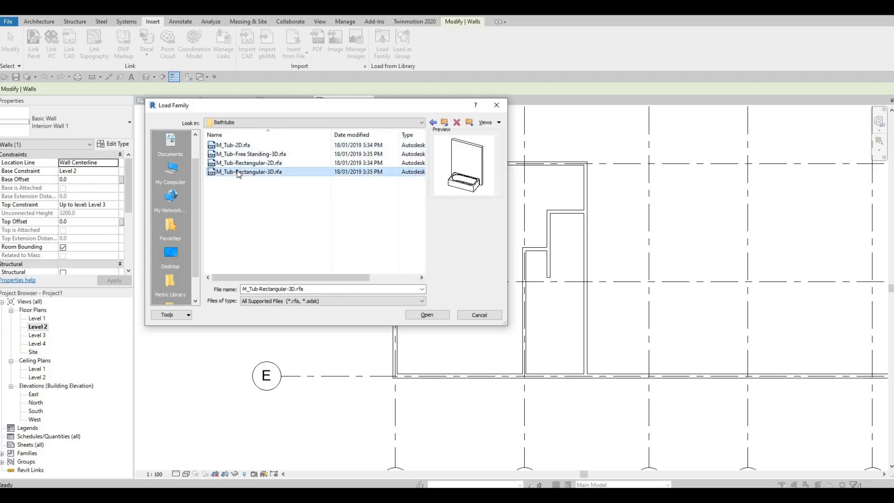
click(240, 163)
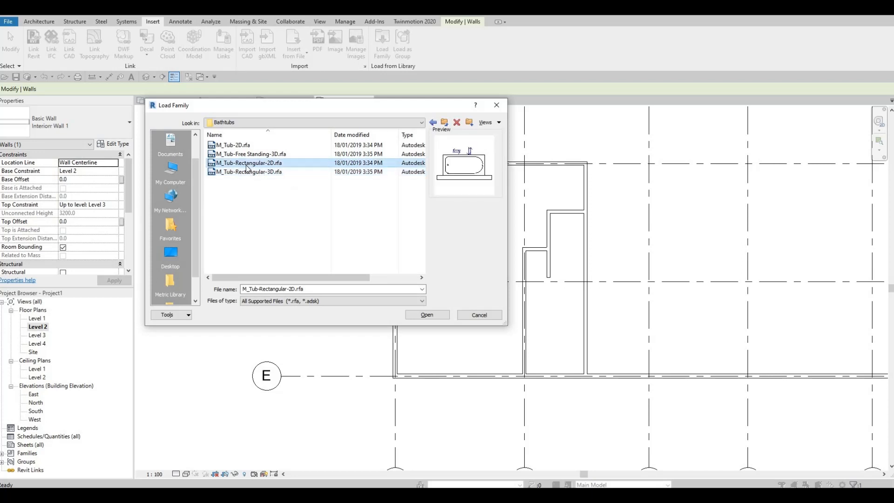
click(426, 315)
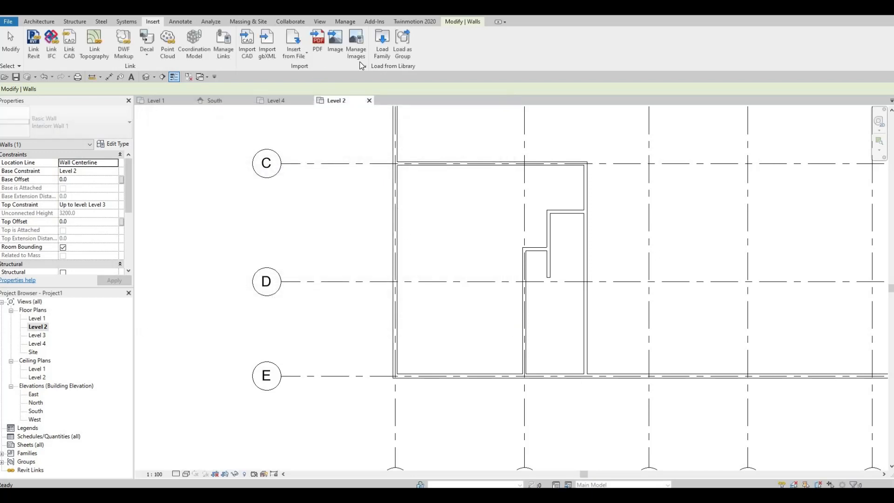
Start loading another family and browse from the Bathtubs folder to the Sinks folder under Fixtures.
click(382, 44)
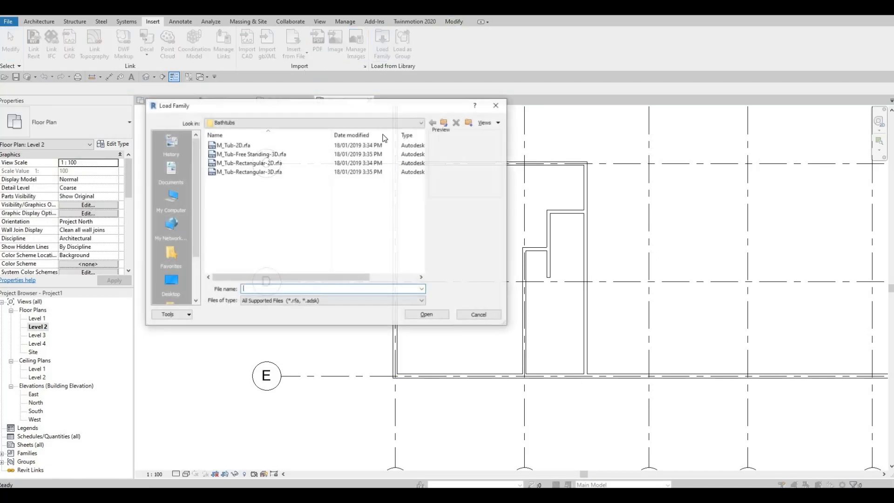
click(422, 123)
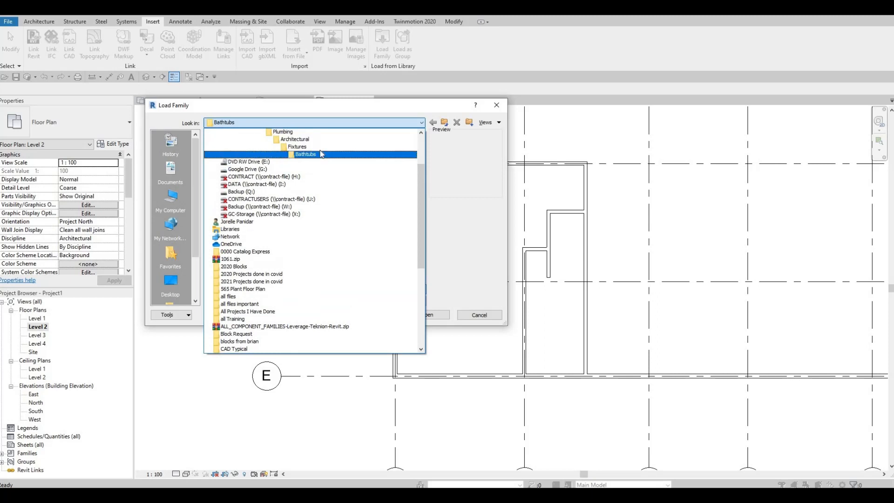
click(297, 146)
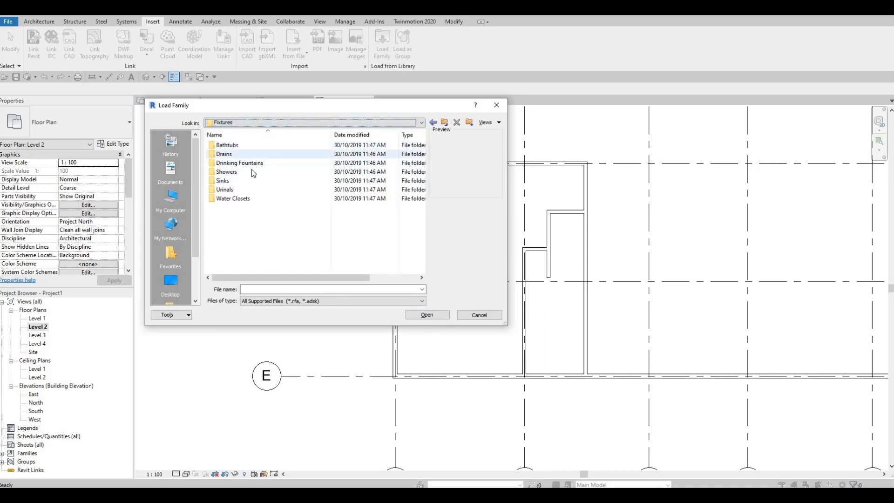
double_click(246, 181)
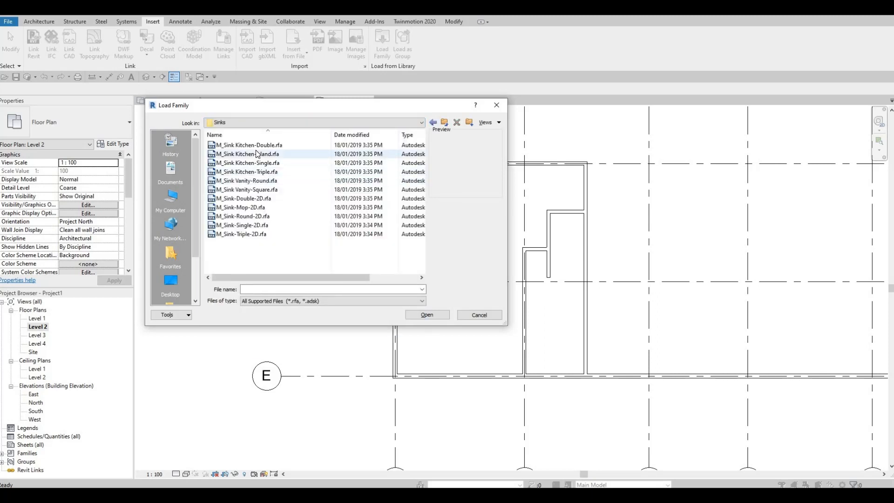
Preview the kitchen, vanity and 2D sink families and load M_Sink Vanity-Square.rfa into the project.
click(258, 154)
click(260, 145)
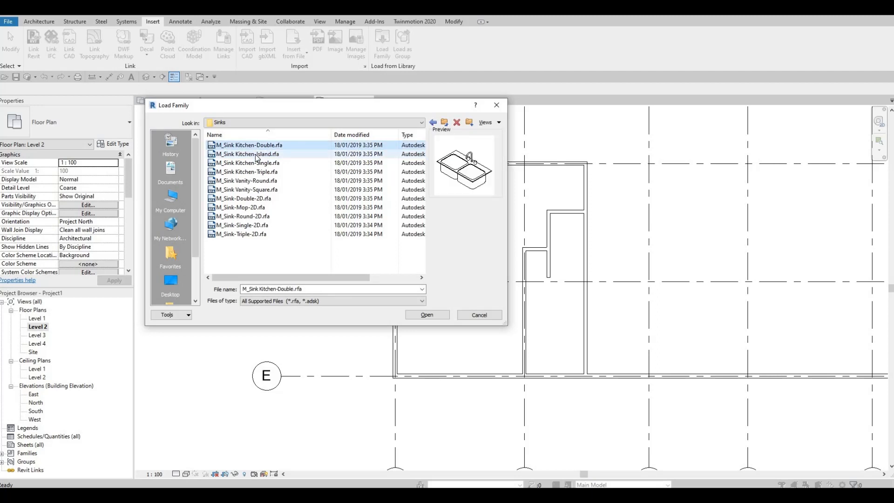
click(256, 156)
click(257, 163)
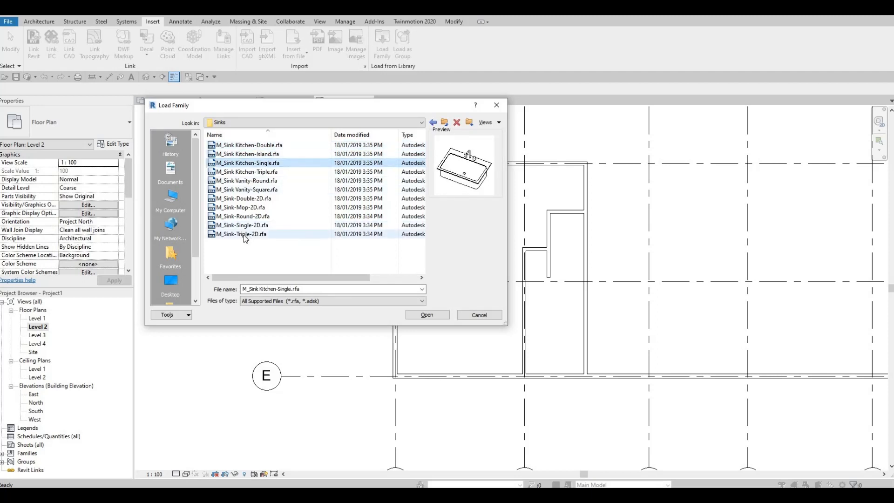
click(246, 207)
click(246, 189)
click(246, 181)
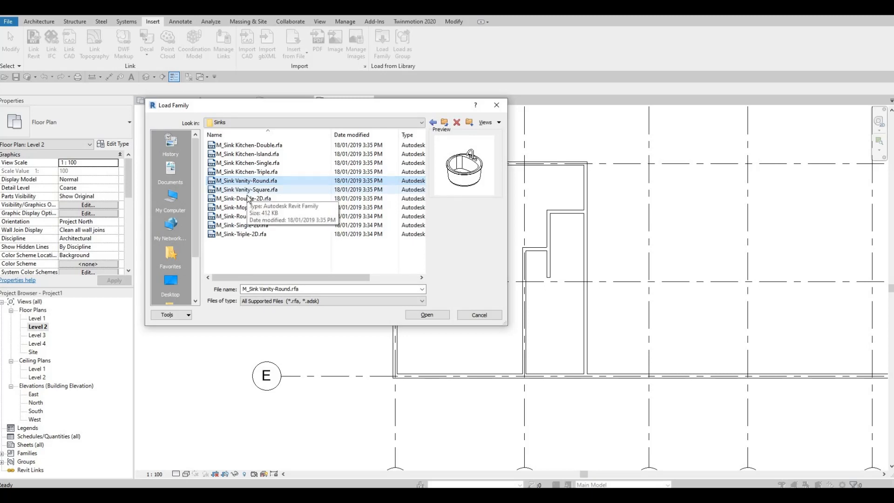
click(248, 190)
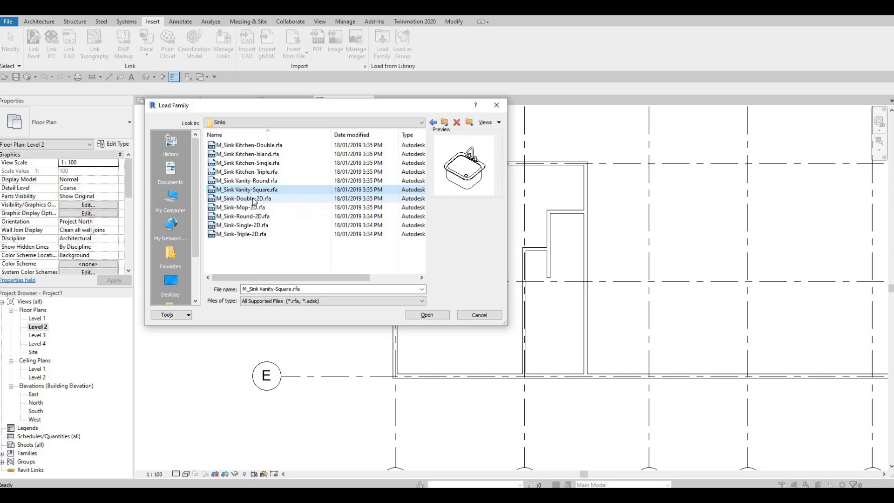
click(253, 198)
click(252, 190)
click(254, 200)
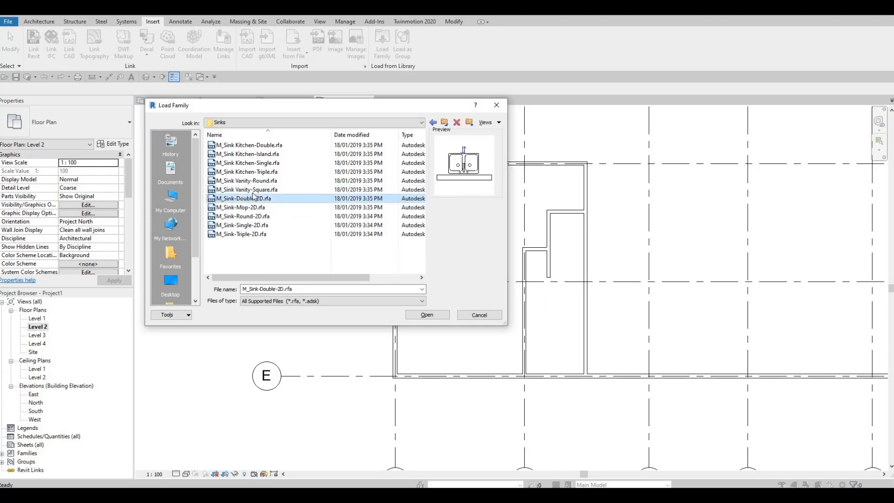
click(252, 189)
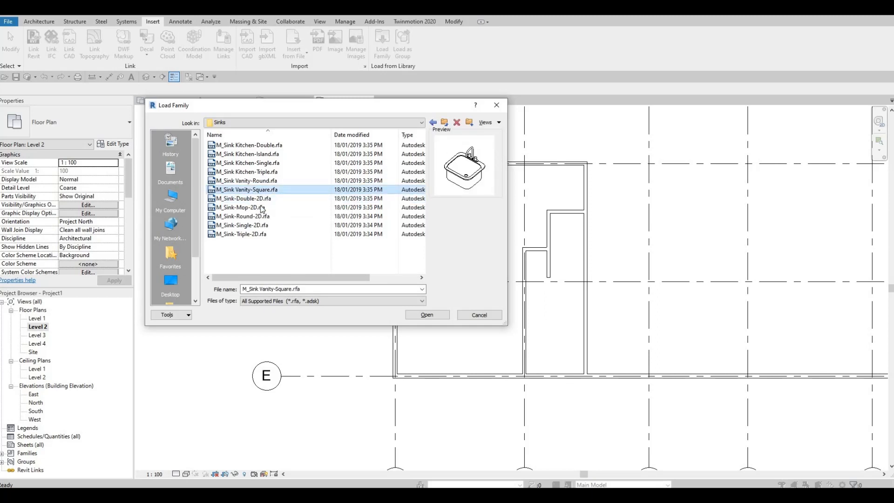
click(410, 315)
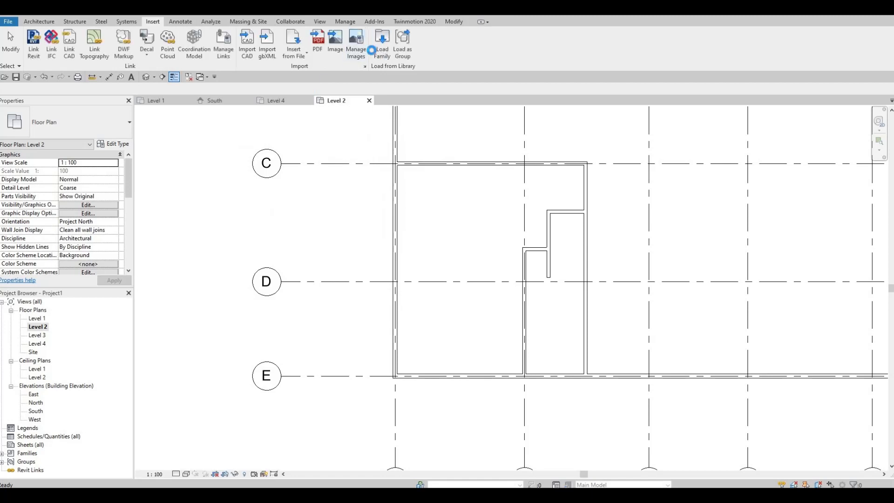
Start loading another family, return to the Fixtures folder and preview the families in the Urinals folder.
click(377, 47)
click(312, 122)
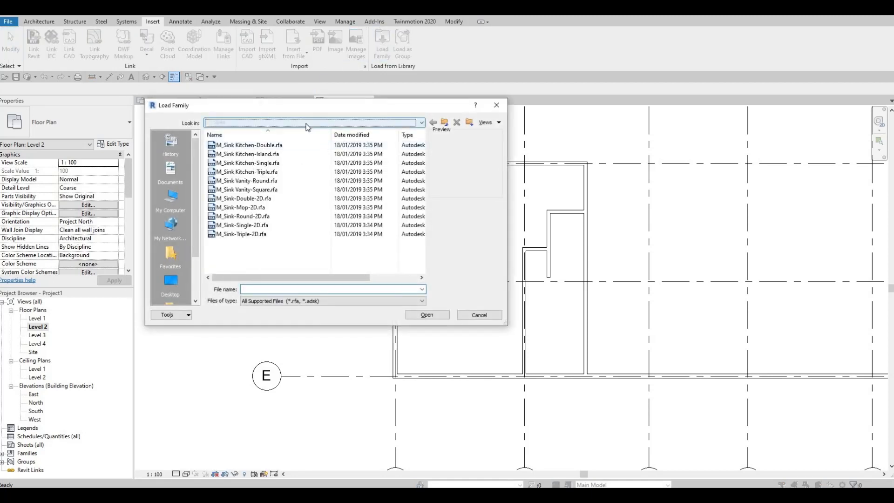
scroll(299, 146, up, 1)
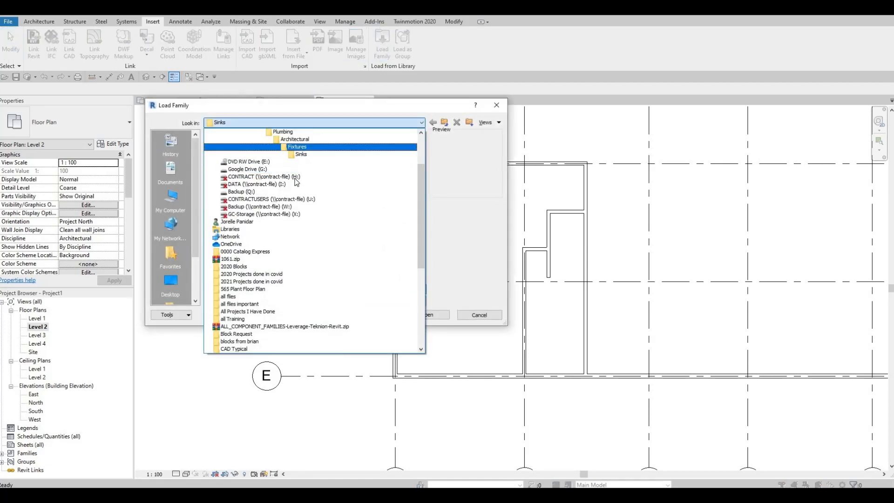
click(297, 147)
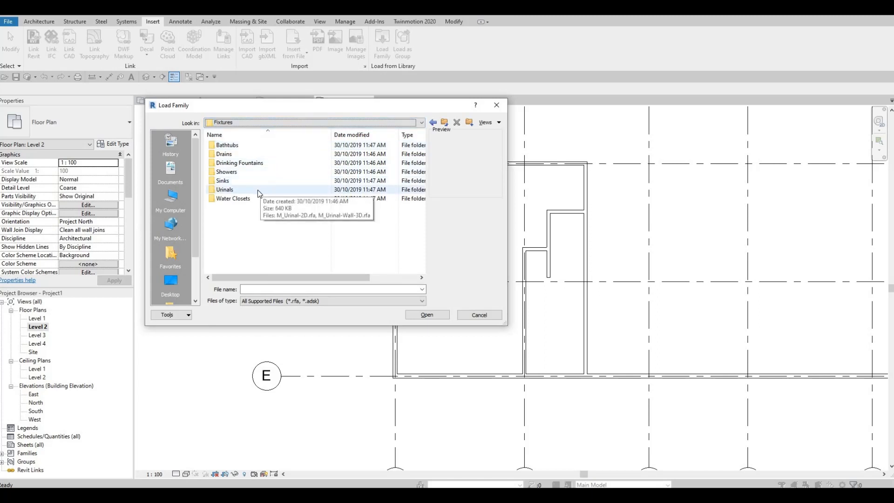
double_click(258, 189)
click(245, 154)
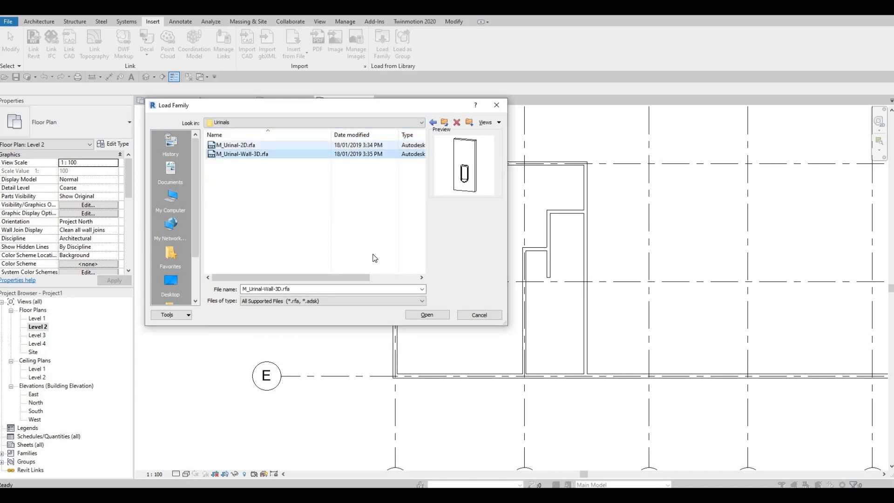
click(245, 143)
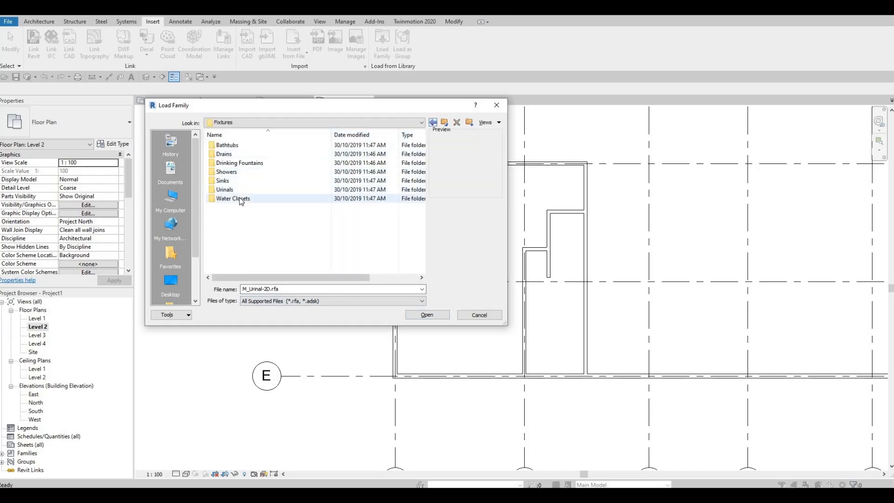
Browse to the Water Closets folder, preview the toilet families and load M_Toilet-Domestic-2D.rfa.
double_click(239, 199)
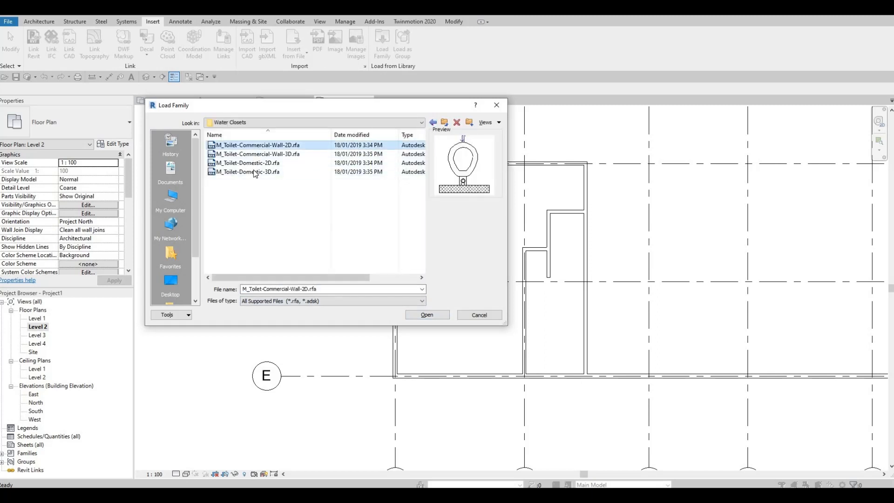
click(250, 172)
click(247, 164)
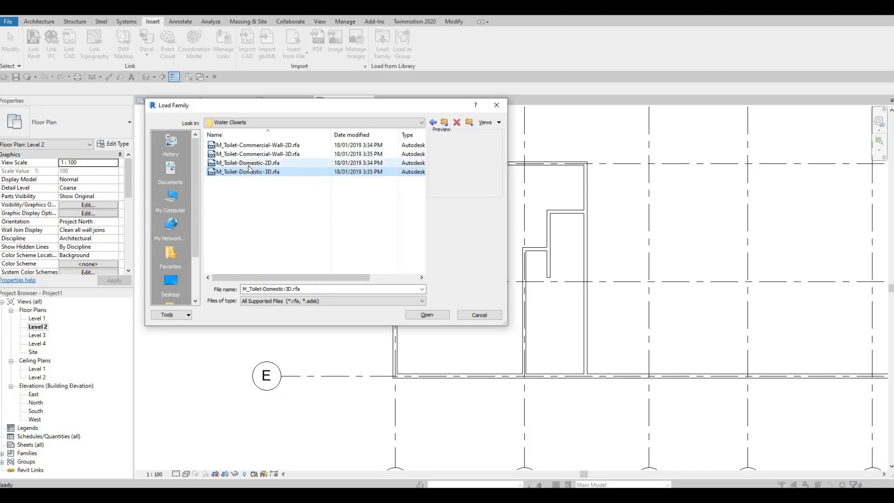
click(427, 315)
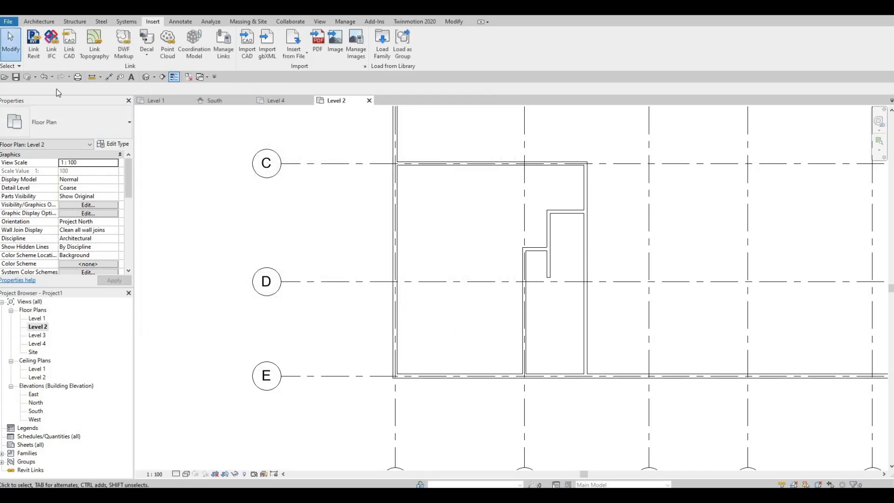
Place an M_Toilet-Domestic-2D component on the long wall opposite the 3000 mm wall, about 1600 mm from the bathroom's end wall nearest grid C.
click(39, 21)
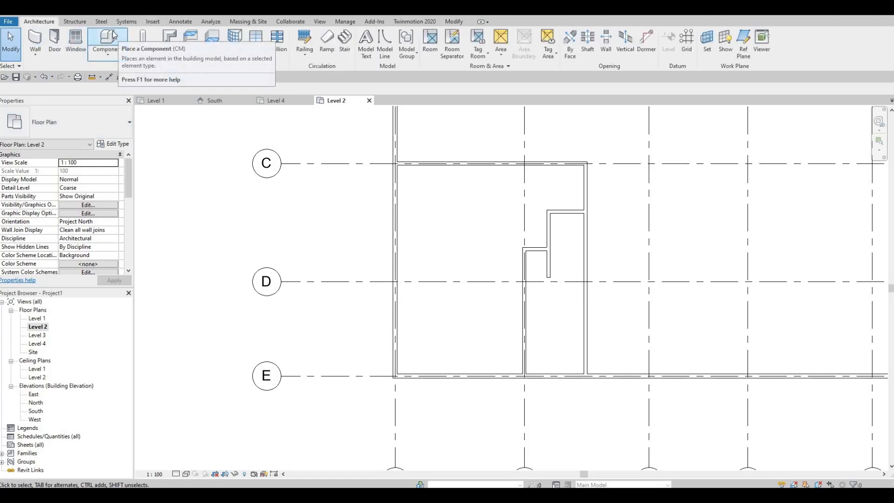
click(103, 40)
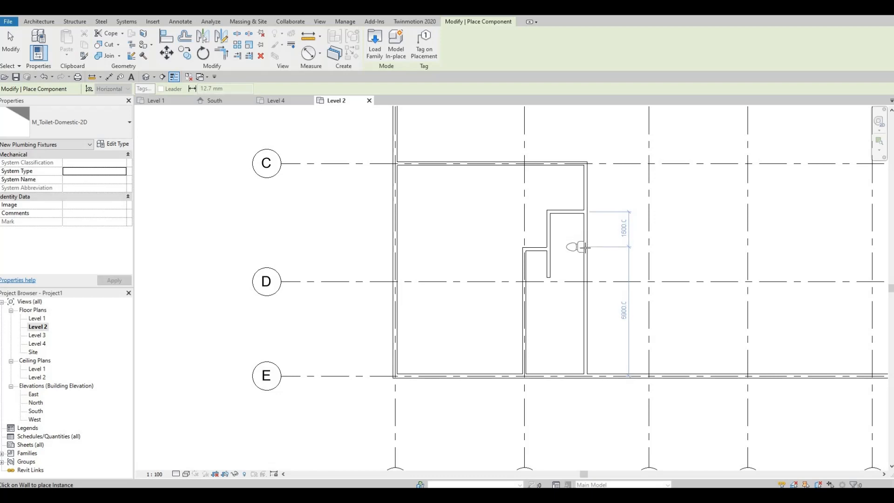
click(575, 251)
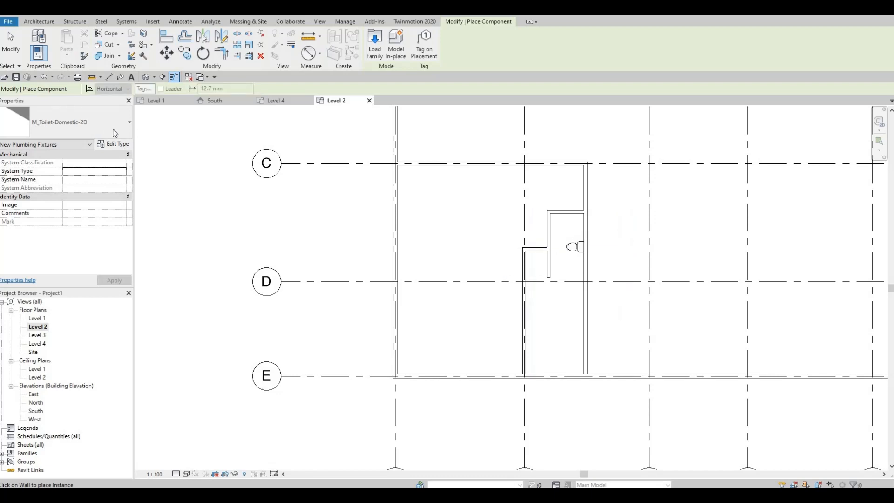
key(Escape)
key(Escape)
Draw an Interior Wall 1 wall along grid D, spanning between the two long interior walls to close off the bathroom.
click(549, 274)
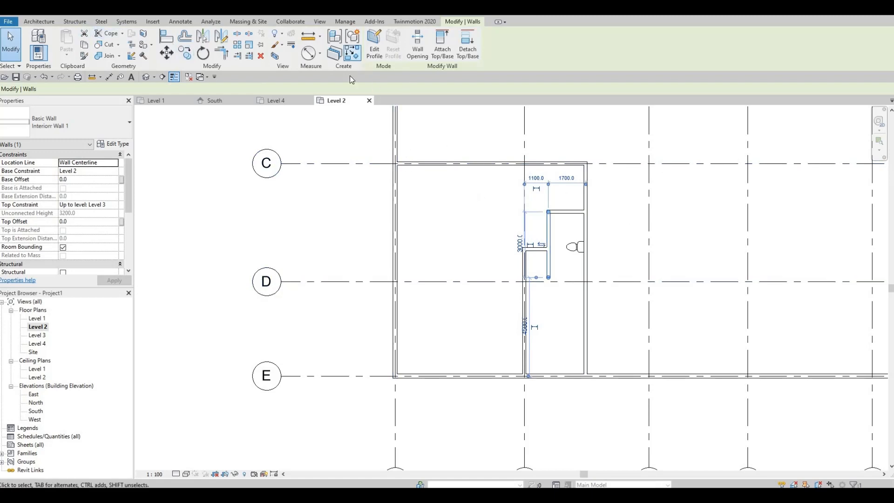
key(w)
key(a)
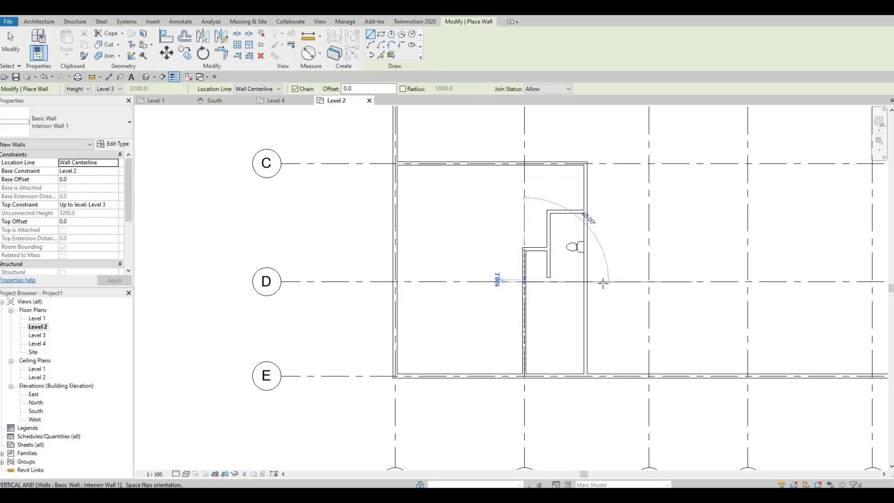
click(524, 281)
click(577, 281)
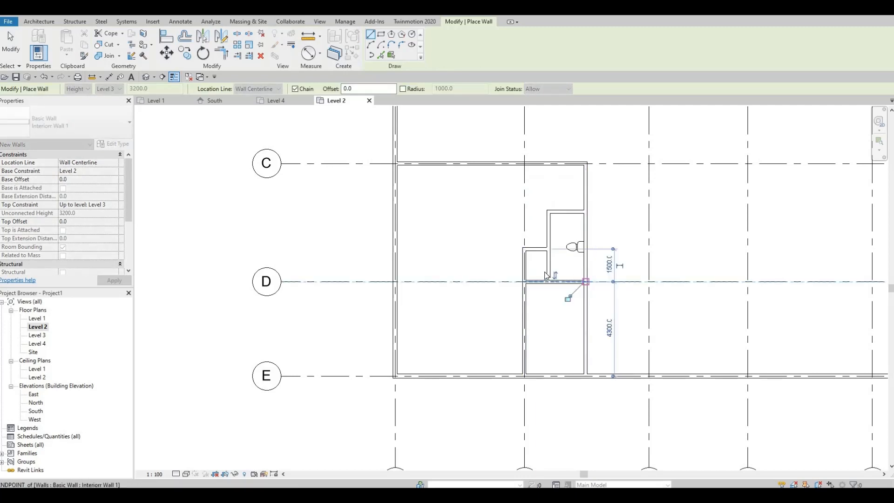
key(Escape)
key(Escape)
Stretch the free end of the 3000 mm wall to meet the new wall on grid D.
click(548, 277)
drag(549, 278, 561, 280)
key(Escape)
scroll(568, 263, up, 1)
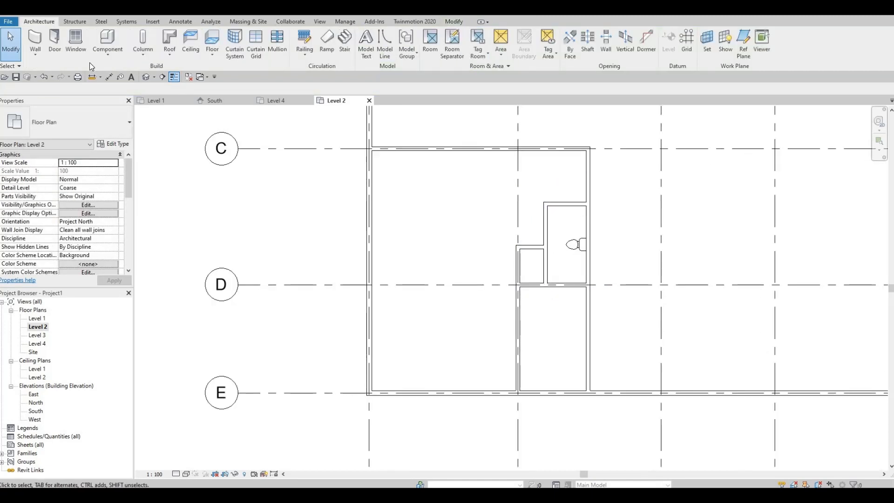
Place an M_Tub-Rectangular-2D component against the grid D wall, centred between the bathroom's side walls.
click(107, 44)
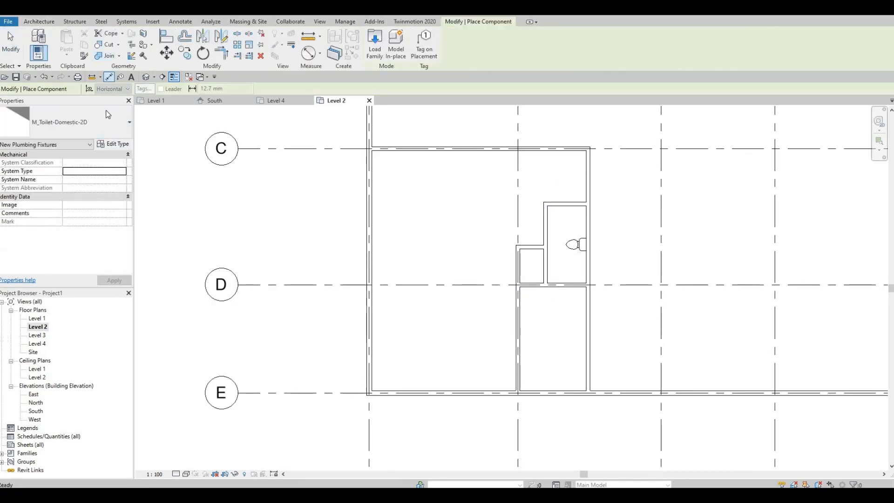
click(99, 132)
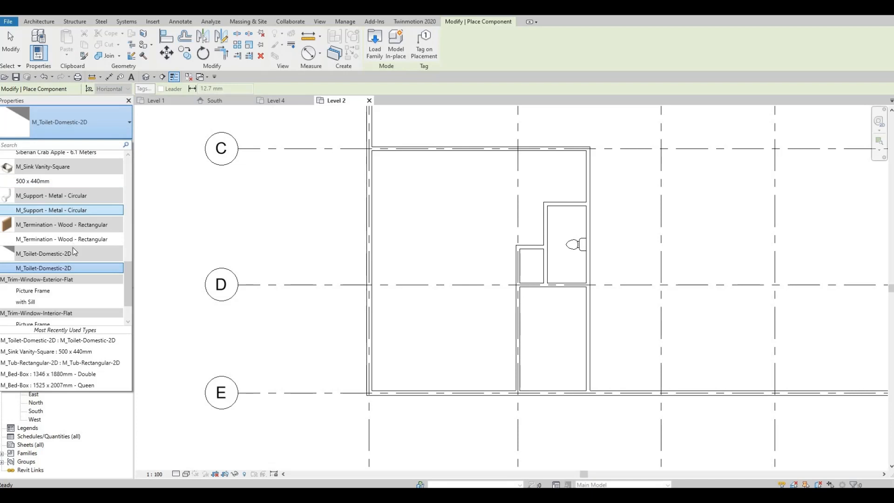
scroll(73, 251, down, 1)
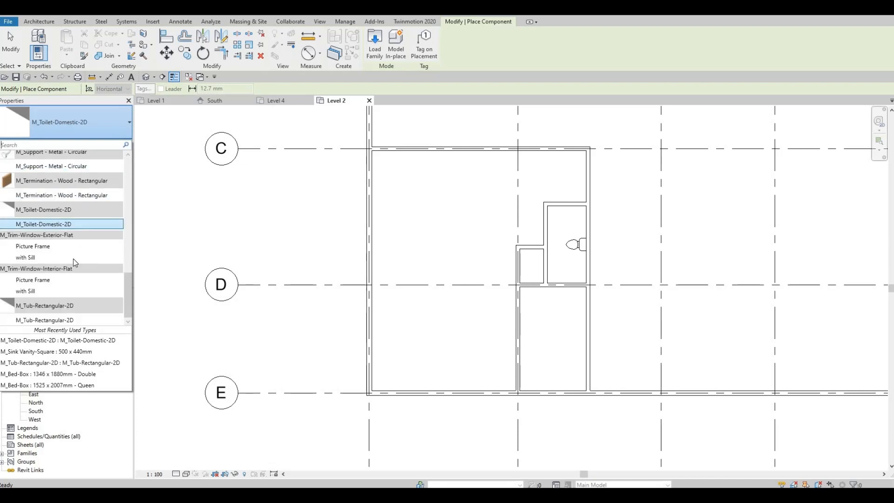
click(59, 321)
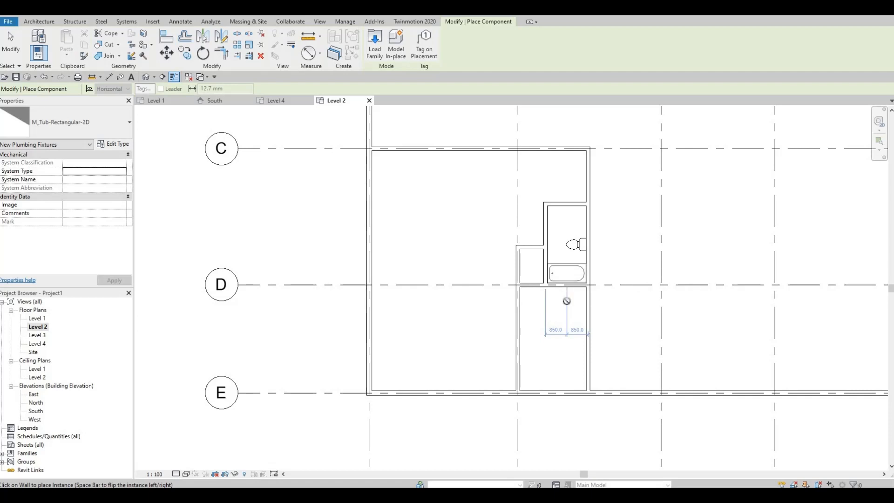
click(567, 301)
Place an M_Sink Vanity-Square 500 x 440mm component against the toilet's wall, between the toilet and the bathroom's end wall nearest grid C.
scroll(575, 271, up, 3)
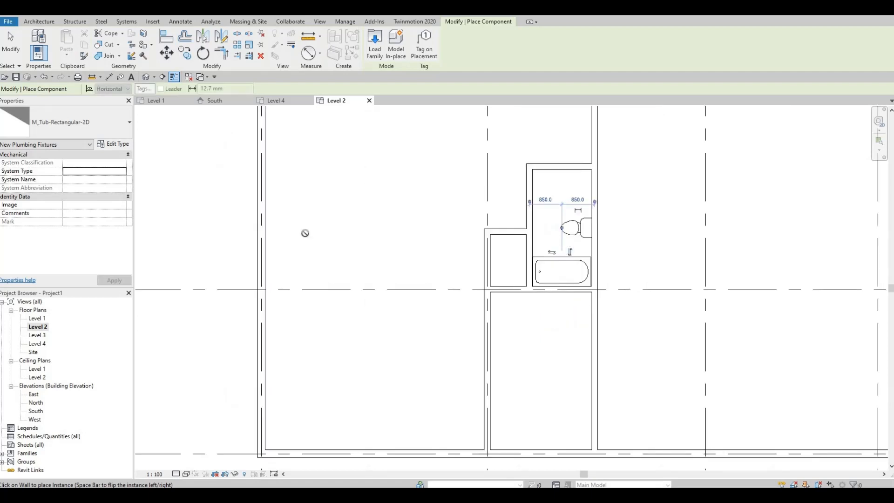
click(85, 124)
scroll(59, 259, up, 5)
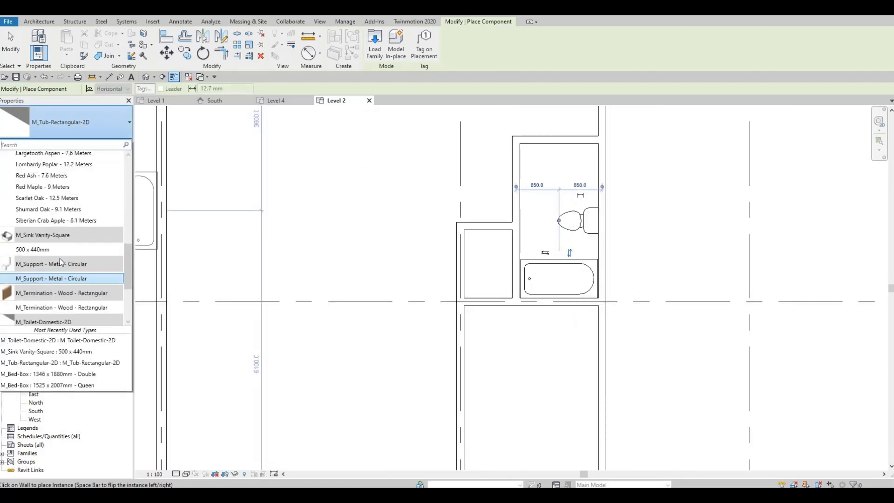
scroll(60, 258, up, 3)
scroll(62, 258, down, 7)
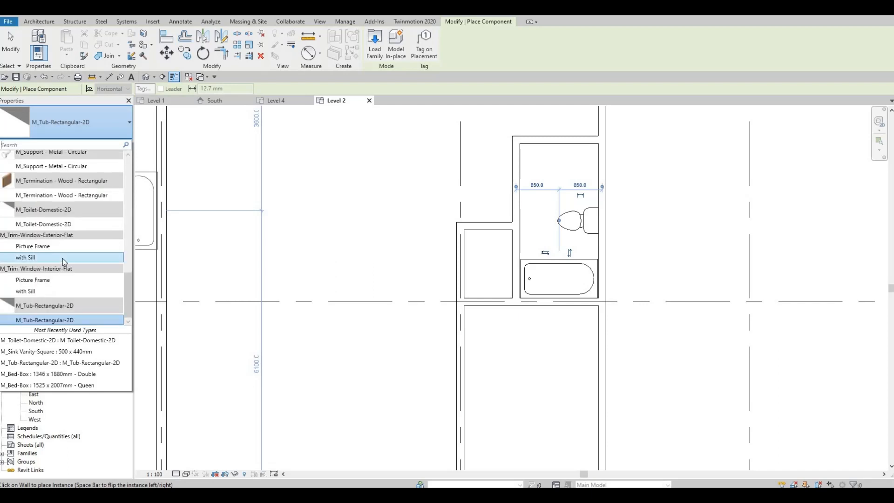
scroll(63, 253, up, 1)
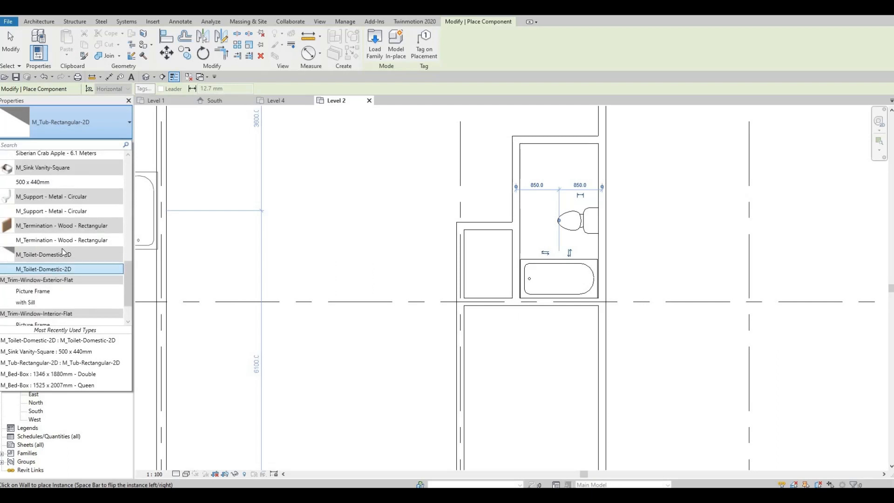
click(42, 183)
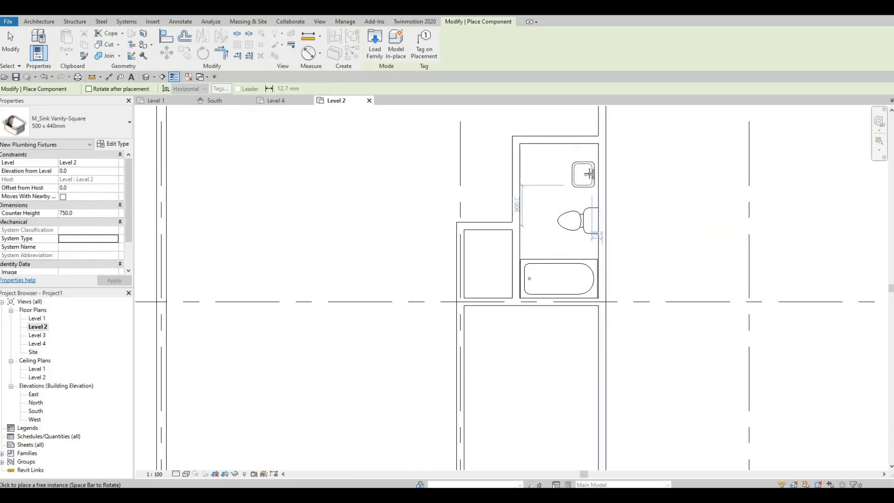
click(589, 173)
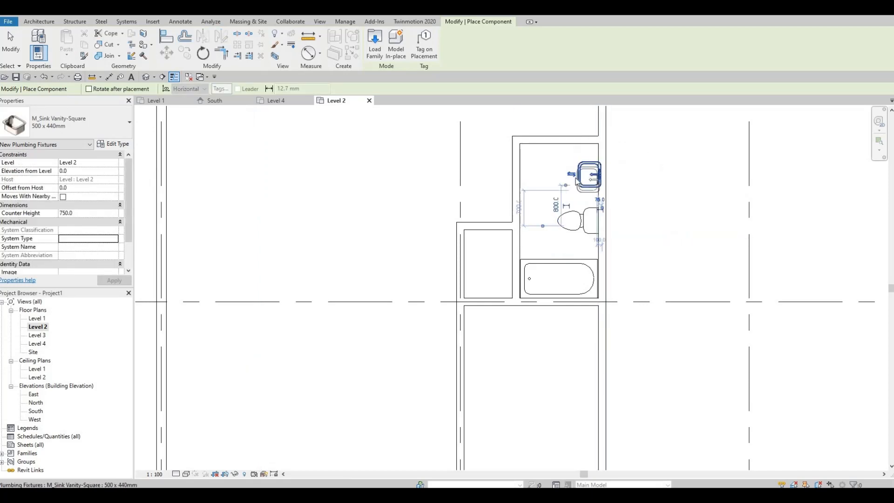
key(Escape)
key(Escape)
Nudge the sink out of the long wall toward the bathroom interior so its back edge sits against the wall face.
click(581, 179)
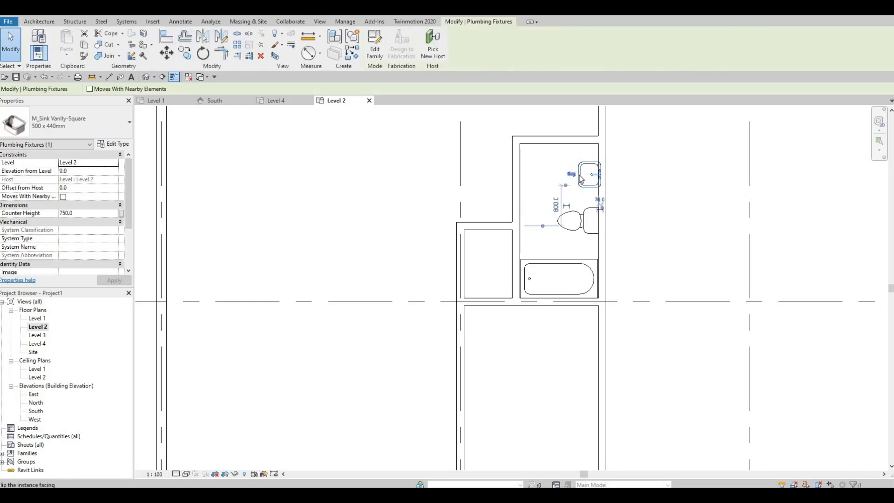
key(Left)
key(Left)
key(Left)
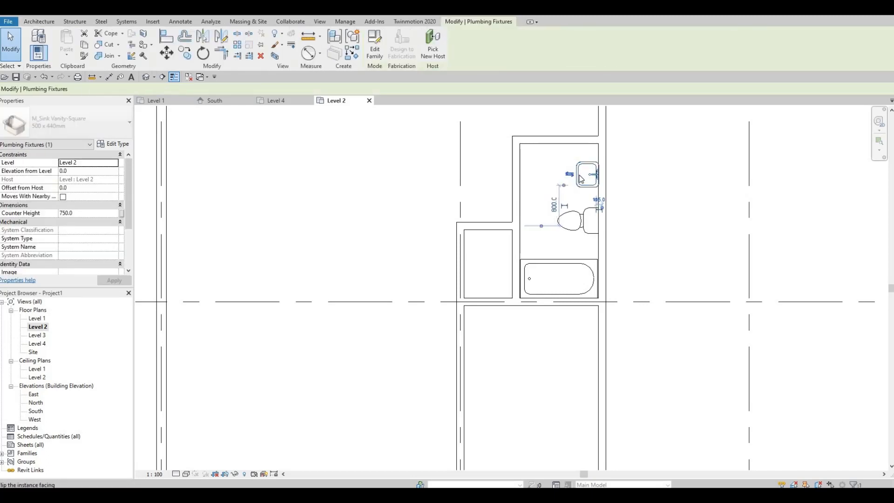
key(Escape)
Move the bathroom wall on grid D, together with its tub, about 240 mm toward grid C.
click(579, 227)
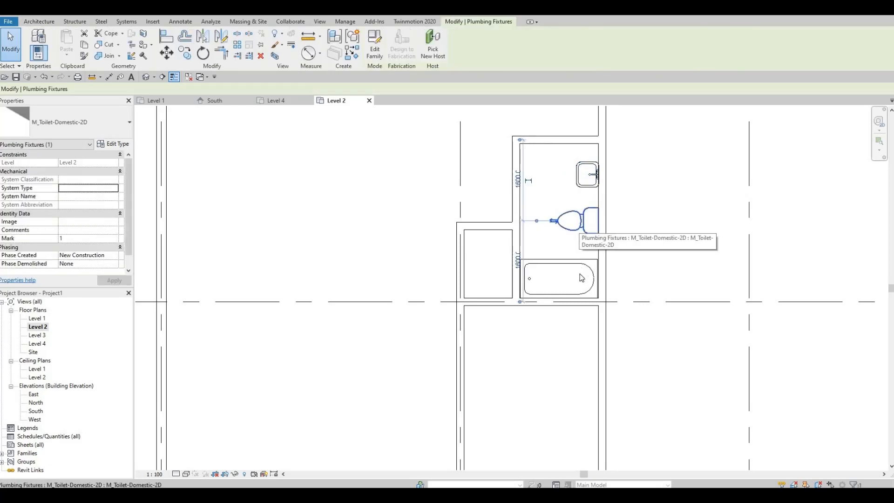
click(564, 321)
click(565, 304)
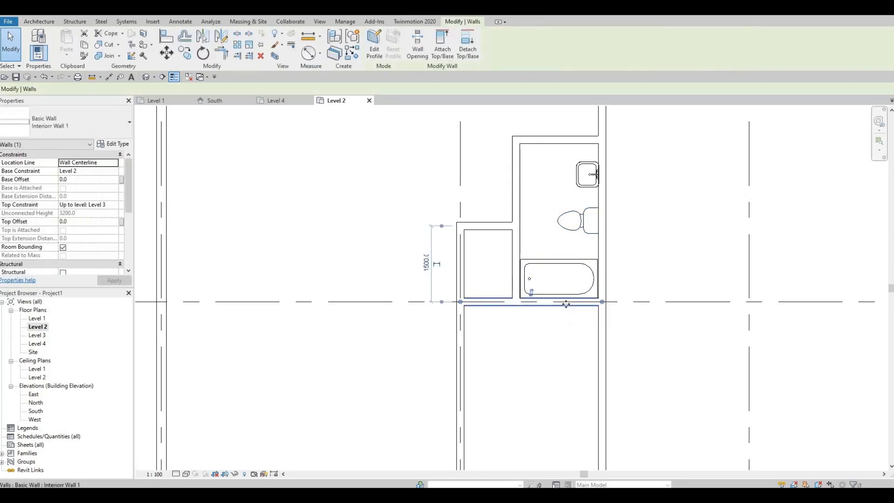
key(Up)
key(Up)
key(Up)
key(Up)
key(Up)
key(Up)
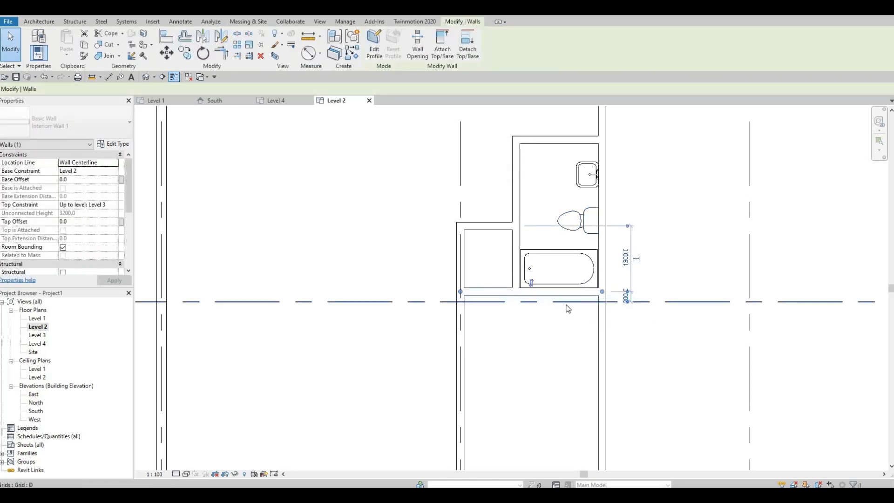
Nudge the toilet about 40 mm toward the sink.
click(590, 234)
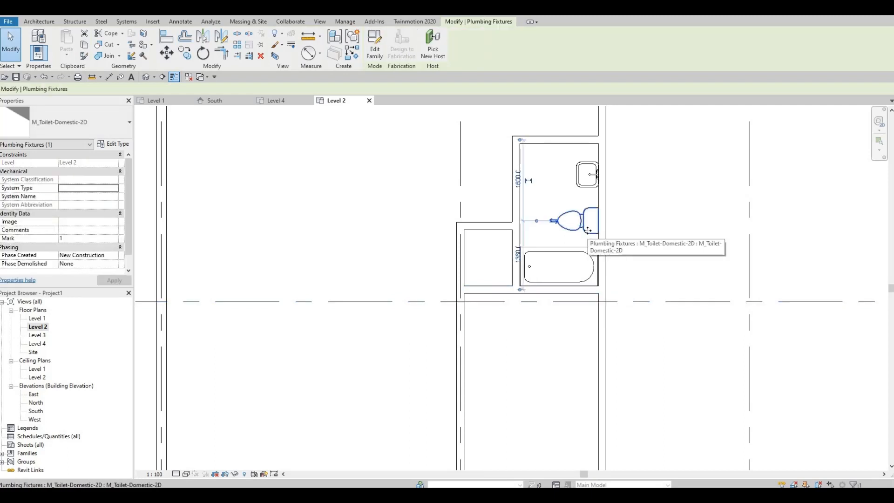
key(Up)
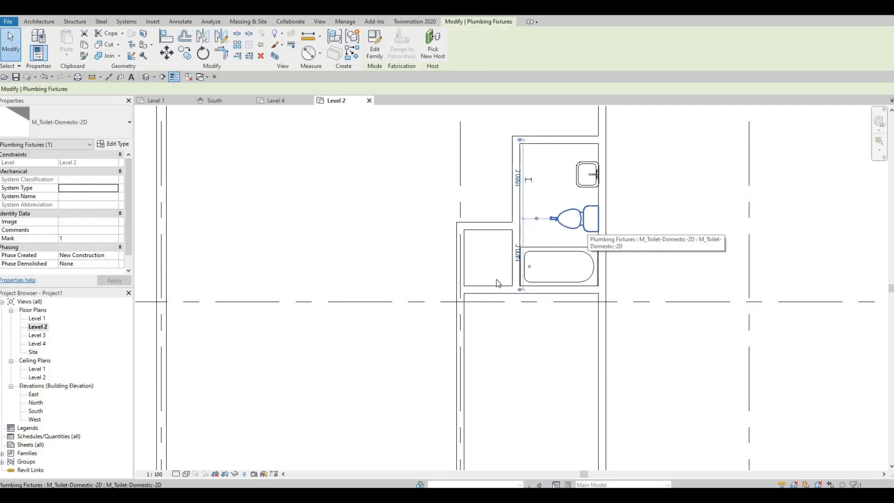
key(Escape)
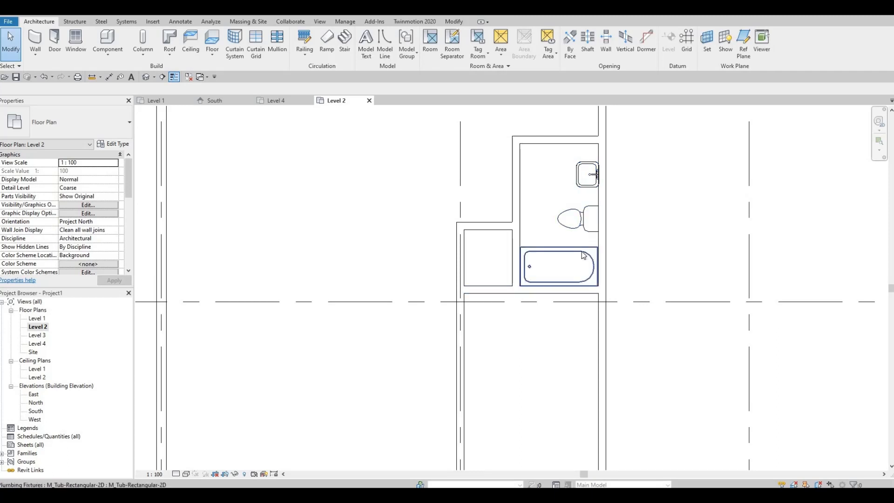
Place an M_Single-Flush 0762 x 2032mm door in the long interior wall, centred 600 mm from grid C and swinging into the unit.
scroll(527, 276, down, 1)
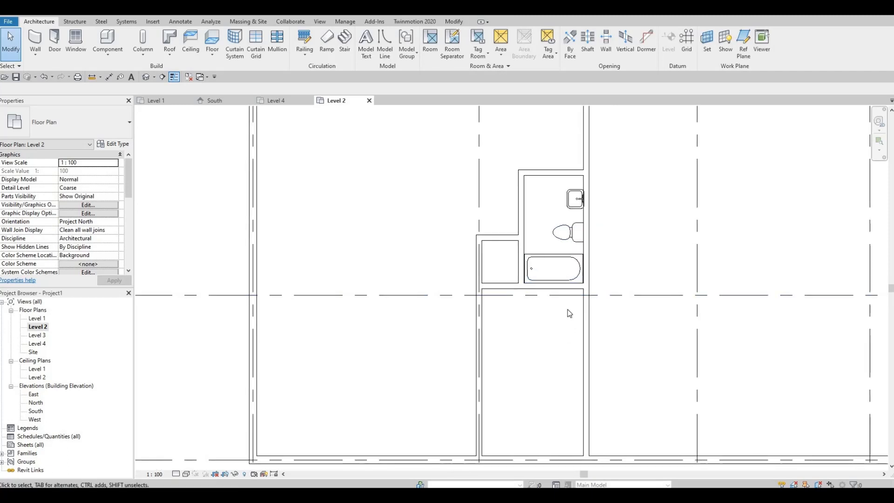
middle_drag(556, 345, 579, 353)
scroll(555, 256, down, 1)
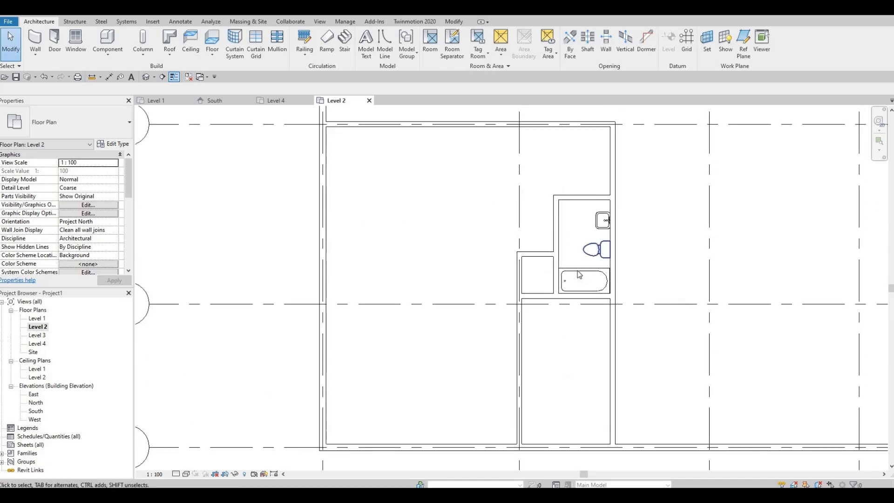
click(54, 42)
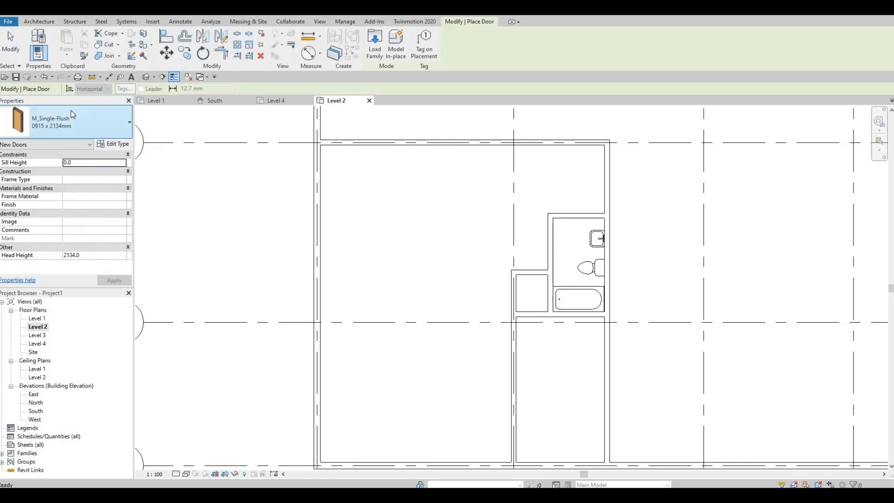
click(68, 118)
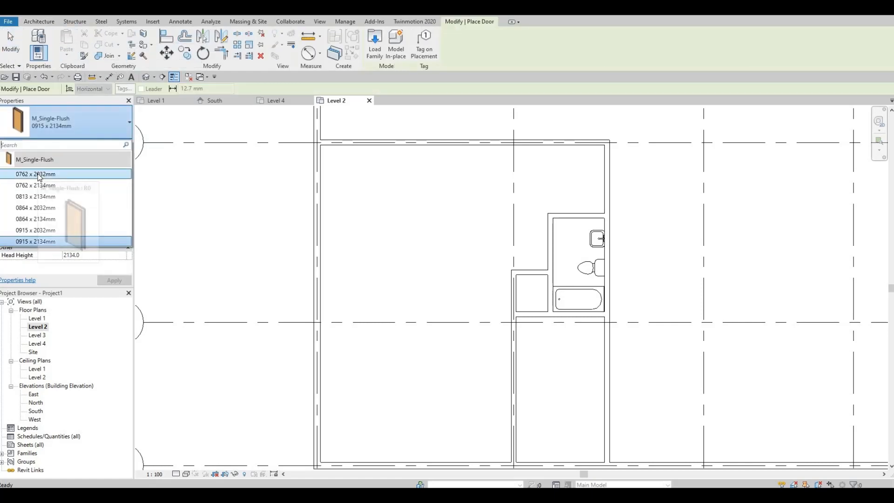
click(47, 172)
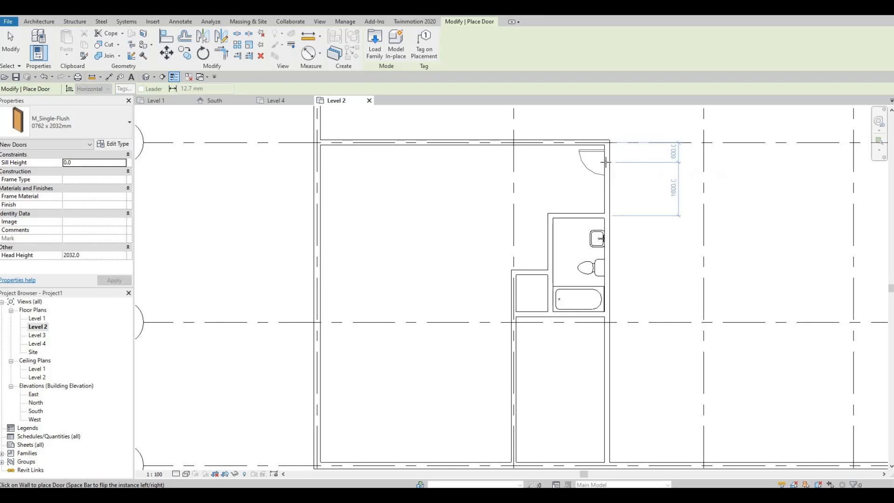
click(605, 161)
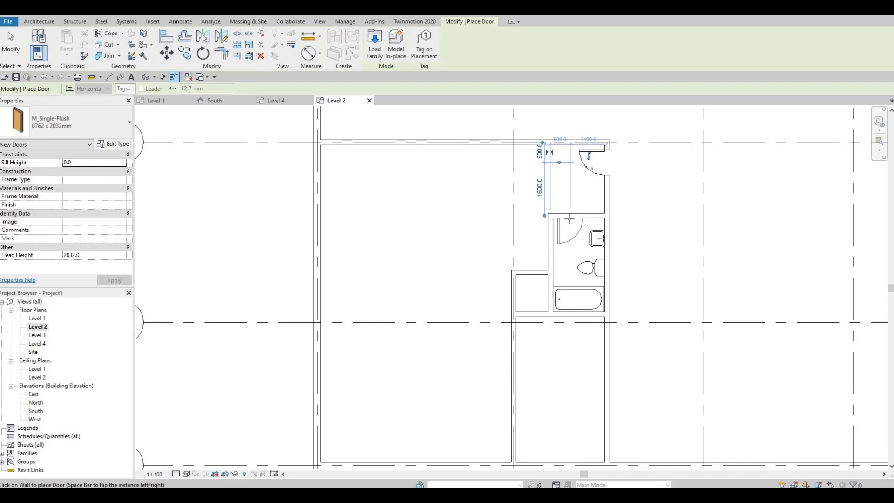
Place another M_Single-Flush 0762 x 2032mm door in the bathroom's end wall nearest grid C, swinging into the bathroom.
click(576, 210)
key(Escape)
key(Escape)
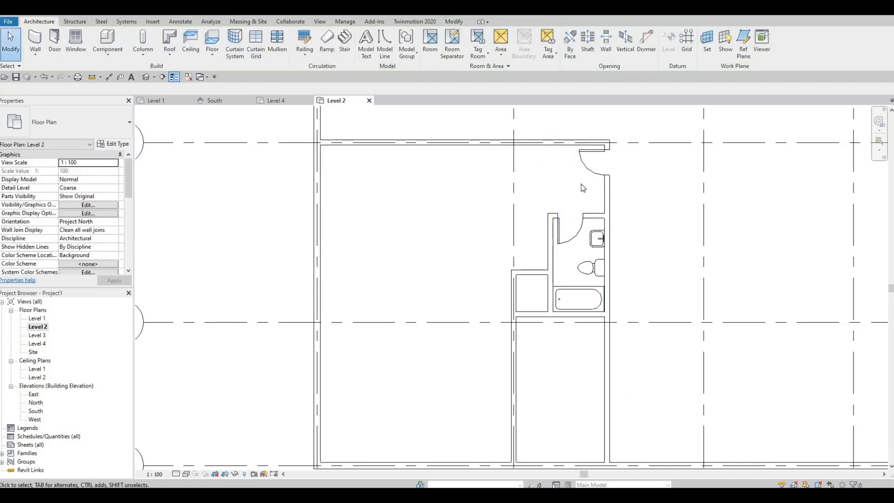
Move the bathroom's end wall containing the door about 840 mm toward grid C.
click(593, 217)
key(Up)
key(Up)
key(Up)
key(Up)
key(Up)
key(Up)
key(Up)
key(Up)
key(Up)
key(Up)
key(Up)
key(Up)
key(Up)
key(Up)
key(Up)
key(Up)
key(Up)
key(Up)
key(Up)
key(Up)
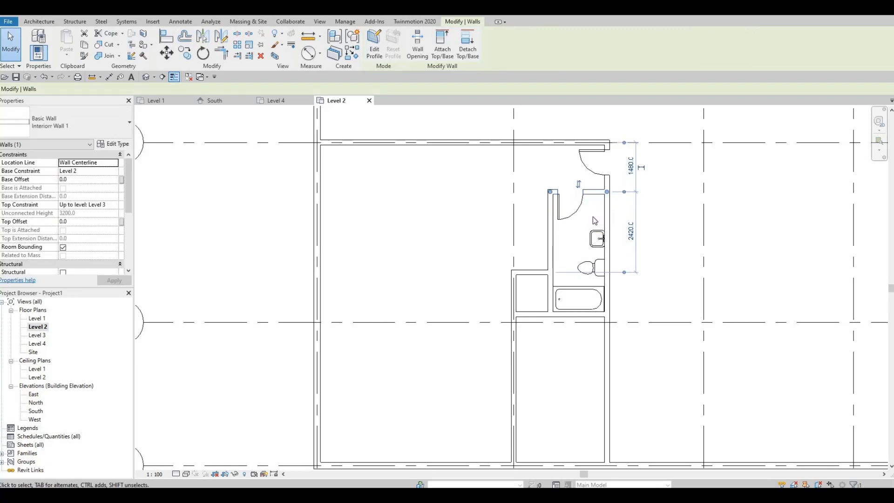
key(Up)
key(Up)
key(Up)
Move the sink about 840 mm along its wall toward the bathroom's door wall.
click(599, 232)
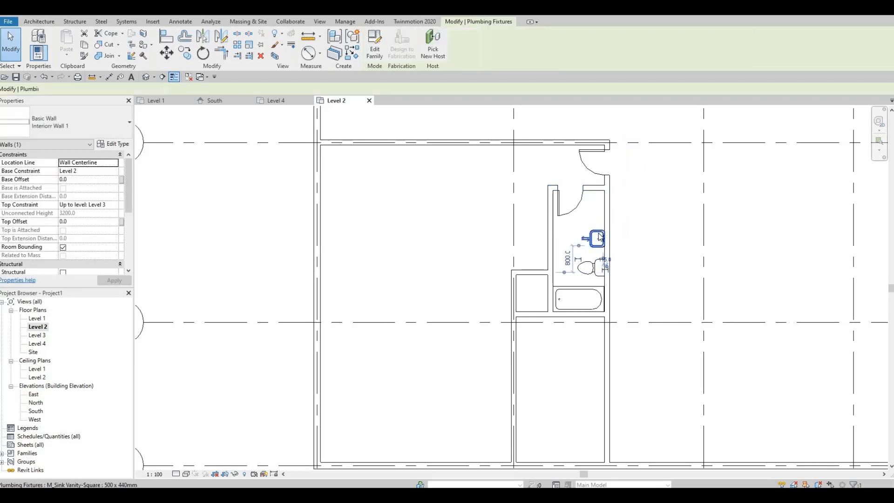
key(Up)
key(Up)
key(Up)
key(Up)
key(Up)
key(Up)
key(Up)
key(Up)
key(Up)
key(Up)
key(Up)
key(Up)
key(Up)
key(Up)
key(Up)
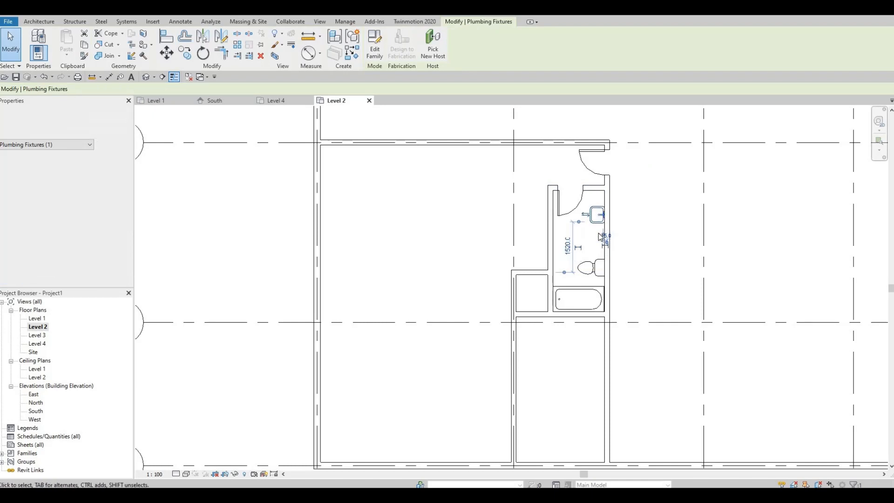
Move the toilet along its wall toward the sink, to about 1500 mm from the bathroom's door wall.
click(598, 263)
key(Up)
key(Up)
key(Up)
key(Up)
key(Up)
key(Up)
key(Up)
key(Up)
key(Up)
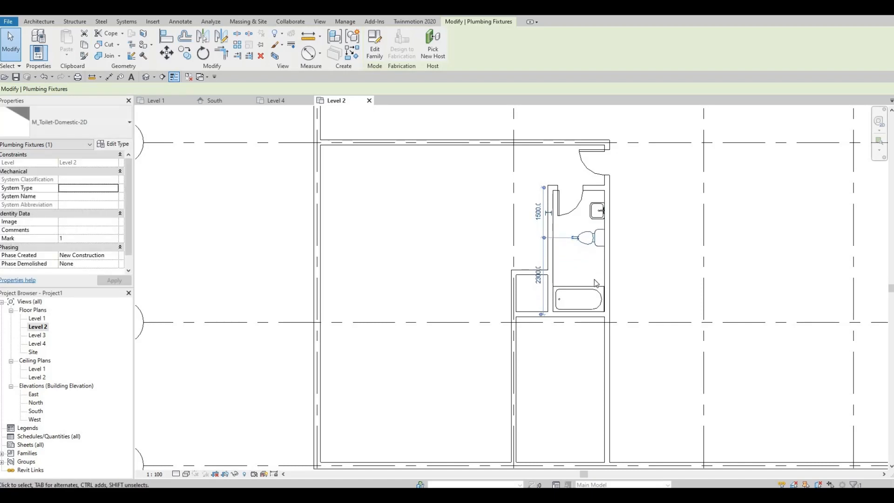
Move the wall behind the tub, together with the tub, toward the toilet to about 5200 mm from the grid E wall.
click(589, 292)
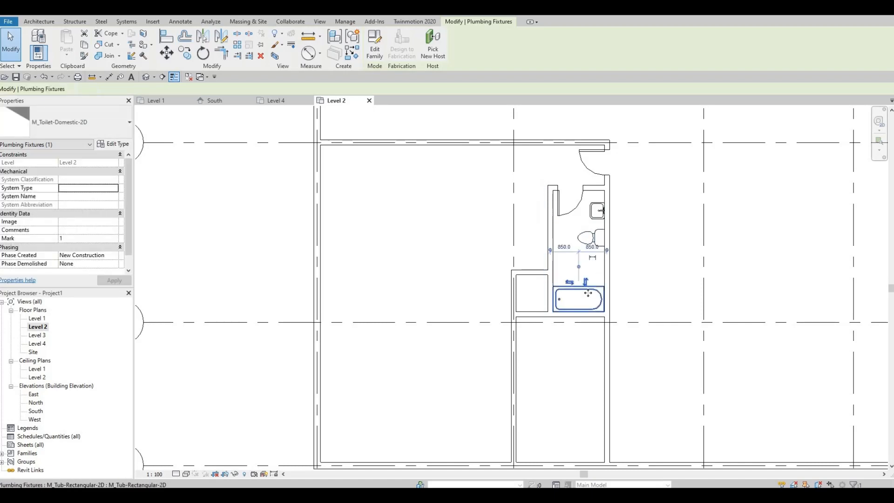
click(551, 316)
key(Up)
key(Up)
key(Up)
key(Up)
key(Up)
key(Up)
key(Up)
key(Up)
key(Up)
key(Up)
key(Up)
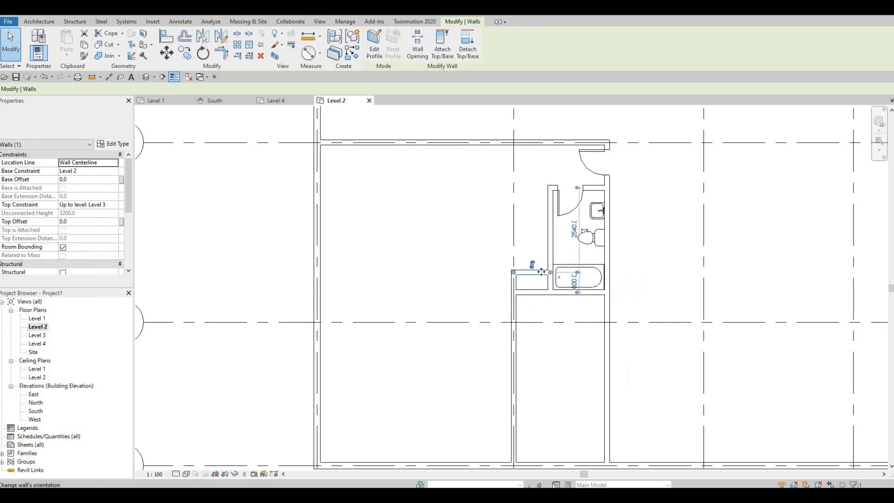
Move the short wall of the small space beside the tub toward grid C, about 1260 mm from the wall behind the tub.
click(538, 271)
key(Up)
key(Up)
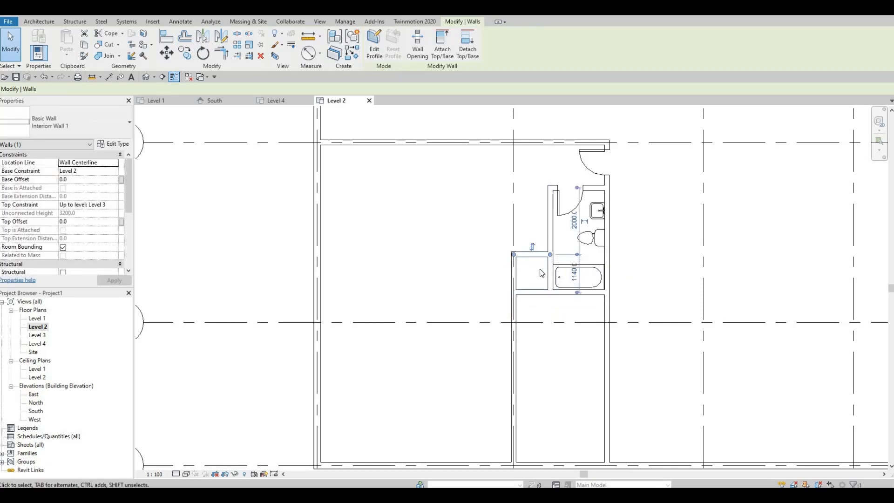
Move the wall behind the tub about 120 mm toward the toilet and position the adjoining small space's short wall 1200 mm from it.
click(573, 288)
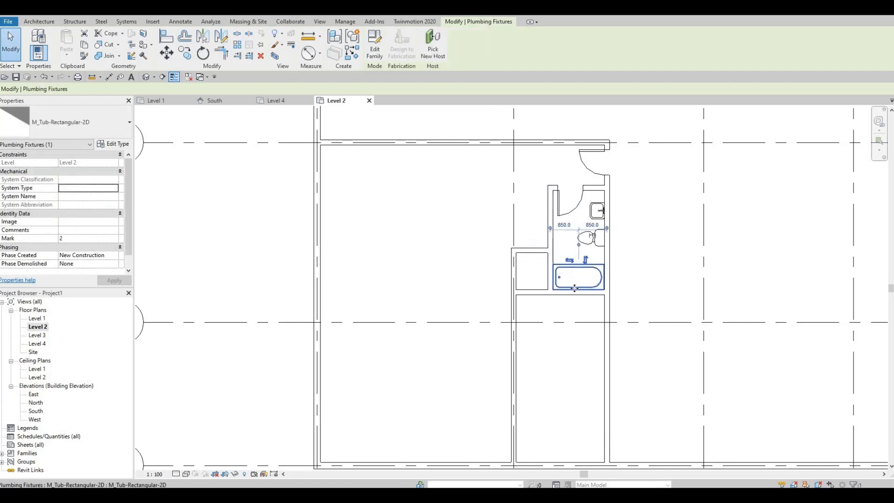
click(537, 291)
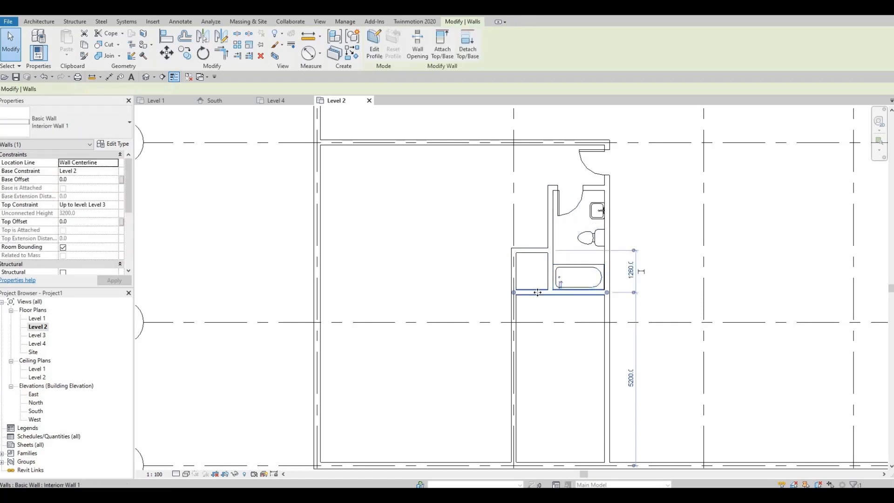
key(Up)
key(Up)
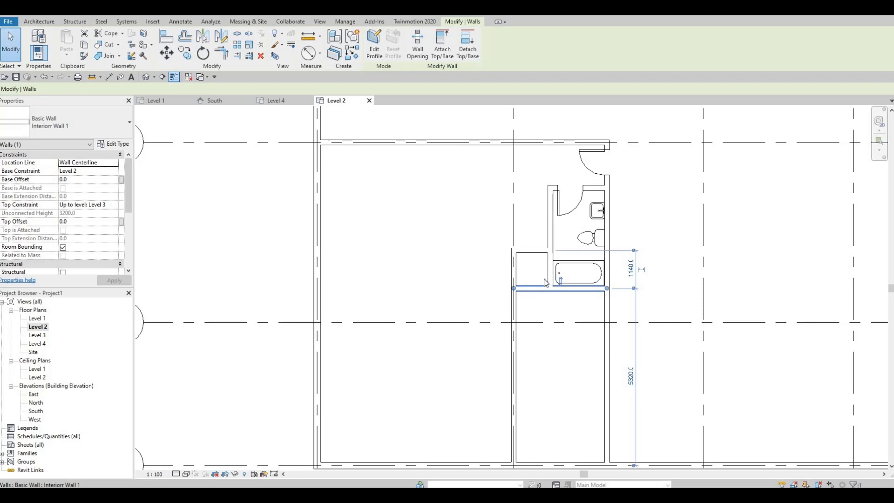
click(532, 250)
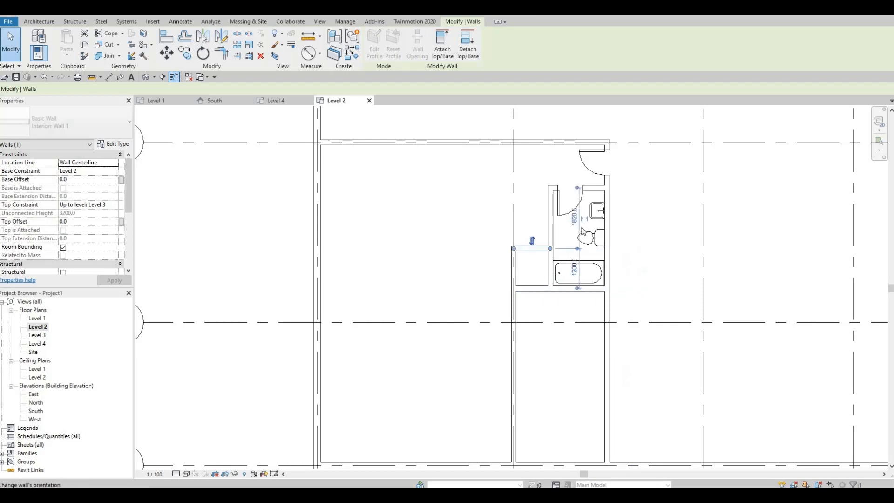
click(592, 247)
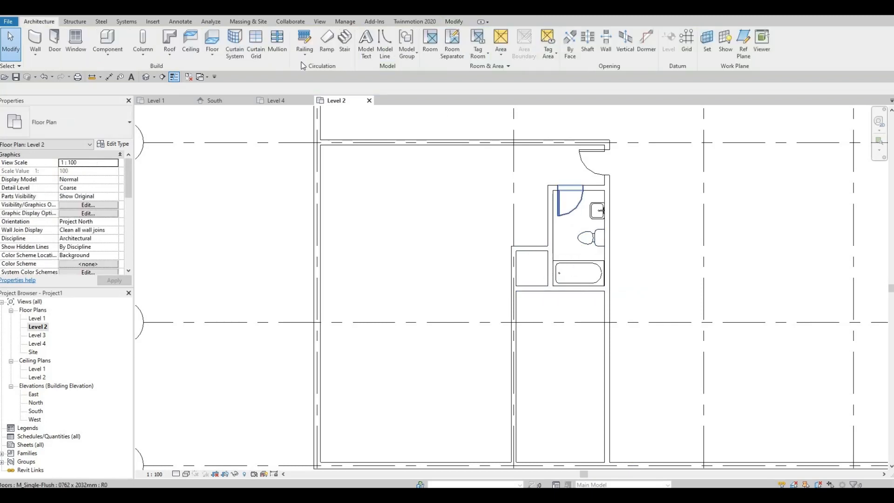
click(152, 21)
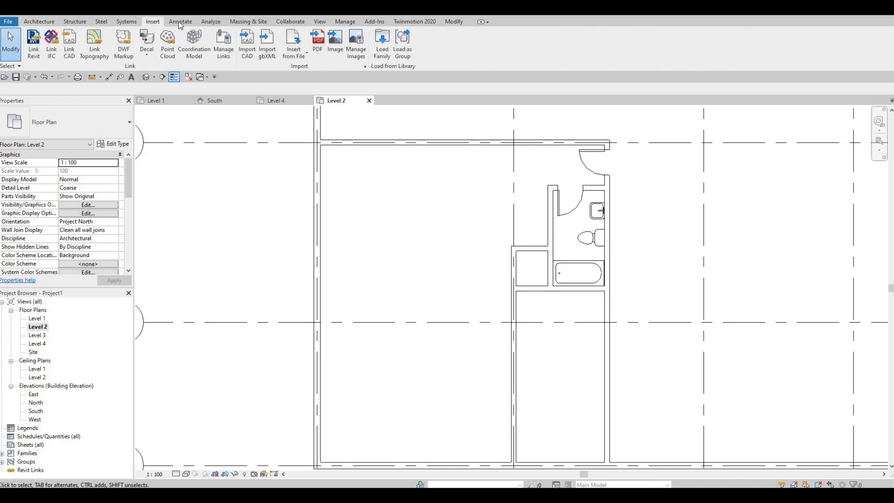
click(182, 21)
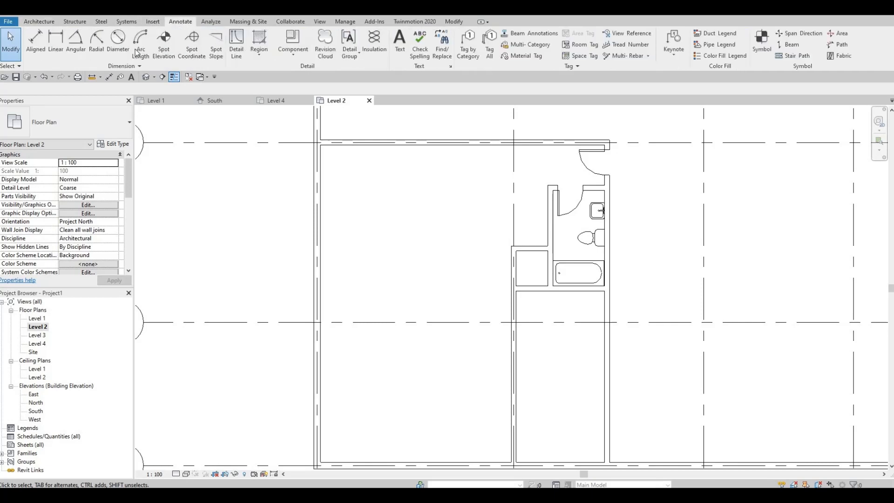
Draw a 600 by 1100 mm rectangle of thin detail lines around the sink from the bathroom's corner as a counter outline.
click(236, 52)
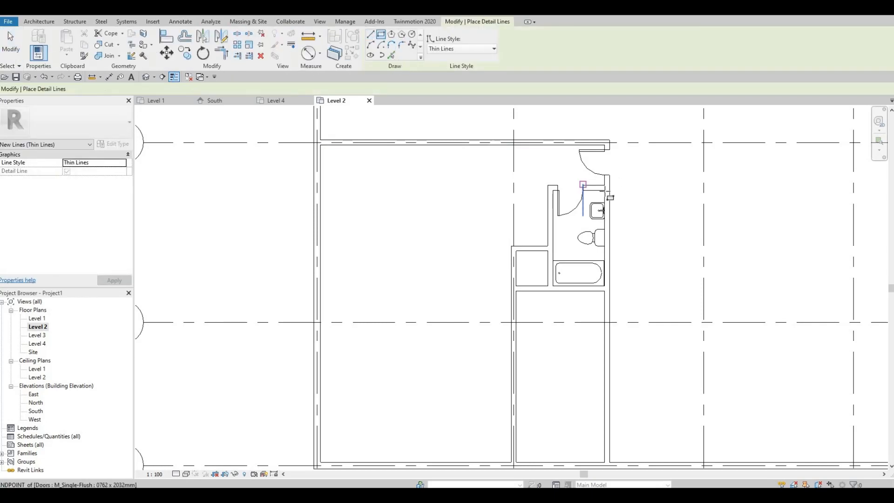
scroll(618, 197, up, 2)
click(596, 187)
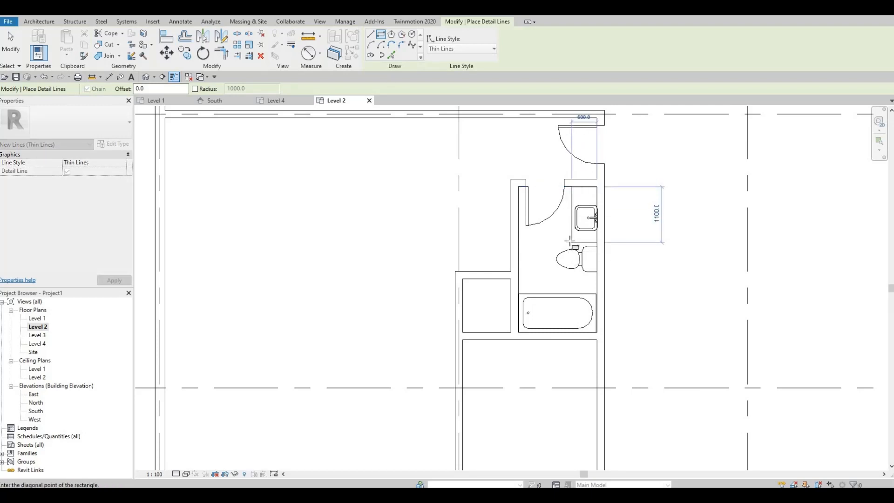
key(Escape)
key(Escape)
Nudge the sink toward the bathroom's door wall, 315 mm from the counter edge, and move the toilet toward the tub, 1700 mm from that wall.
click(582, 224)
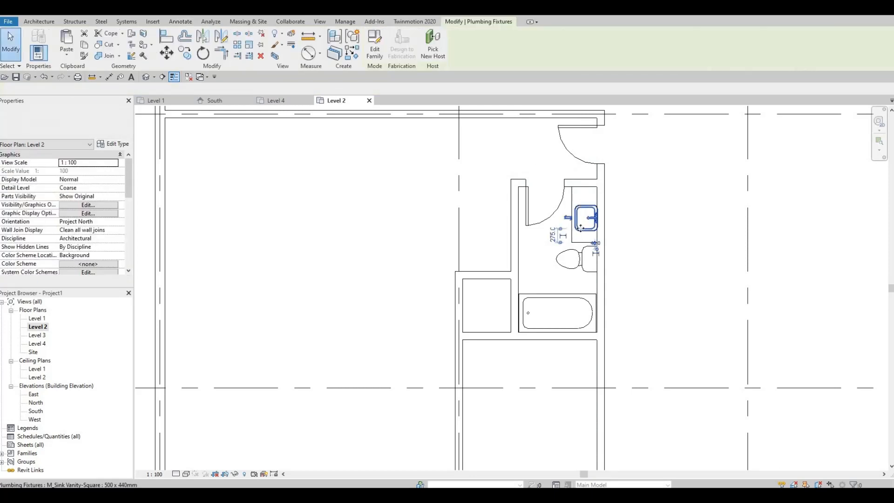
key(Up)
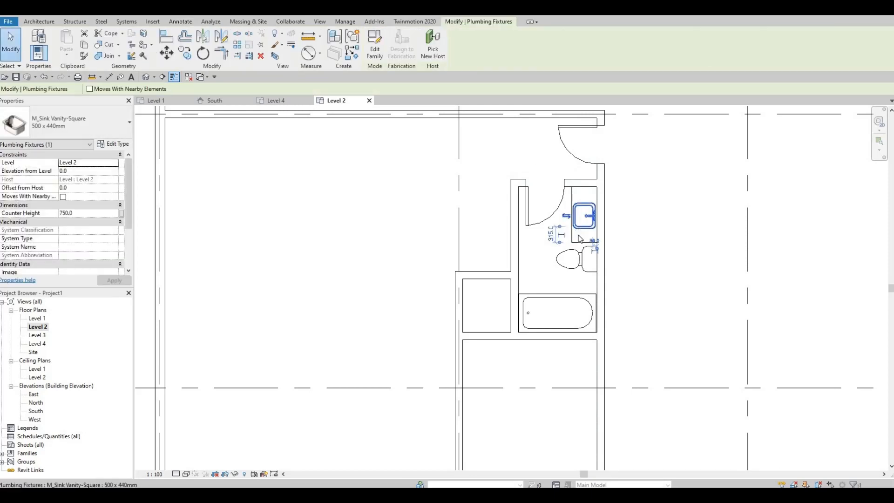
key(Escape)
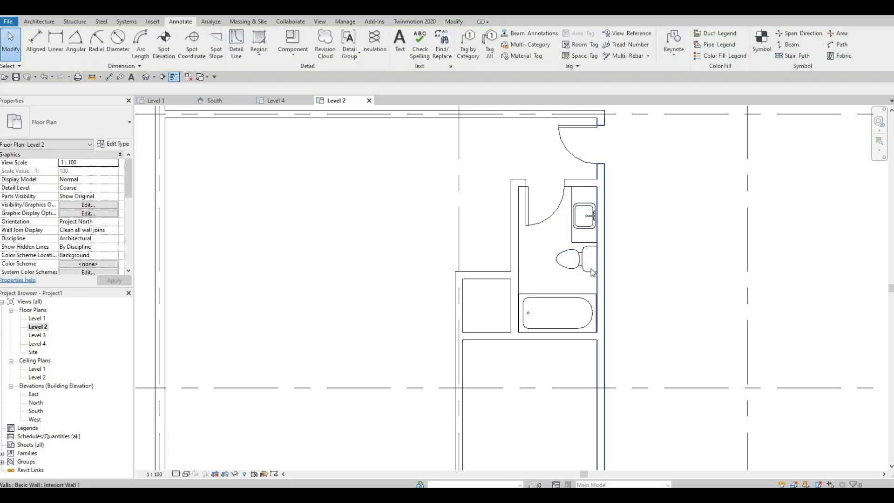
click(590, 274)
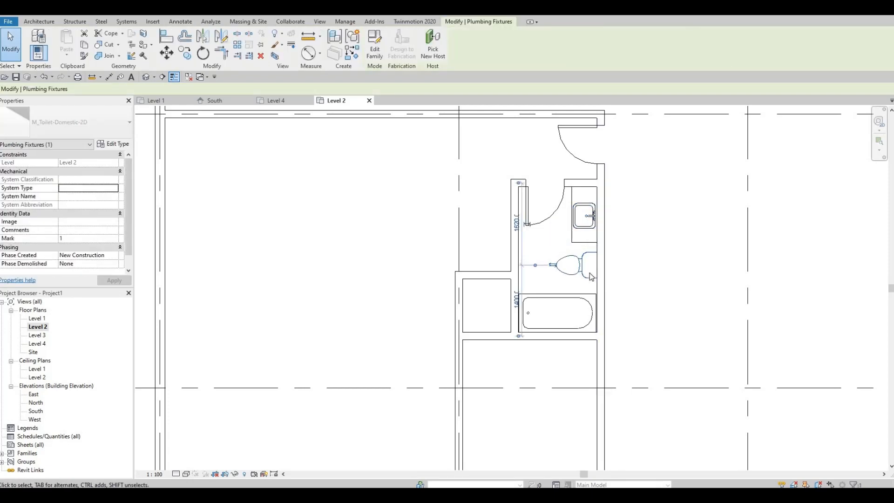
drag(593, 272, 576, 272)
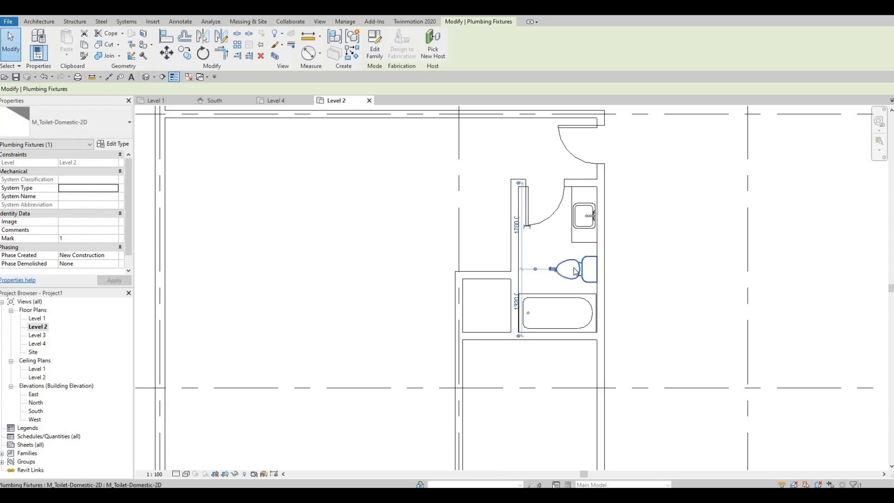
key(Escape)
Add a continuous aligned dimension string across grids E, D, C, B and A, between the grid bubbles and the building.
scroll(522, 223, down, 3)
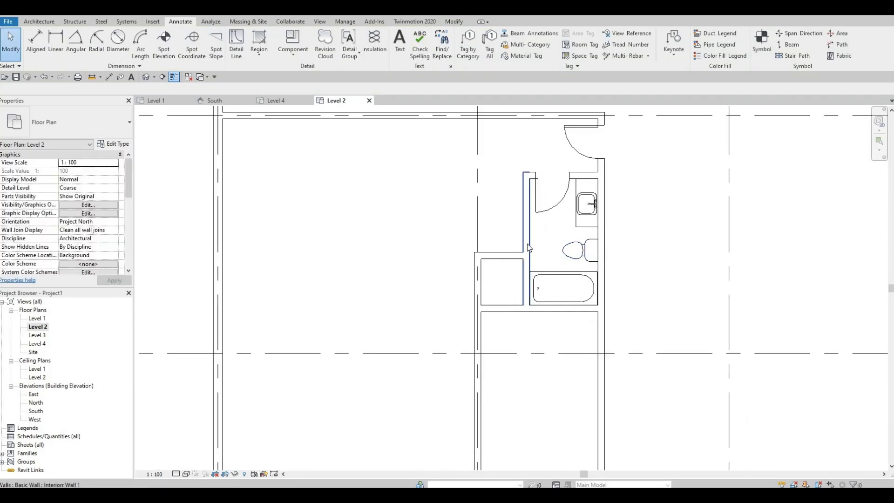
scroll(521, 223, down, 4)
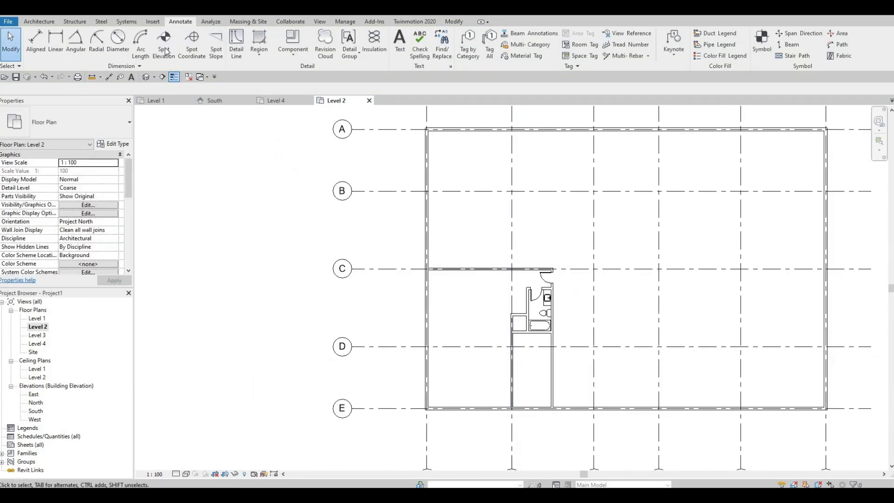
click(34, 41)
click(391, 409)
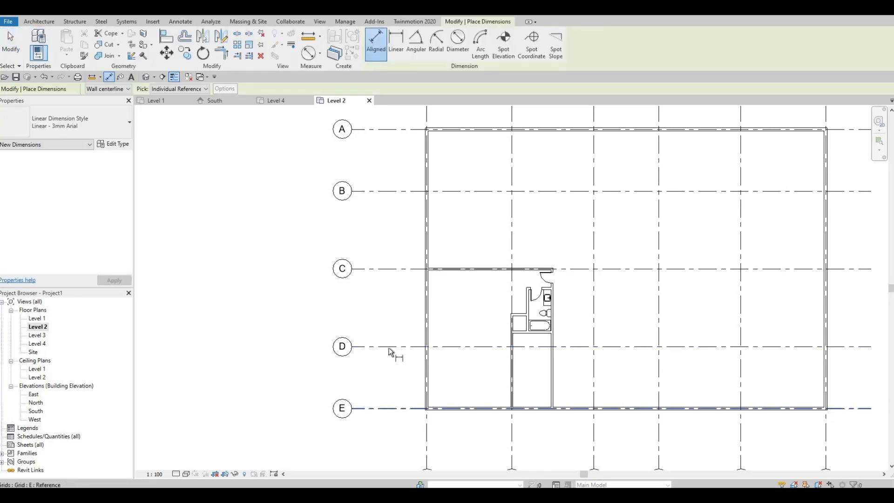
click(394, 325)
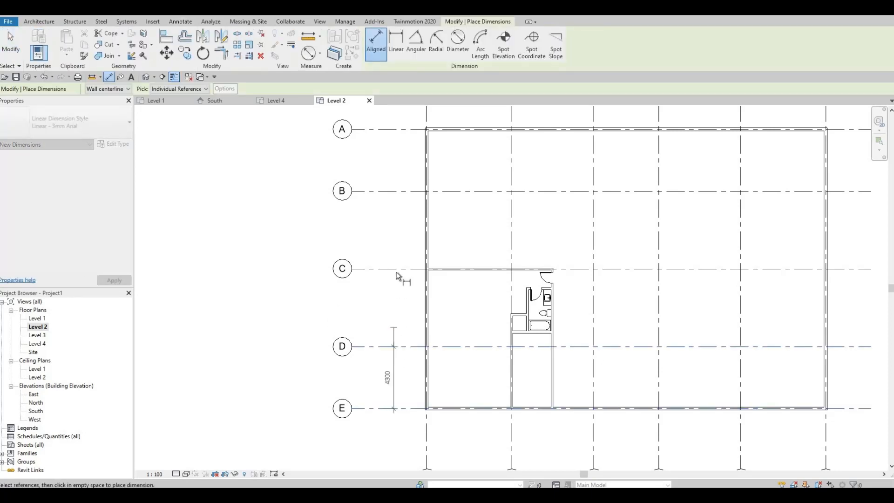
click(403, 194)
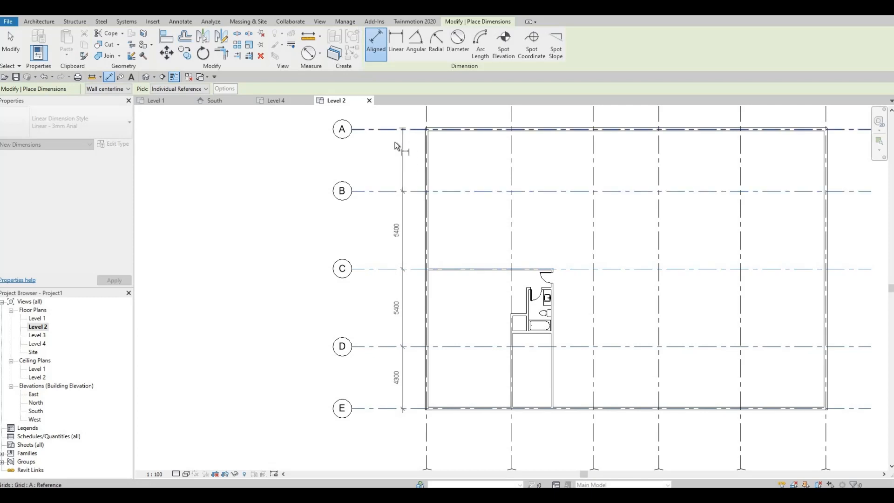
click(403, 129)
click(395, 143)
Add a continuous aligned dimension string across grids 1 to 6, just outside the grid A wall.
middle_drag(399, 187, 364, 252)
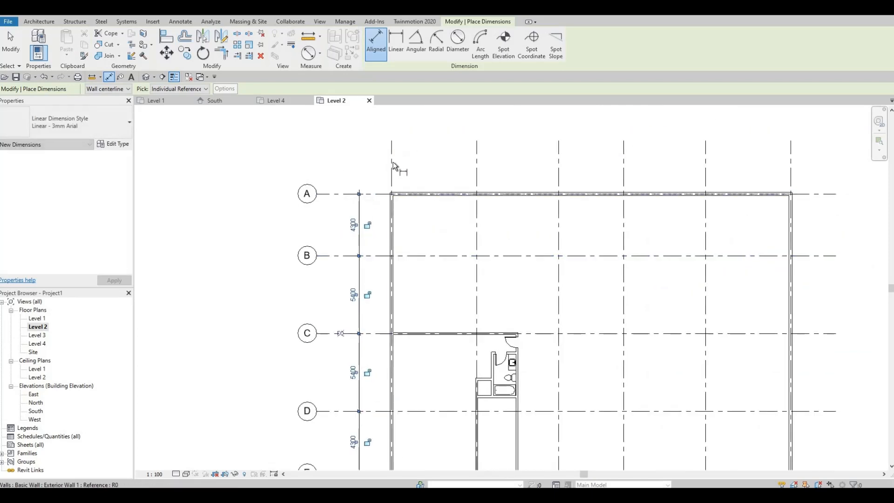
click(392, 165)
click(477, 162)
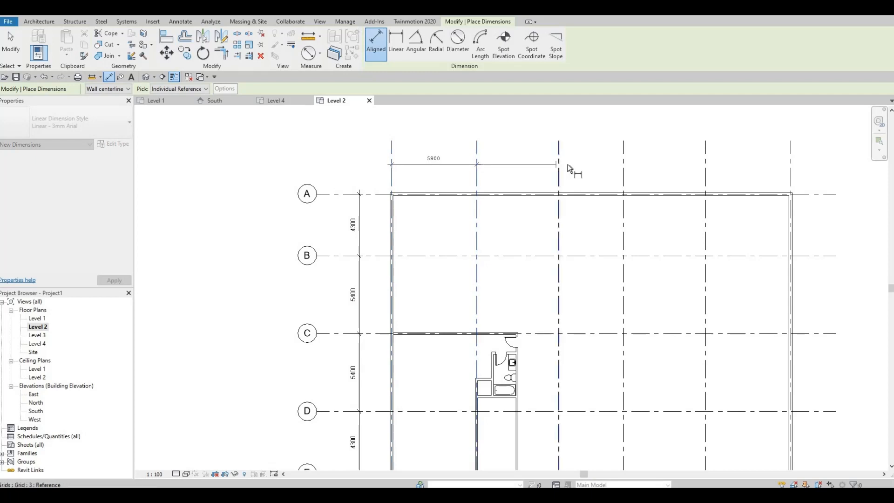
click(568, 165)
click(622, 164)
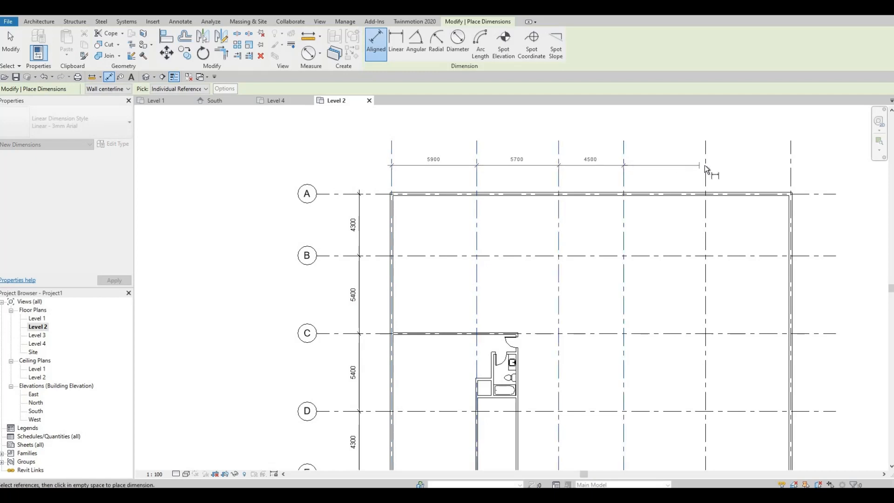
click(705, 166)
click(789, 163)
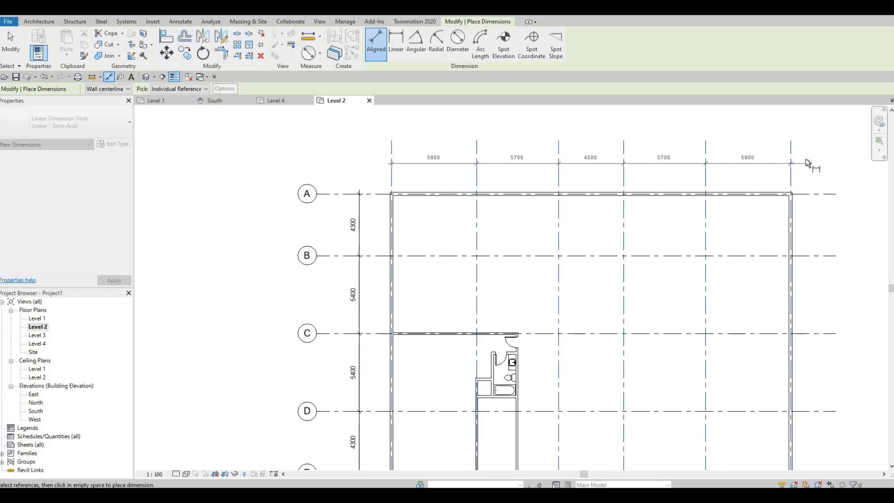
click(805, 157)
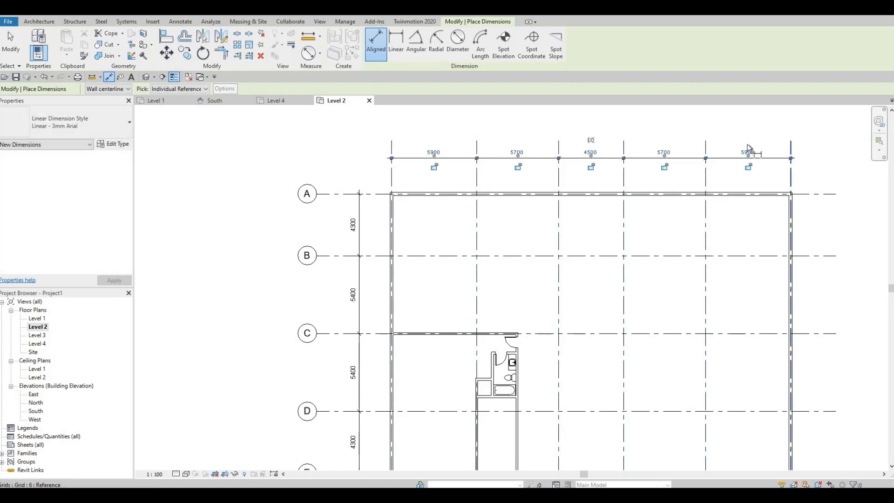
Add overall aligned dimensions between grids 1 and 6 and between grids A and E, outside the existing dimension strings.
click(790, 148)
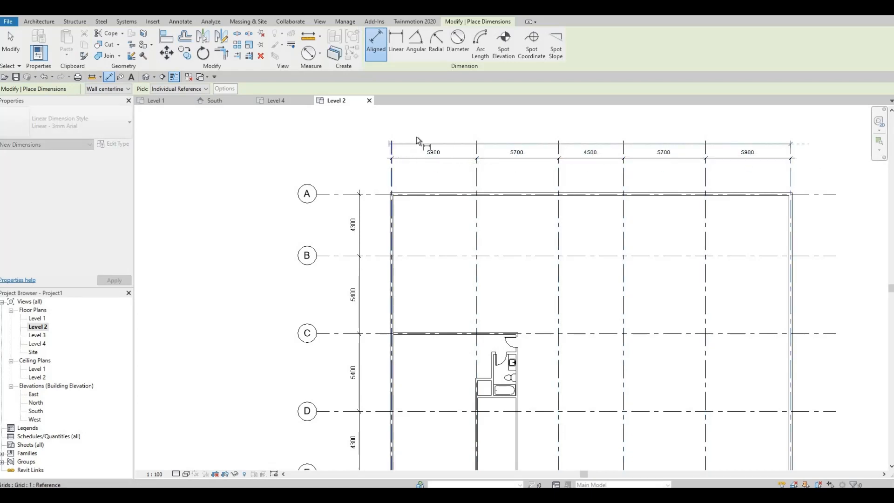
click(417, 141)
click(449, 133)
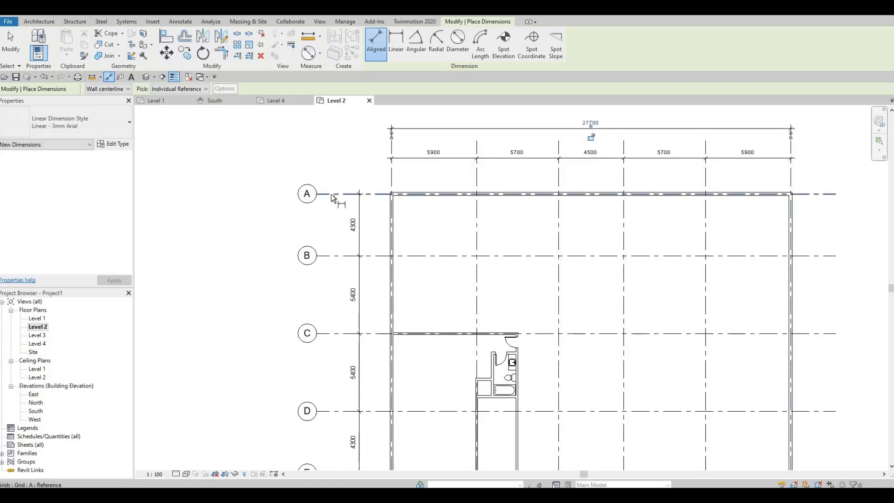
click(331, 194)
middle_drag(339, 322, 340, 156)
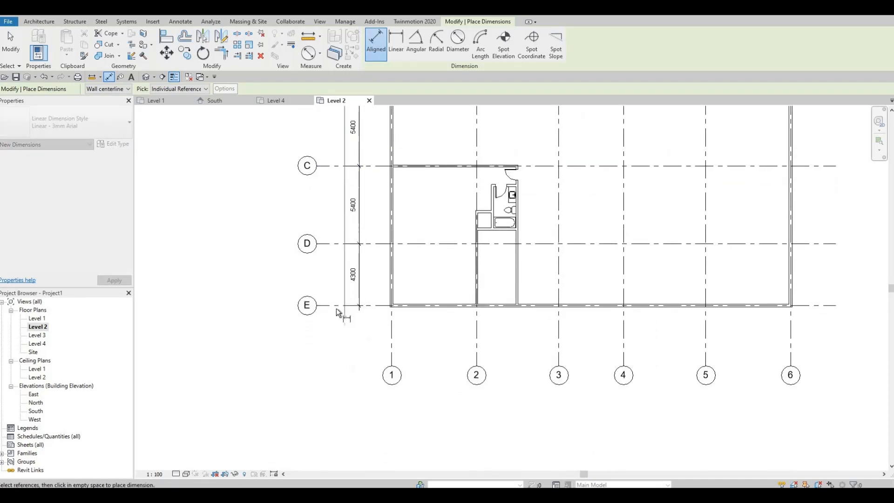
click(336, 305)
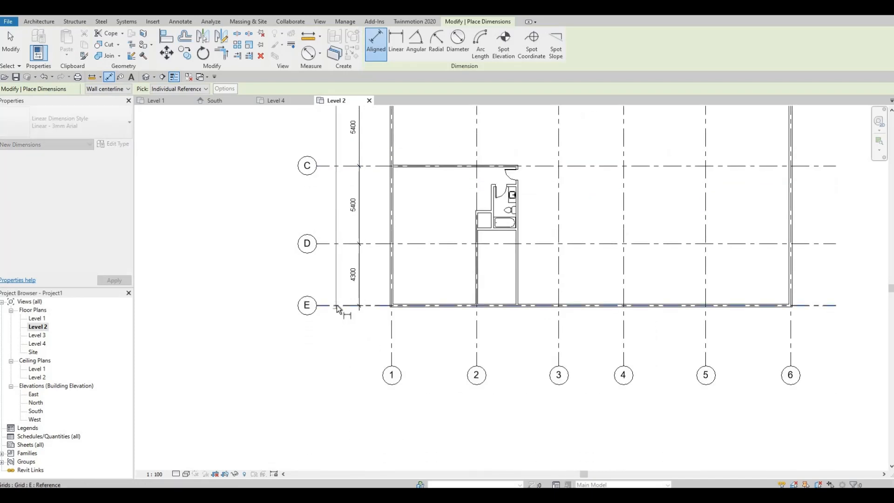
click(355, 331)
Draw an Interiorr Wall 1 partition across the narrow room below the bathroom, about 1600 mm from the wall behind the tub.
scroll(499, 310, up, 2)
middle_drag(502, 250, 496, 259)
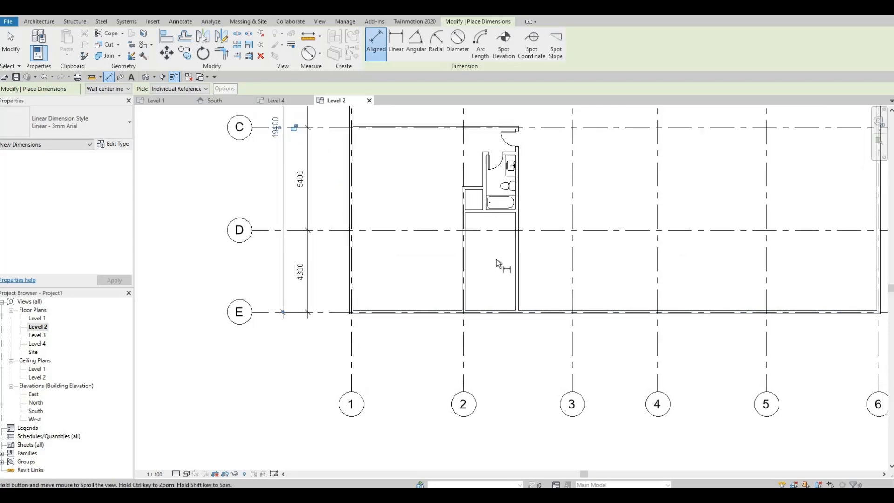
scroll(487, 273, up, 2)
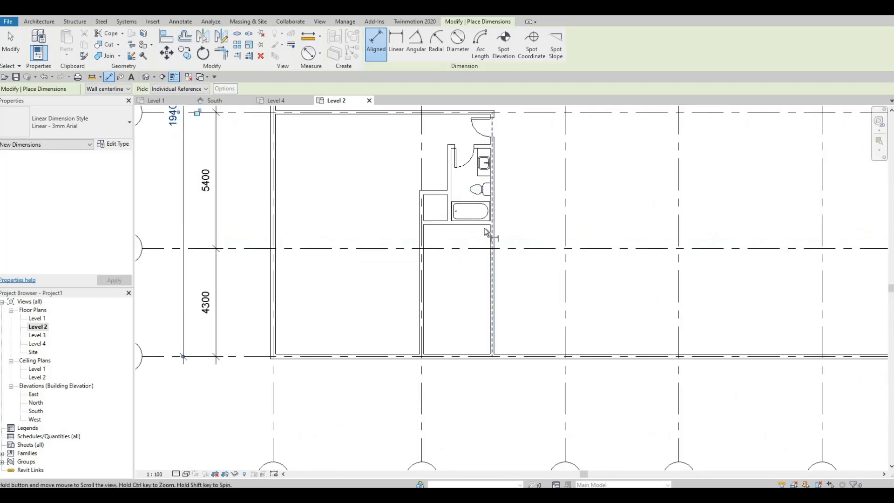
scroll(487, 231, down, 1)
scroll(452, 270, up, 2)
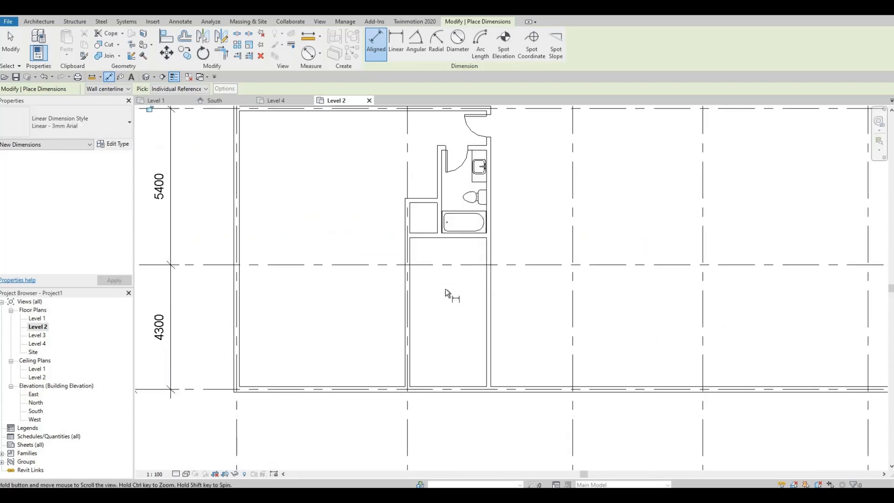
middle_drag(445, 291, 445, 286)
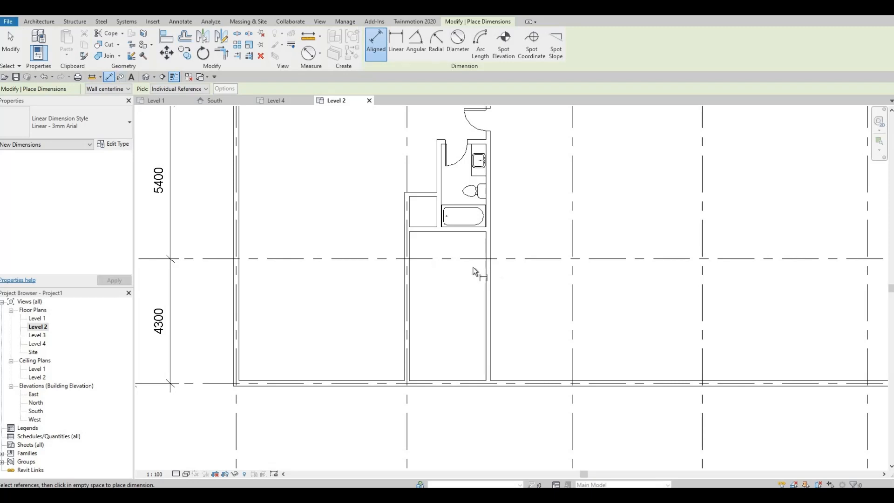
key(Escape)
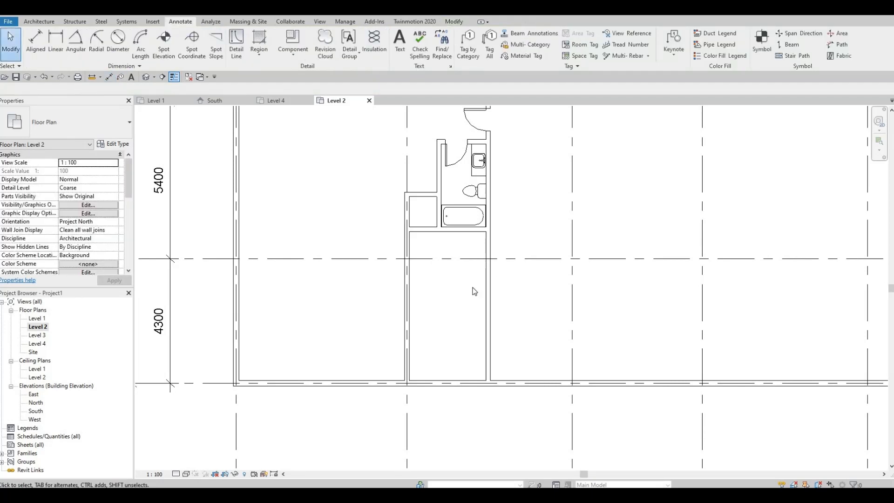
click(487, 269)
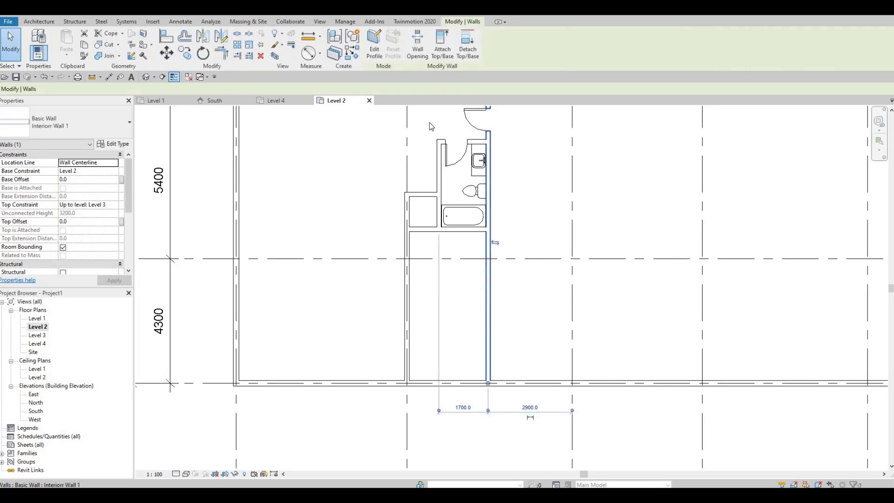
click(349, 55)
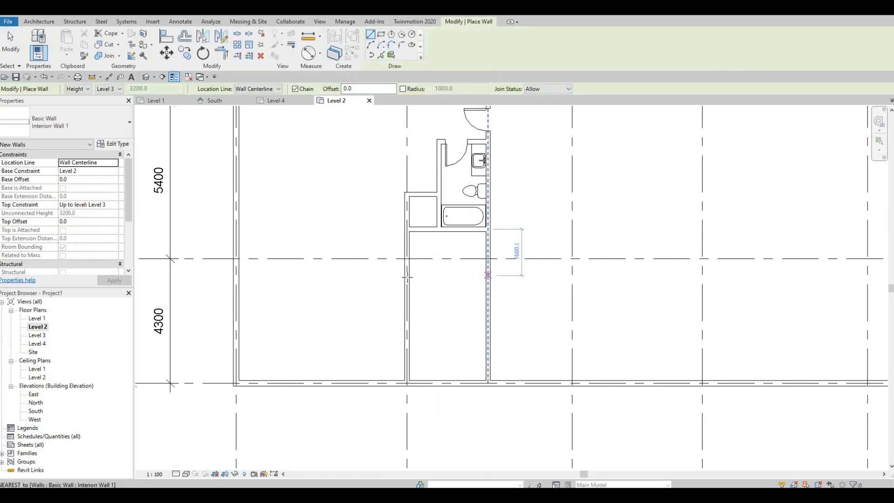
click(487, 275)
click(432, 289)
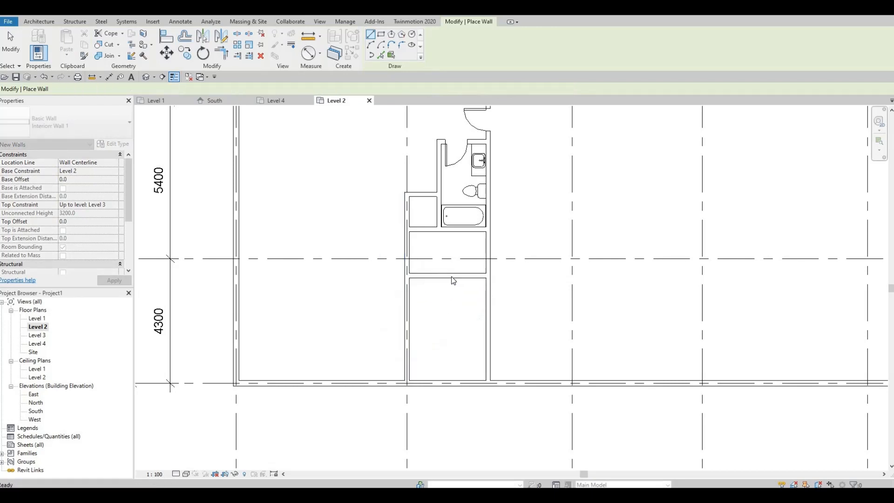
key(Escape)
key(Escape)
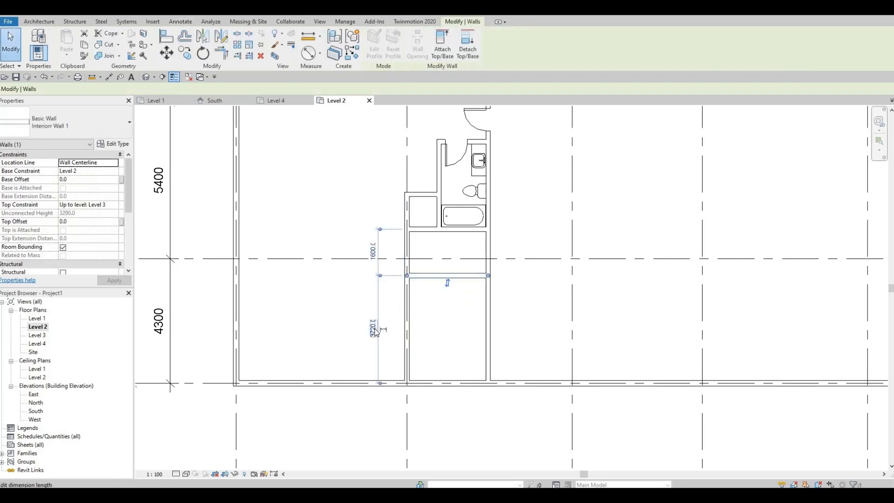
Set the new partition's distance from the grid E exterior wall to 3050 mm.
click(375, 348)
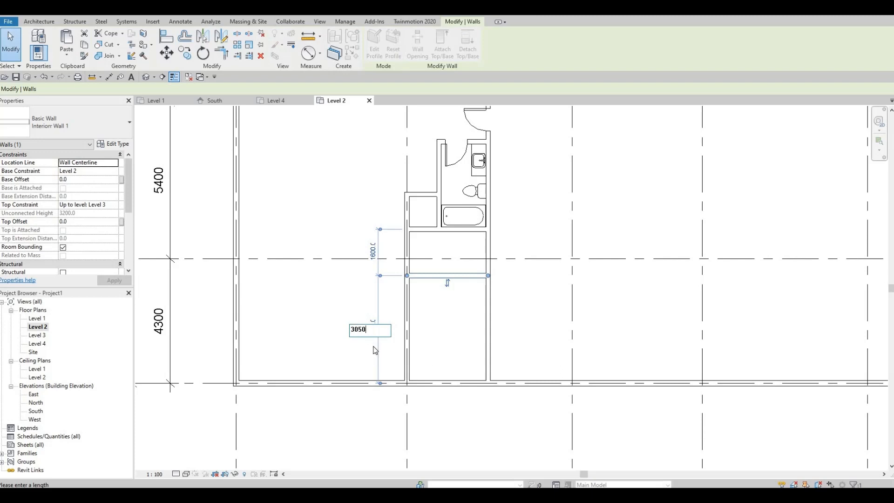
key(Return)
click(426, 351)
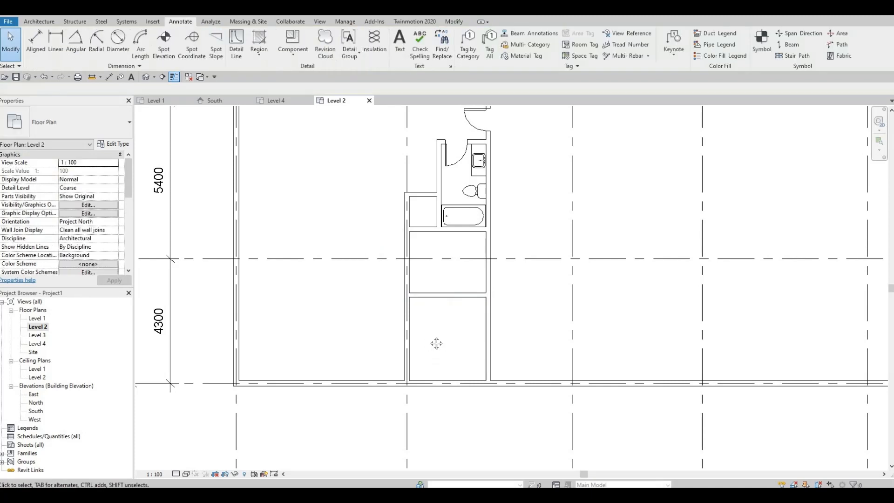
middle_drag(435, 343, 467, 285)
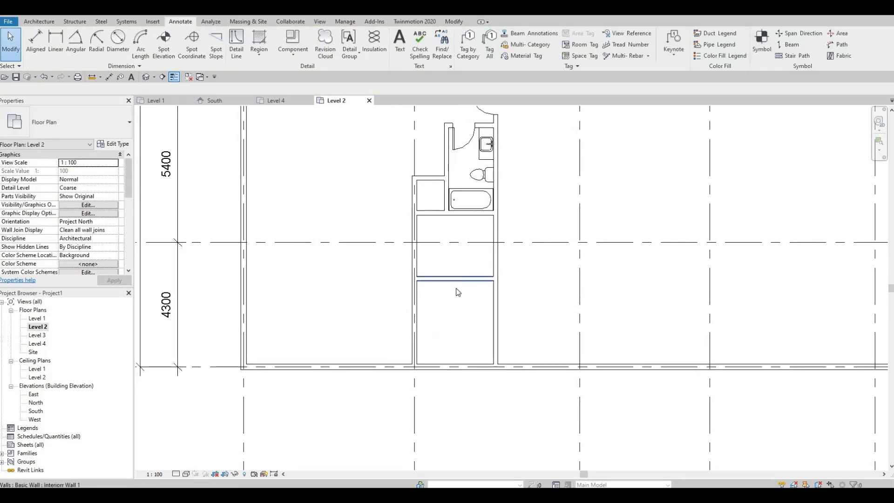
click(458, 292)
key(Escape)
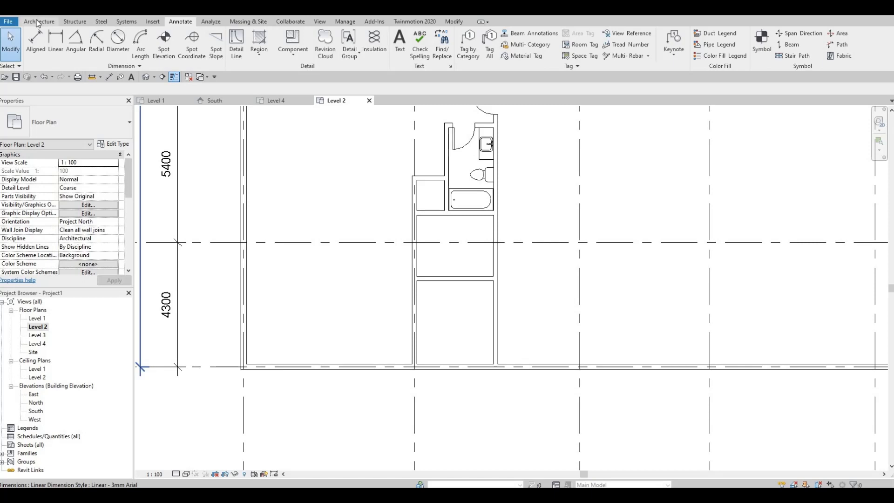
Start loading a family, switch from the Water Closets folder to the Canada library, and browse its category folders.
click(37, 22)
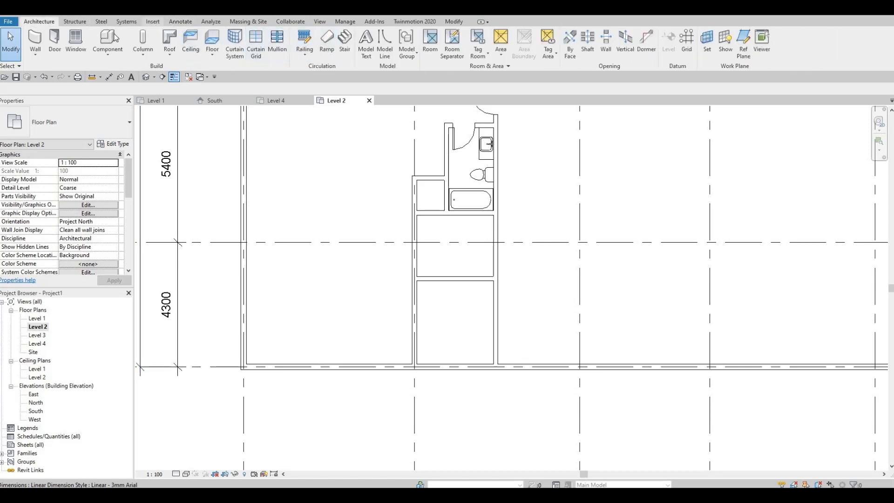
click(150, 23)
click(382, 44)
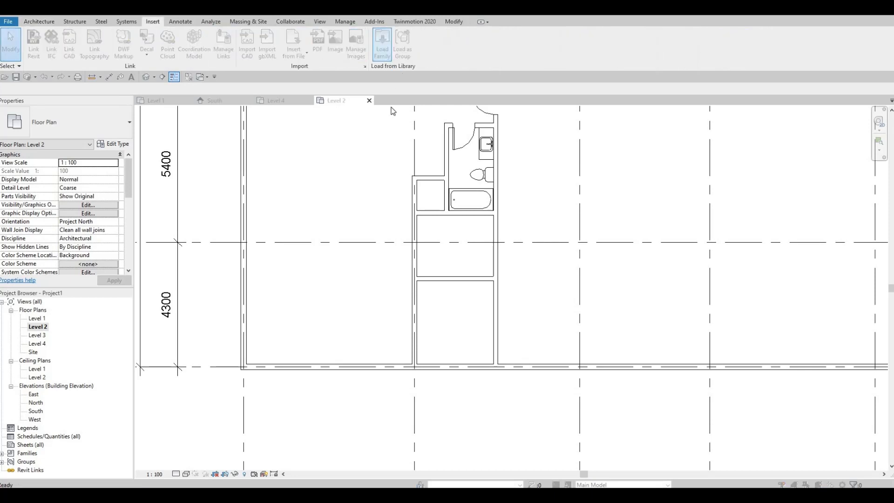
click(405, 122)
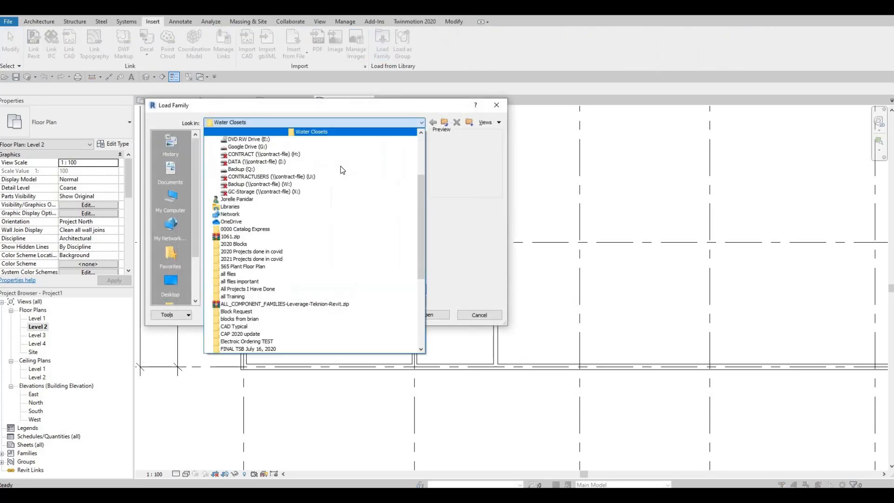
scroll(333, 178, up, 4)
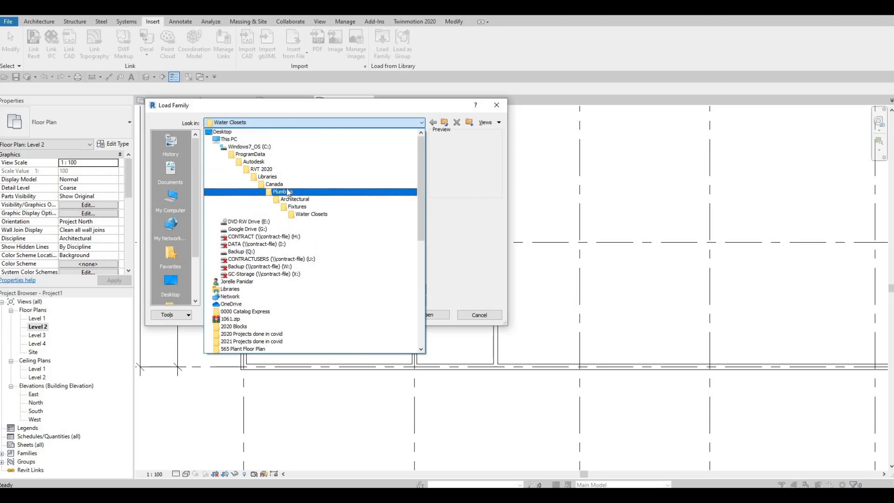
click(311, 185)
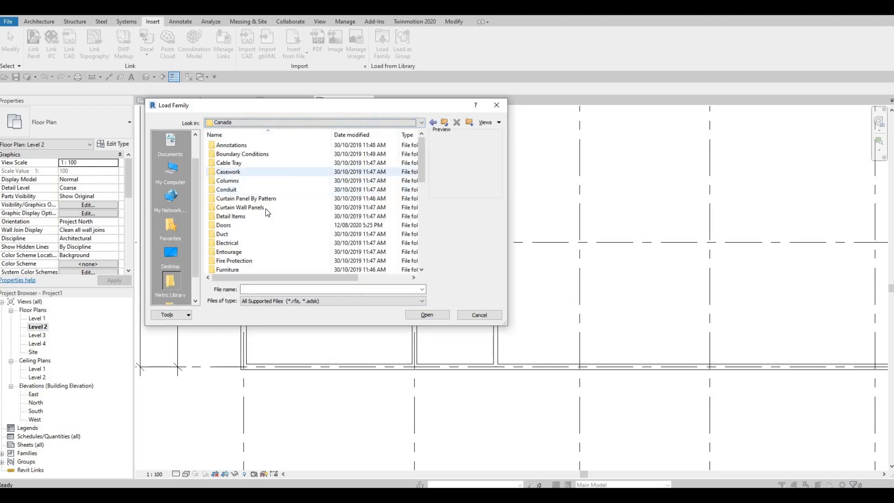
scroll(254, 212, down, 2)
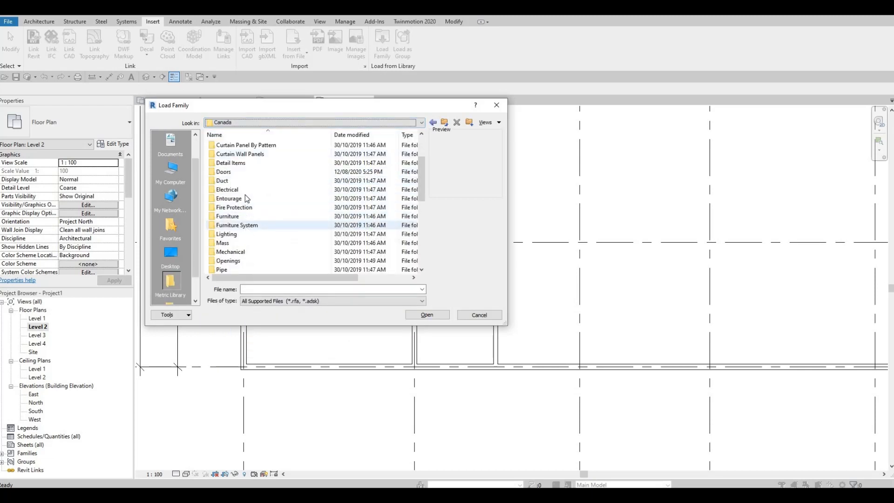
scroll(250, 173, down, 1)
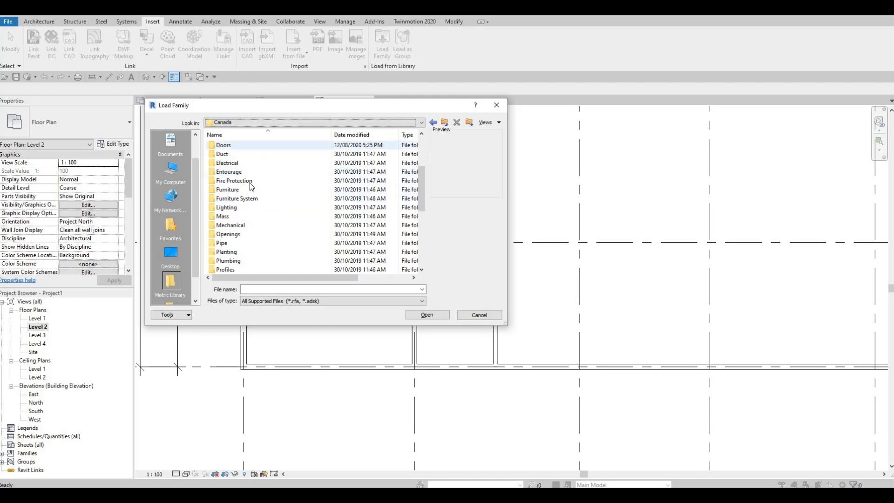
scroll(250, 196, up, 1)
scroll(250, 196, up, 1)
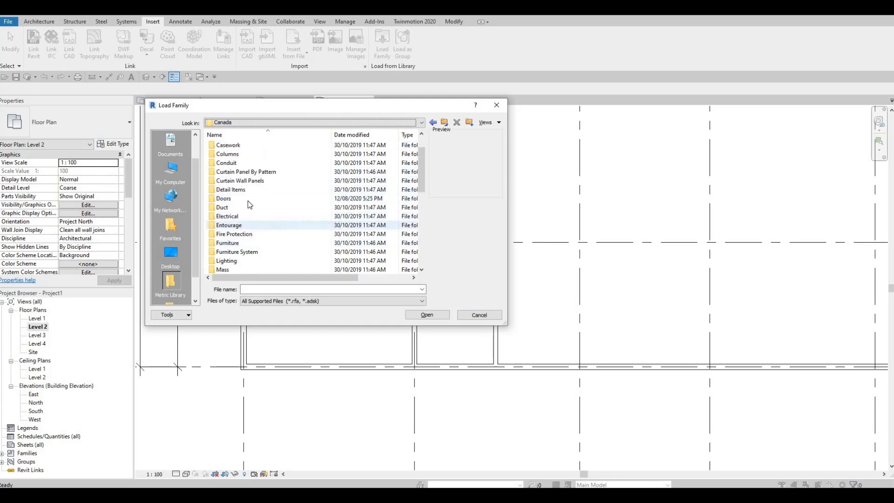
scroll(248, 200, down, 1)
scroll(247, 224, down, 2)
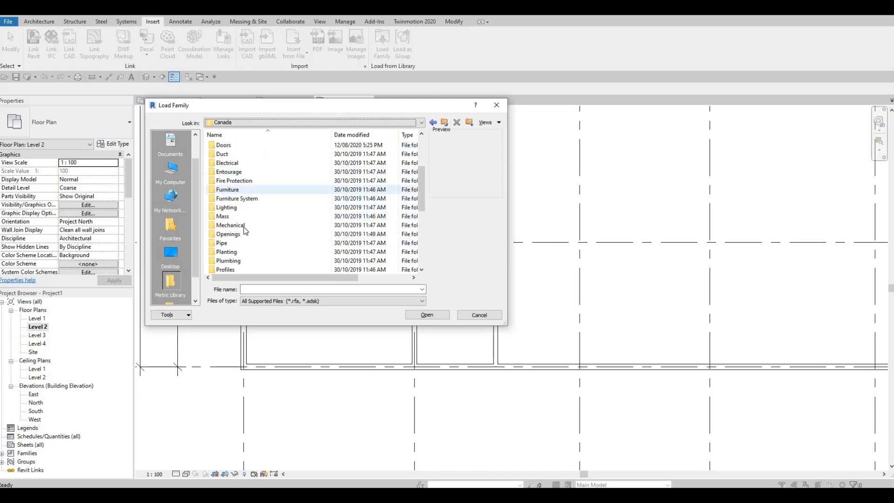
Load the M_Bed-Box family from the Furniture > Beds folder of the Canada library.
scroll(246, 227, up, 1)
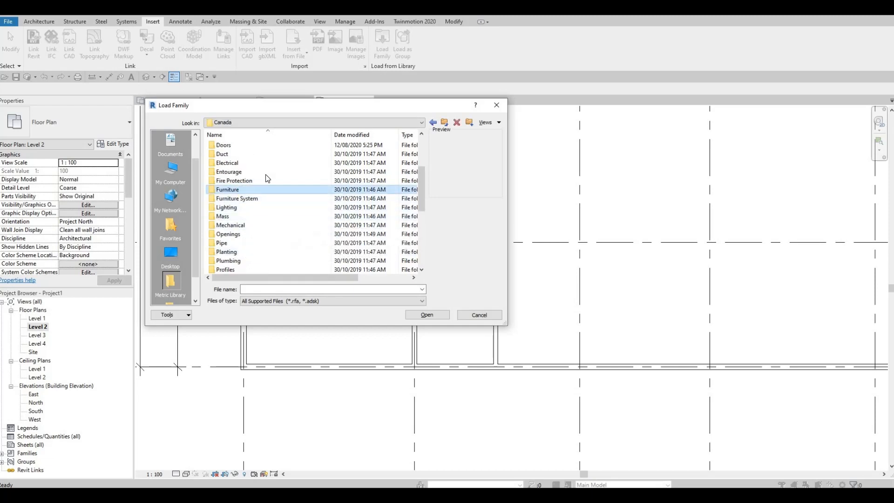
double_click(254, 188)
double_click(244, 145)
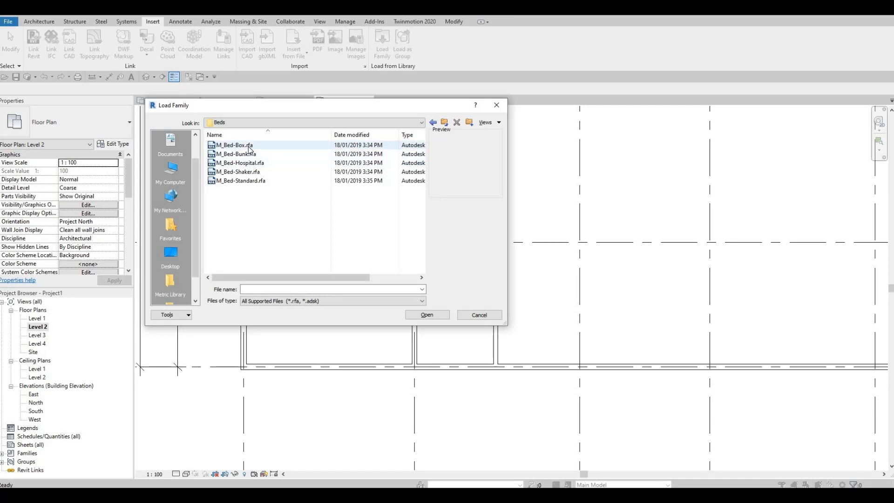
click(250, 145)
key(Return)
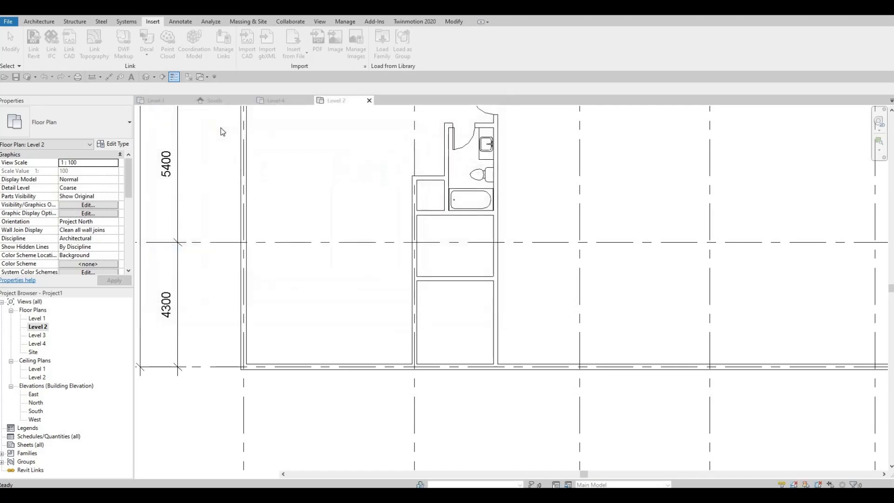
Start placing a component and choose the M_Bed-Box type 1525 x 2007mm - Queen.
click(39, 21)
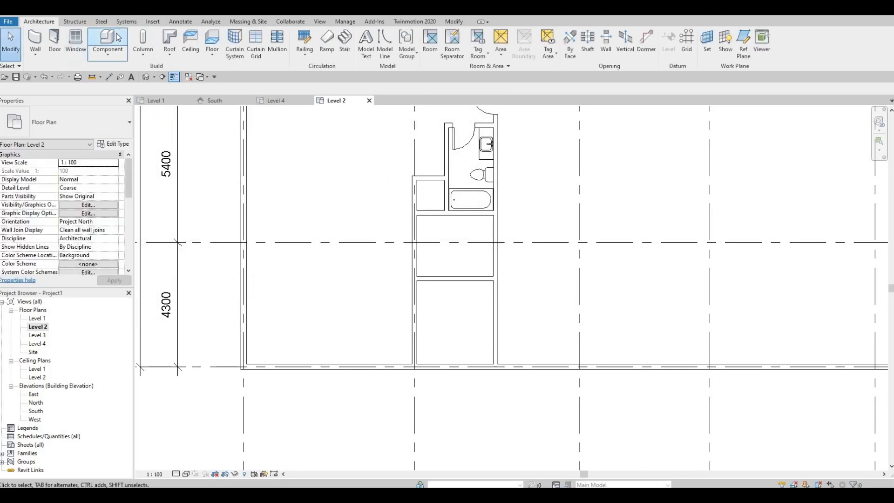
click(118, 40)
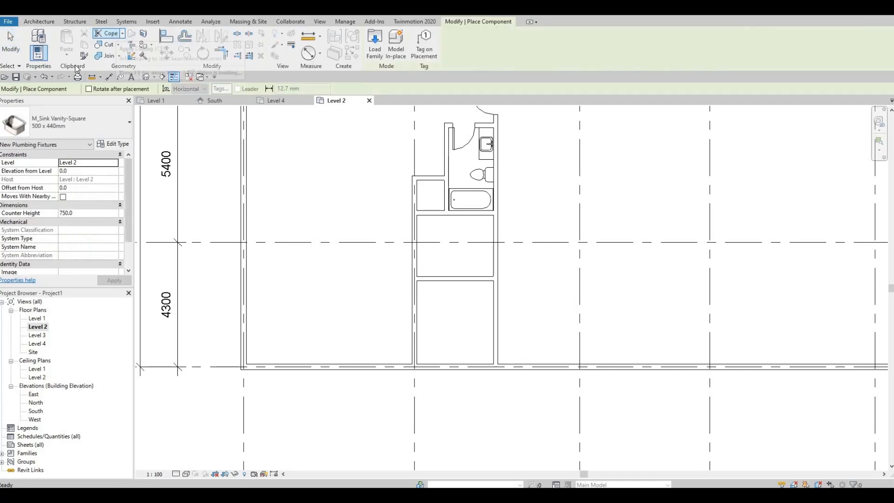
click(89, 122)
scroll(58, 225, up, 2)
scroll(58, 225, up, 10)
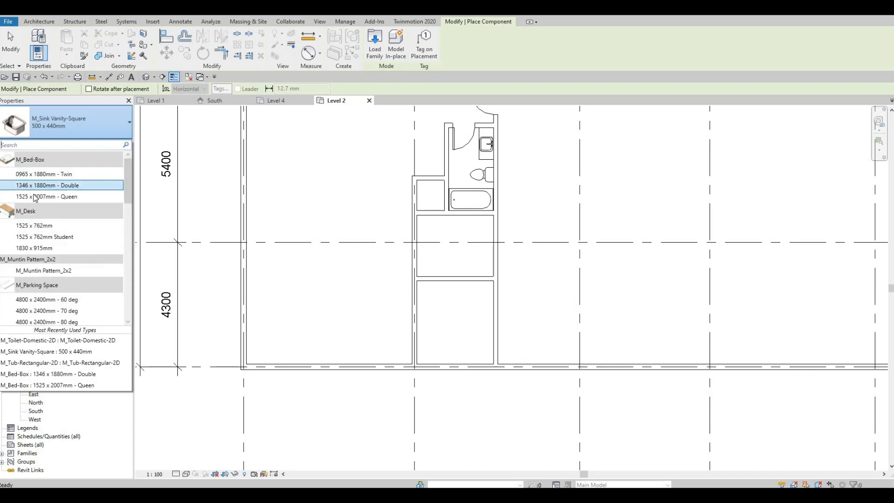
click(38, 196)
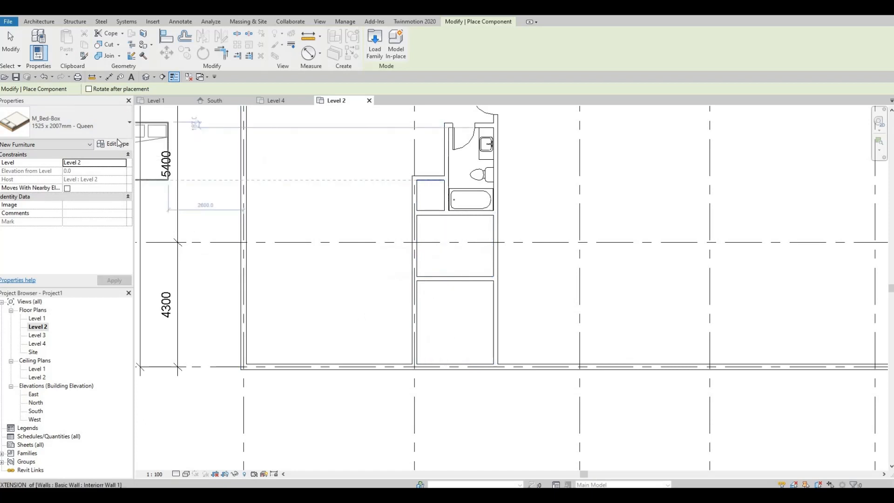
Rotate the queen bed and place it in the lower bedroom with its headboard against the right-hand wall.
key(space)
key(space)
key(space)
key(space)
key(space)
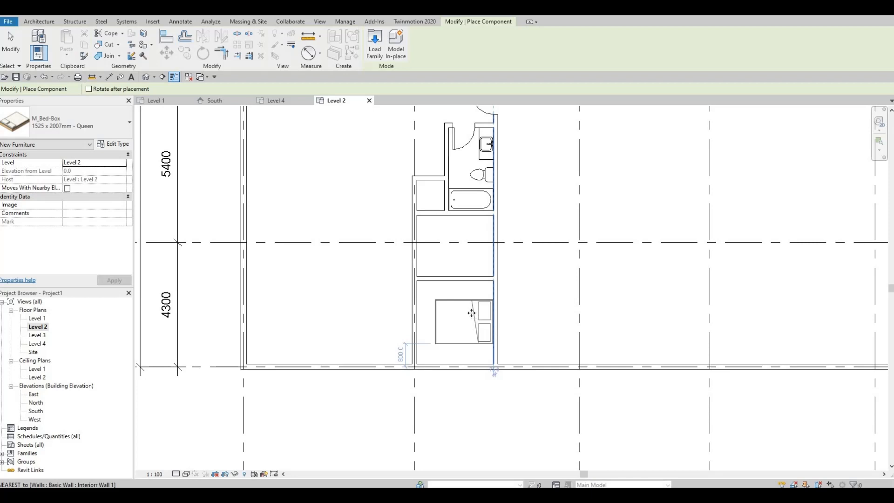
click(471, 313)
key(Escape)
key(Escape)
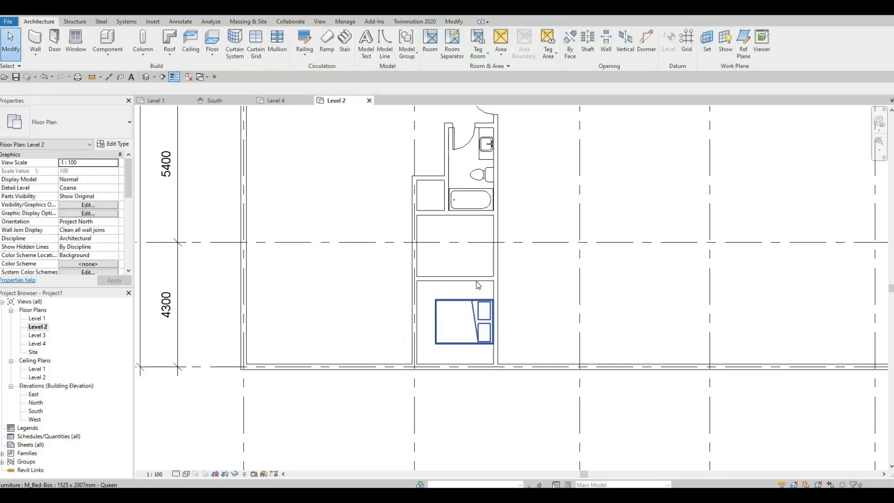
Shift the partition above the bed upward, then adjust its distance from the lower exterior wall to enlarge the bedroom.
scroll(484, 289, down, 2)
scroll(489, 285, up, 2)
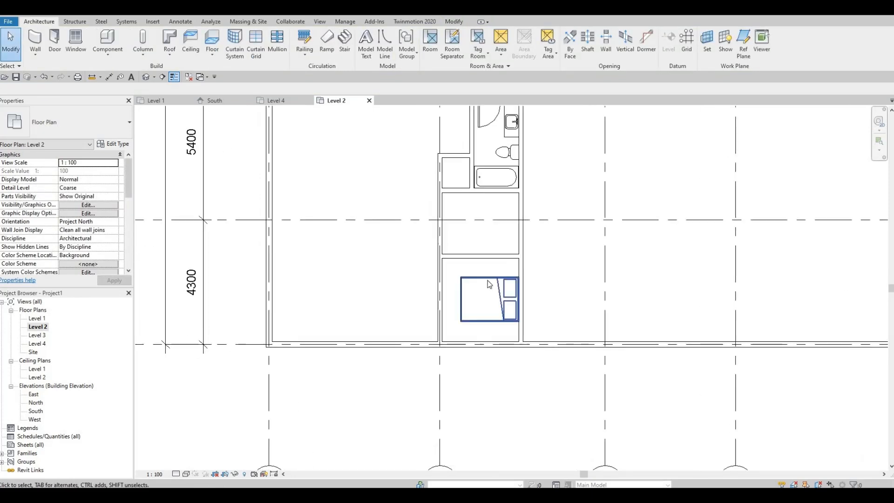
click(487, 280)
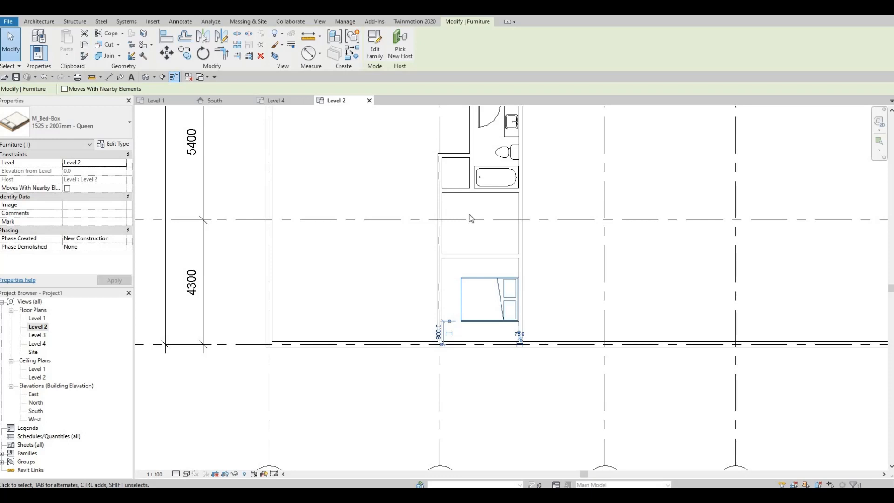
click(483, 260)
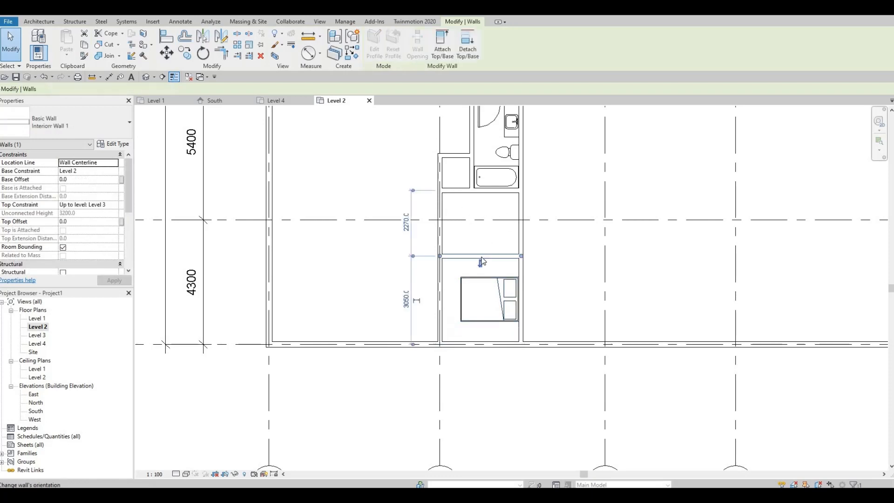
key(Up)
key(Up)
key(Up)
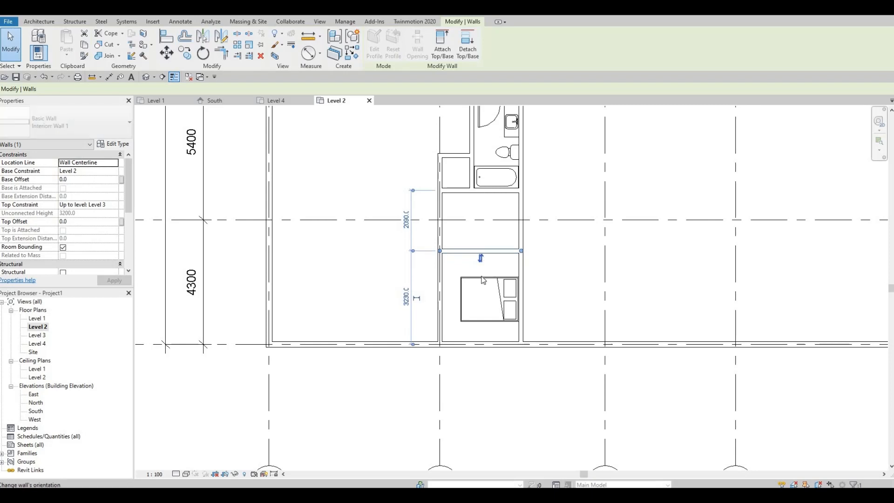
click(404, 297)
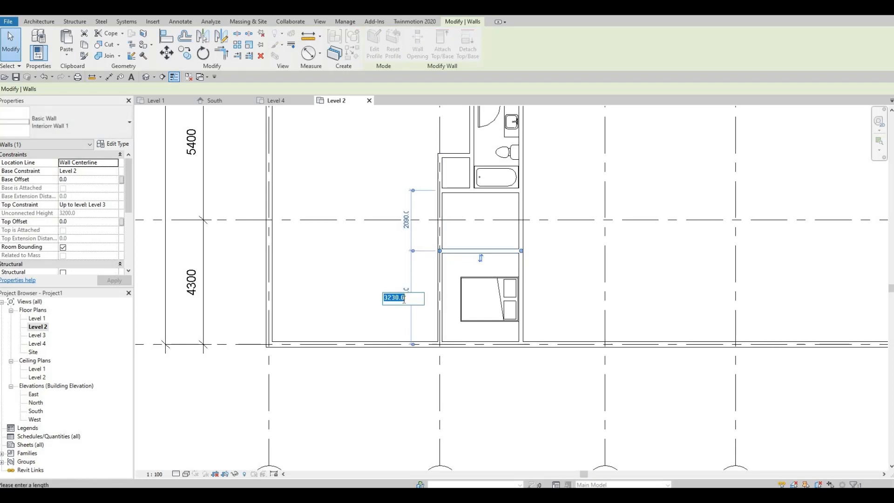
text(3)
key(Return)
key(Escape)
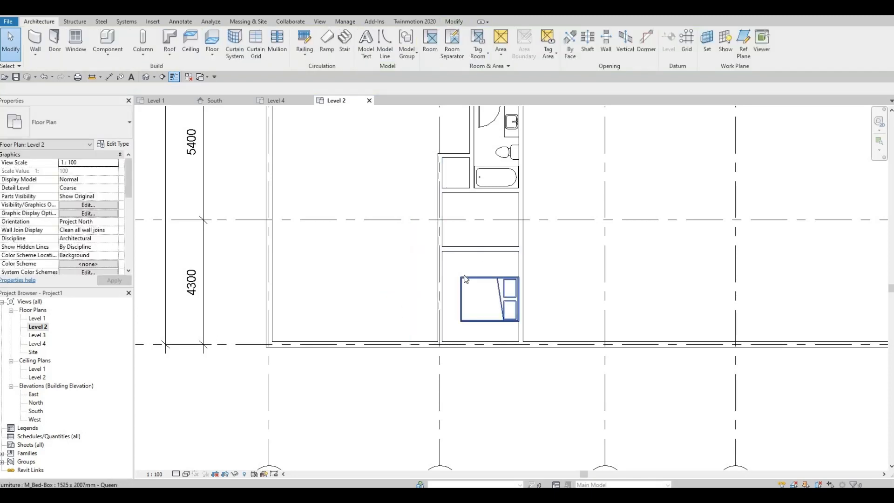
Nudge the bed upward along the right-hand wall toward the bedroom's upper partition.
click(498, 282)
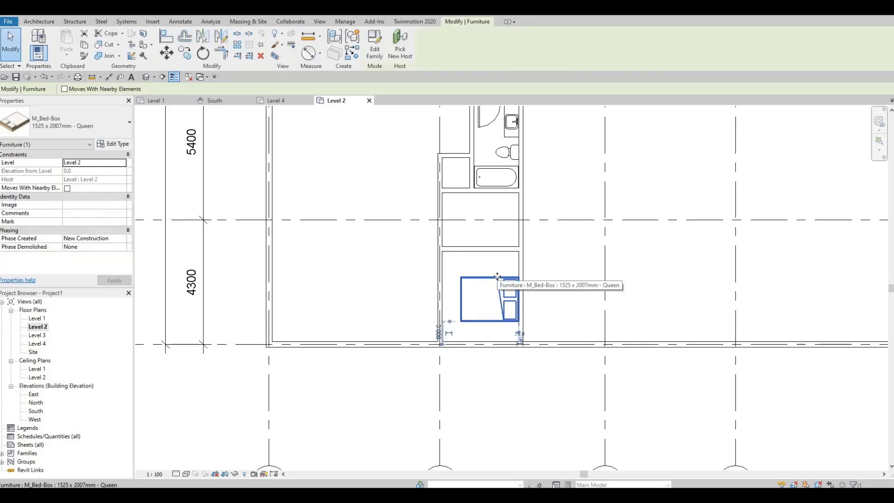
key(Up)
key(Up)
key(Up)
key(Up)
key(Up)
key(Up)
key(Escape)
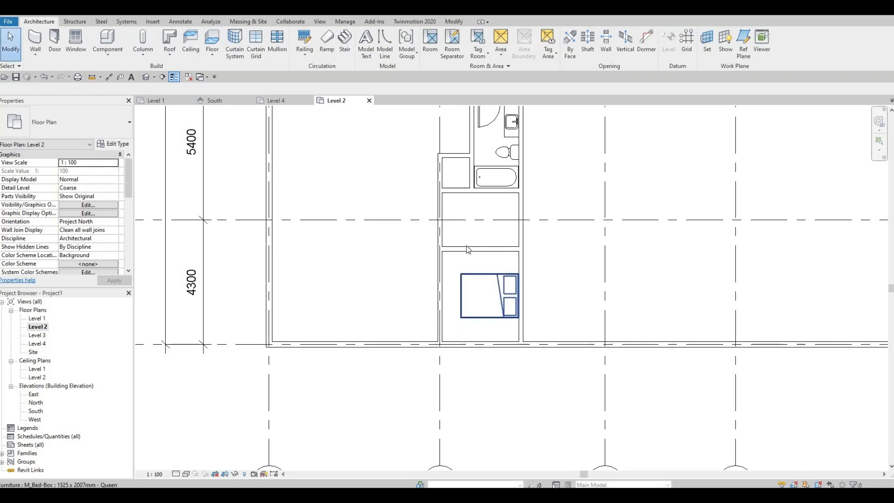
Draw an L-shaped closet wall in Interior Wall 1 from the bedroom partition, aligned with the bathroom's left wall, across to the right-hand wall.
click(521, 234)
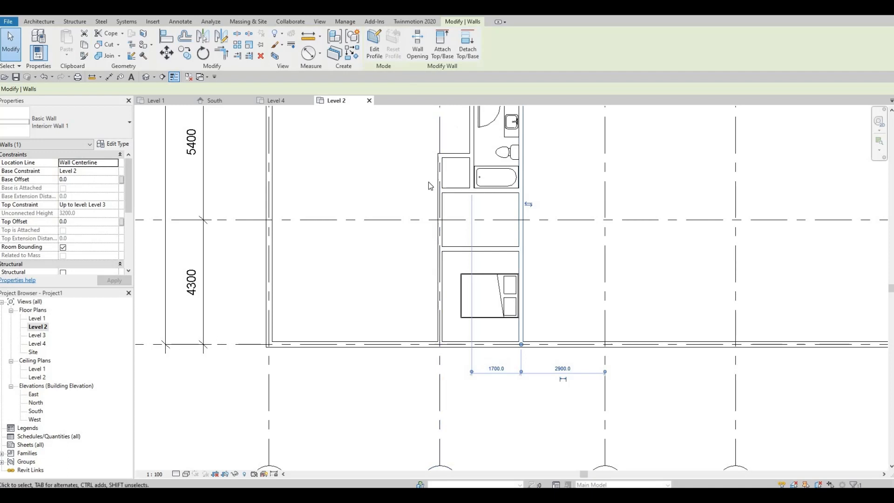
key(c)
key(s)
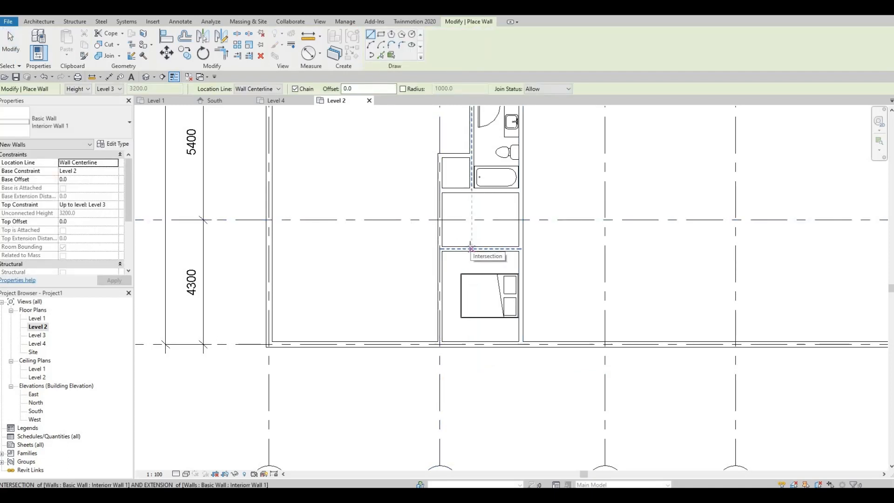
click(471, 230)
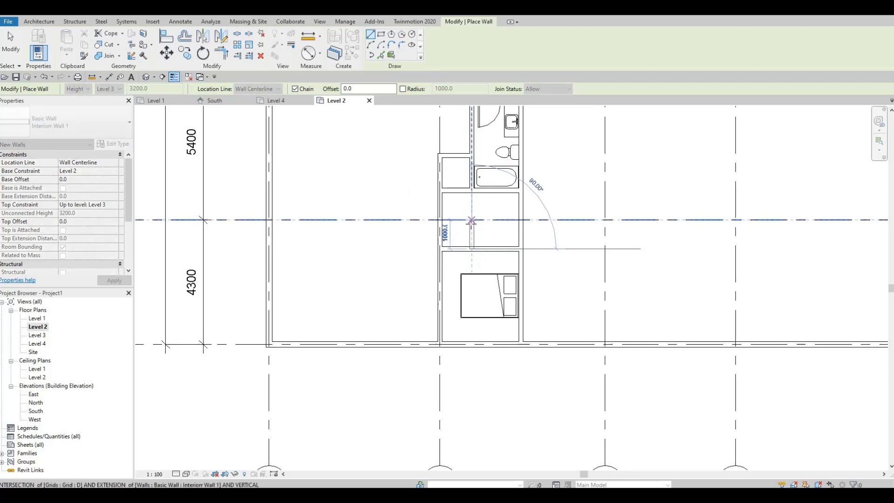
click(472, 225)
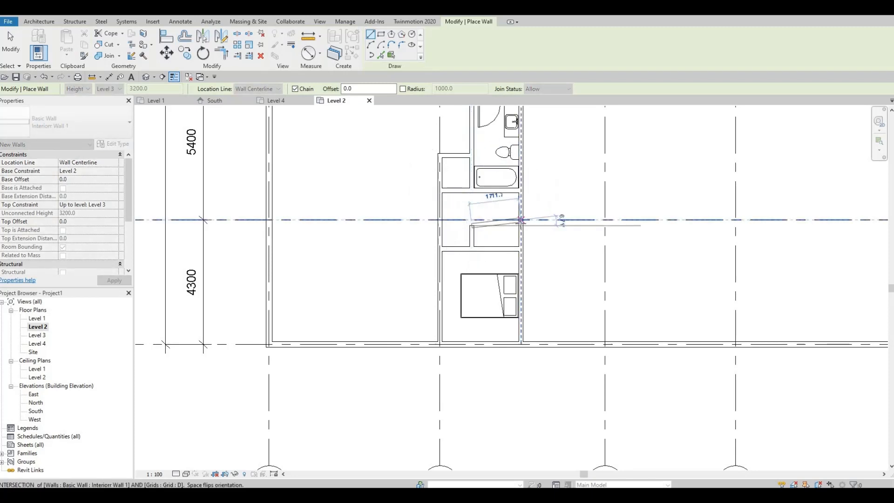
click(521, 225)
key(Escape)
key(Escape)
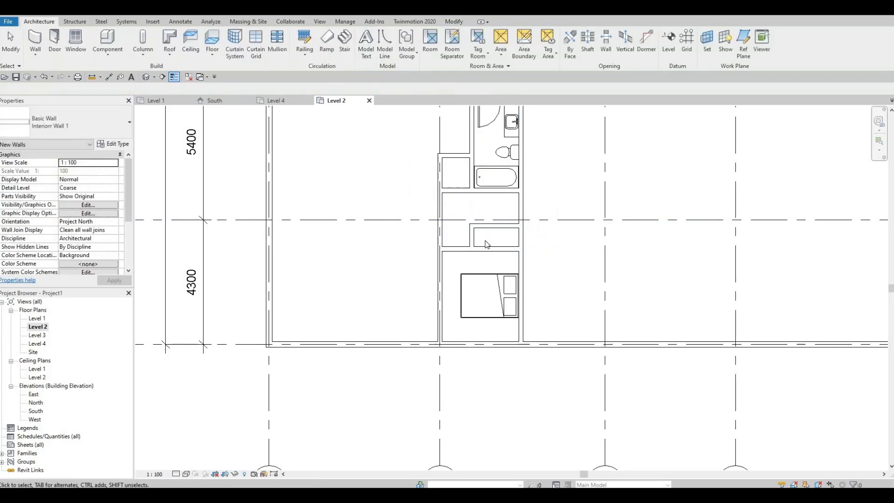
Place two M_Single-Flush 0762 x 2032mm doors on the rooms' left wall, one above and one below the bedroom partition, with mirrored swings.
middle_drag(502, 232, 510, 238)
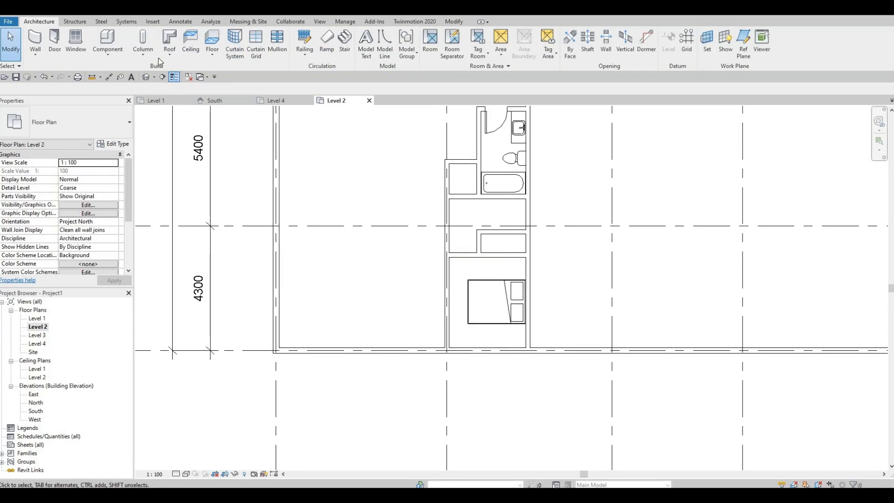
click(55, 40)
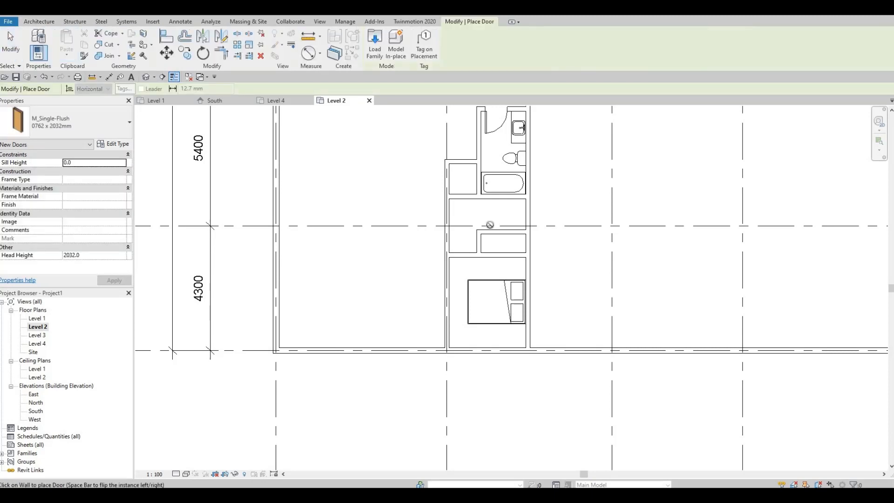
click(448, 244)
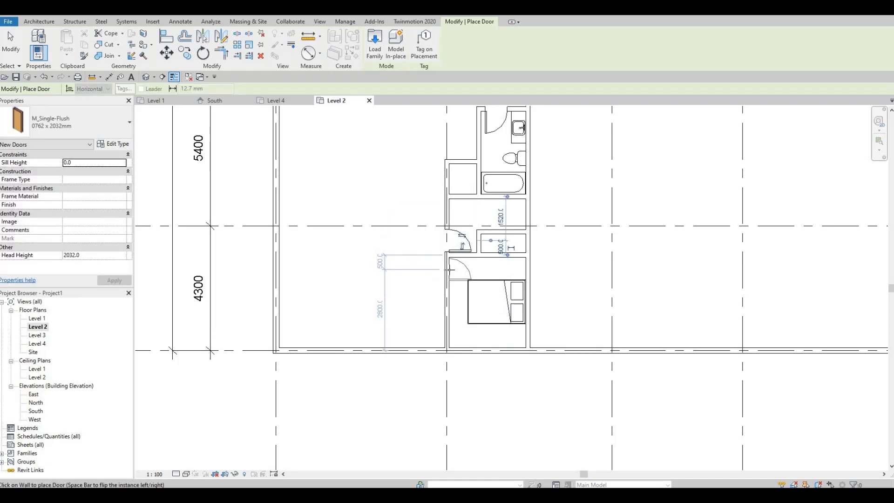
key(space)
click(456, 273)
key(Escape)
key(Escape)
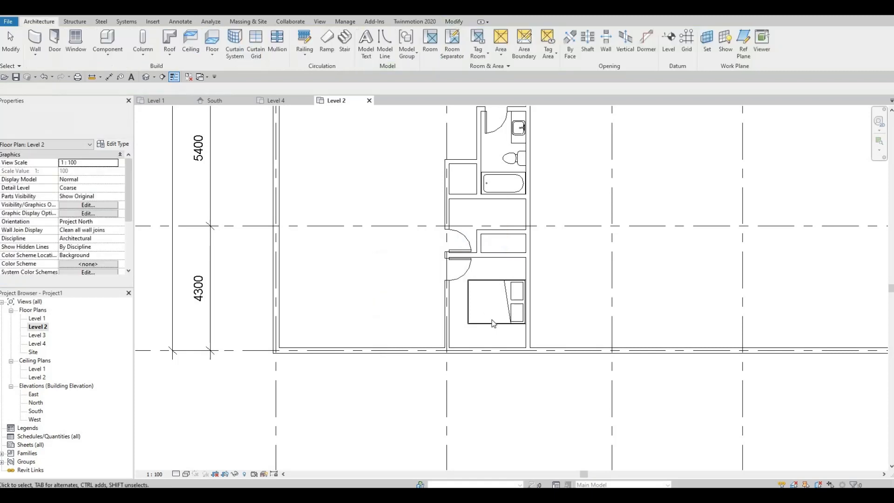
Nudge the bed downward to 800 mm from the lower exterior wall, clear of the bedroom door swing.
click(493, 321)
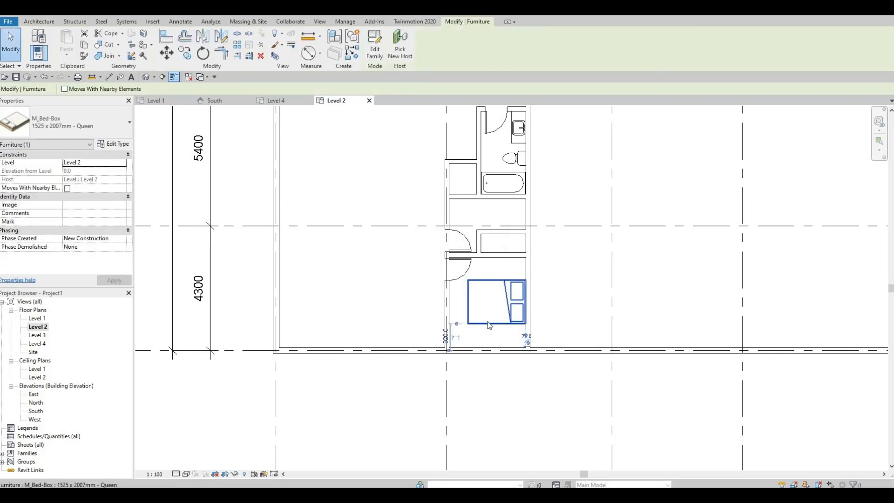
key(Down)
key(Down)
key(Down)
key(Down)
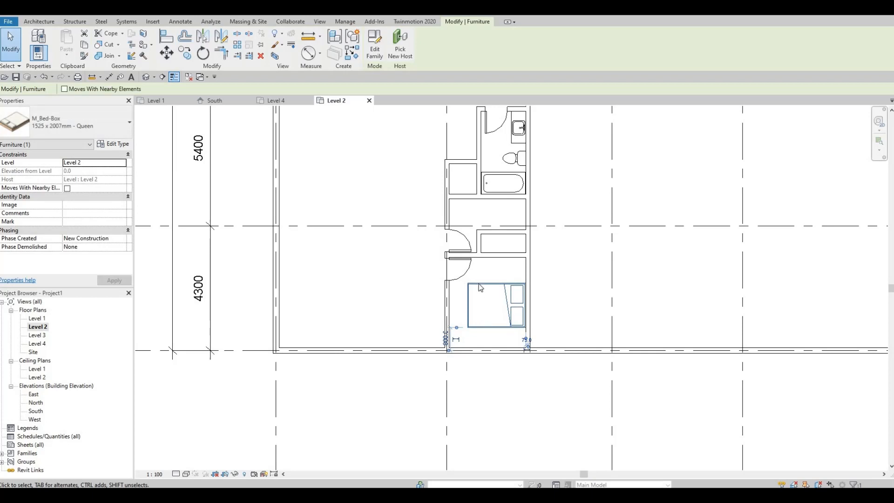
key(Escape)
Nudge the door above the bedroom partition upward to 540 mm from the partition.
scroll(463, 241, up, 1)
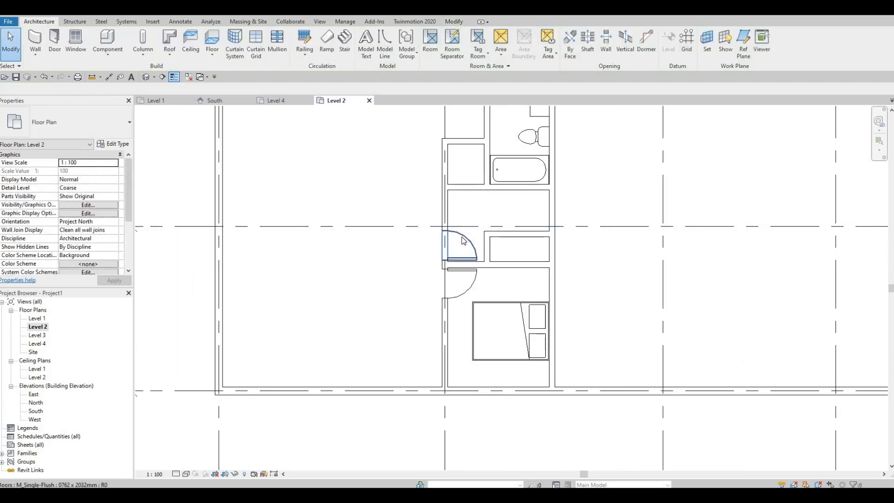
click(464, 240)
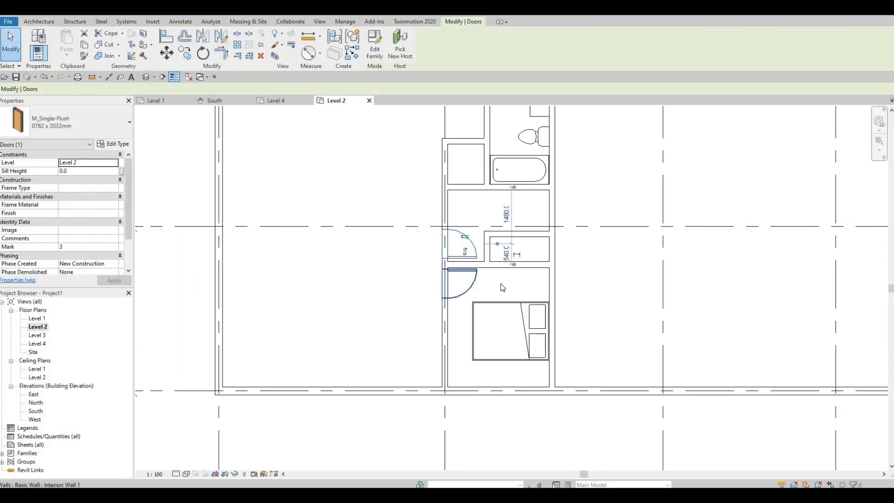
key(Escape)
Start loading a family and browse to the Residential folder under Doors in the Canada library.
scroll(517, 265, down, 2)
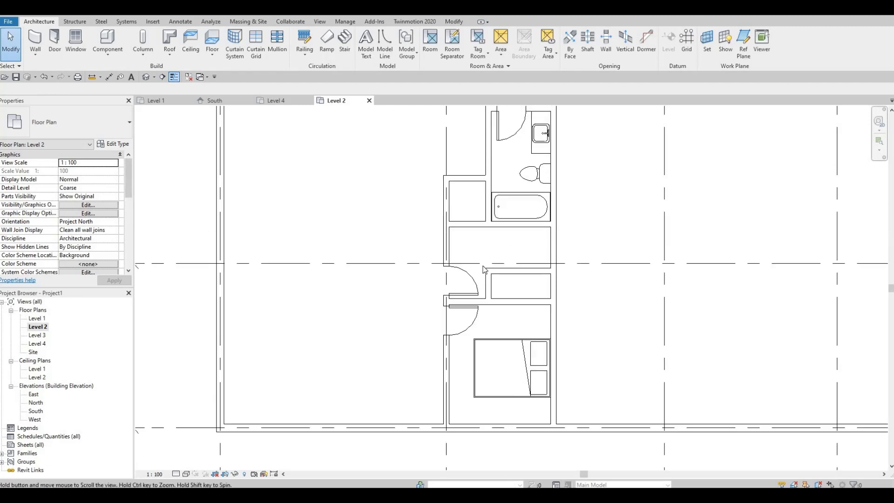
middle_drag(546, 255, 566, 250)
scroll(574, 244, down, 1)
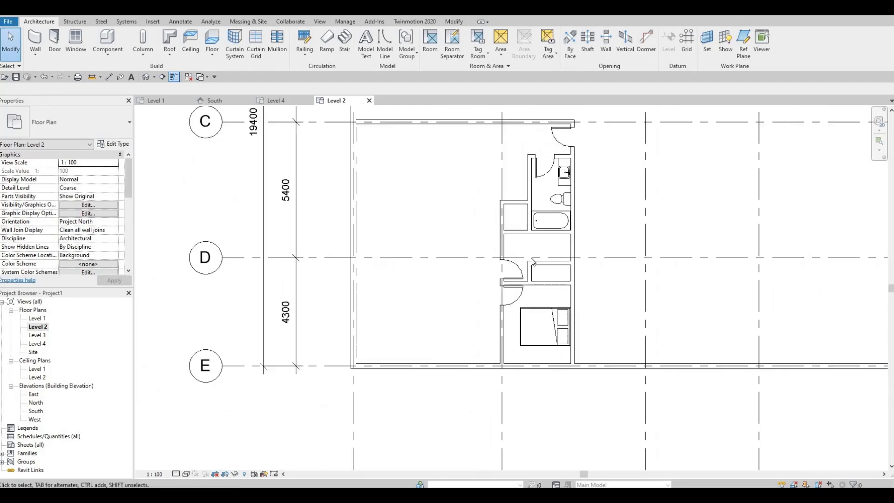
scroll(524, 260, up, 5)
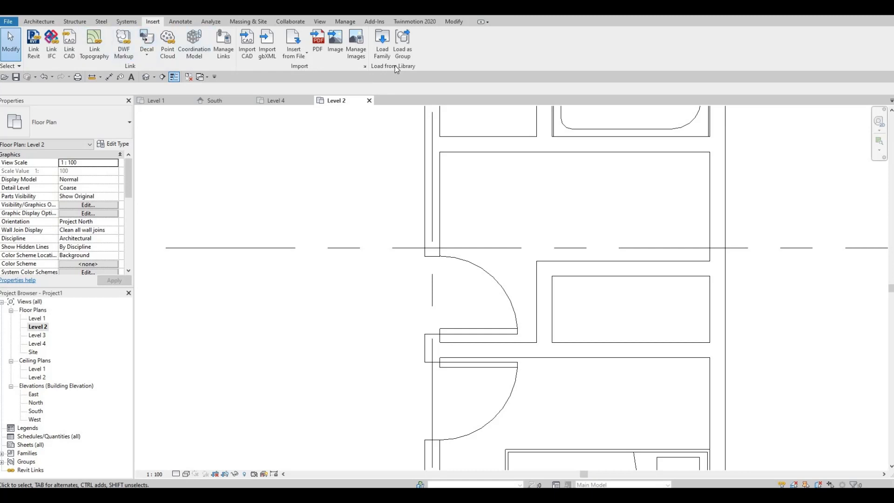
click(383, 46)
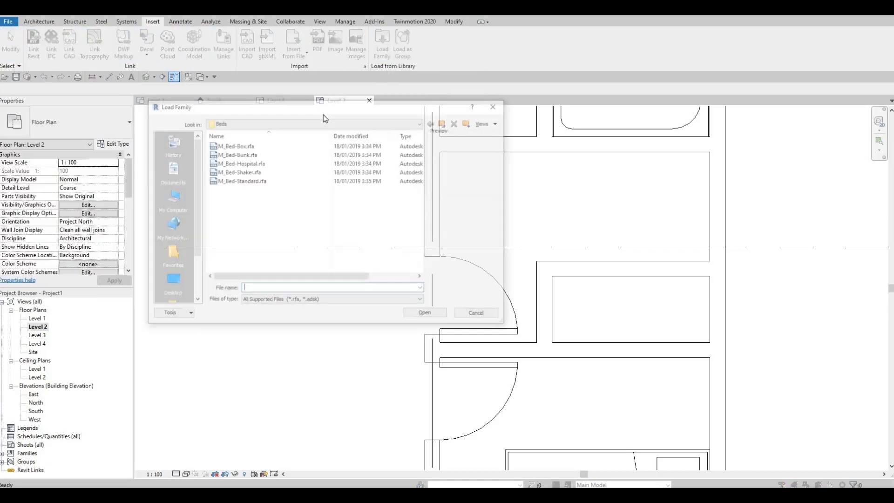
click(421, 122)
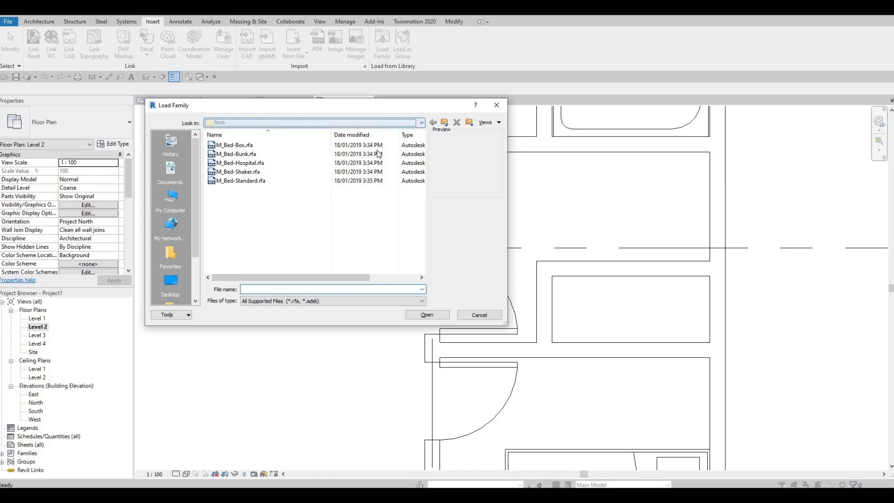
scroll(369, 162, up, 3)
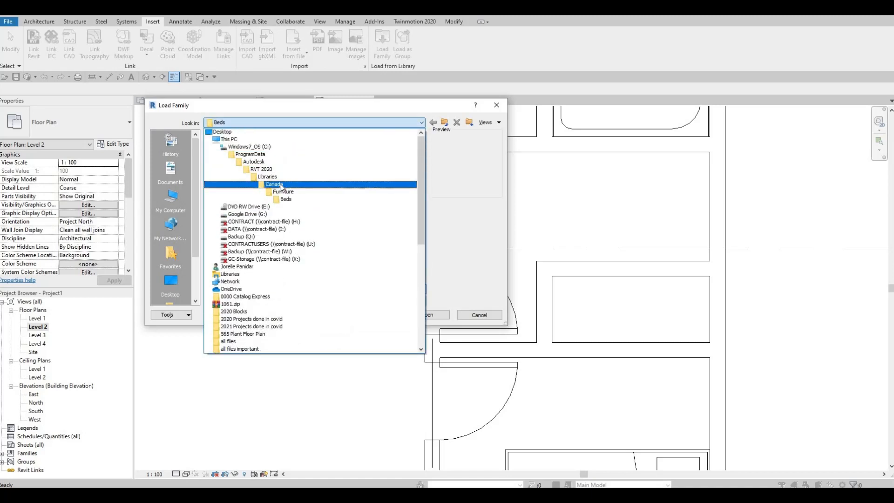
click(279, 184)
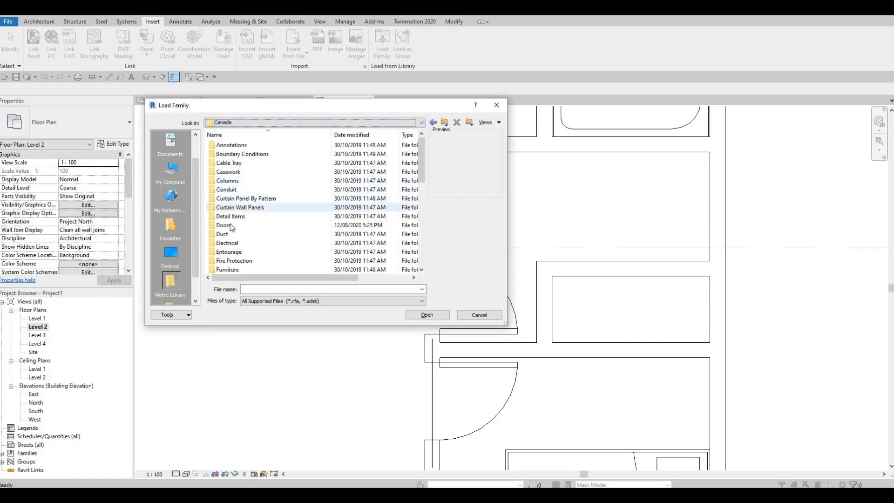
double_click(236, 224)
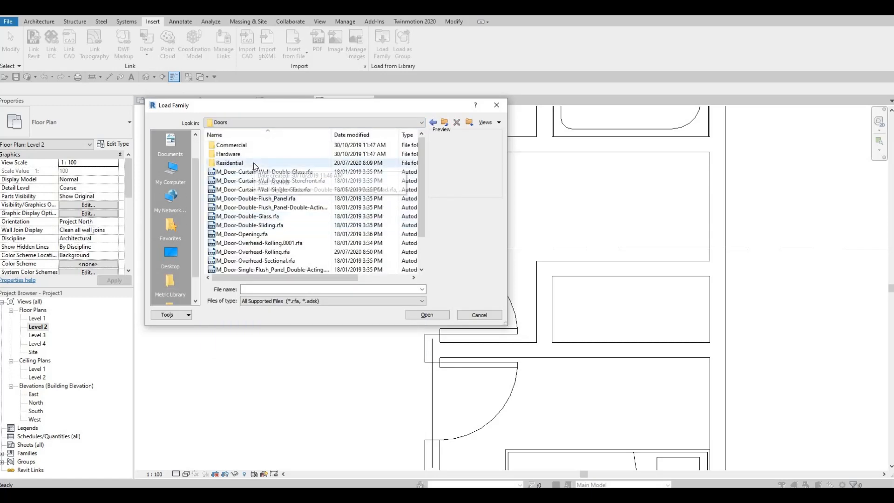
double_click(253, 162)
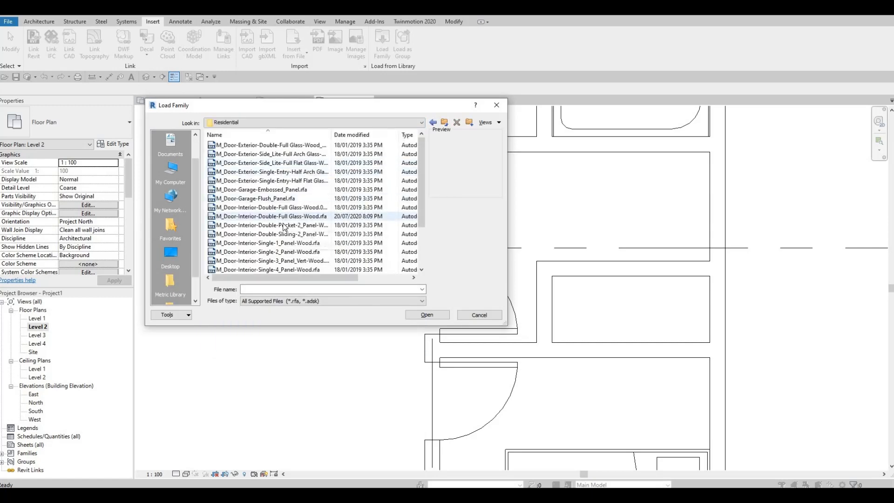
Load the M_Door-Interior-Double-Pocket-2_Panel-Wood family with all its types, from 1500 x 2000mm to 1800 x 2400mm.
click(272, 225)
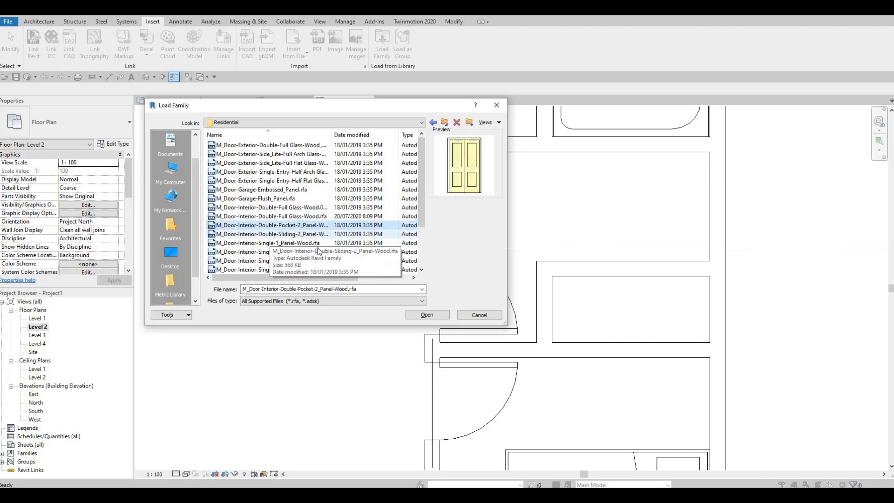
click(423, 314)
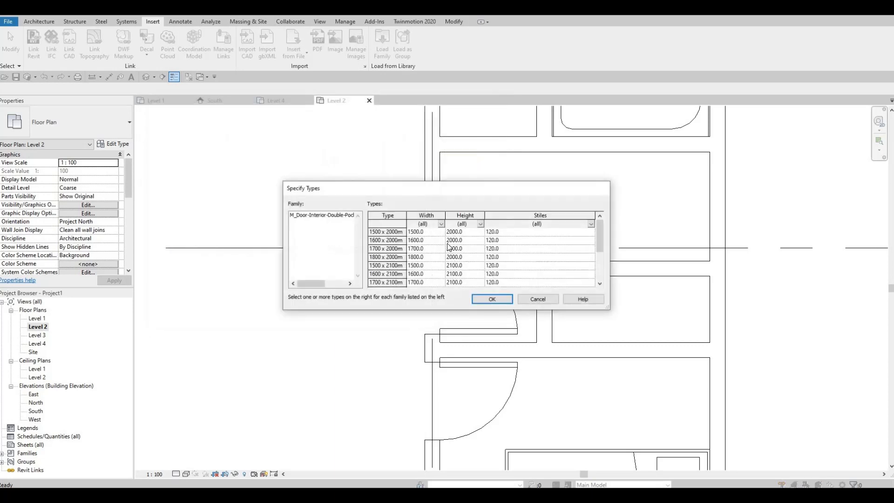
click(385, 233)
scroll(391, 264, down, 2)
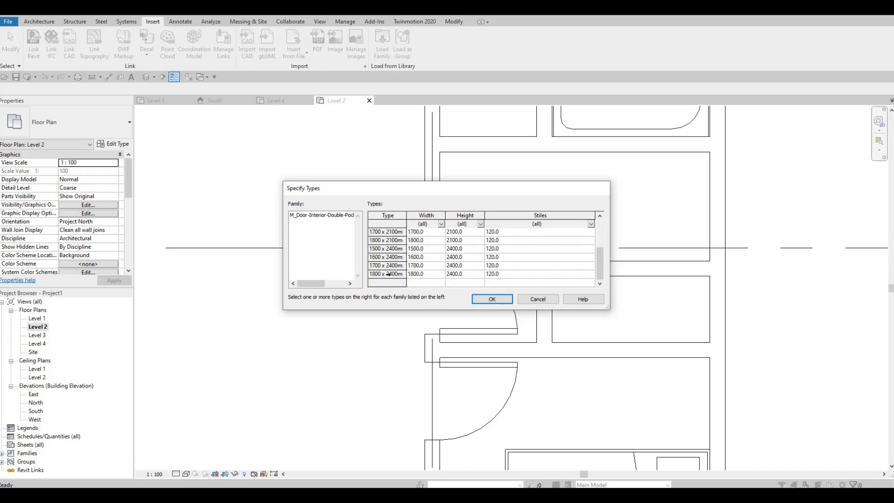
shift+click(387, 274)
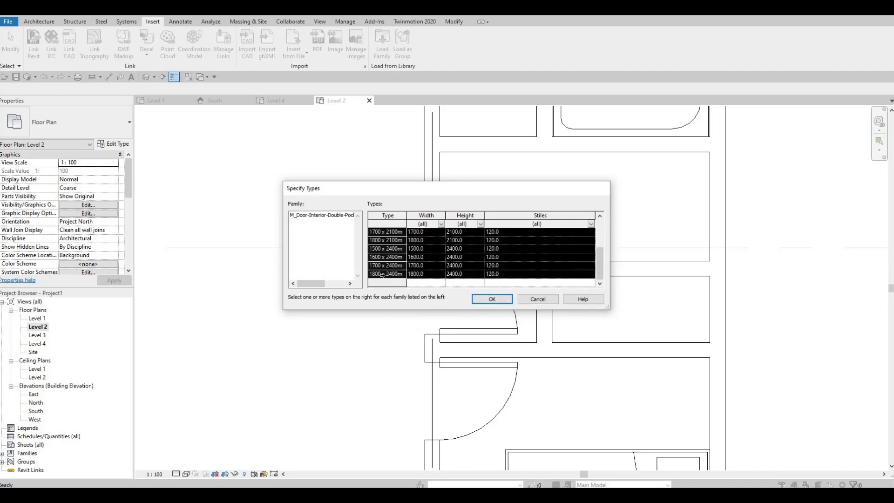
click(491, 301)
click(468, 268)
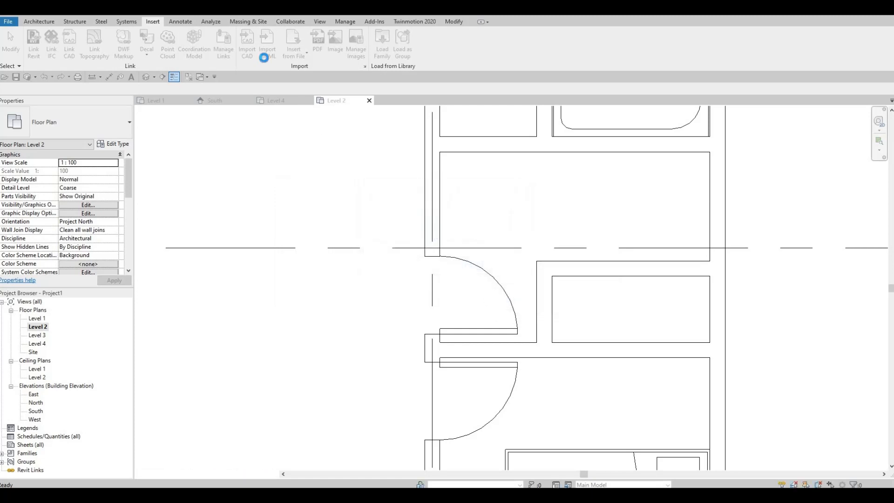
Load the M_Door-Interior-Single-Pocket-2_Panel-Wood family with all its types, from 600 x 2000mm to 900 x 2400mm.
click(381, 45)
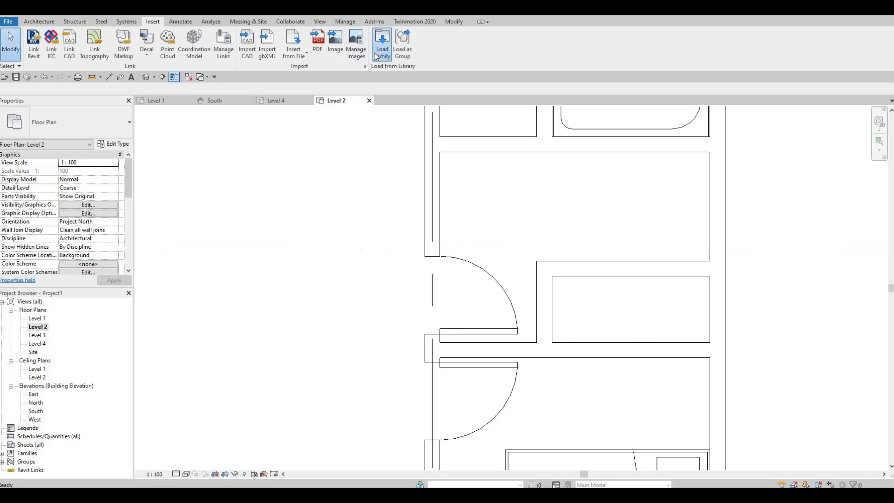
scroll(304, 239, down, 2)
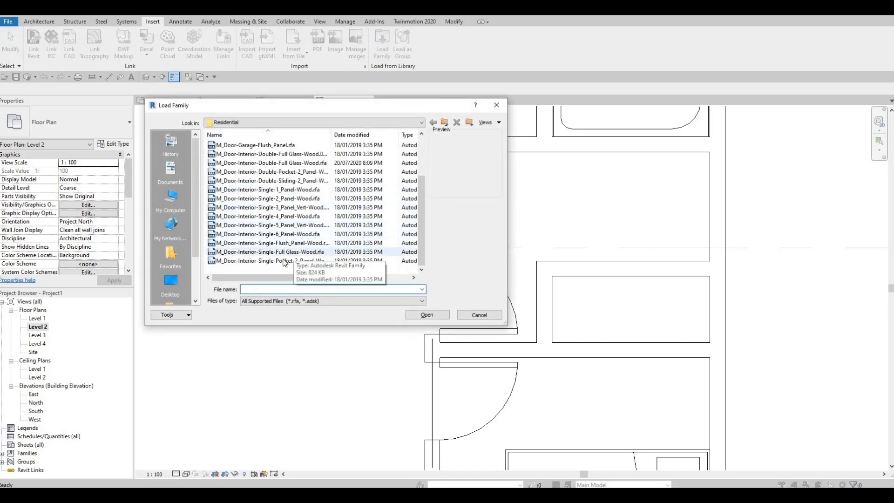
click(284, 261)
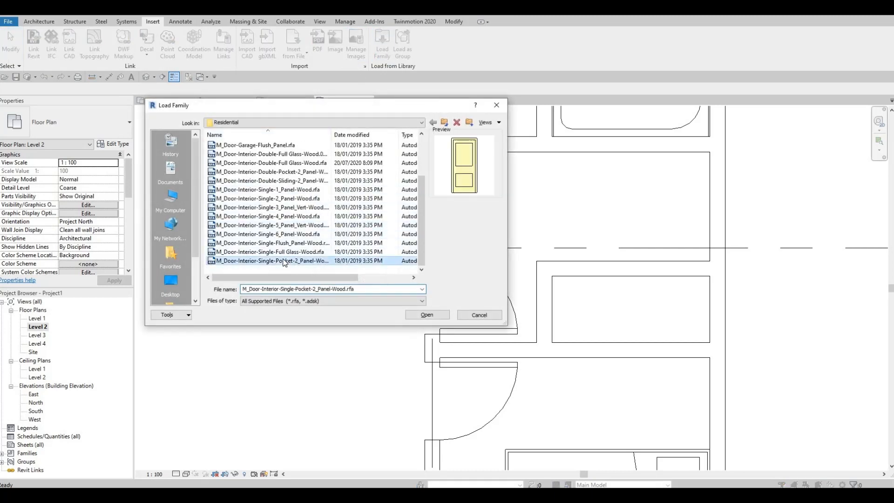
click(426, 315)
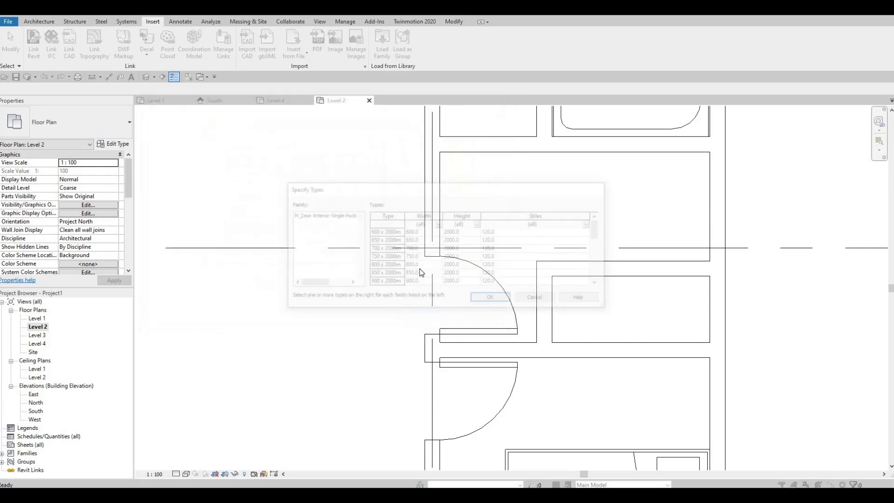
scroll(422, 255, down, 5)
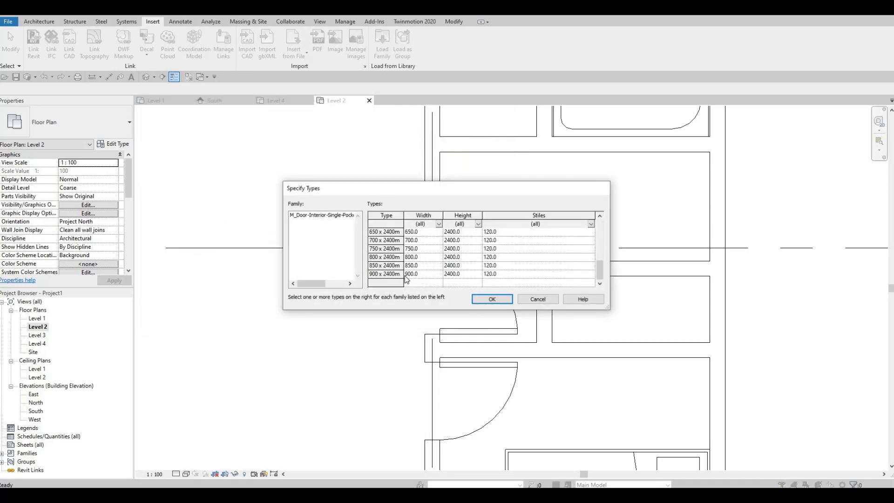
shift+click(406, 278)
scroll(401, 274, up, 3)
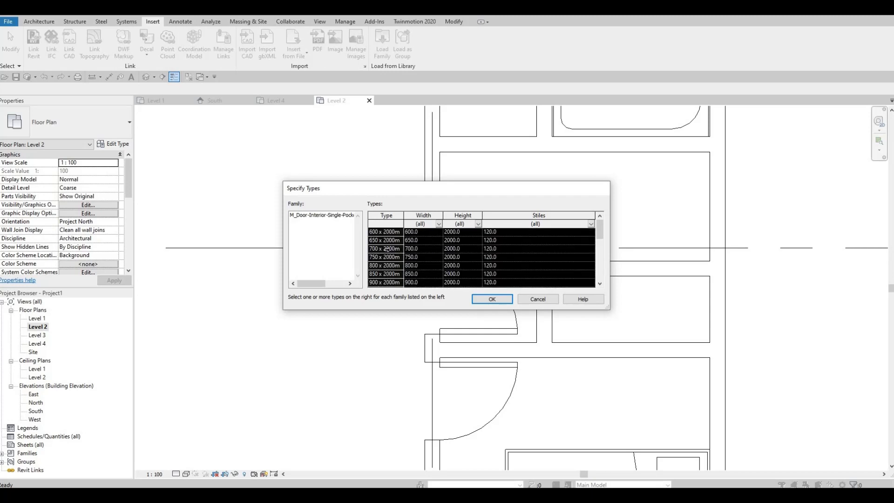
scroll(388, 231, down, 2)
scroll(458, 278, down, 3)
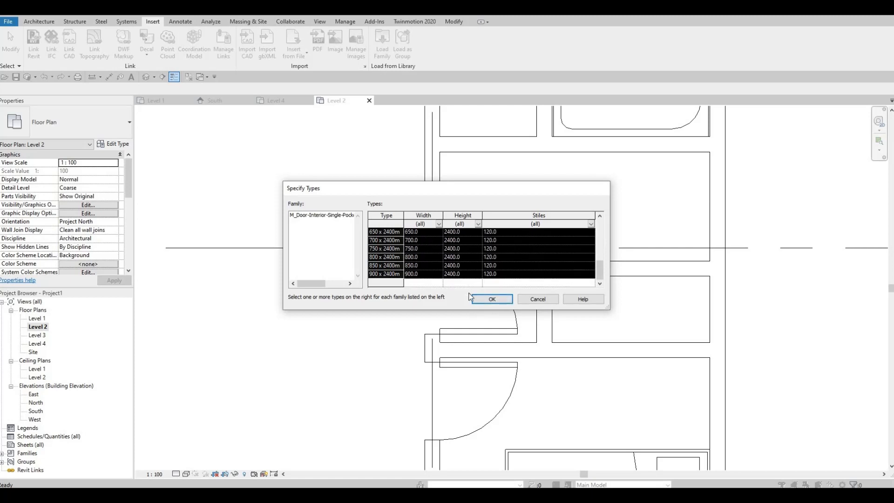
click(488, 302)
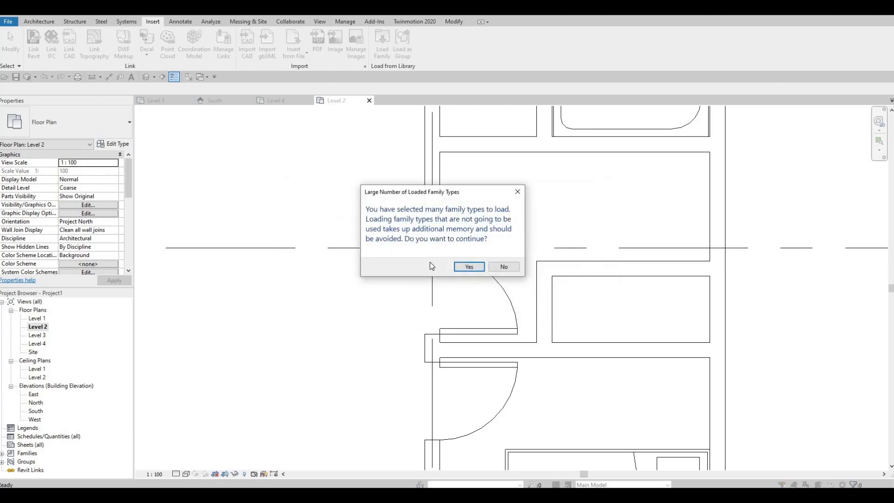
click(472, 270)
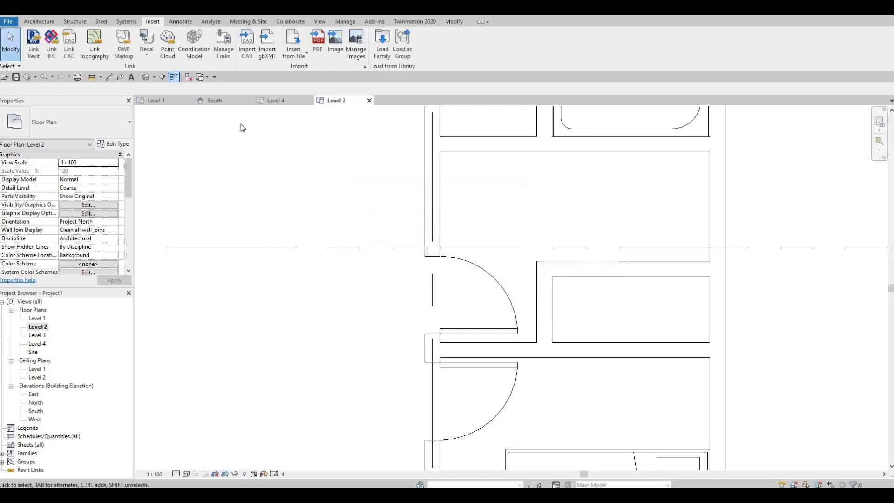
Place an M_Door-Interior-Double-Sliding-2_Panel-Wood 1200 x 2000mm door in the bedroom partition, centred on the closet at 850 mm to each side.
scroll(326, 224, down, 2)
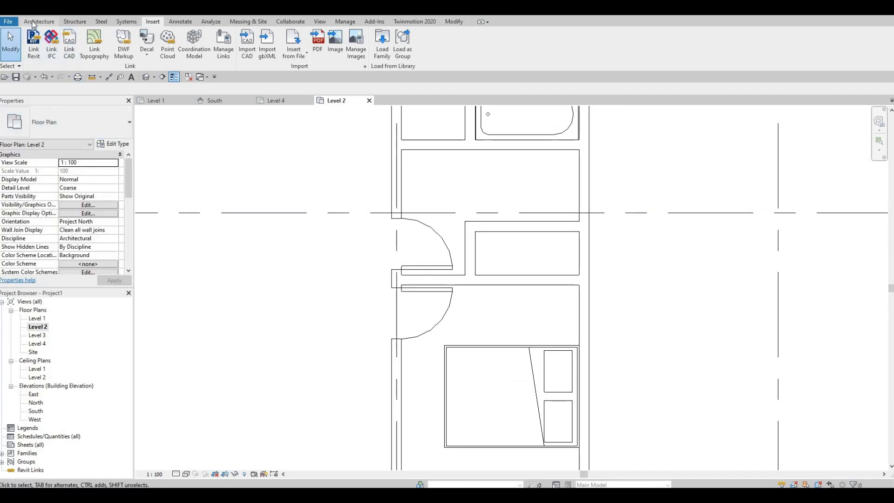
scroll(65, 41, up, 4)
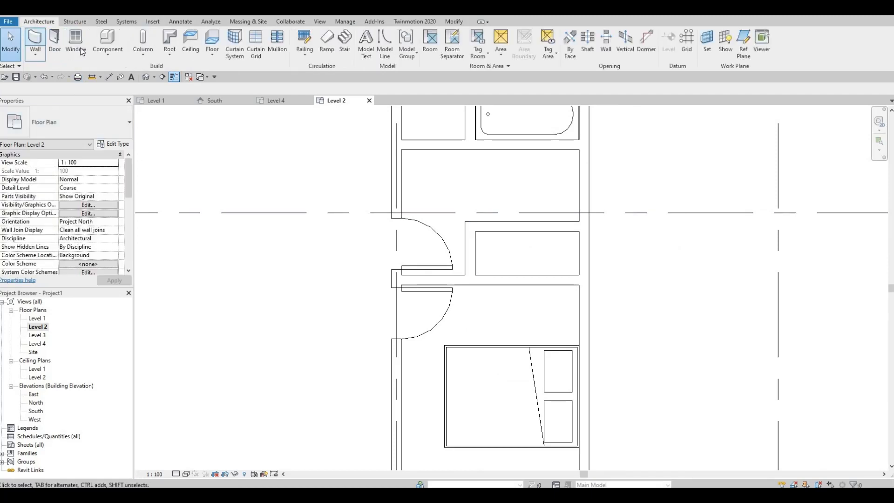
click(55, 41)
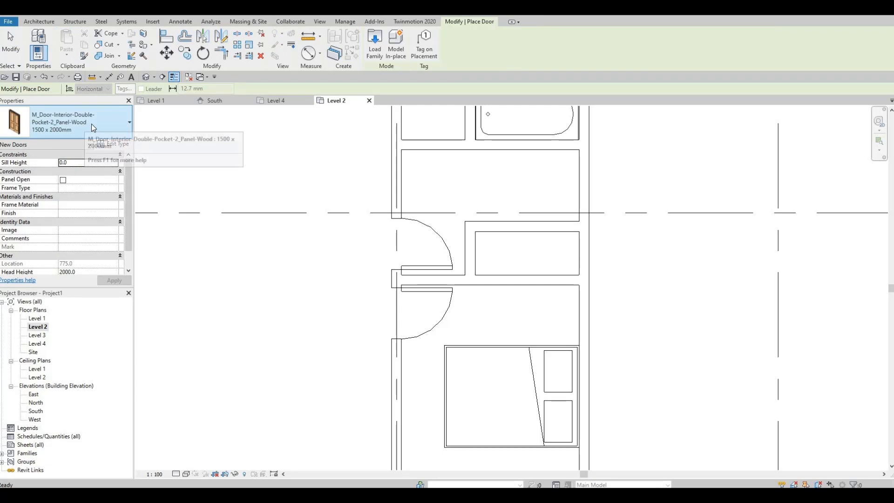
click(91, 123)
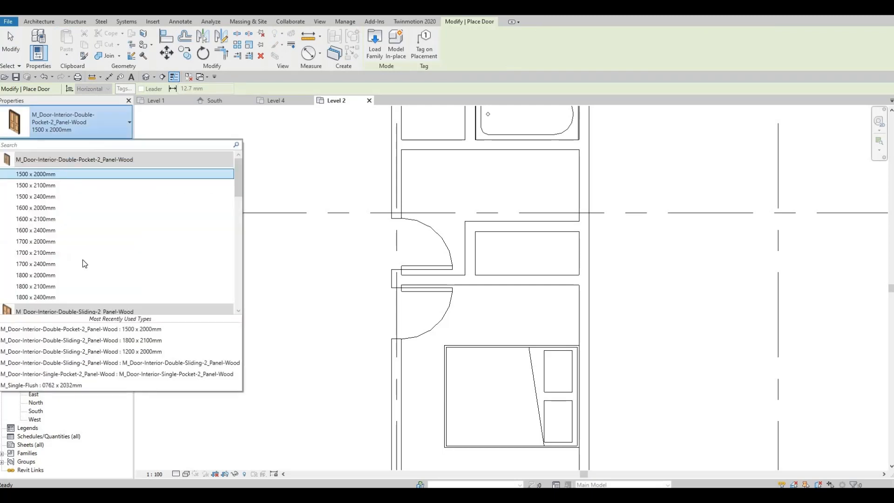
scroll(93, 281, down, 2)
scroll(93, 281, down, 2)
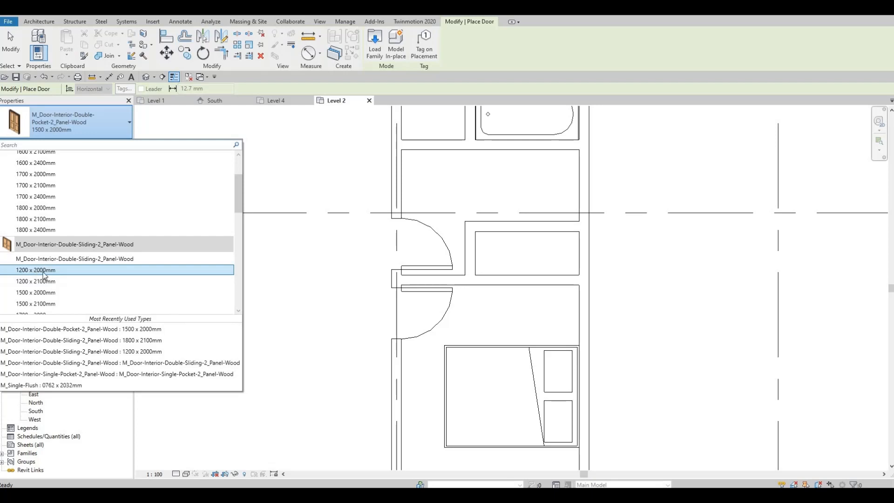
mouse_move(40, 274)
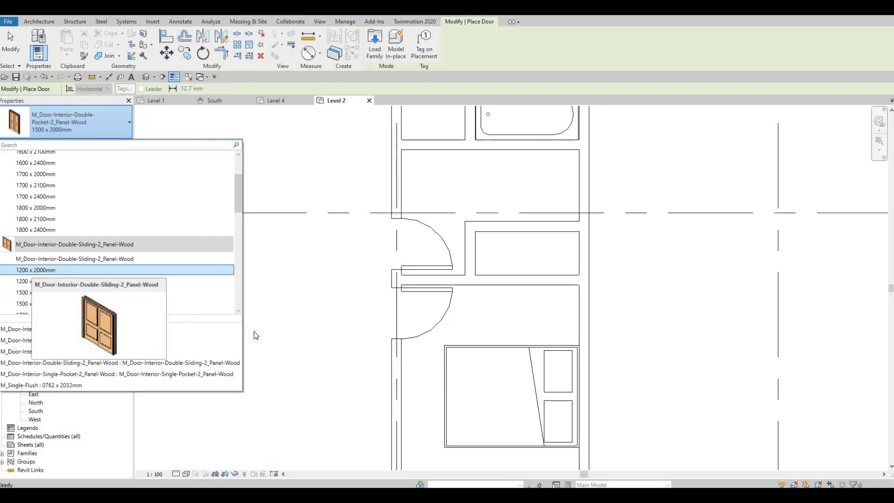
click(34, 271)
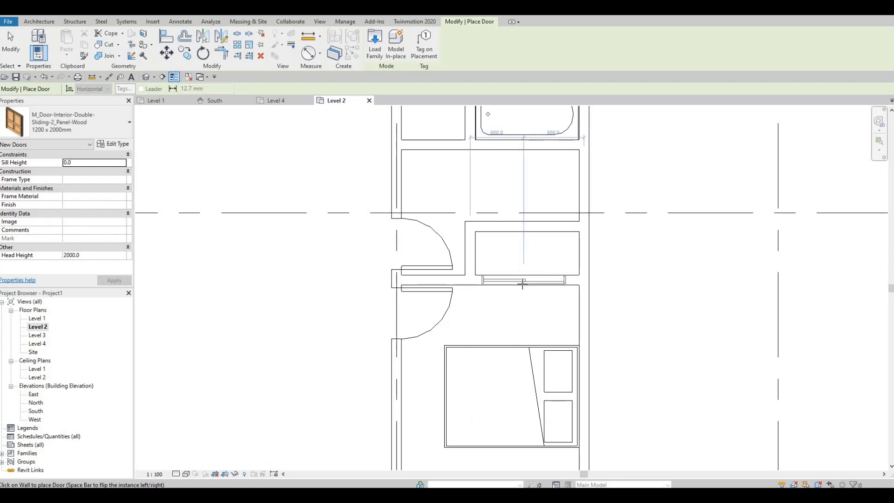
click(502, 313)
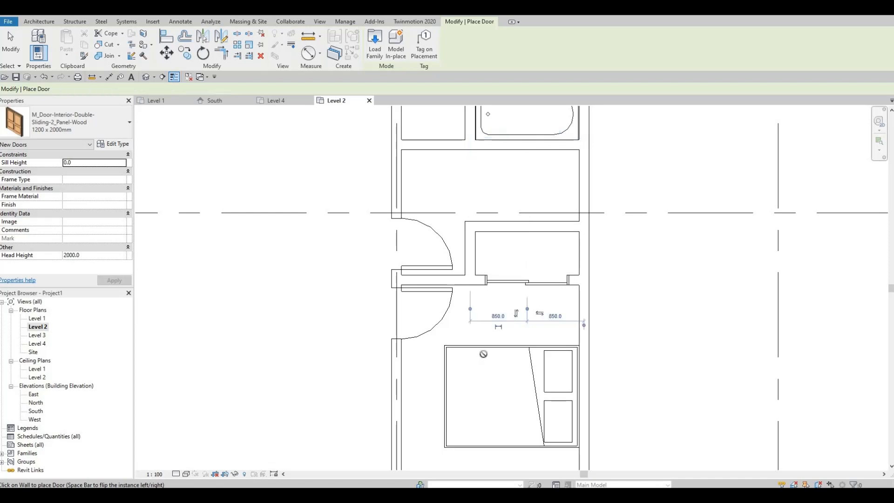
scroll(431, 352, down, 5)
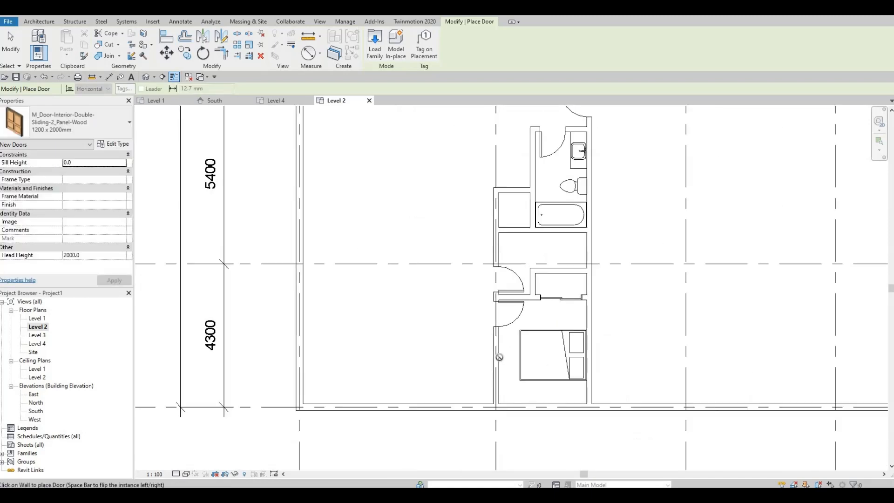
key(Escape)
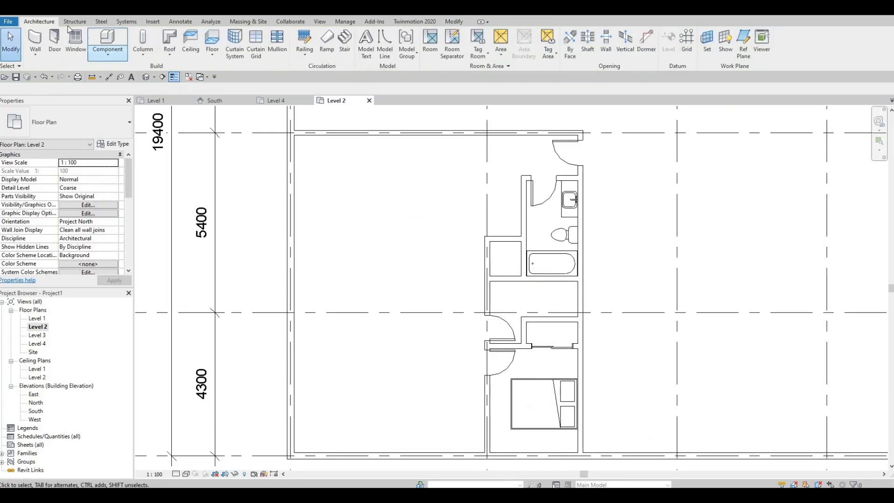
click(78, 22)
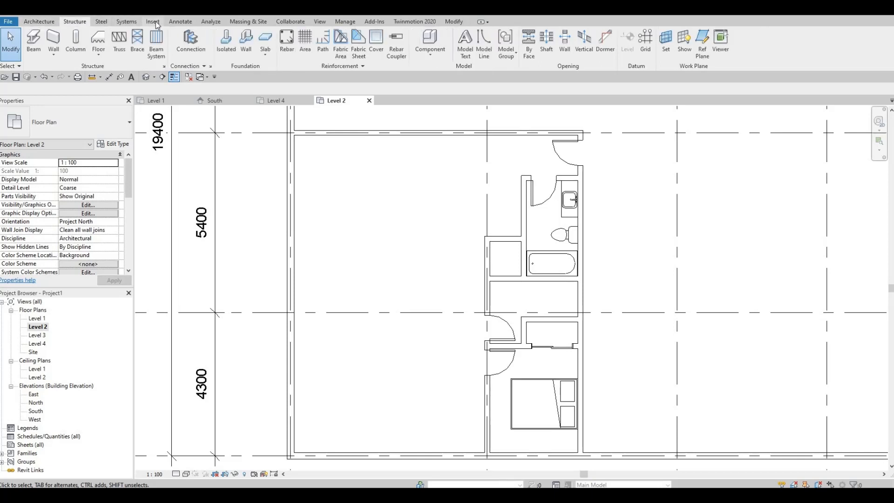
click(171, 21)
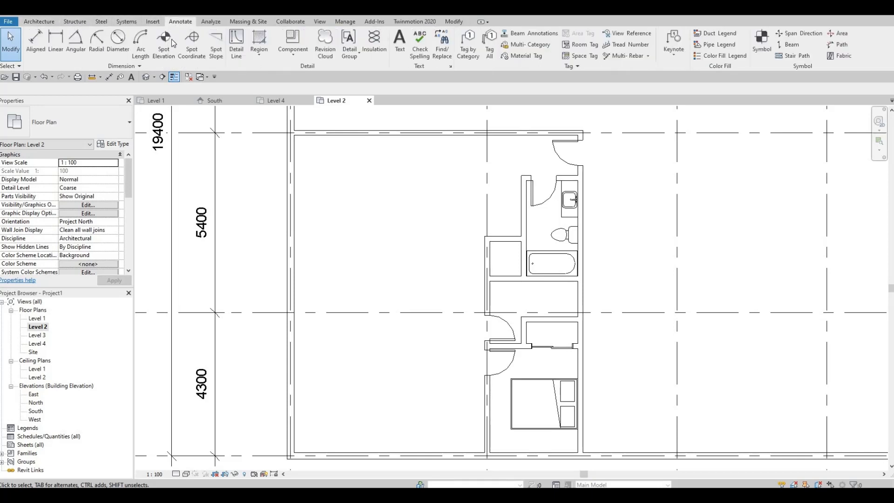
Draw a horizontal detail line about 1500 mm long in the <Demolished> line style across the inside of the bedroom closet.
click(234, 45)
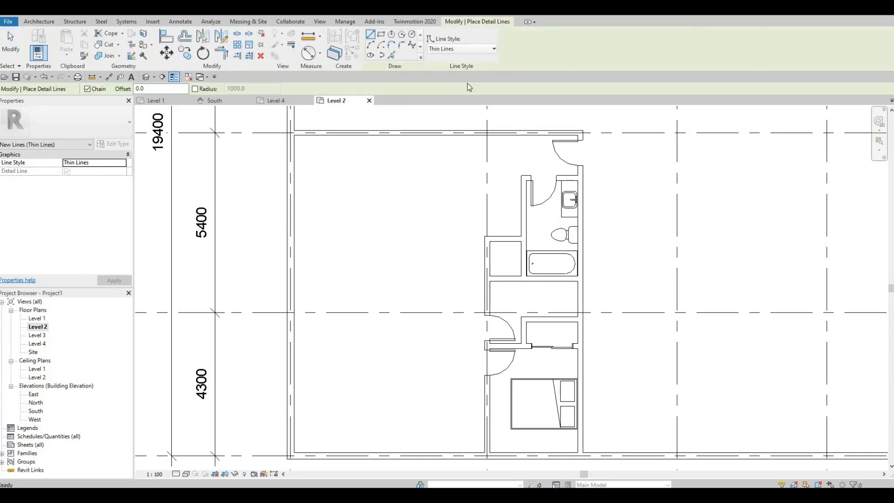
click(486, 50)
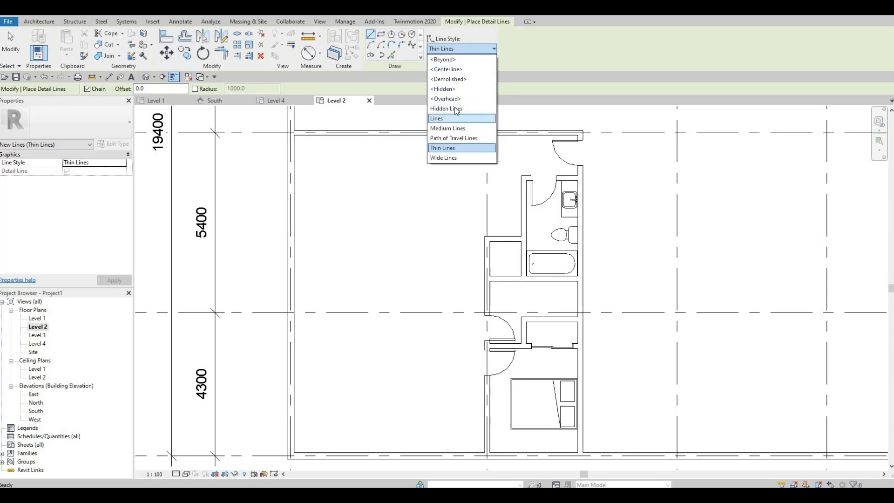
click(447, 78)
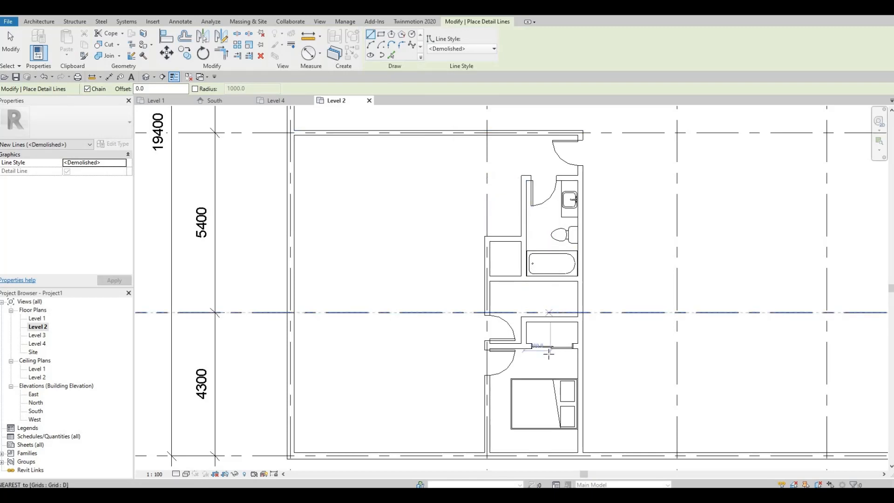
scroll(588, 336, up, 2)
scroll(587, 335, up, 1)
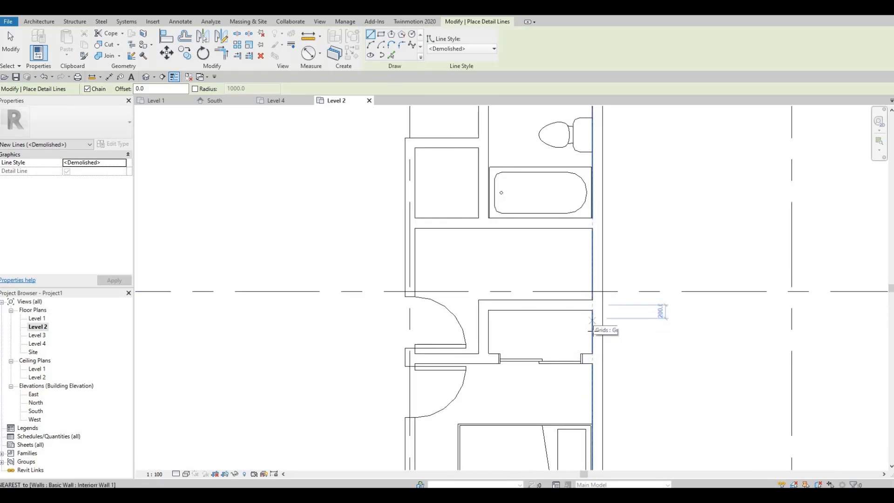
click(553, 331)
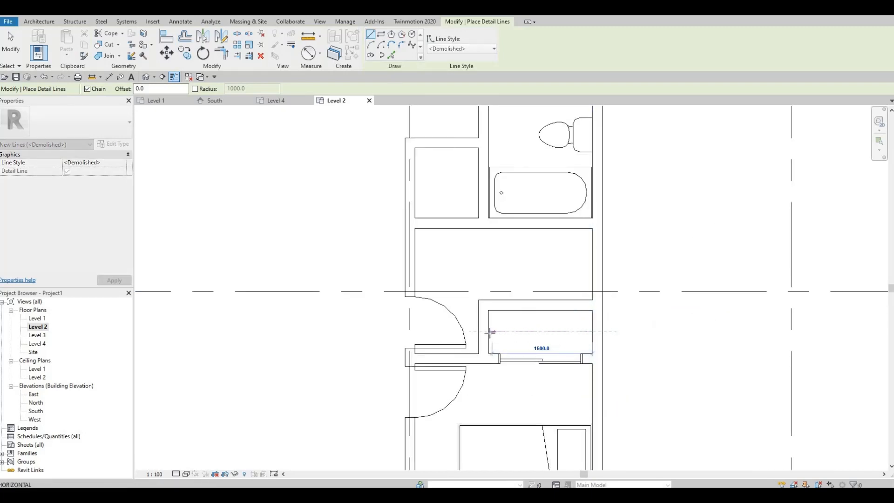
click(502, 334)
key(Escape)
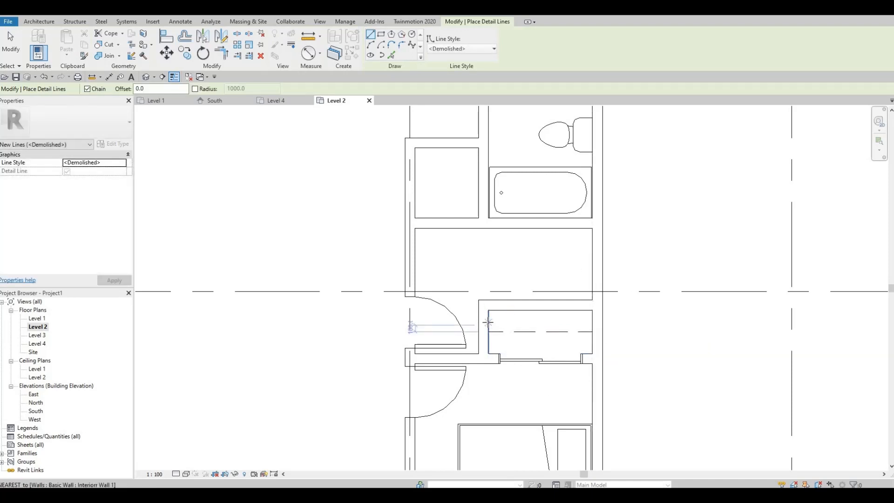
Add a second <Demolished> detail line across the closet, parallel to and just above the first, and end line drawing.
click(488, 322)
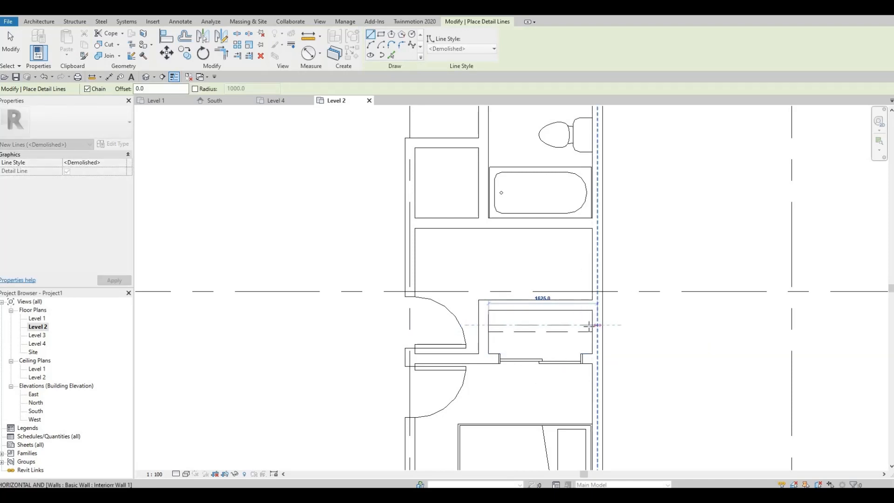
click(591, 326)
key(Escape)
key(Escape)
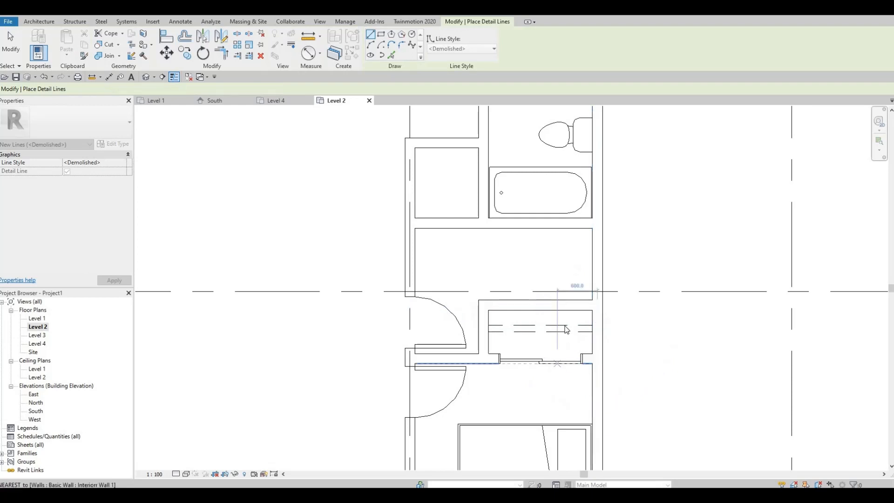
mouse_move(527, 382)
middle_down()
mouse_move(557, 323)
mouse_move(534, 309)
mouse_move(578, 301)
middle_up()
scroll(547, 349, down, 1)
scroll(510, 306, down, 1)
scroll(529, 305, down, 1)
middle_drag(604, 250, 536, 301)
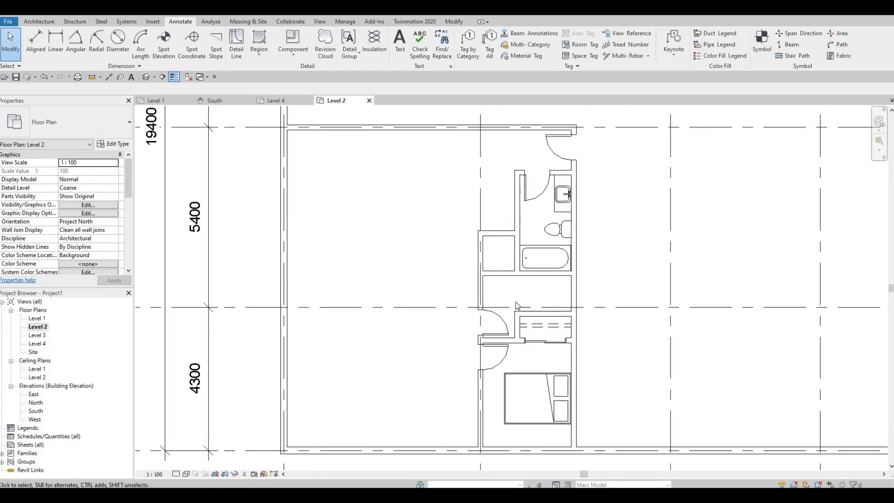
scroll(517, 302, up, 1)
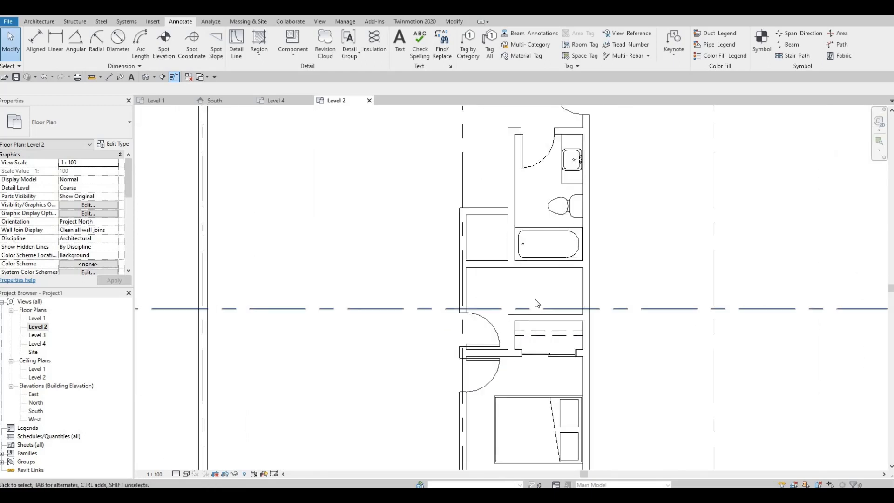
scroll(532, 393, down, 1)
middle_drag(532, 399, 527, 444)
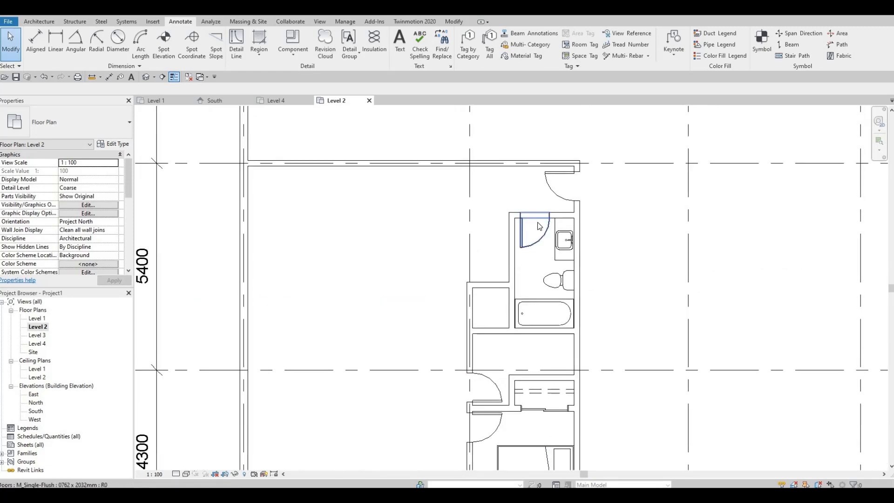
middle_drag(489, 294, 507, 259)
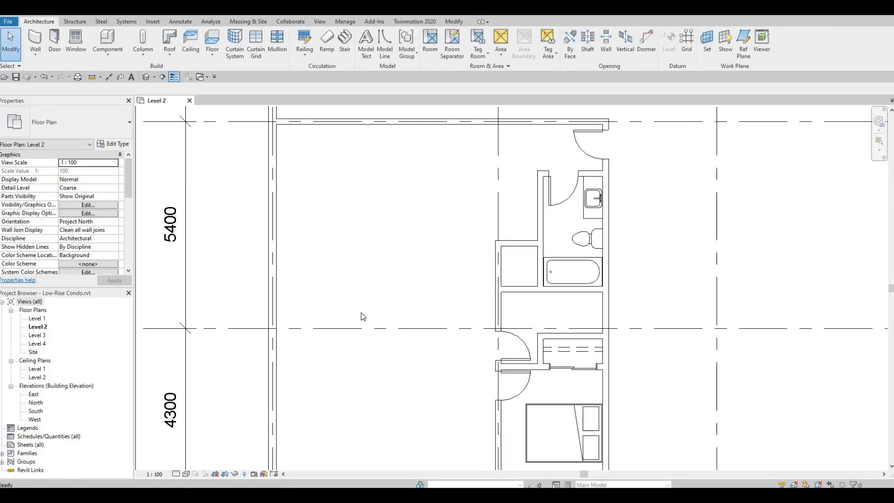
Draw an L-shaped Interiorr Wall 1 partition from the south exterior wall, about 2400 mm from the west exterior wall, up and across to that west wall.
scroll(419, 261, down, 1)
middle_drag(418, 261, 455, 226)
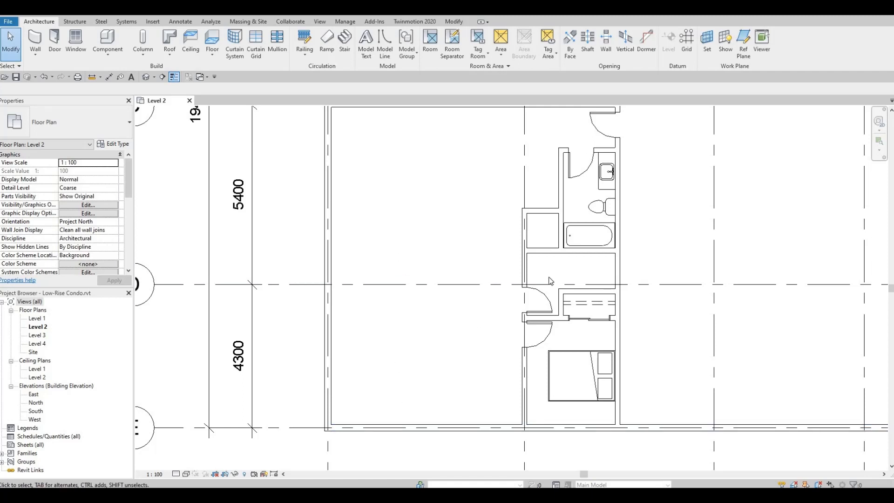
click(526, 264)
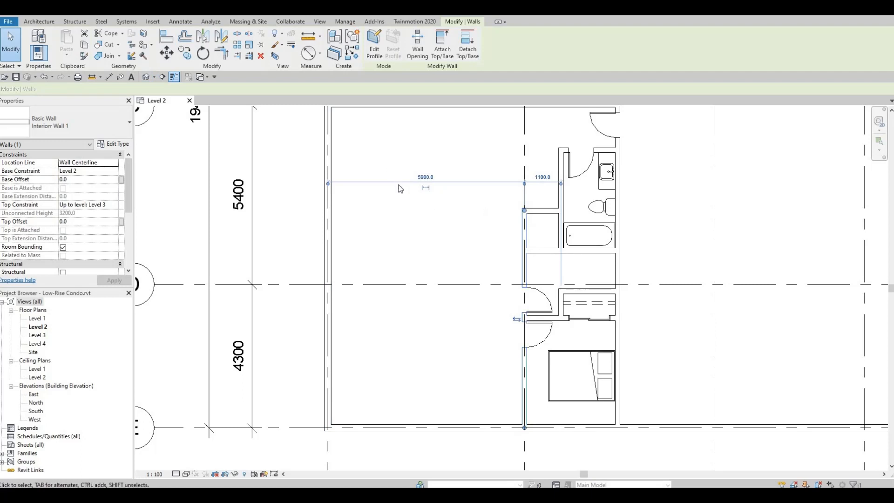
key(w)
key(a)
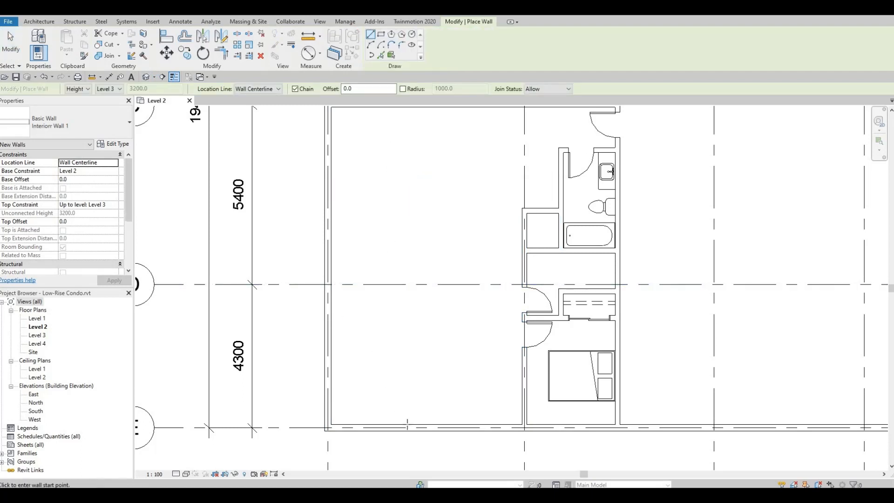
click(408, 424)
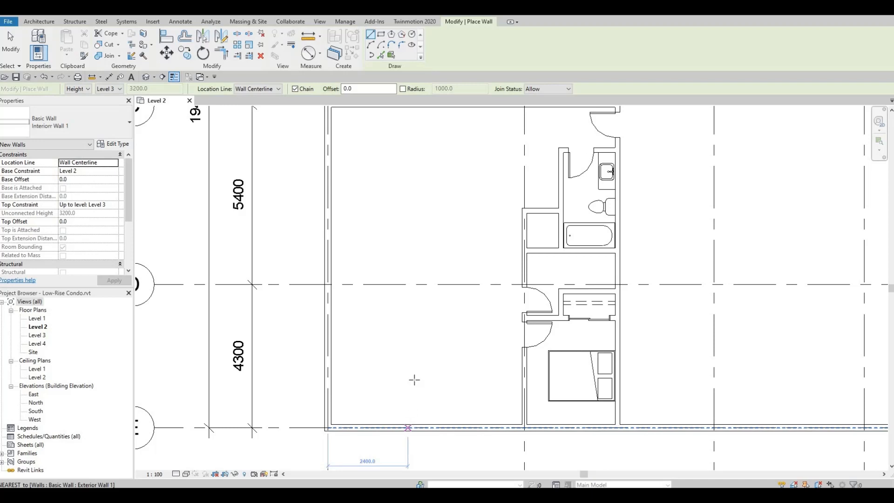
click(408, 239)
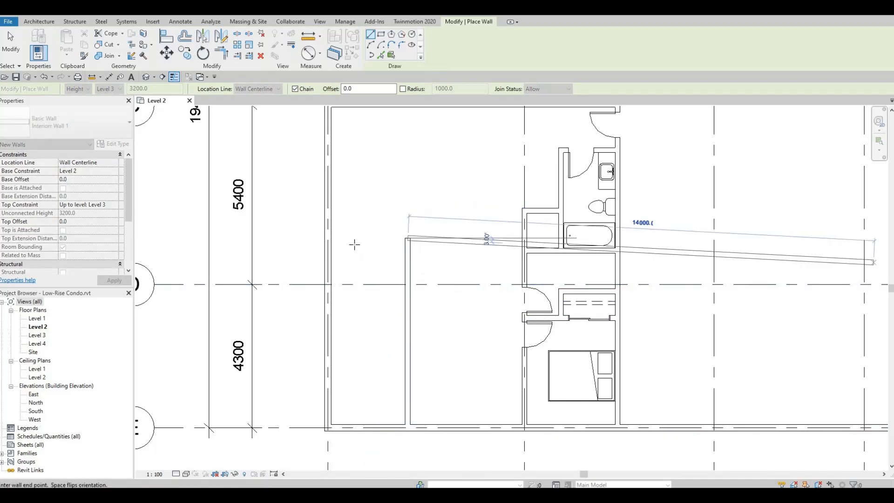
click(331, 237)
key(Escape)
key(Escape)
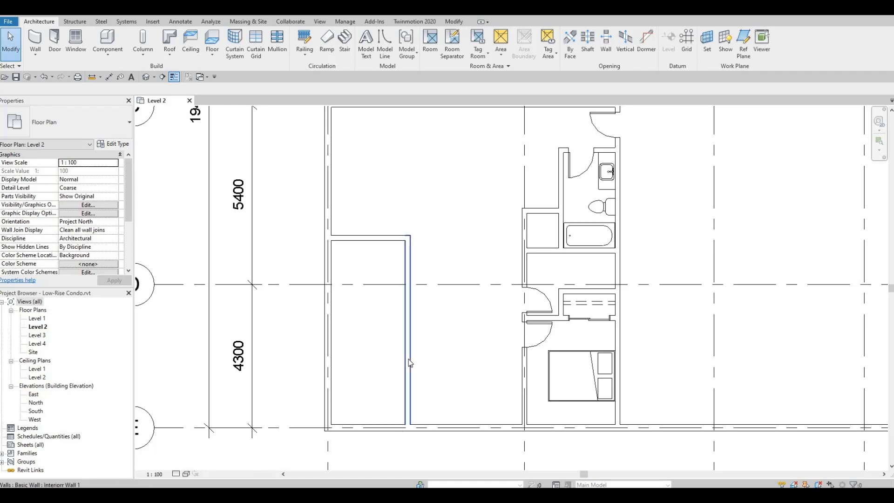
Set the new vertical partition's distance from the west exterior wall to 2800 mm.
click(400, 388)
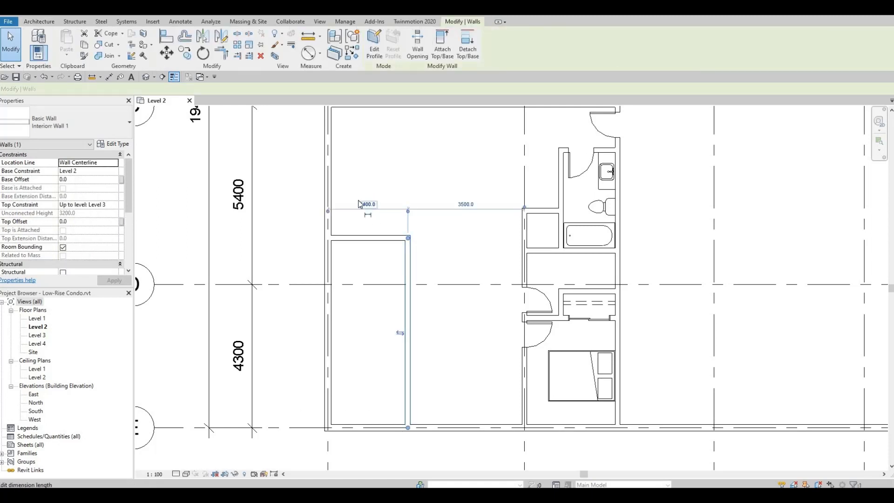
scroll(366, 201, up, 1)
click(363, 203)
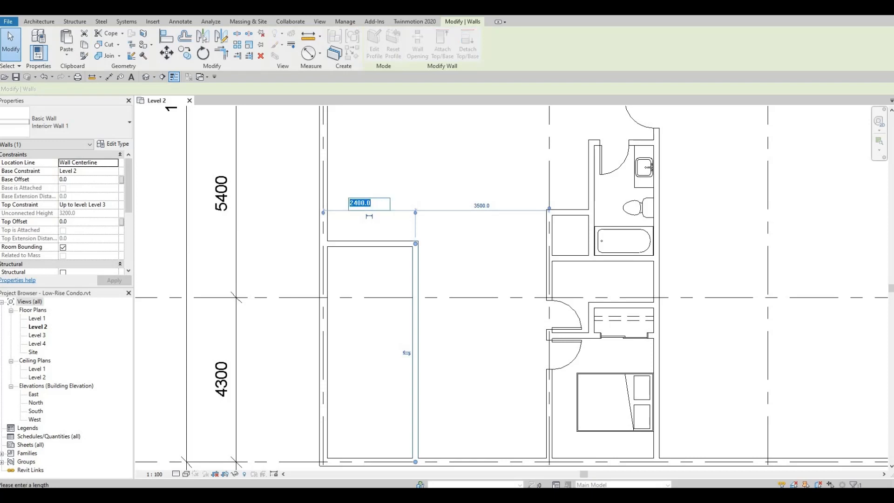
text(28)
key(Return)
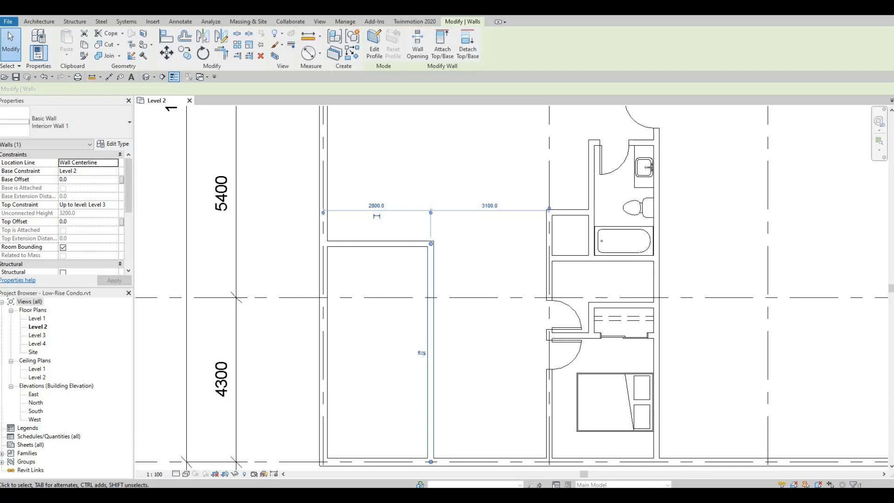
Reference the new horizontal partition's temporary dimension to the south exterior wall and set that distance to 4250 mm.
click(371, 248)
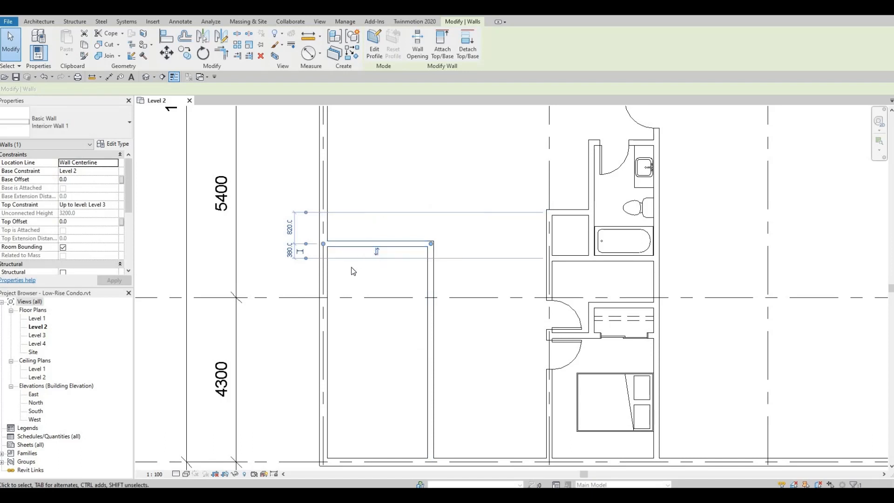
click(451, 240)
middle_drag(382, 251, 450, 210)
click(446, 205)
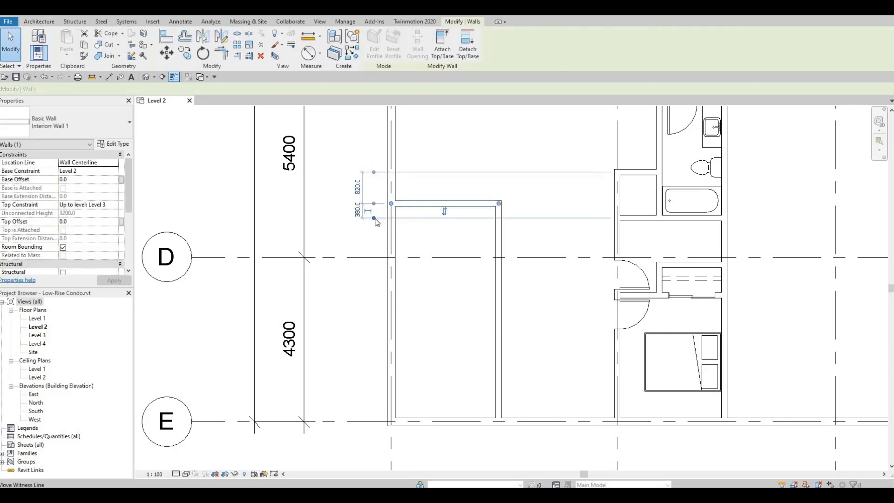
drag(374, 218, 403, 423)
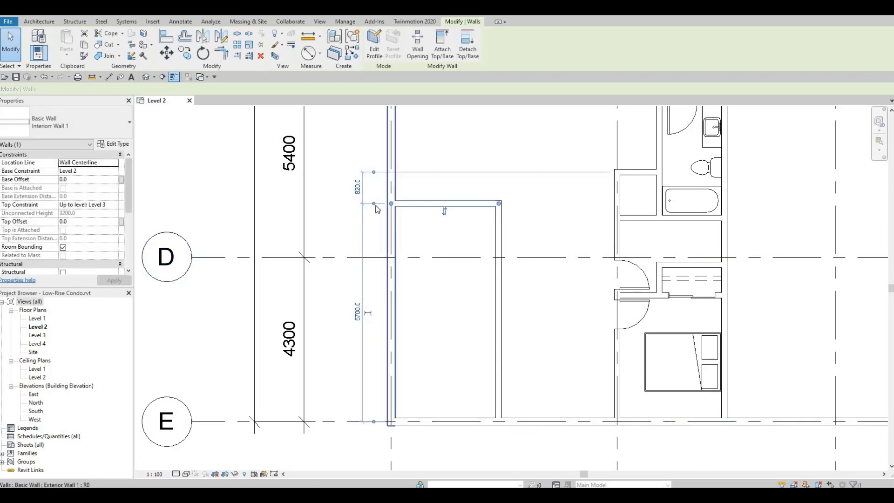
drag(373, 204, 373, 204)
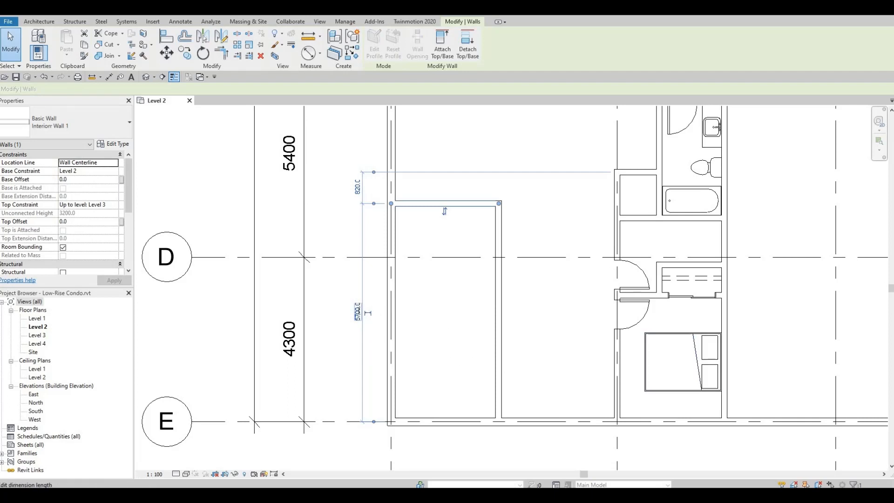
click(359, 312)
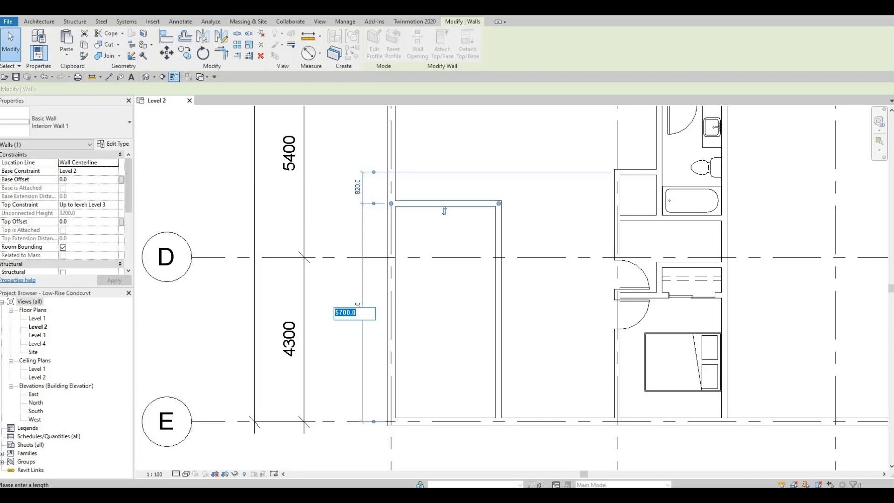
text(4250)
key(Return)
click(342, 313)
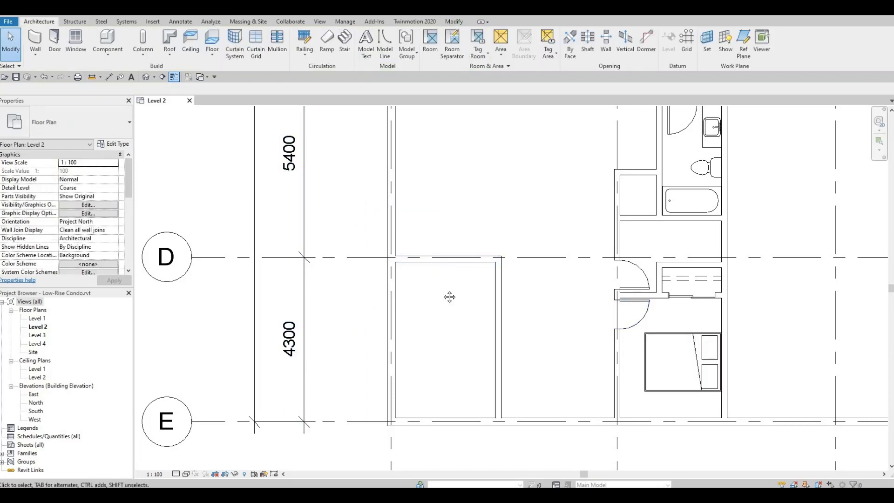
Nudge the new horizontal partition upward until it is centred on gridline D.
scroll(454, 303, up, 3)
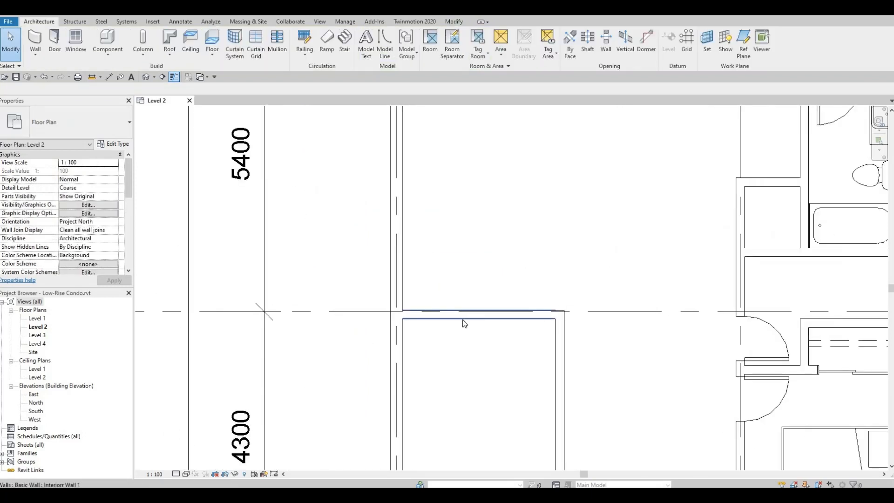
click(465, 311)
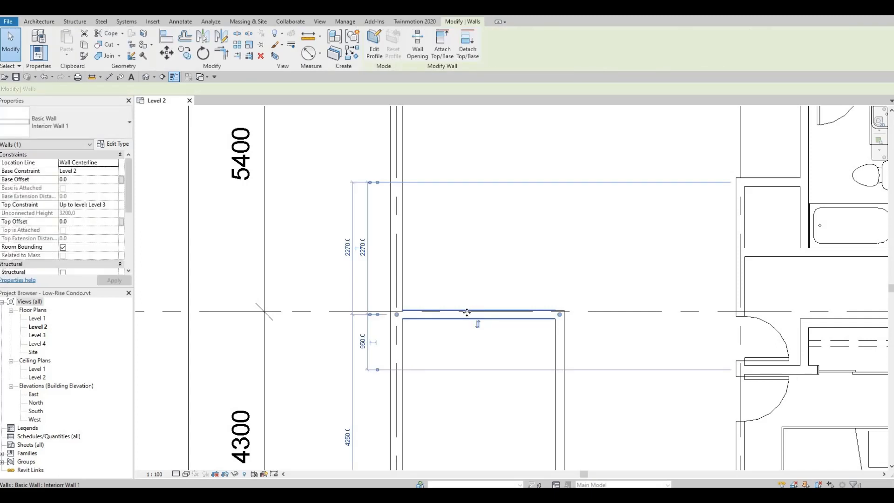
key(Up)
key(Up)
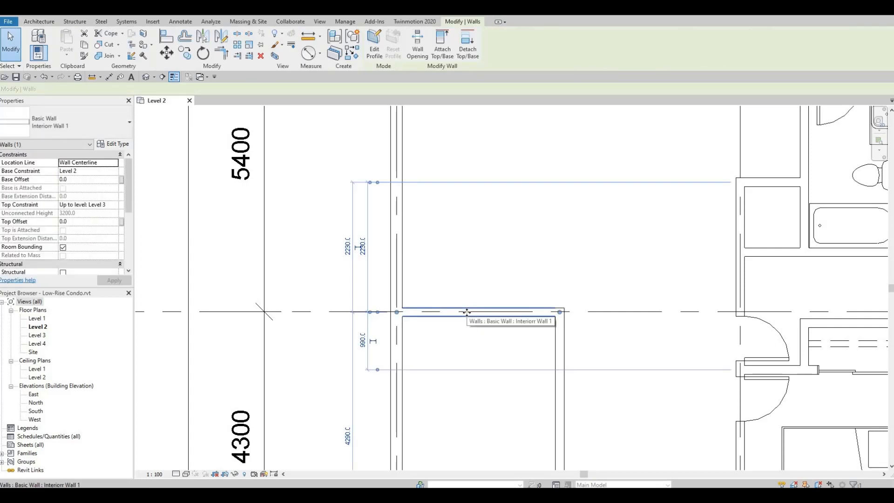
click(464, 331)
Draw a vertical Interiorr Wall 1 partition from the gridline D partition, about 500 mm from its east end, up to the gridline C wall.
scroll(485, 275, down, 4)
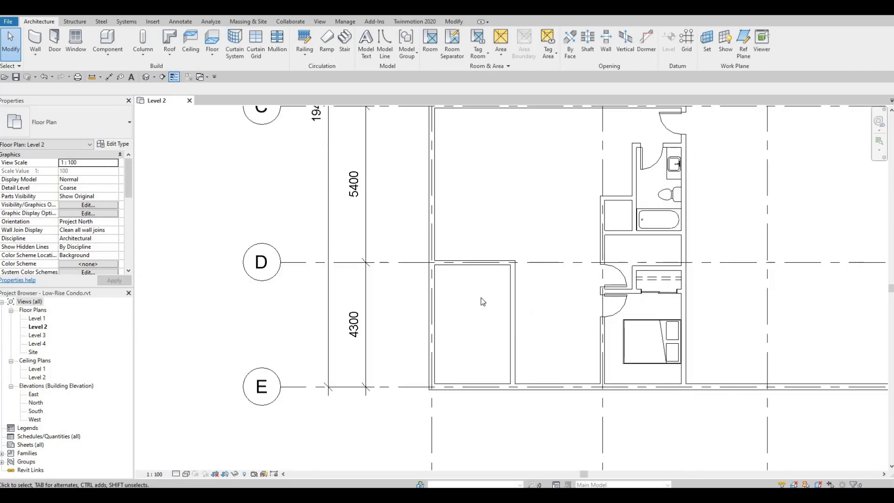
middle_drag(485, 301, 475, 315)
middle_drag(439, 217, 429, 243)
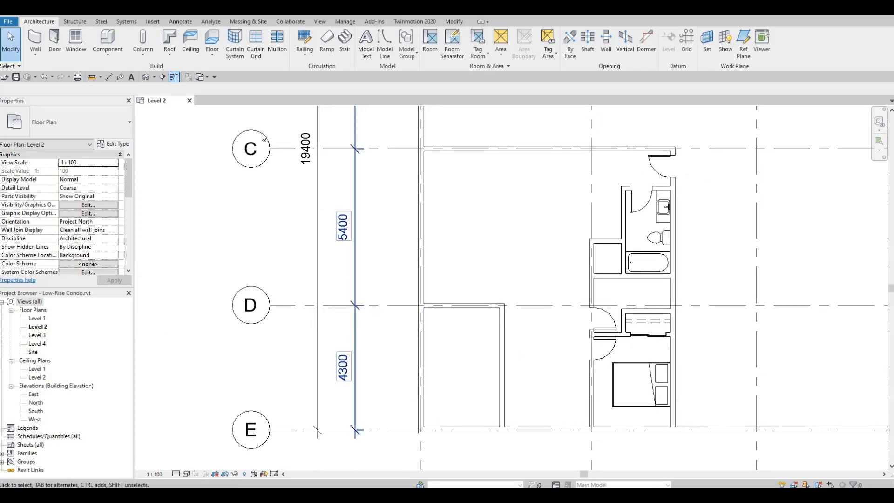
click(499, 326)
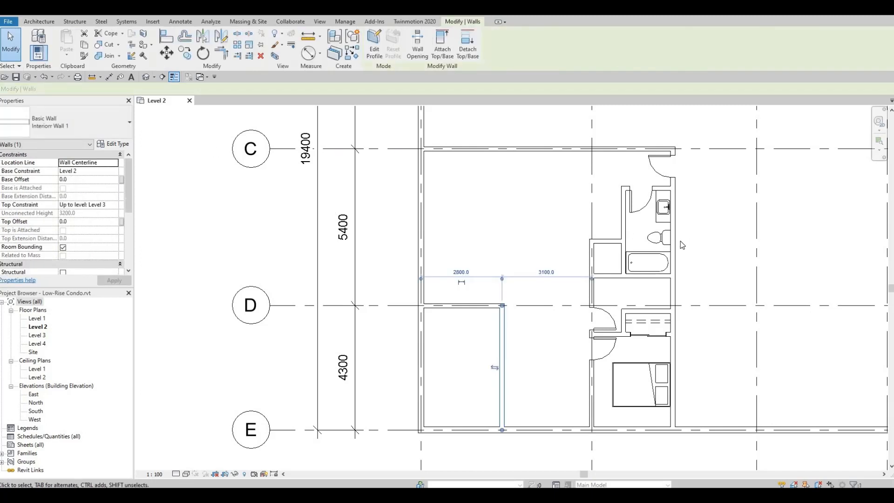
click(354, 56)
scroll(487, 286, up, 2)
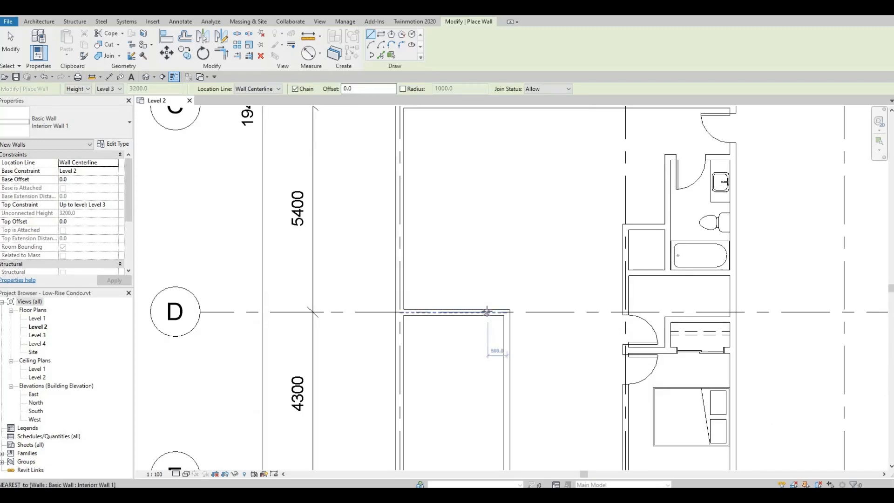
click(487, 311)
middle_drag(487, 150, 469, 229)
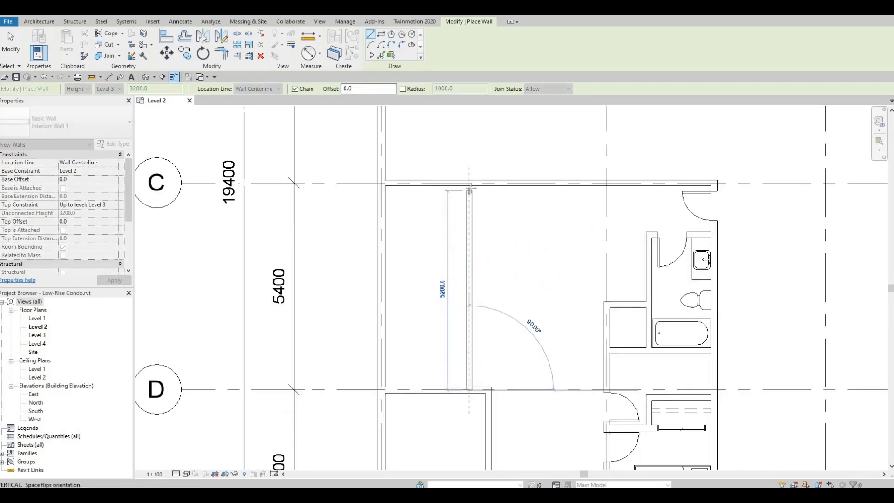
click(469, 186)
key(Escape)
key(Escape)
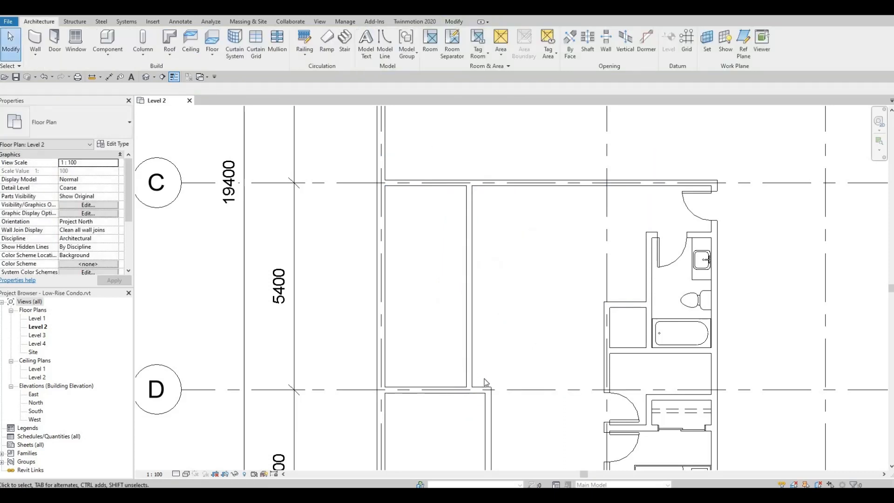
Place an M_Bed-Box 1525 x 2007mm Queen bed in the southwest bedroom, rotated with its headboard against the west exterior wall.
middle_drag(479, 375, 437, 228)
scroll(423, 303, down, 3)
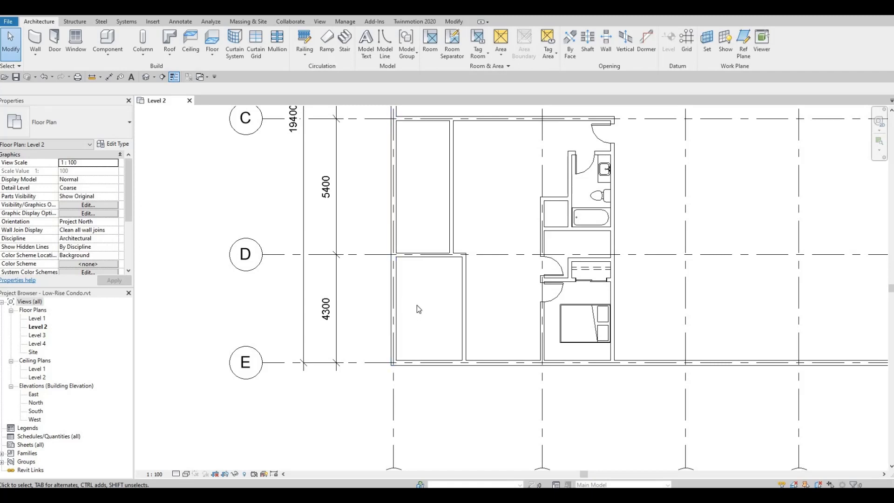
middle_drag(447, 250, 437, 299)
scroll(437, 299, up, 4)
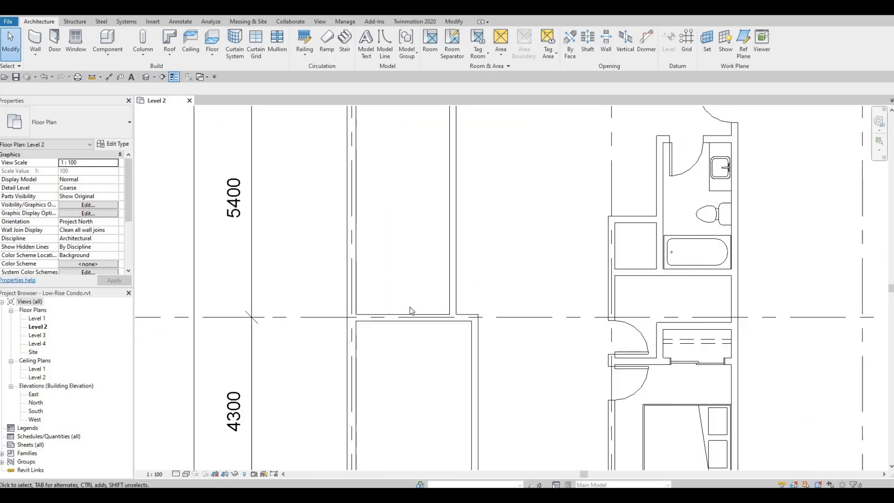
scroll(440, 303, down, 3)
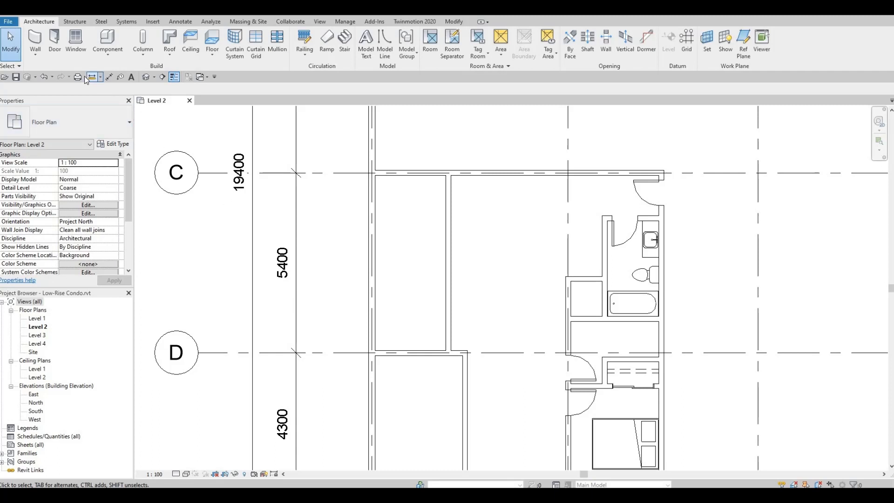
click(108, 40)
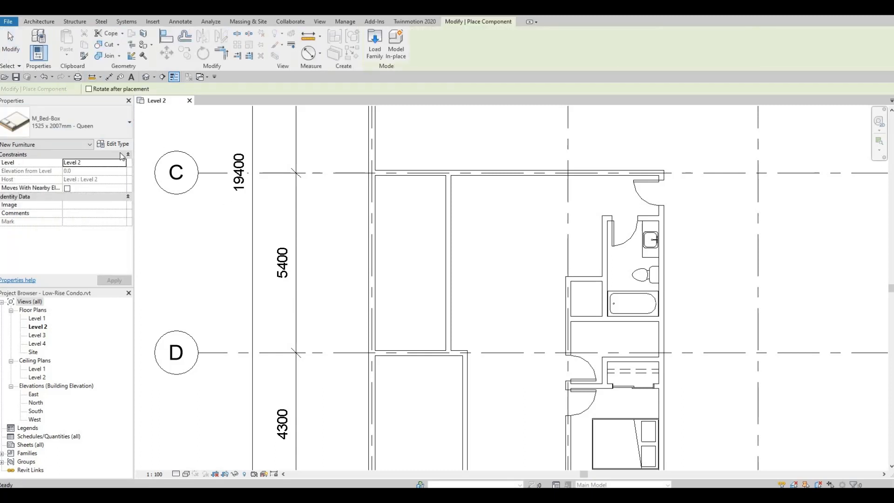
middle_drag(407, 421, 449, 319)
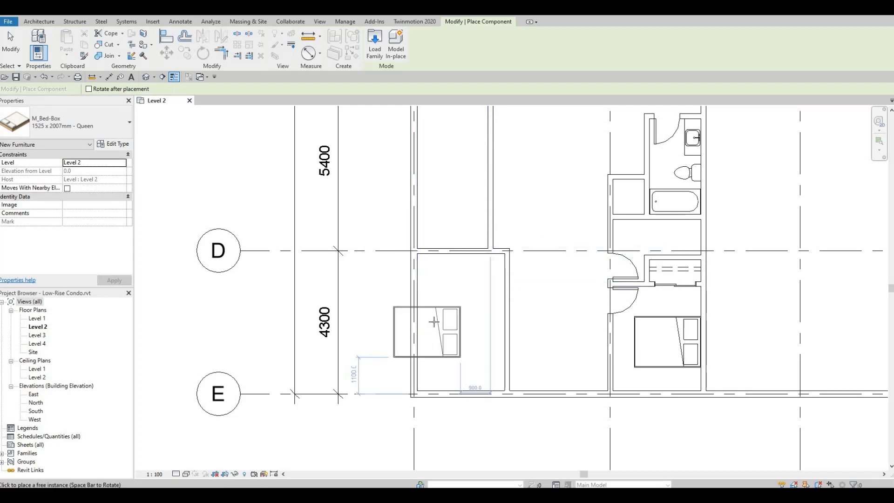
key(space)
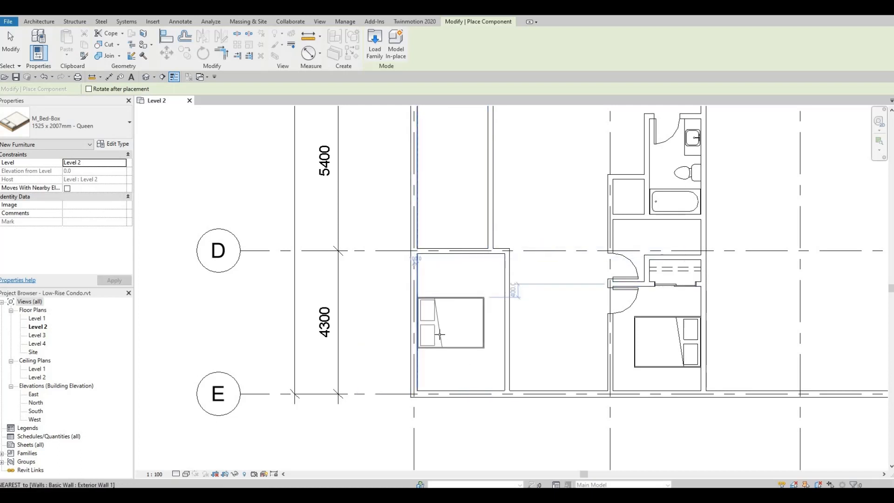
click(439, 334)
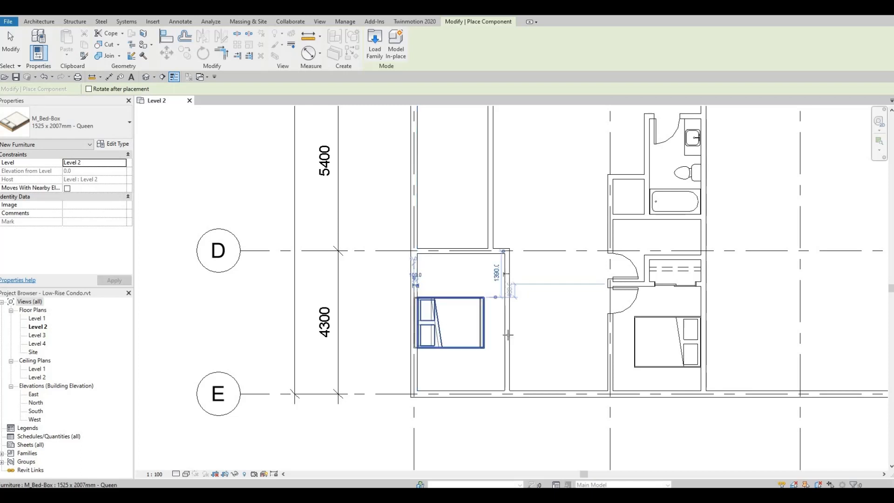
key(Escape)
Nudge the new bed north until it is about 1090 mm from the partition on gridline D.
click(471, 349)
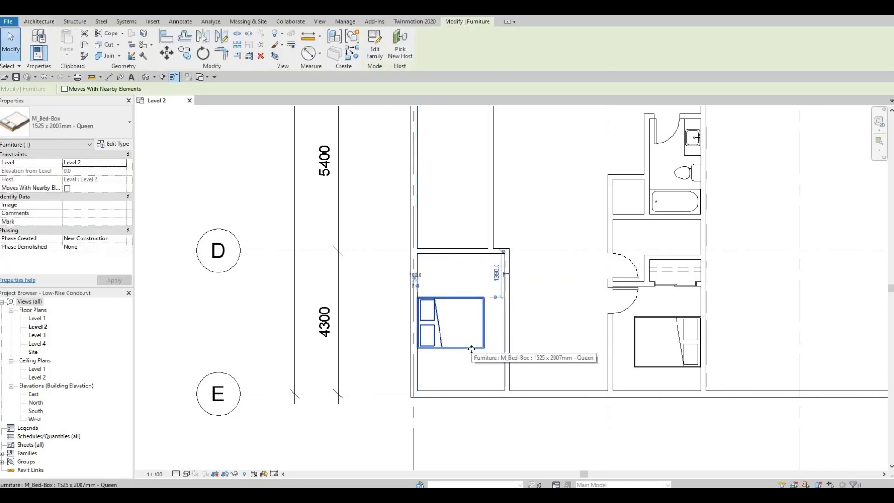
key(Up)
key(Up)
key(Up)
key(Up)
key(Up)
key(Up)
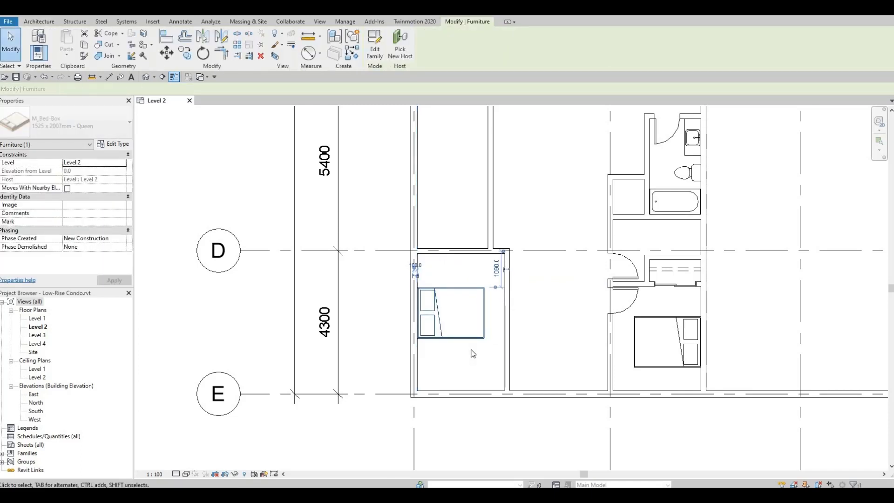
key(Escape)
Place an M_Tub-Rectangular-2D bathtub on the west face of the new vertical partition, centred about 1000 mm south of gridline C.
middle_drag(496, 241, 484, 291)
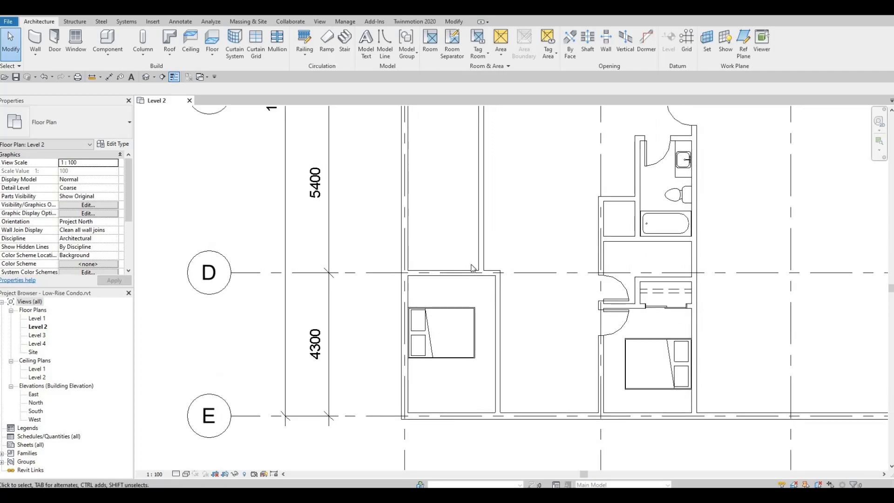
middle_drag(485, 256, 482, 264)
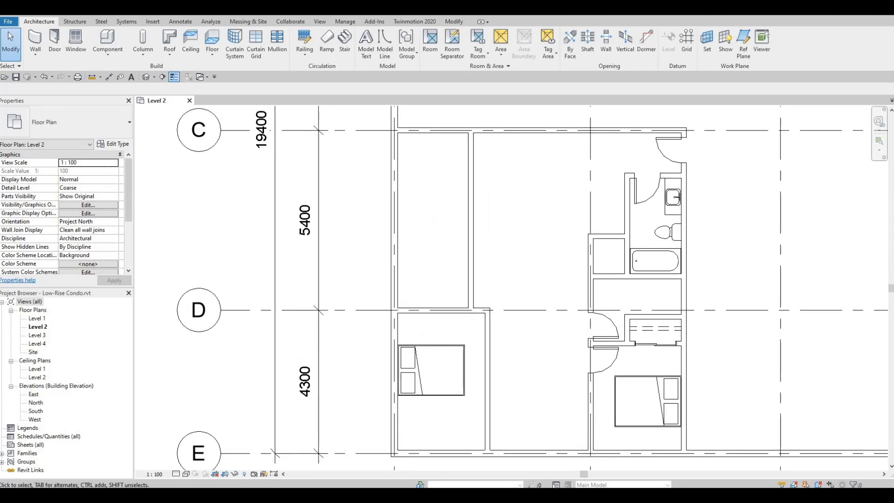
middle_drag(676, 197, 674, 223)
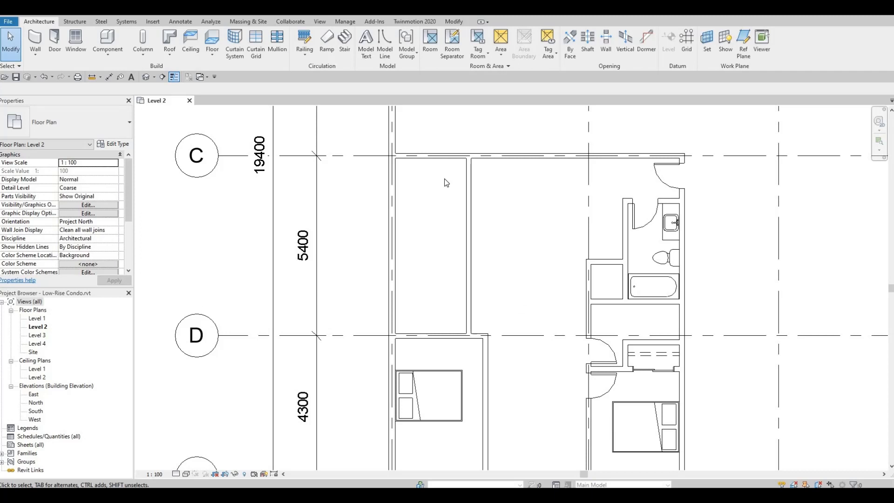
click(110, 52)
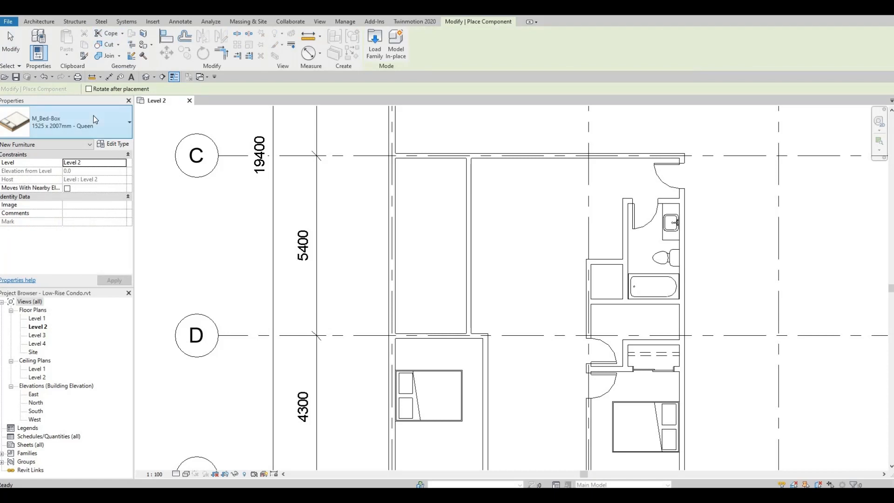
click(93, 119)
scroll(65, 247, down, 5)
scroll(64, 247, down, 7)
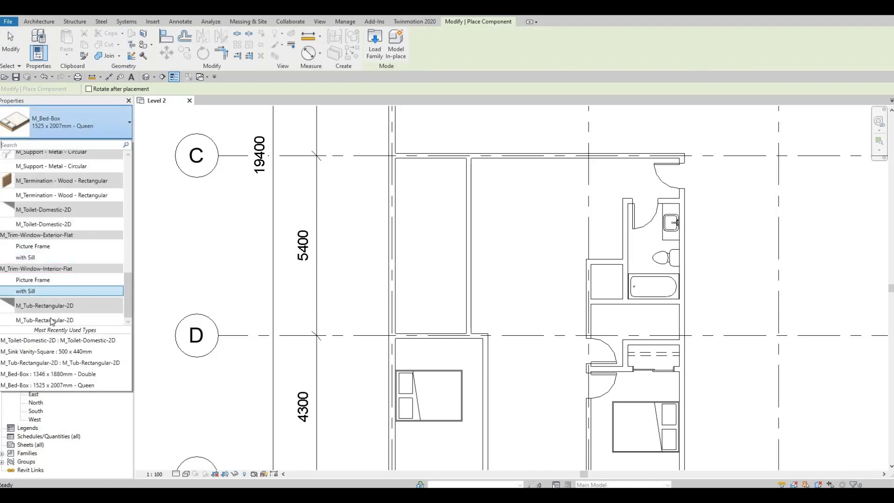
click(52, 320)
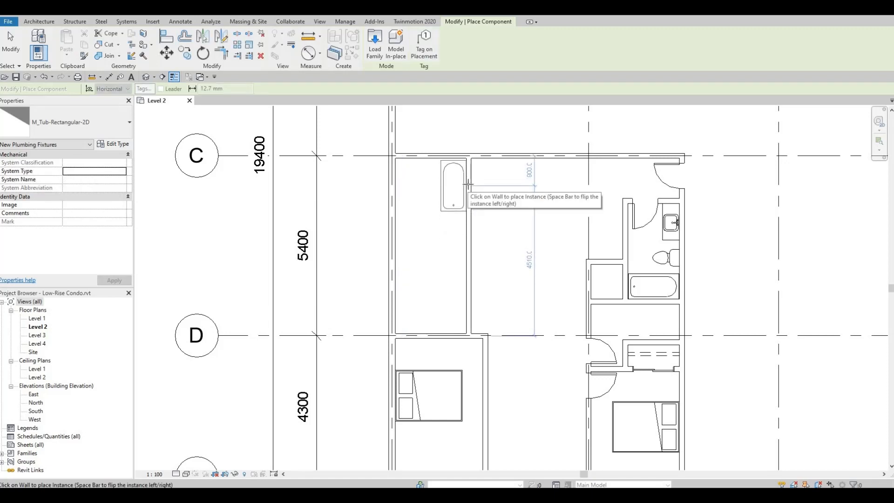
click(467, 186)
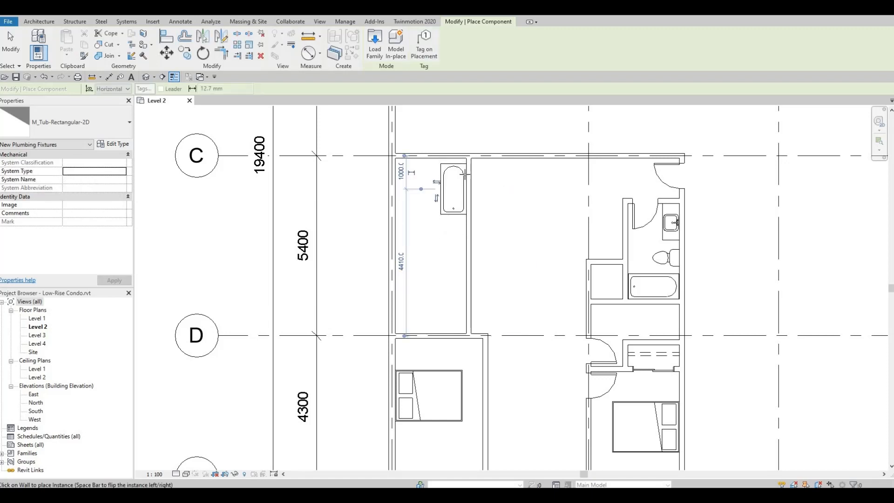
key(Escape)
key(Escape)
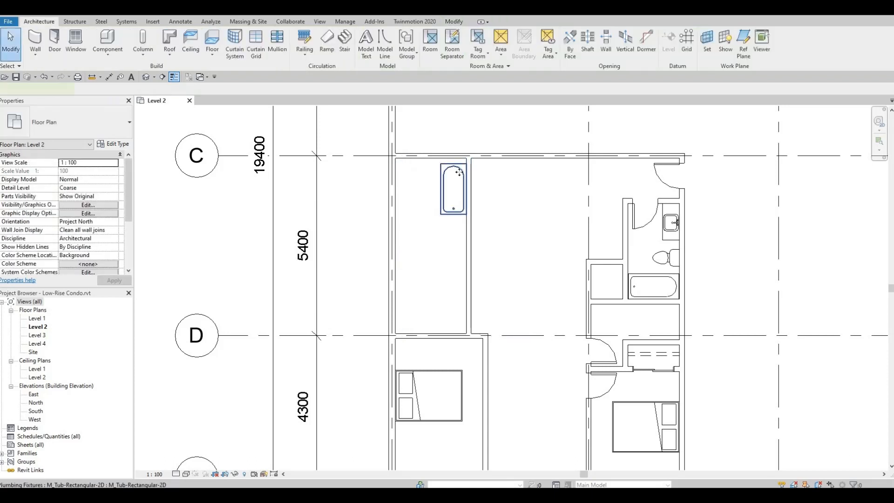
Nudge the new bathtub north against the wall on gridline C.
click(459, 173)
key(Up)
key(Up)
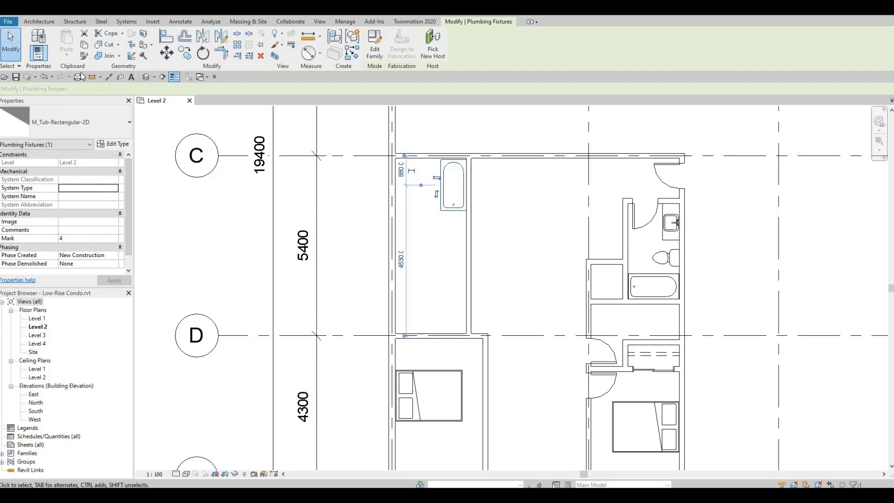
click(91, 118)
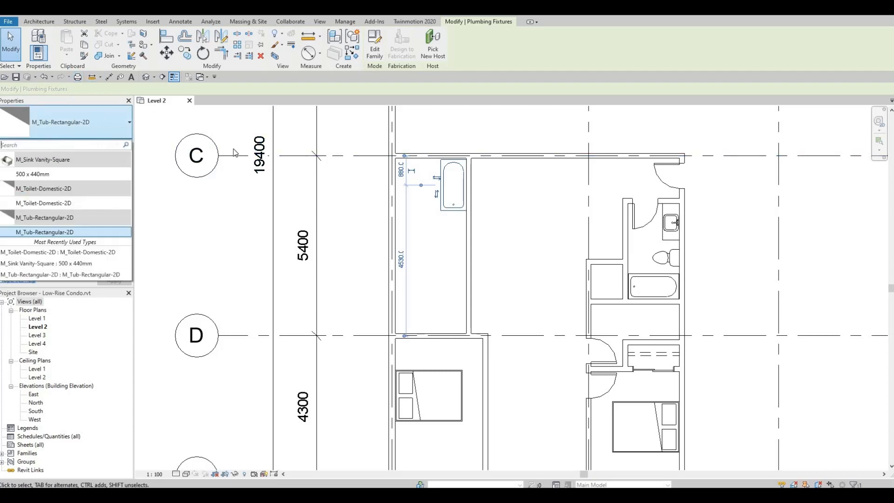
click(233, 152)
key(Escape)
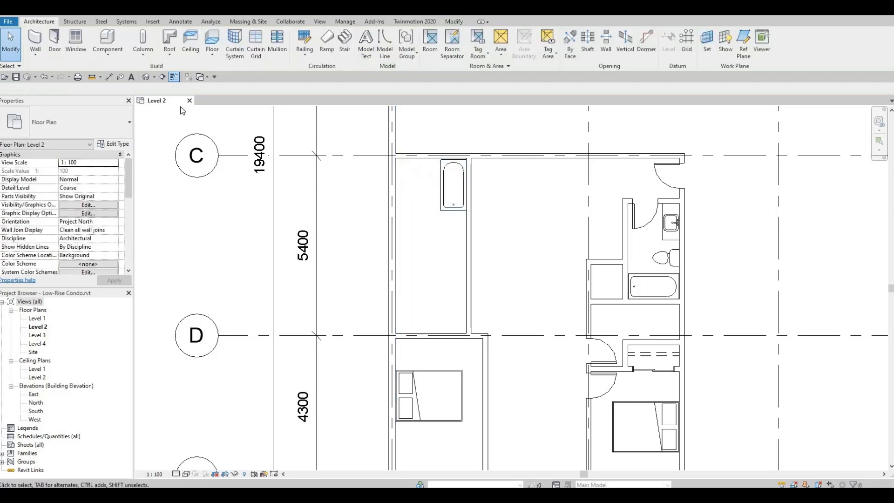
Place an M_Toilet-Domestic-2D toilet on the same partition just south of the bathtub, about 2300 mm from gridline C.
click(111, 38)
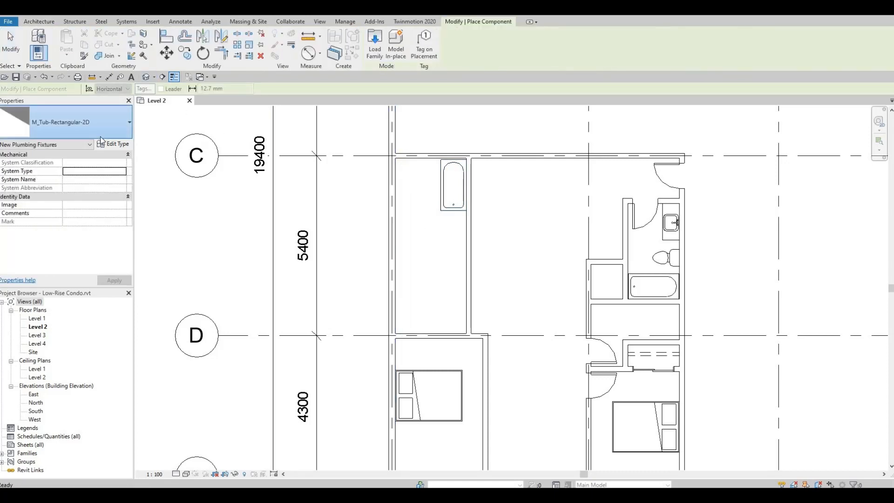
click(99, 135)
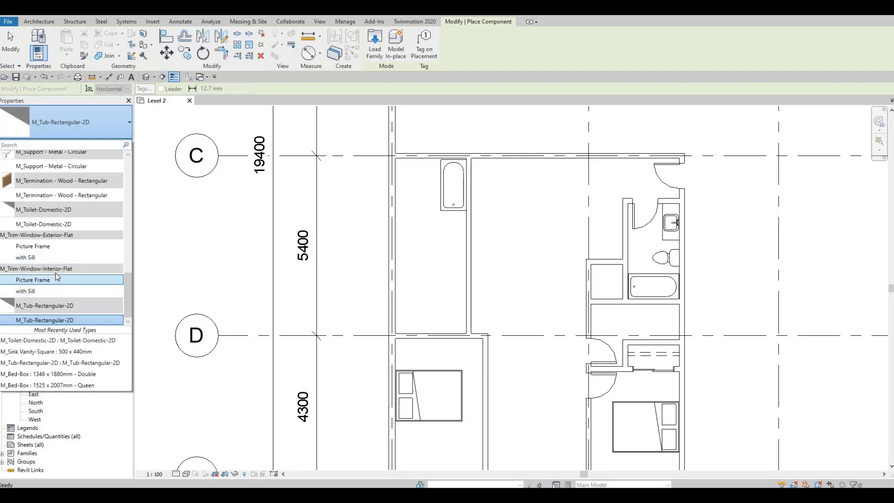
scroll(55, 268, up, 1)
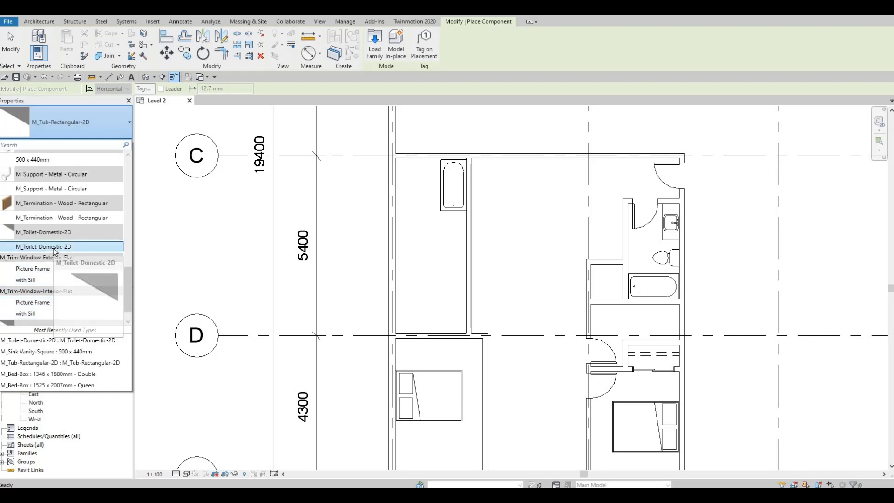
click(53, 247)
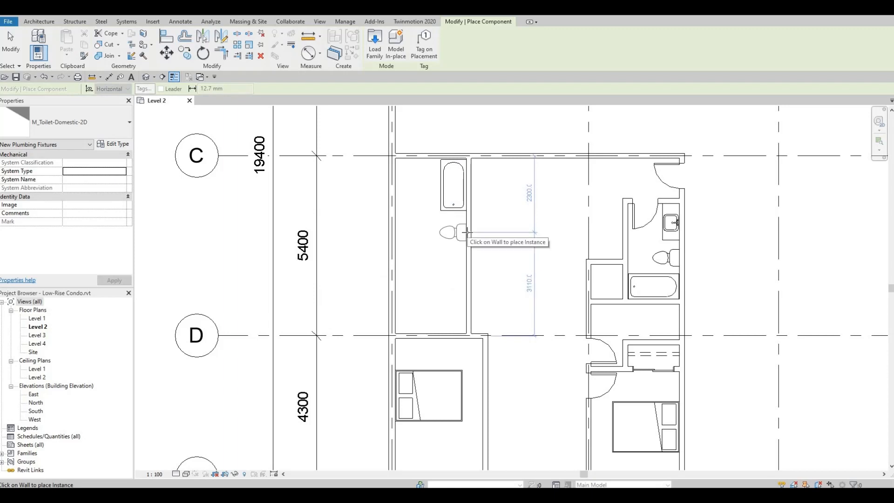
click(466, 234)
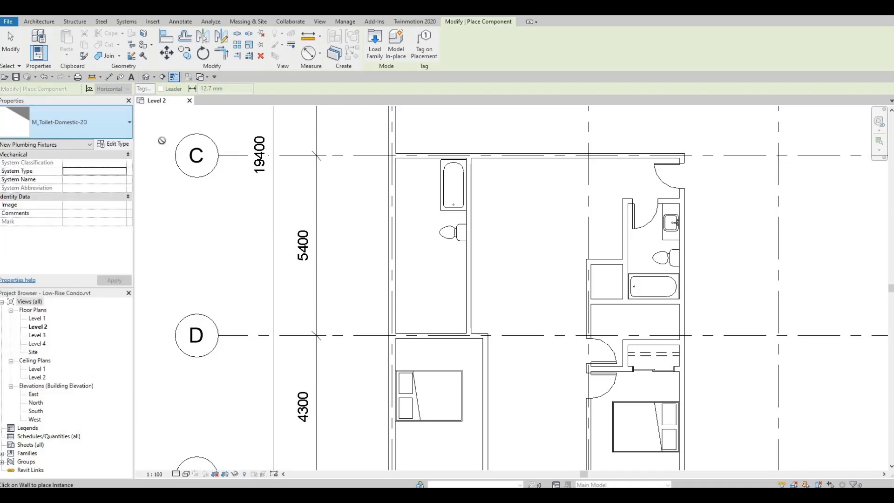
key(Escape)
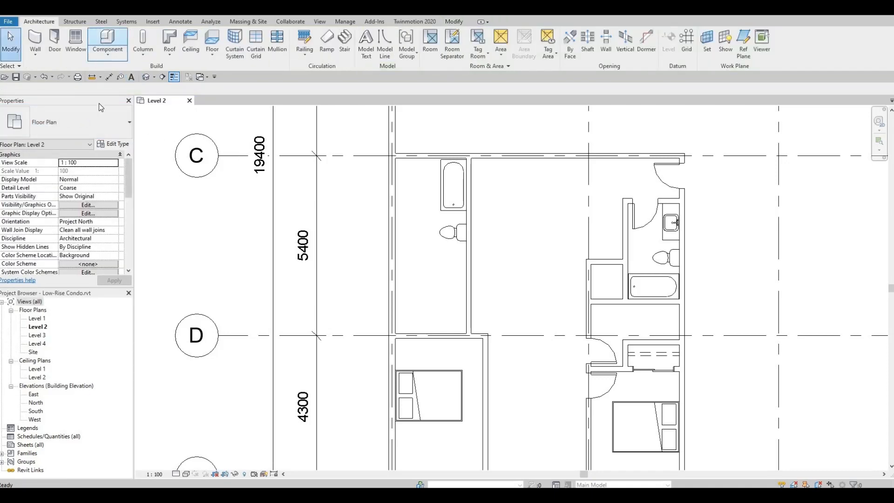
Place two M_Sink Vanity-Square 500 x 440mm sinks, one south of the other, along the exterior wall opposite the new bathtub.
click(100, 41)
click(70, 122)
scroll(66, 216, up, 2)
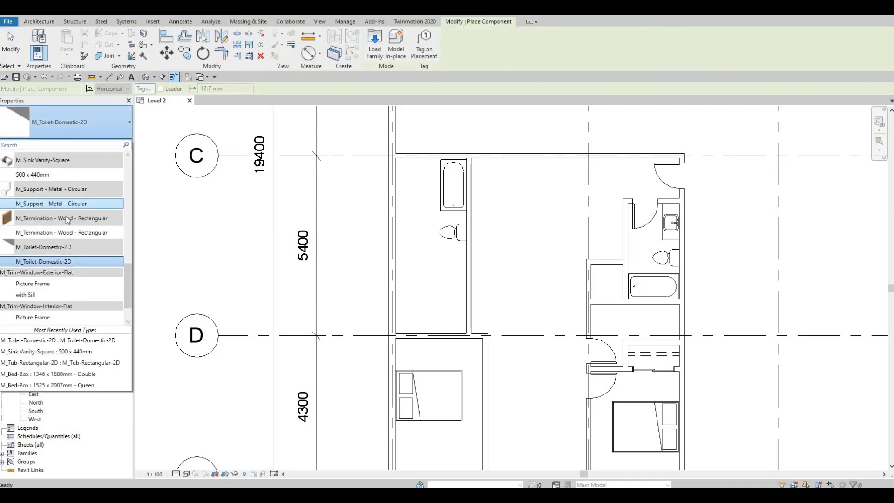
click(82, 200)
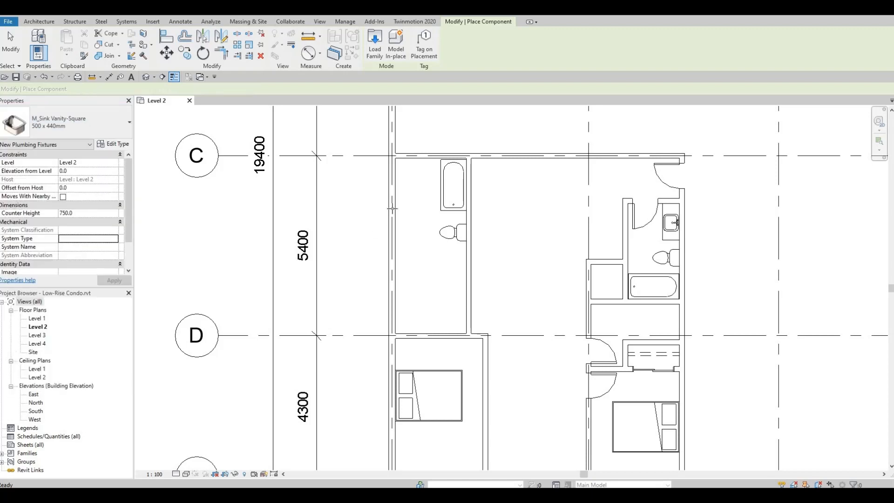
scroll(411, 181, up, 1)
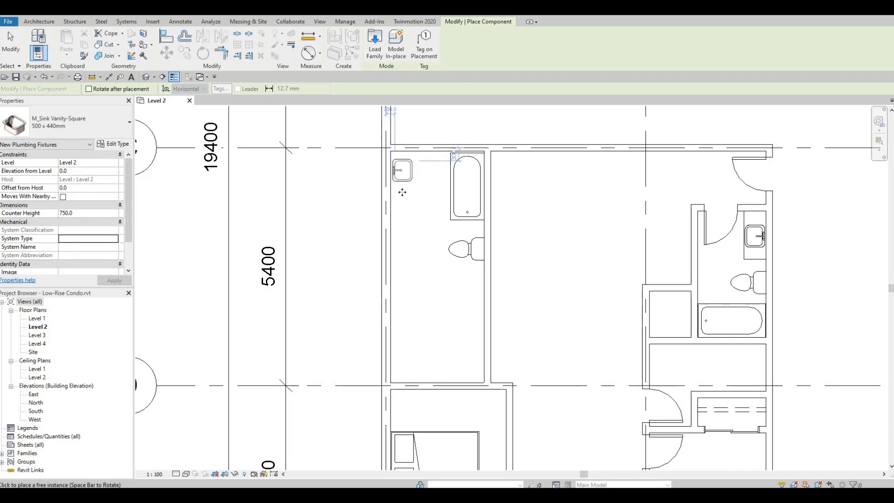
click(402, 192)
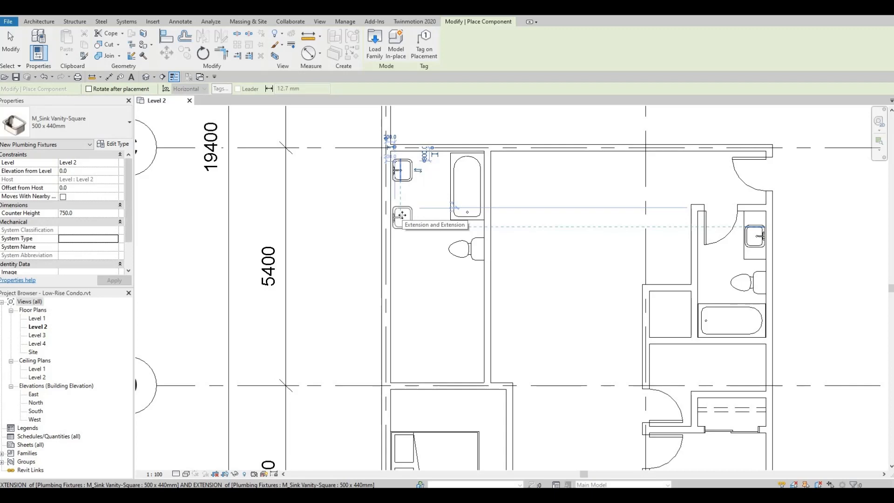
click(402, 215)
key(Escape)
key(Escape)
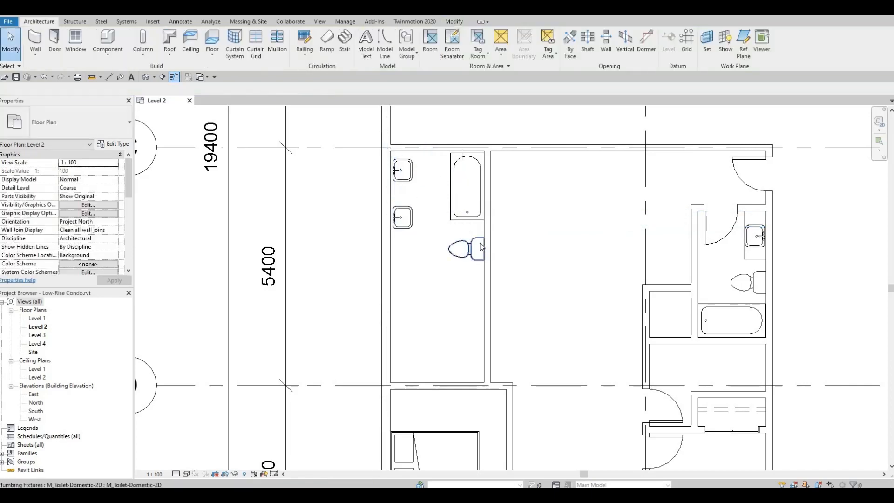
Nudge the toilet north to about 2140 mm from gridline C and shift both sinks south, the northern one to 500 mm from the gridline.
click(480, 245)
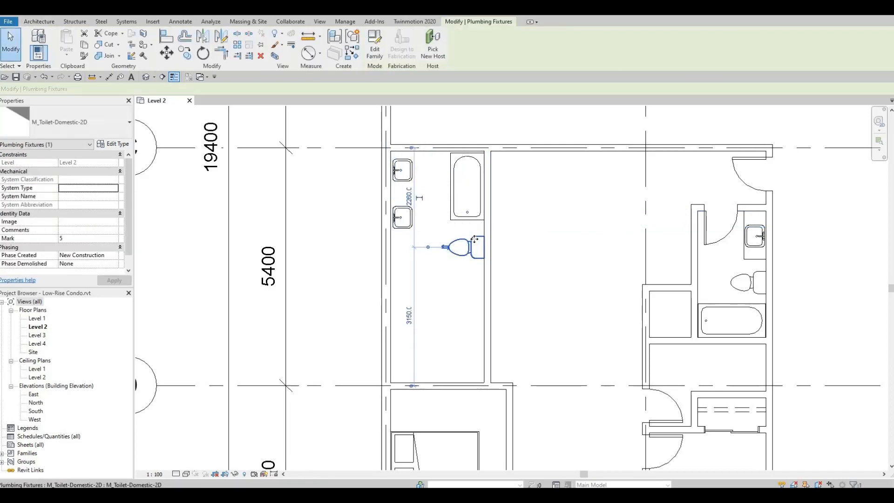
drag(474, 240, 474, 234)
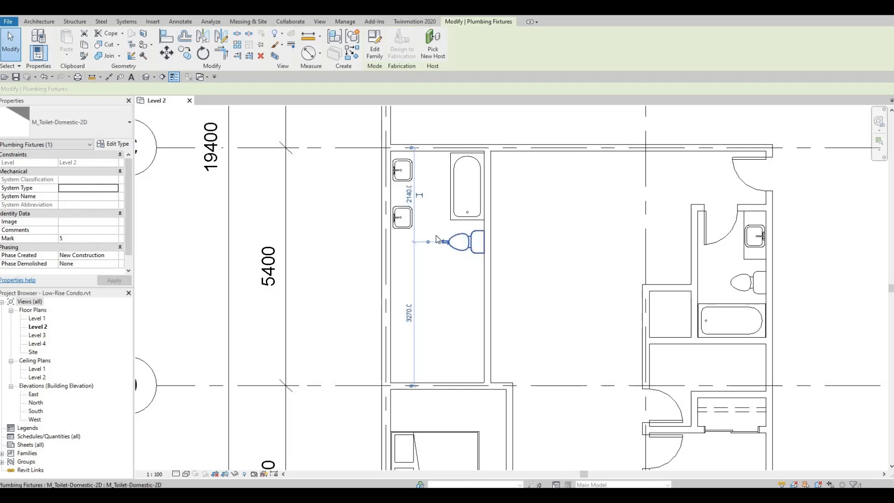
click(403, 226)
drag(403, 217, 403, 220)
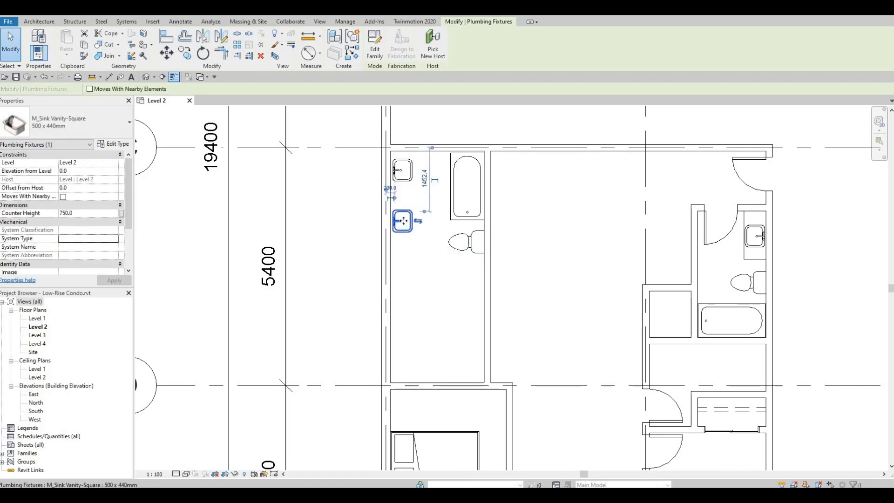
click(404, 177)
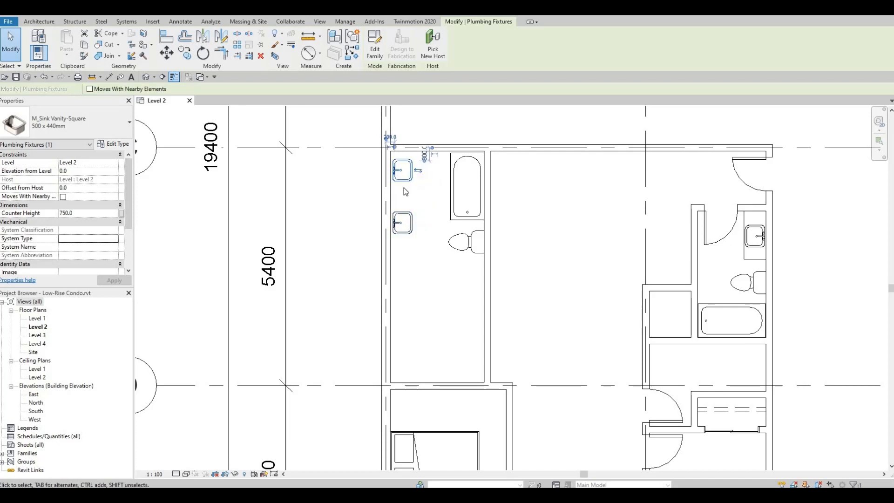
drag(404, 188, 404, 197)
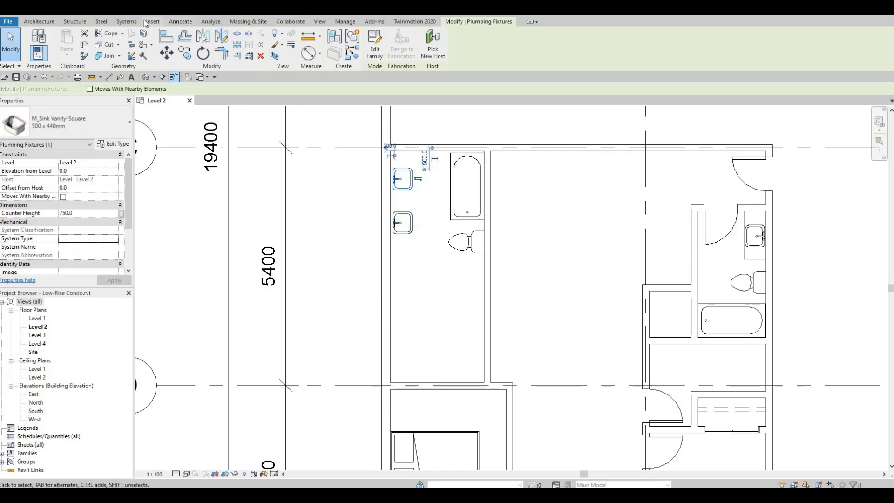
click(181, 21)
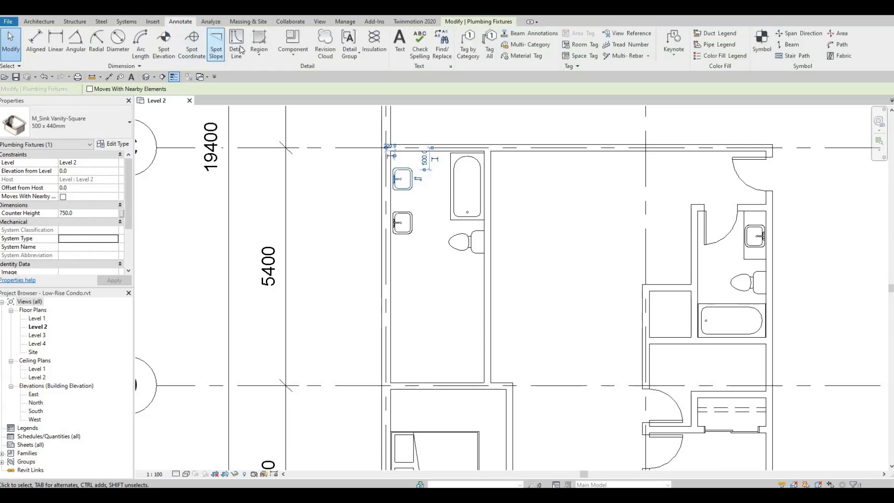
click(236, 45)
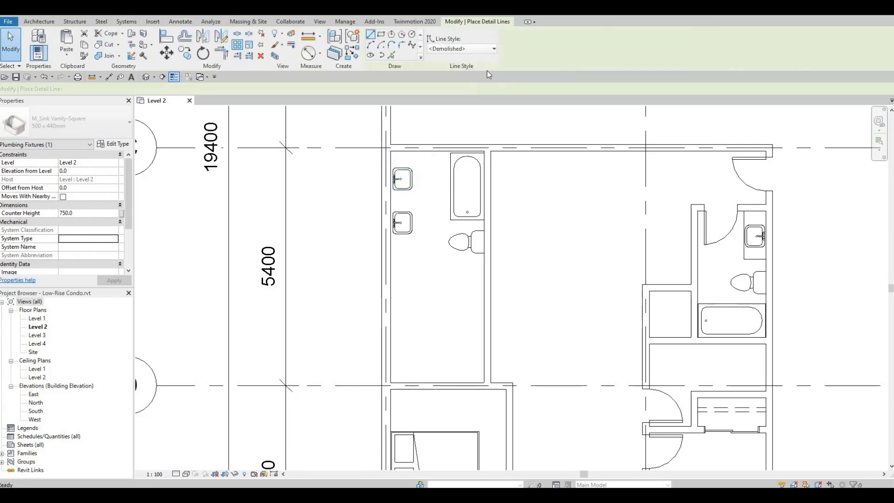
click(380, 34)
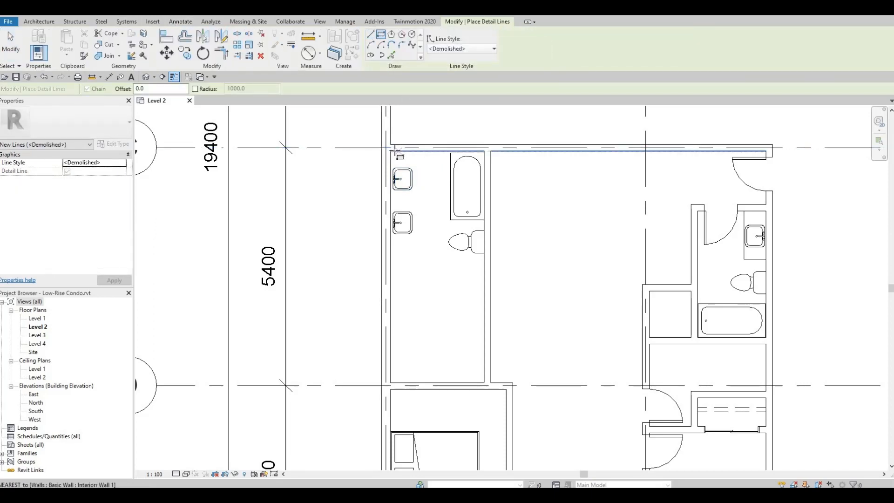
click(404, 228)
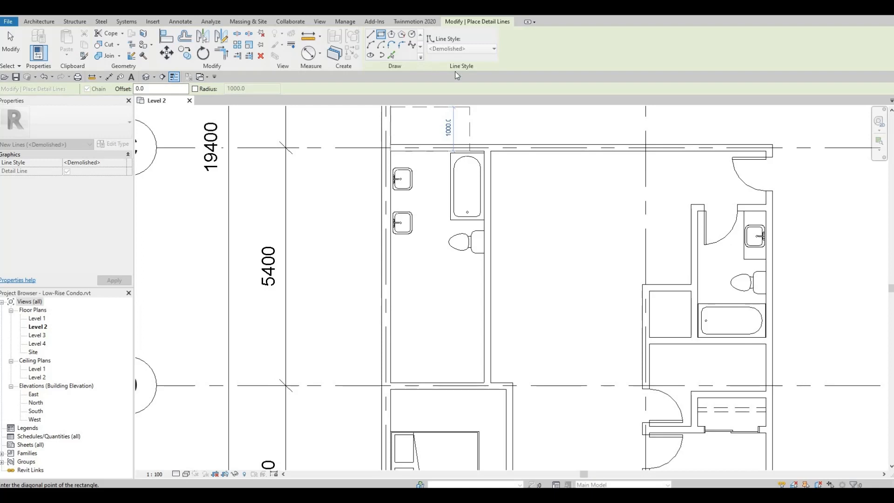
key(Escape)
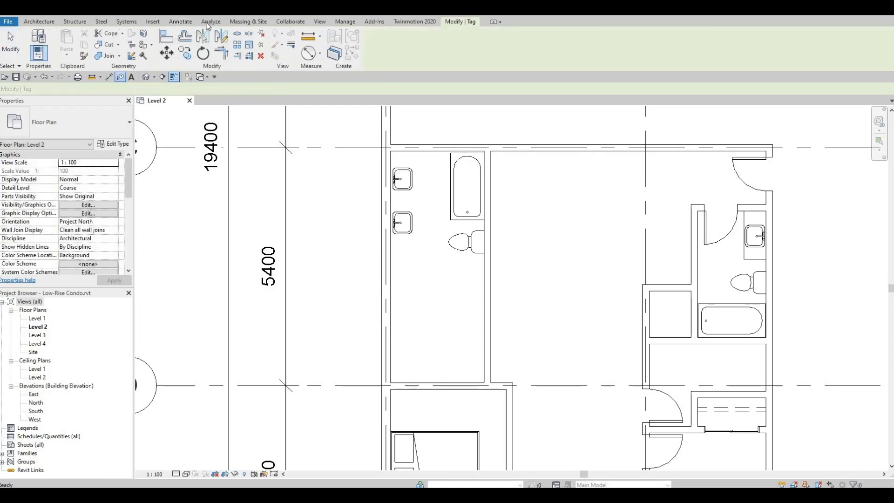
Draw a detail-line rectangle about 800 by 2600 mm around both sinks from the bathroom's northwest corner, using the Lines style.
click(150, 20)
click(182, 21)
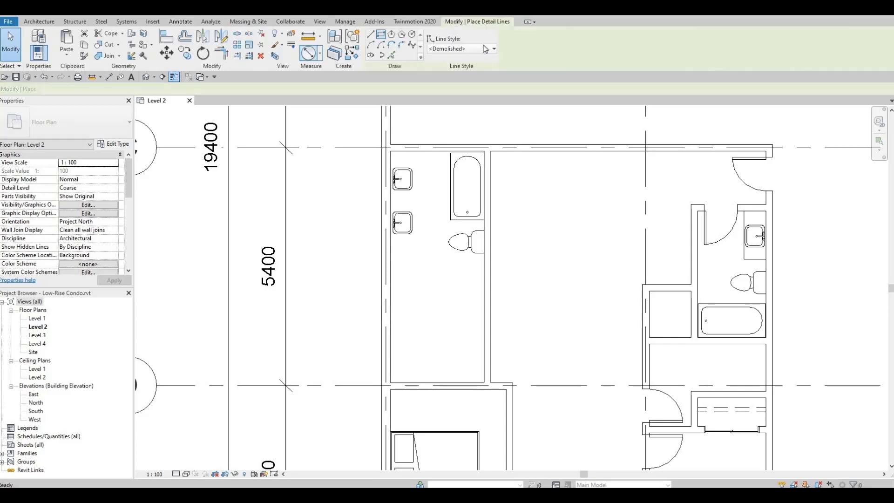
click(481, 50)
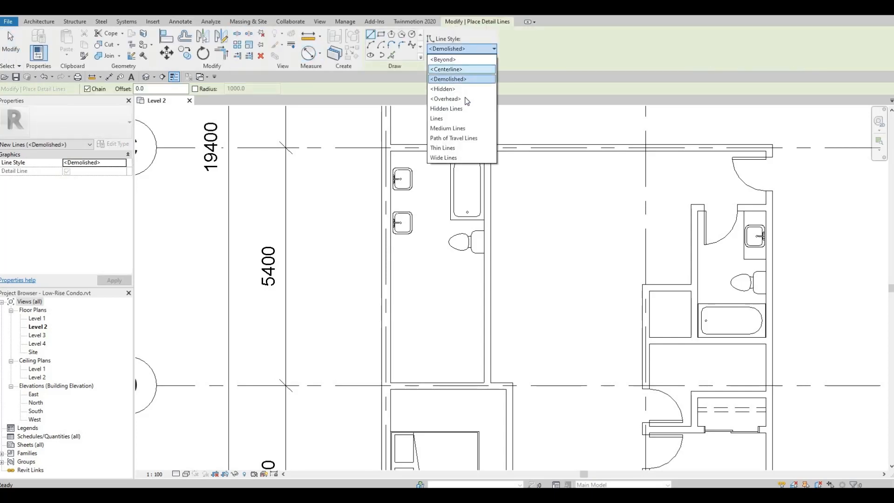
click(442, 119)
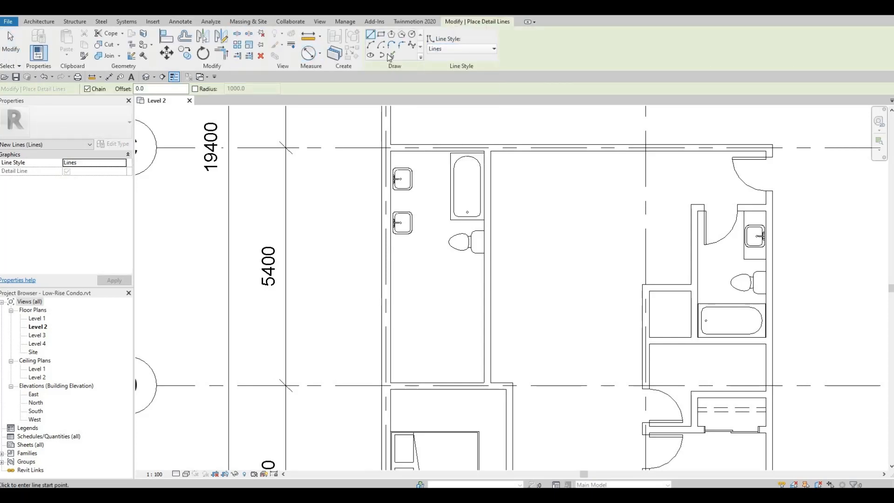
click(381, 35)
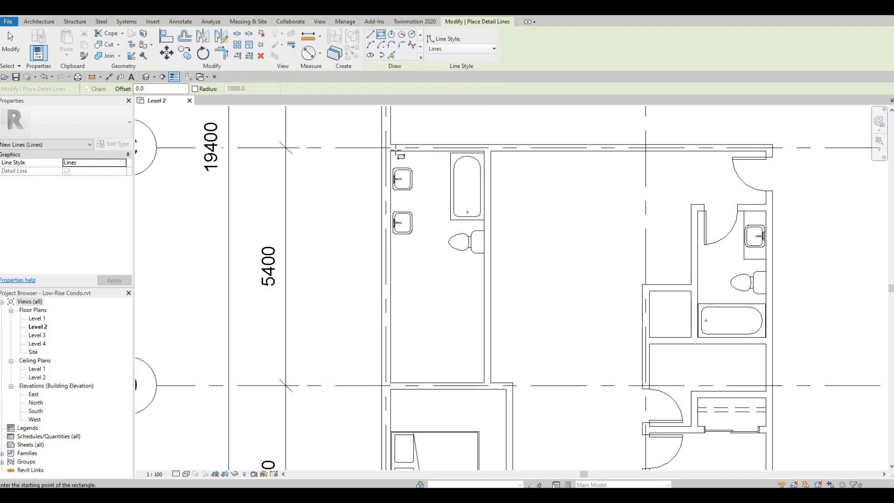
click(391, 151)
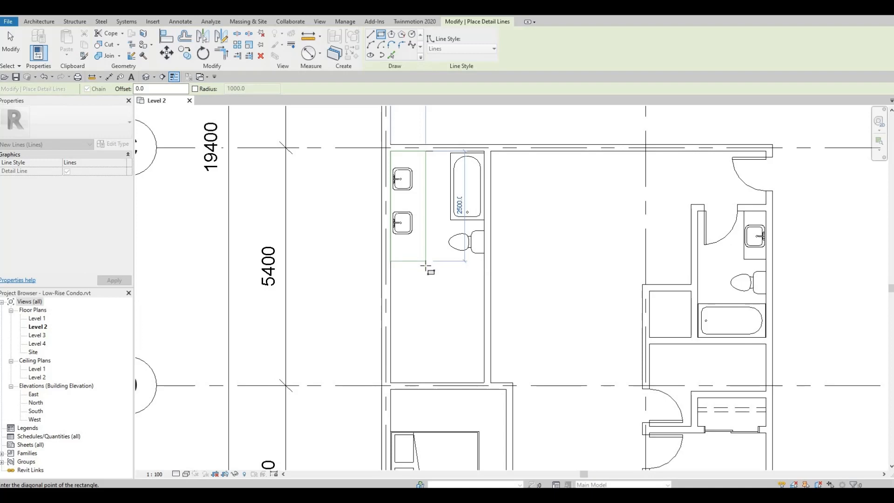
click(426, 264)
key(Escape)
key(Escape)
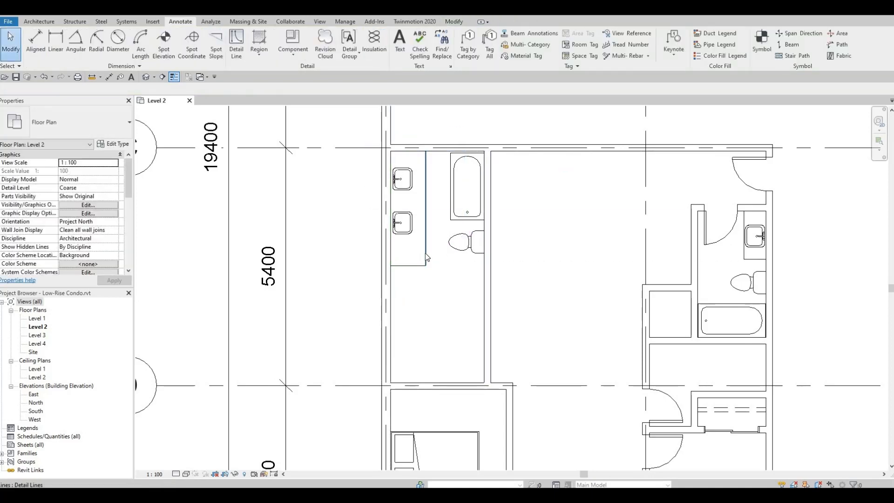
Nudge the south edge line of the vanity counter north to shorten the counter slightly.
click(426, 256)
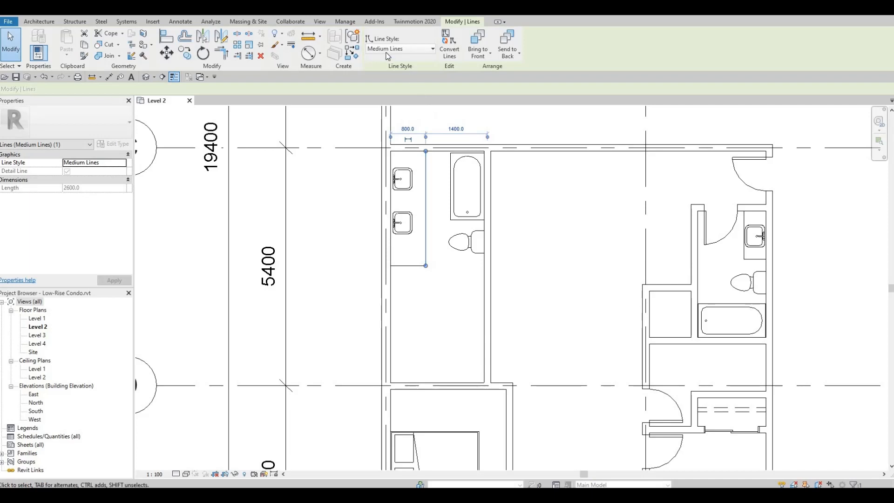
key(Escape)
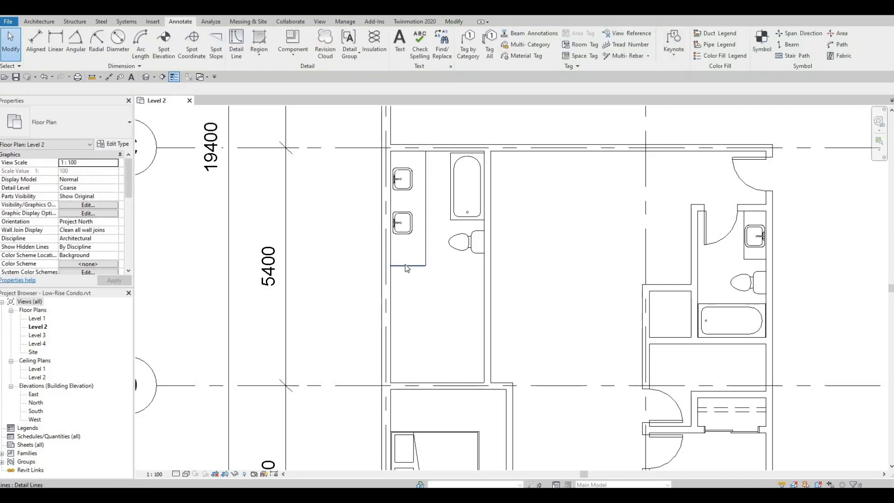
click(404, 266)
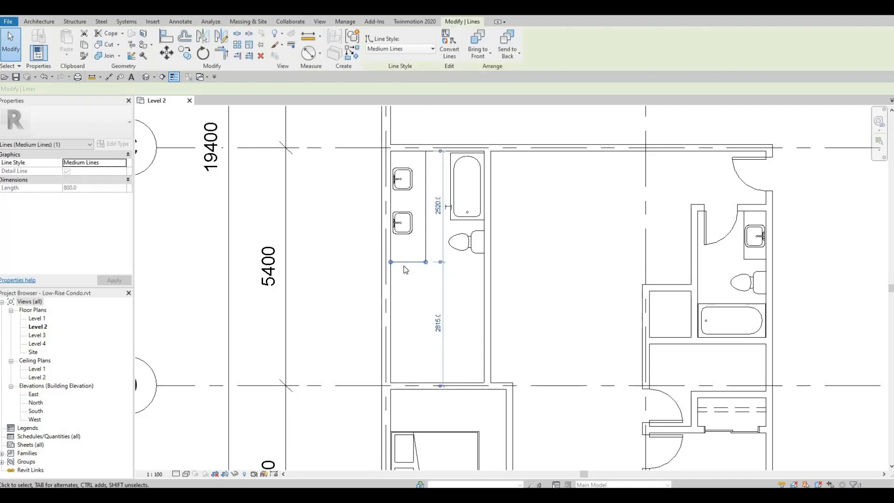
key(Up)
key(Escape)
Draw a 2300 mm Interiorr Wall 1 wall from the exterior wall to the partition south of the toilet, nudged to about 2640 mm from gridline C.
click(484, 290)
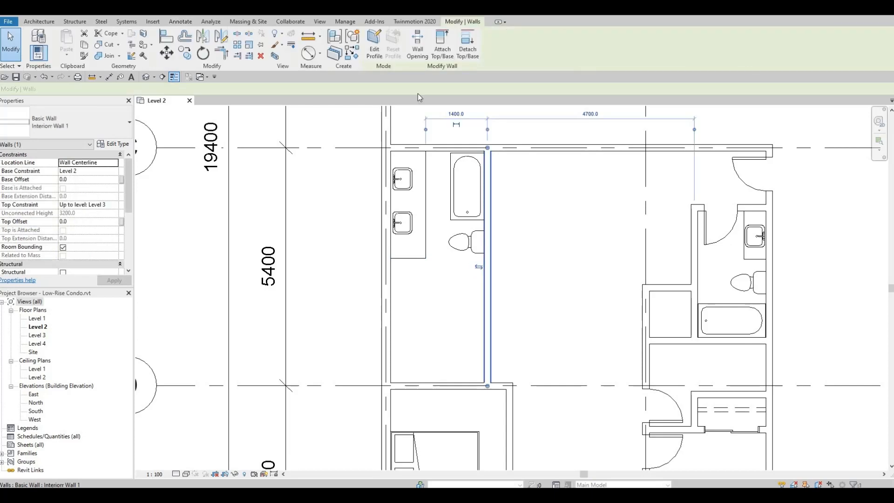
click(352, 52)
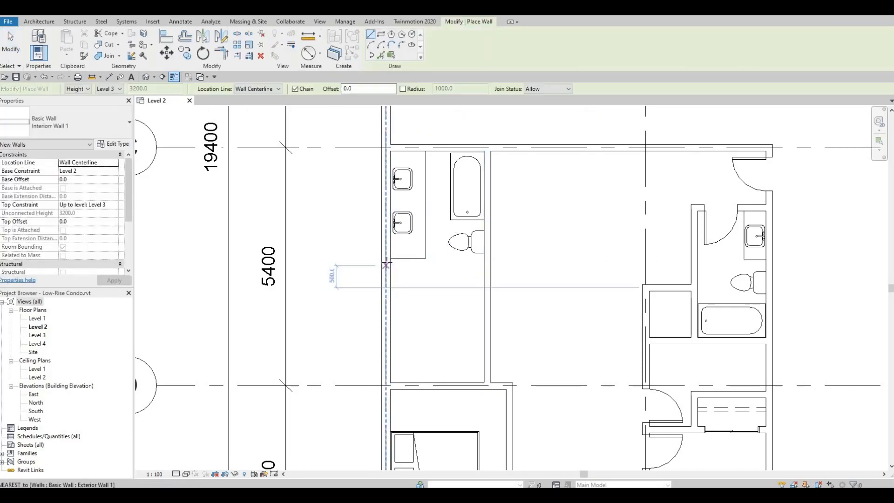
click(385, 265)
click(485, 264)
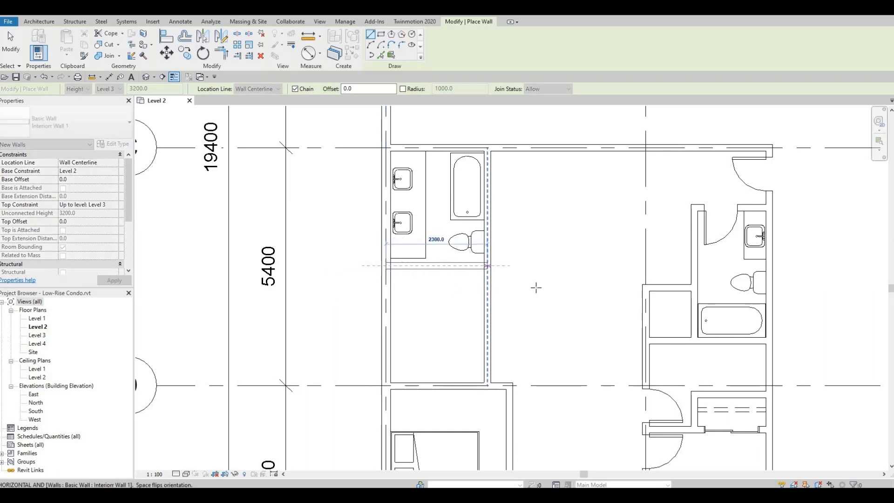
key(Escape)
key(Escape)
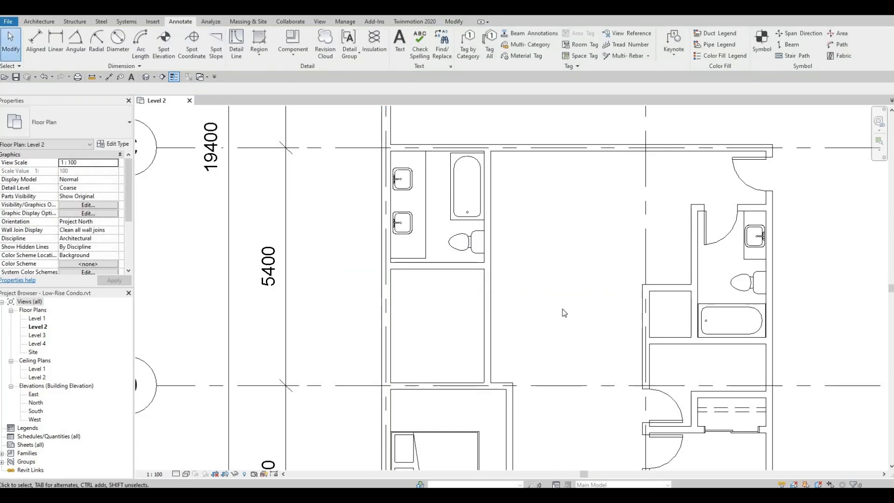
click(439, 265)
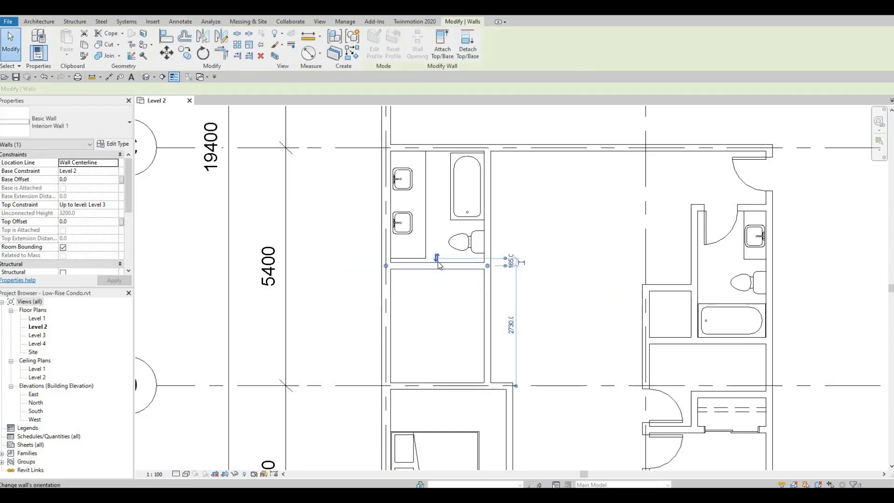
key(Escape)
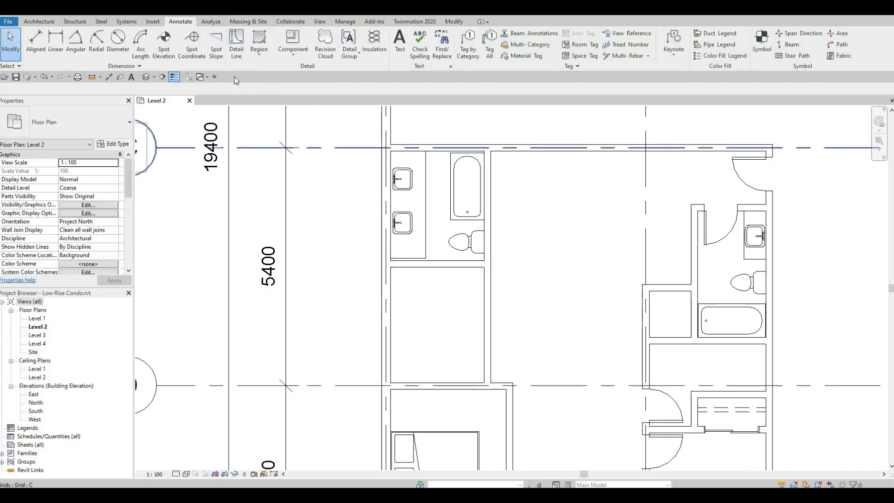
Add an aligned dimension between the new bathroom wall's centreline and the wall on gridline C, placed outside the exterior wall.
click(36, 46)
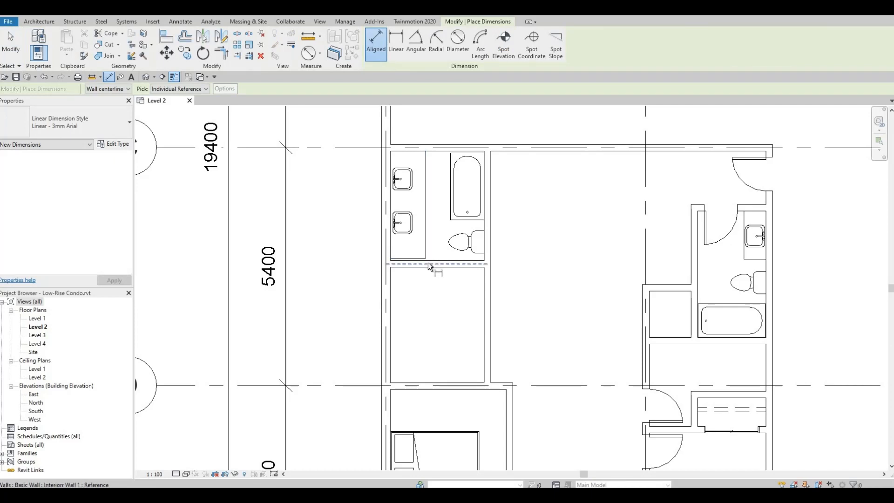
click(440, 158)
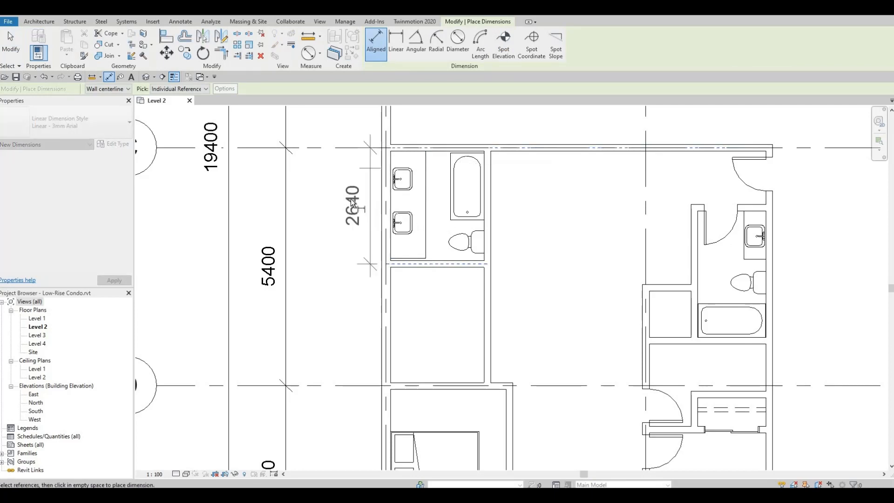
click(352, 204)
key(Escape)
key(Escape)
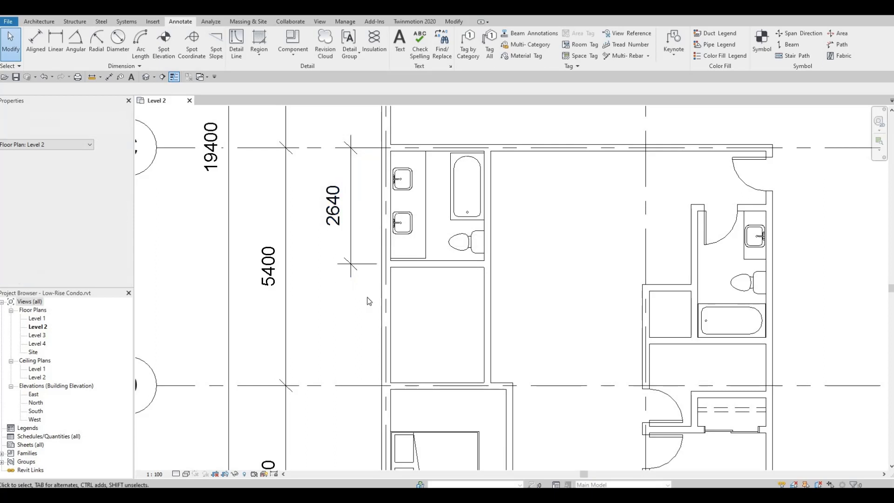
scroll(390, 339, down, 2)
middle_drag(356, 298, 356, 293)
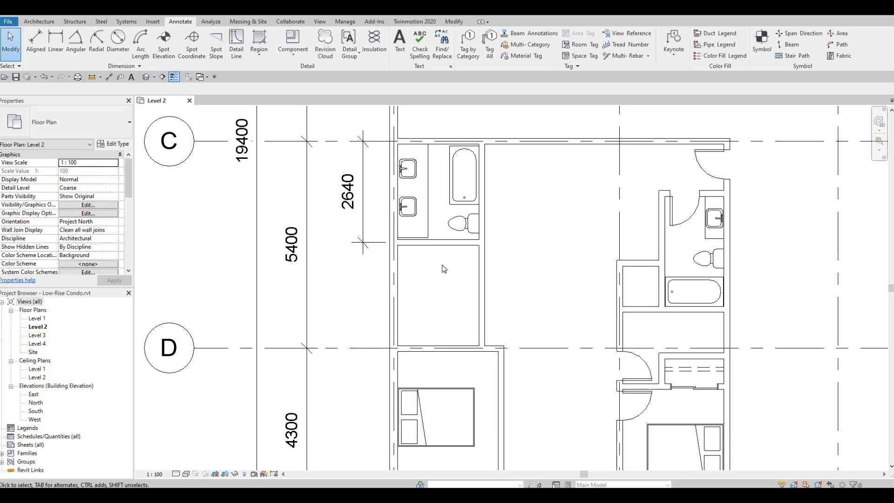
middle_drag(488, 329, 498, 300)
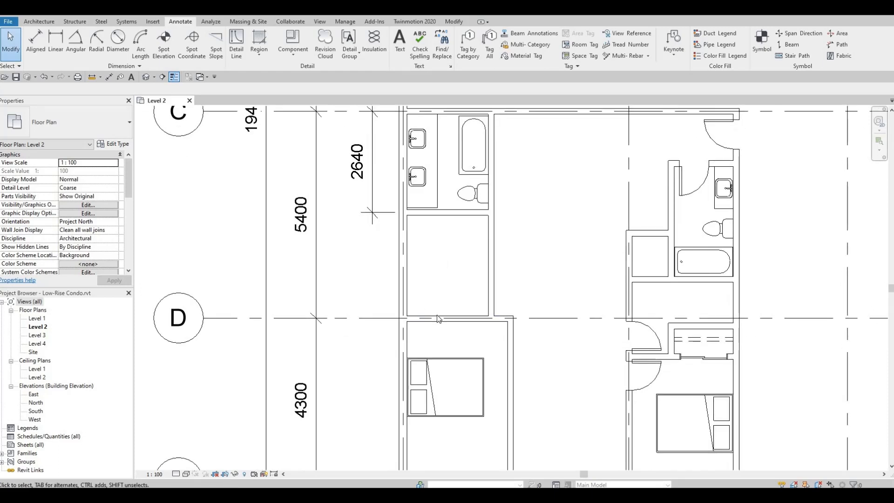
Draw two parallel north-south Interiorr Wall 1 walls between gridline D's wall and the bathroom's south wall, about 900 and 1600 mm from the exterior wall.
click(438, 318)
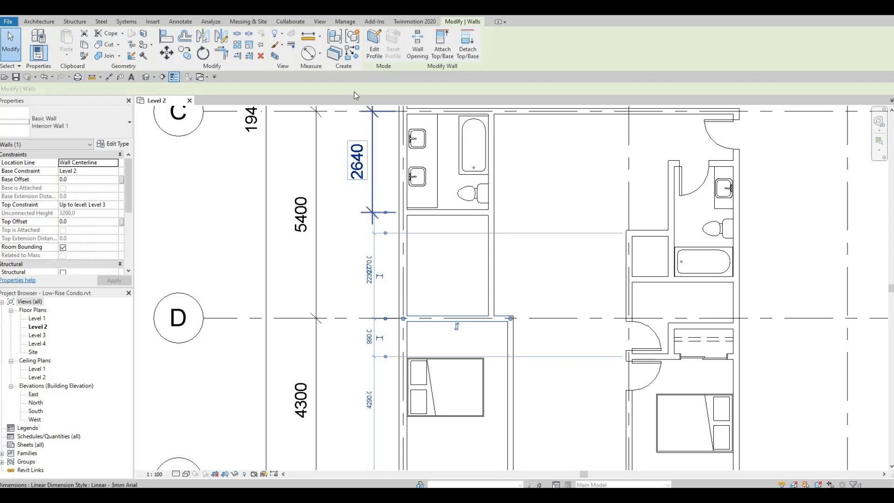
click(437, 319)
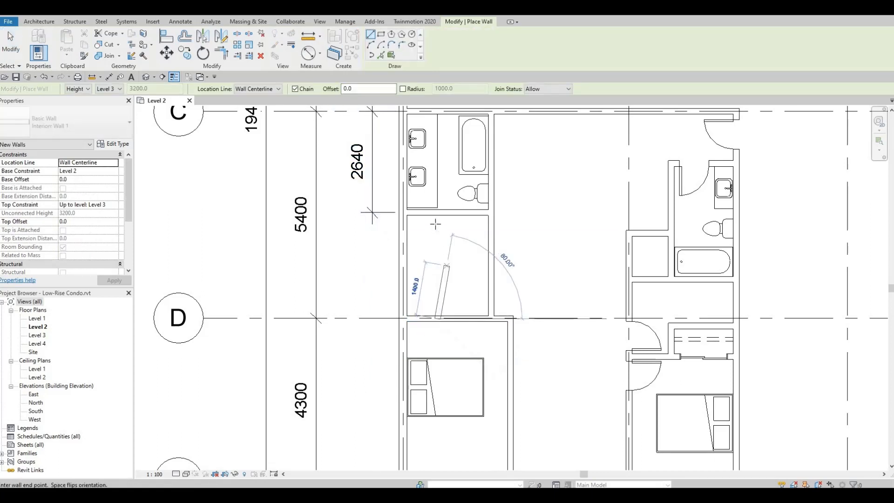
click(436, 214)
key(Escape)
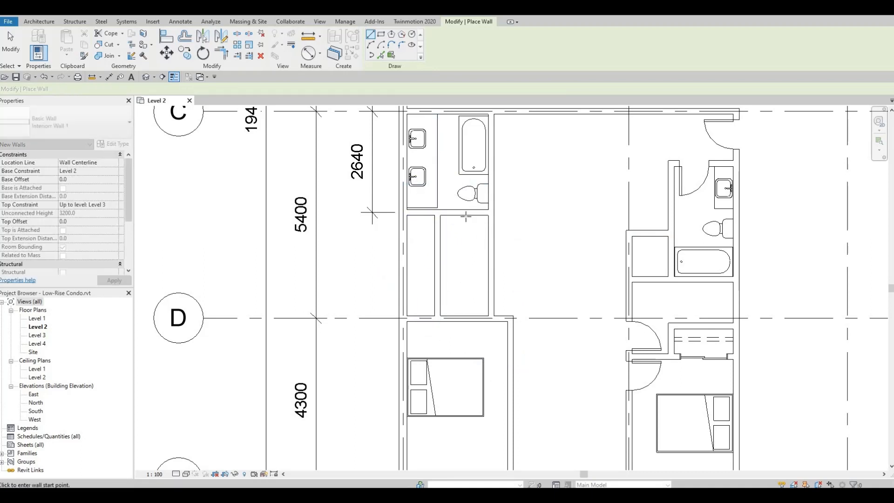
click(464, 215)
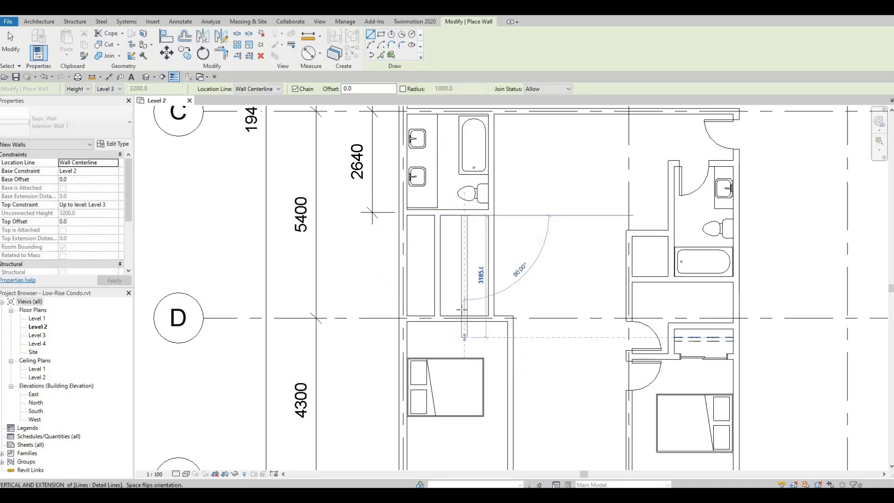
key(Escape)
key(Escape)
Nudge the western passage wall west to about 780 mm from the exterior wall, and the eastern one slightly east.
click(434, 264)
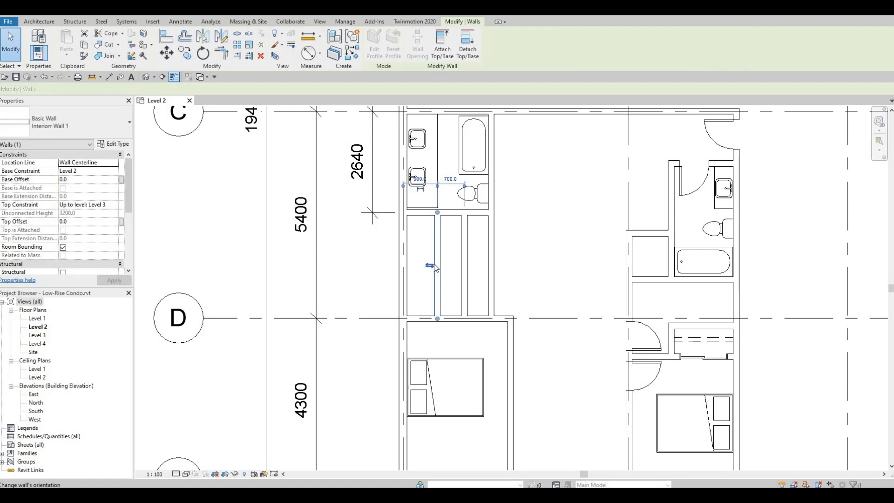
key(Left)
key(Left)
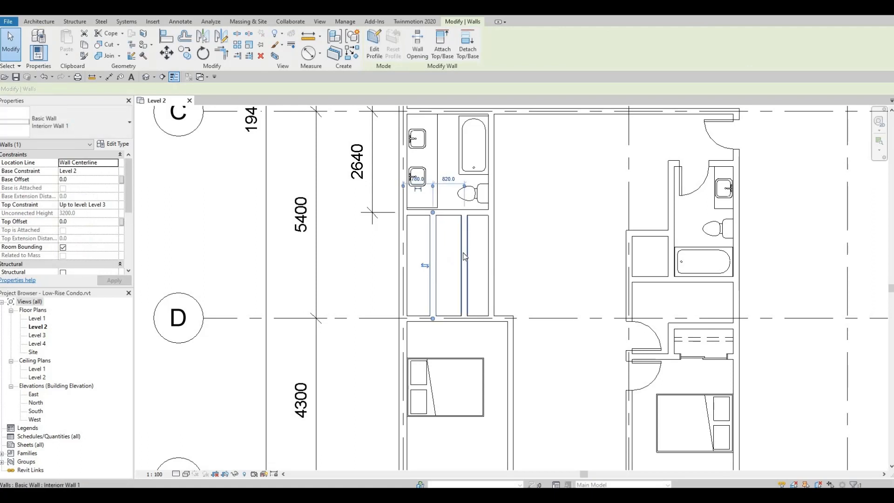
click(485, 265)
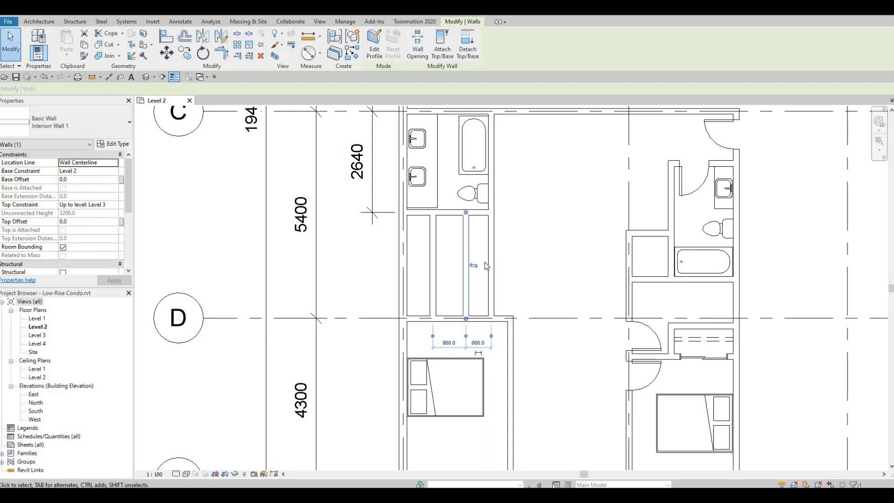
Move the bathroom's south wall to 2680 mm from the wall on gridline C.
click(450, 212)
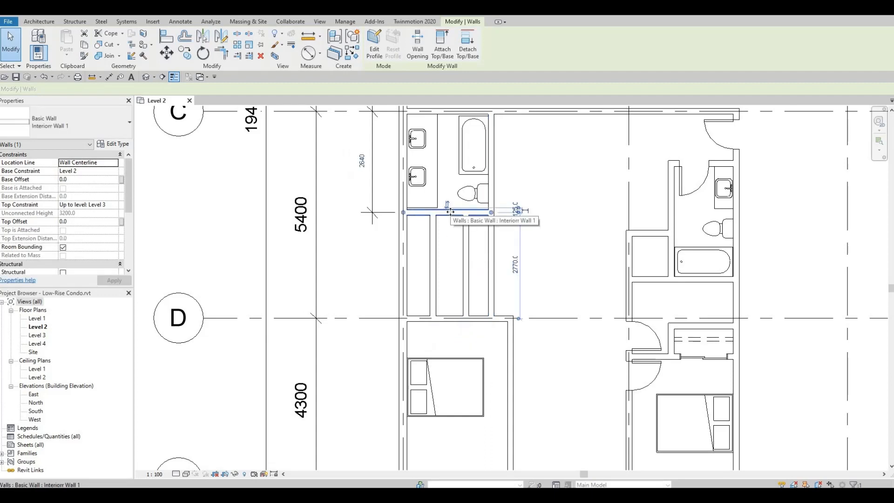
drag(450, 212, 452, 215)
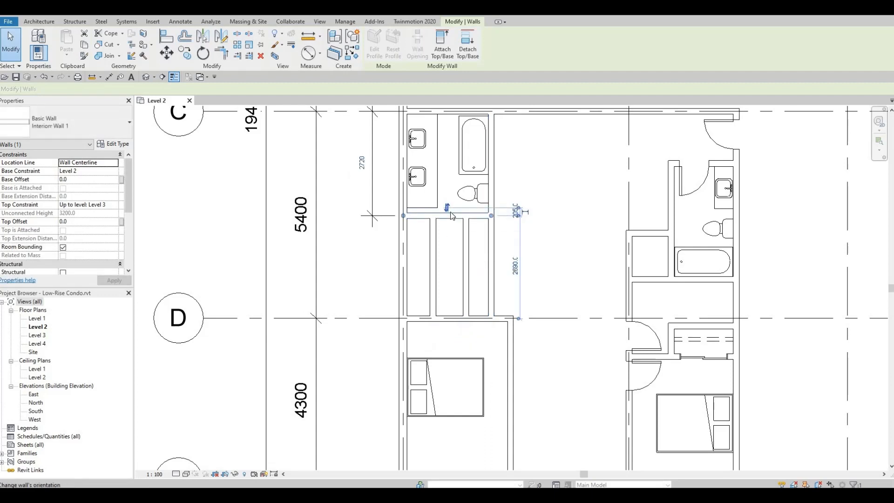
key(Escape)
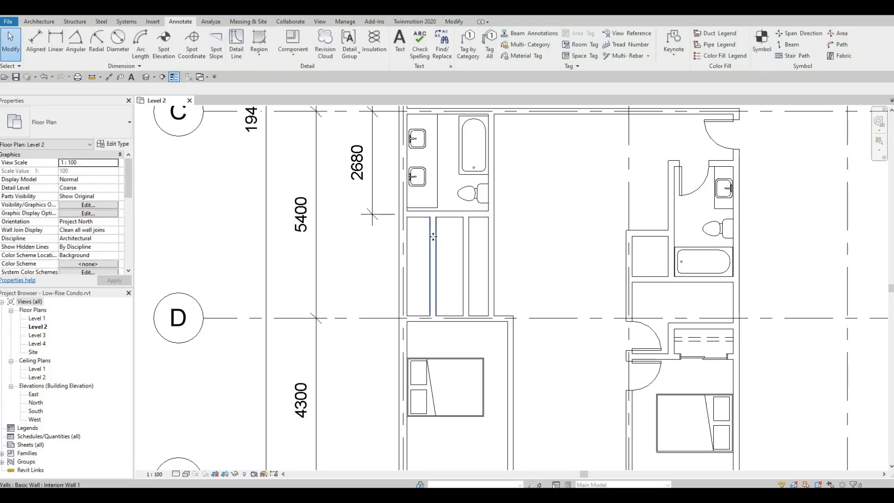
Nudge both passage walls to 900 mm apart, with the western one 820 mm from the exterior wall.
click(433, 237)
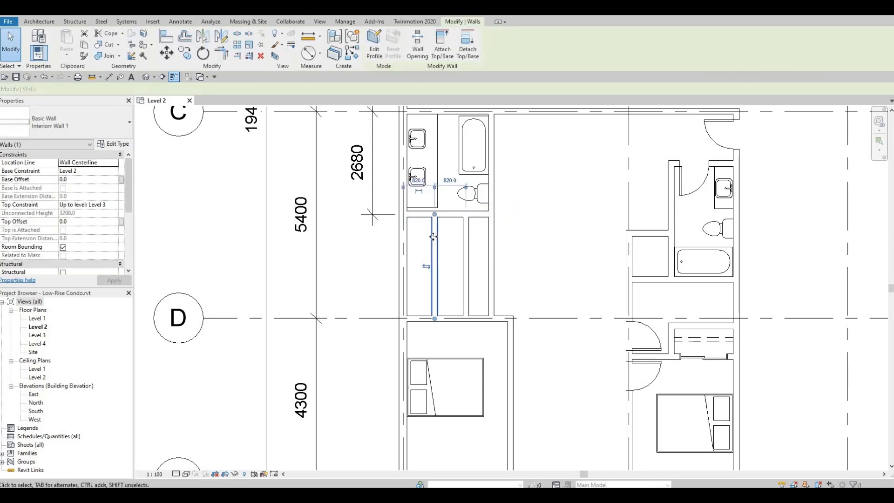
key(Right)
key(Escape)
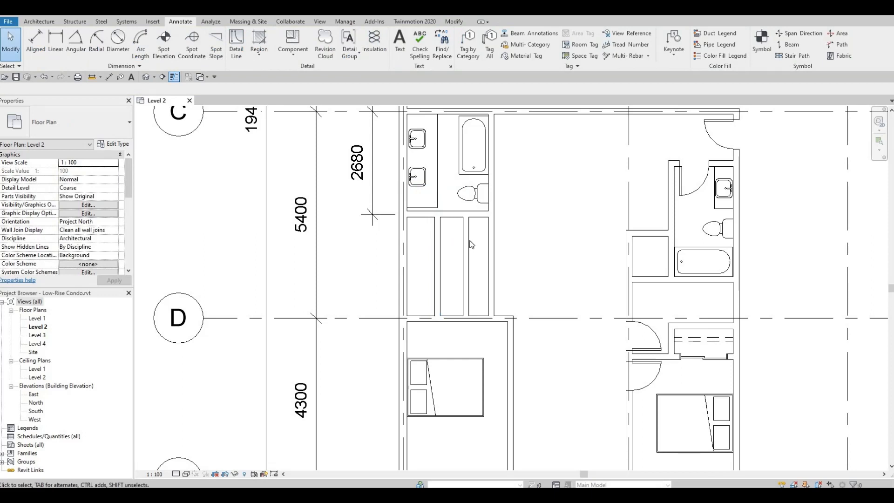
click(439, 260)
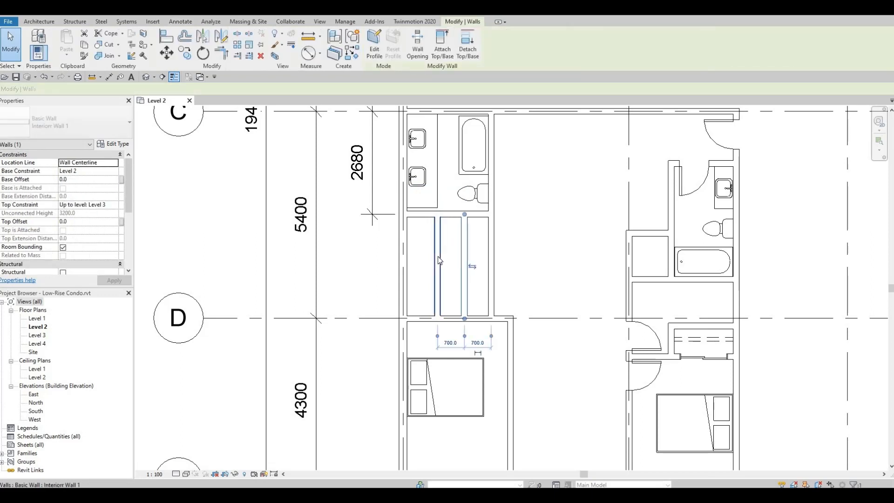
key(Escape)
click(437, 259)
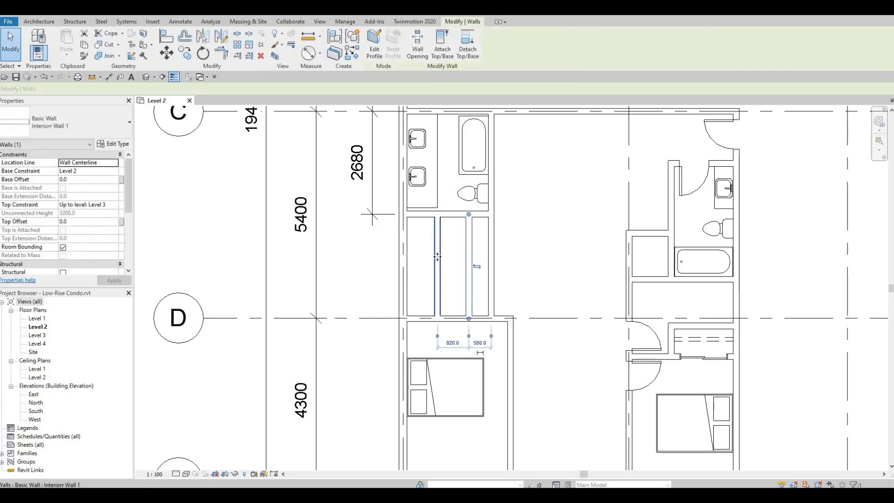
key(Left)
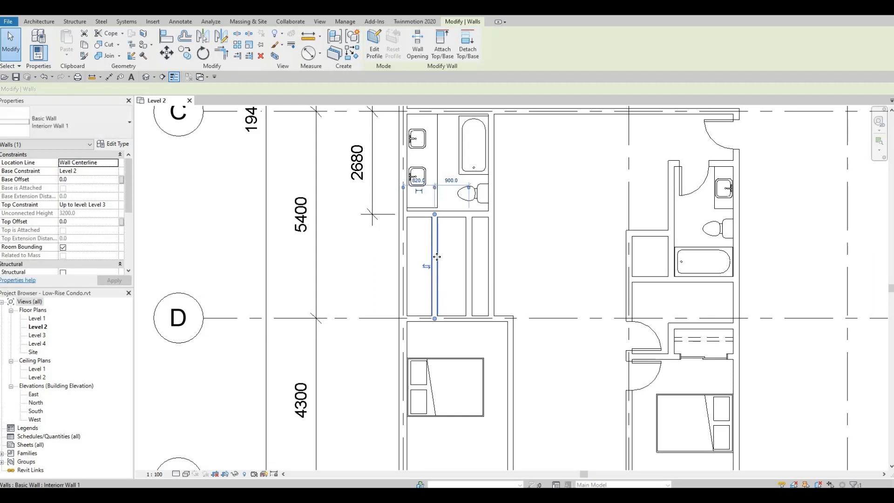
key(Escape)
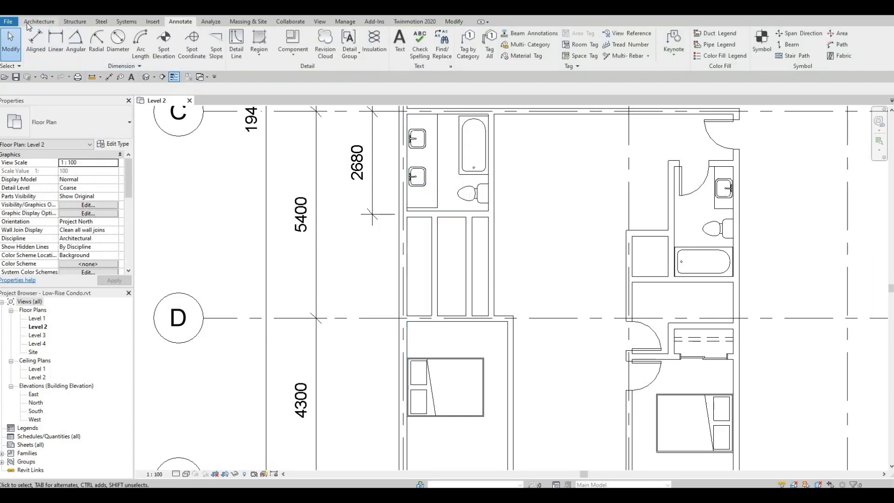
Place an M_Single-Flush 0762 x 2032mm door in the bathroom's south wall between the two passage walls, swinging into the bathroom.
click(39, 22)
click(54, 40)
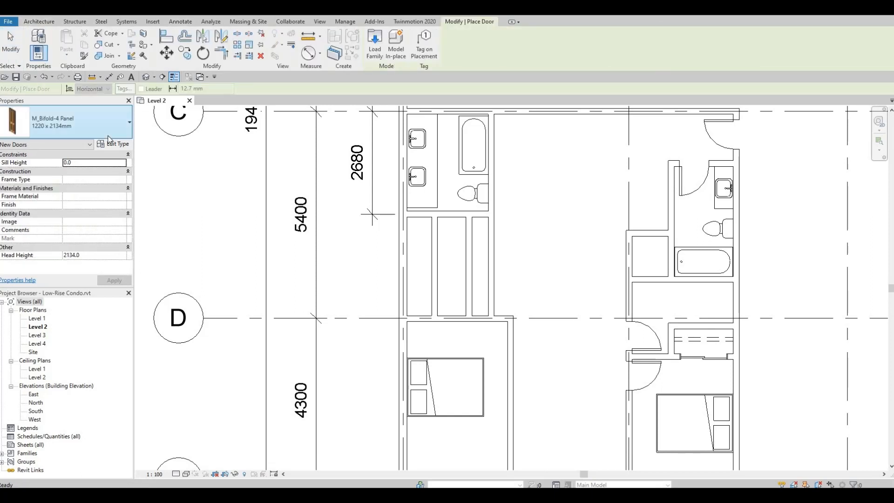
click(76, 123)
scroll(55, 196, up, 1)
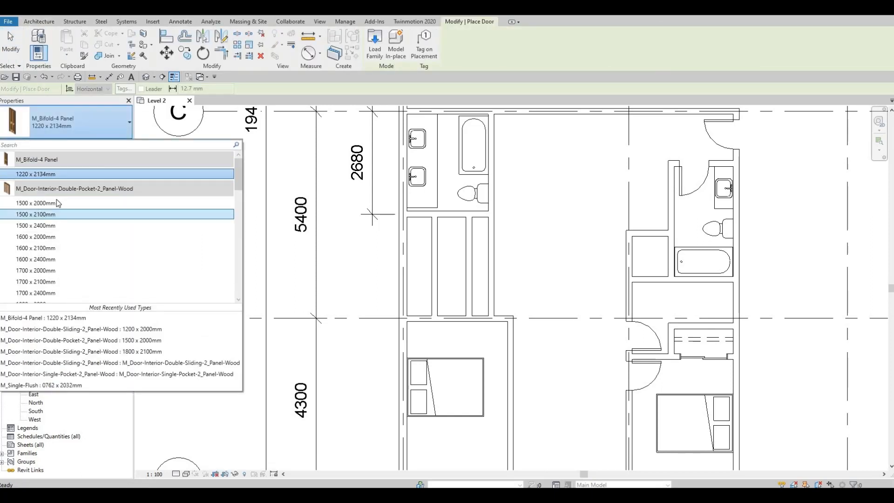
scroll(59, 209, down, 5)
scroll(59, 214, down, 4)
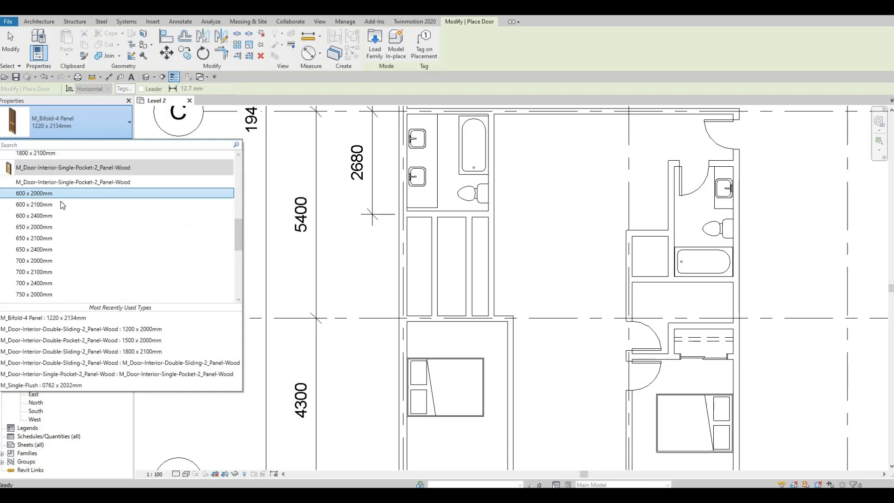
scroll(66, 213, down, 7)
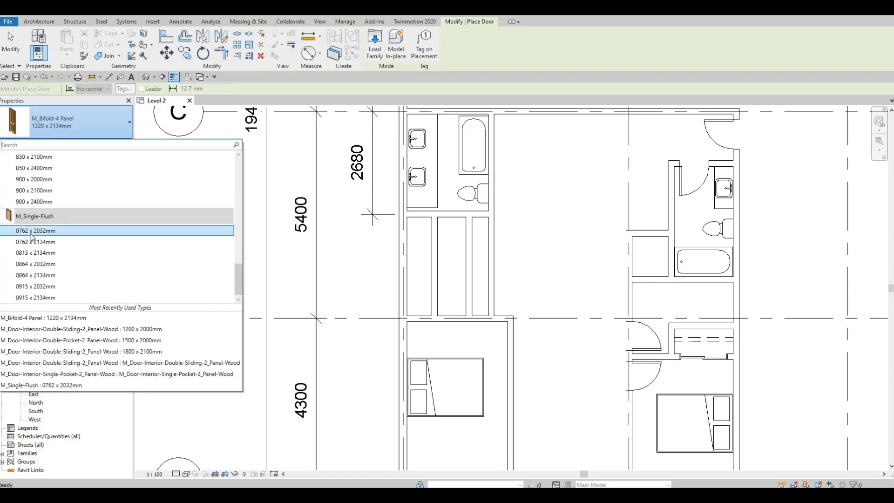
click(31, 234)
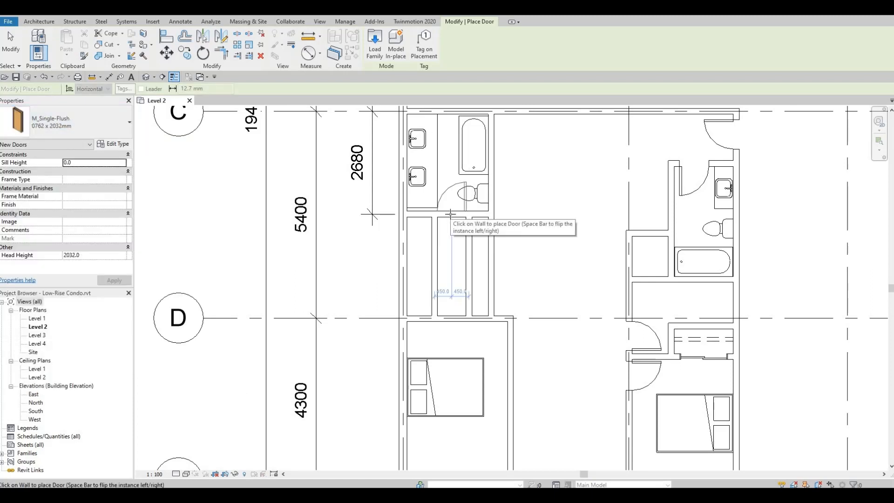
click(450, 214)
key(Escape)
key(Escape)
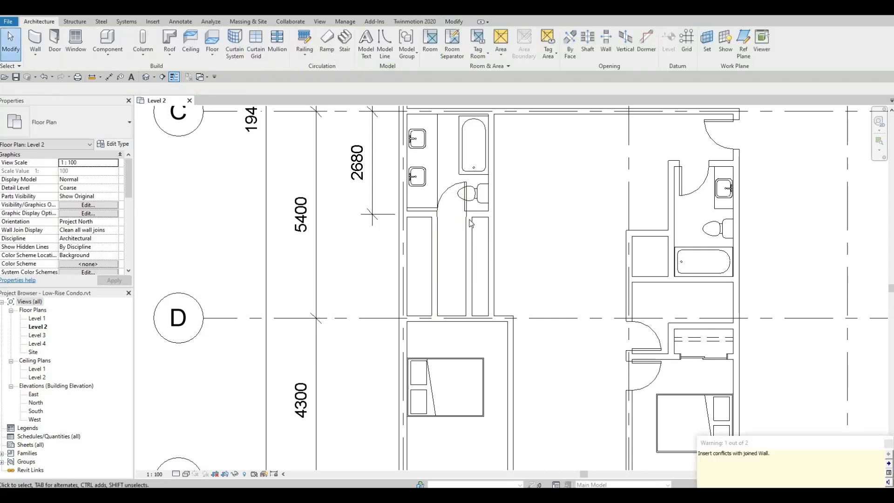
Nudge the western passage wall back and forth, leaving it just west of the bathroom door opening.
click(433, 238)
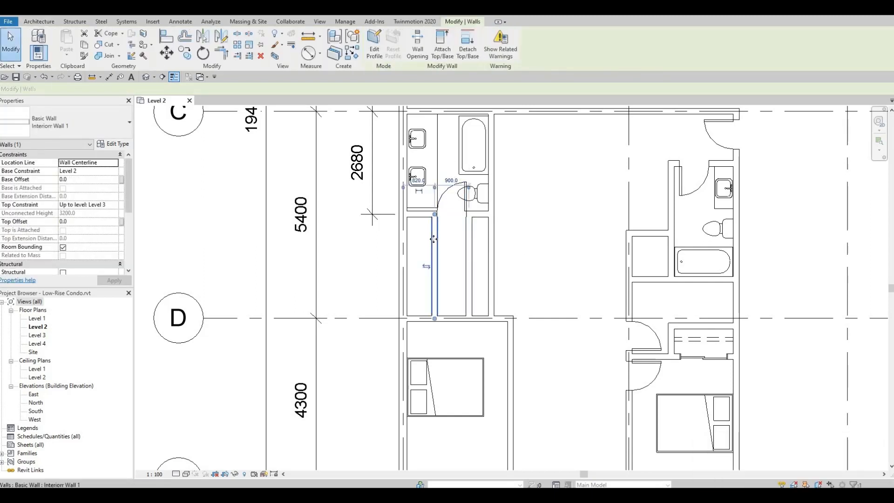
key(Left)
key(Left)
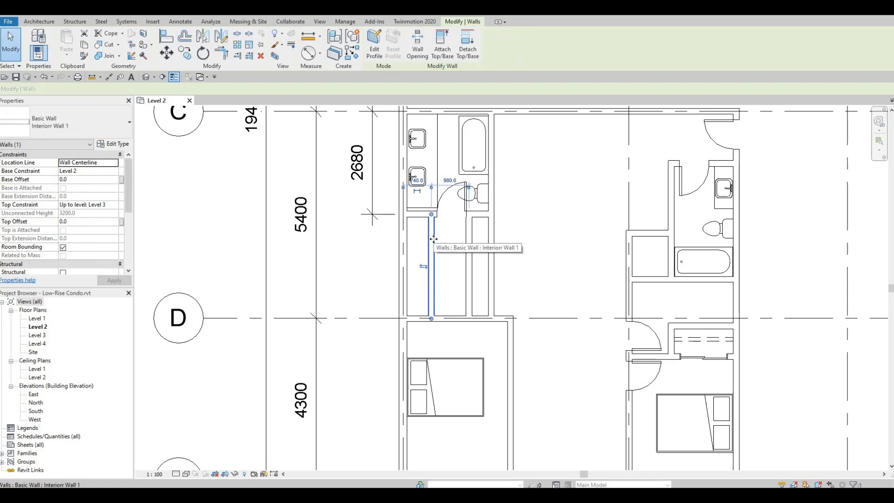
key(Right)
key(Right)
key(Right)
key(Right)
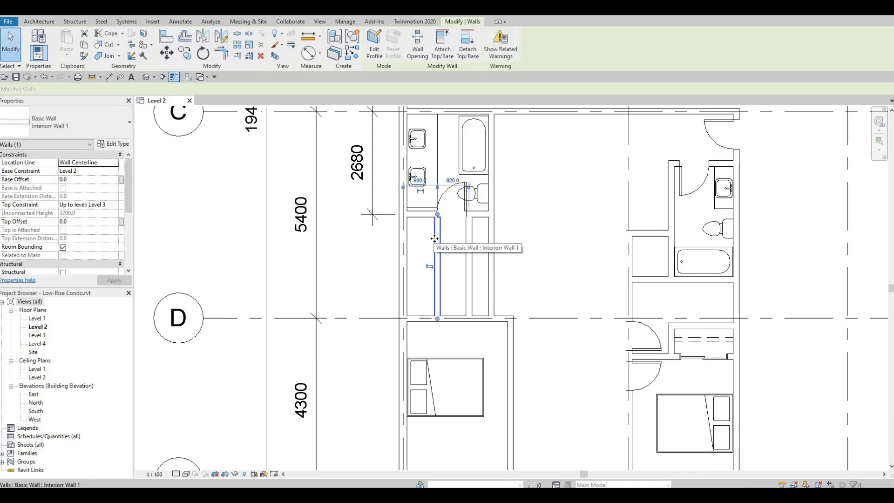
scroll(469, 186, up, 3)
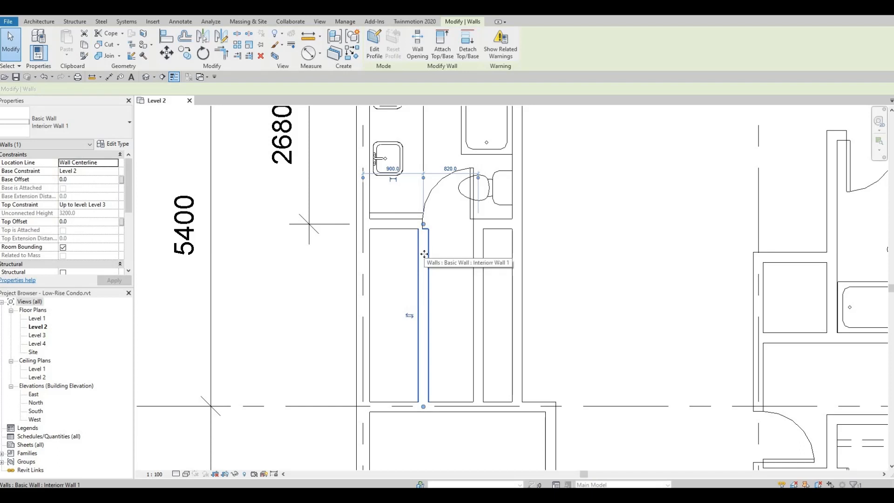
key(Left)
key(Left)
key(Left)
key(Escape)
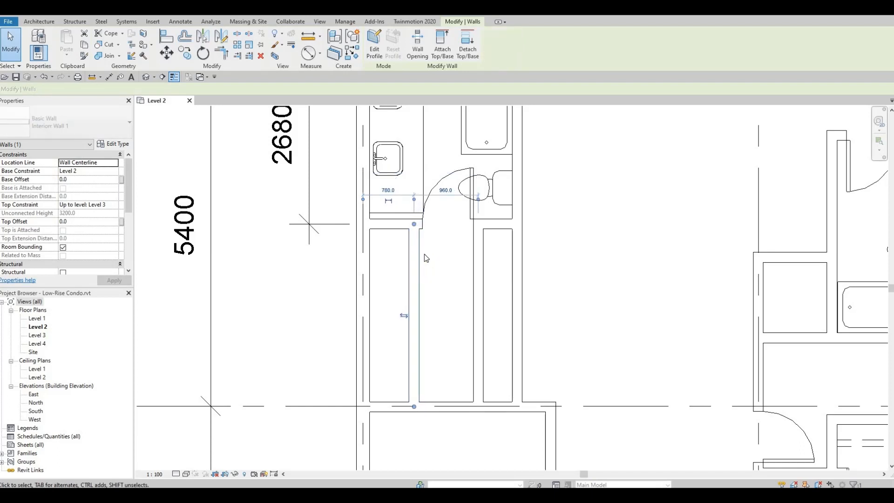
Nudge the eastern passage wall slightly east, clear of the bathroom door opening.
click(477, 263)
key(Right)
key(Escape)
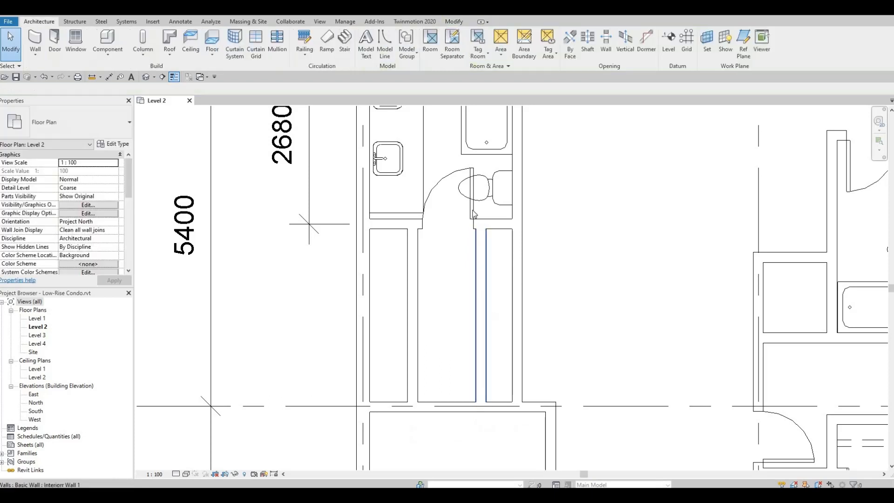
Measure the offset between the centrelines of the bathroom's east wall and the southern bedroom's east wall.
middle_drag(513, 220, 449, 228)
scroll(449, 228, down, 1)
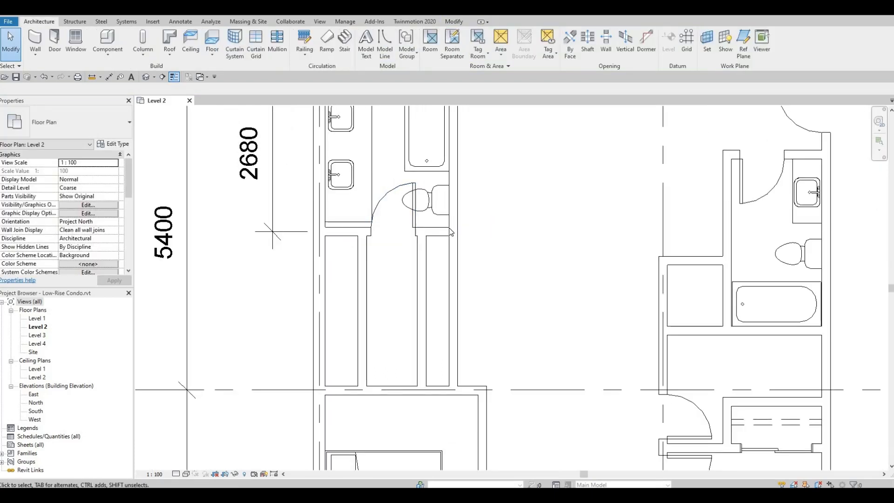
click(457, 218)
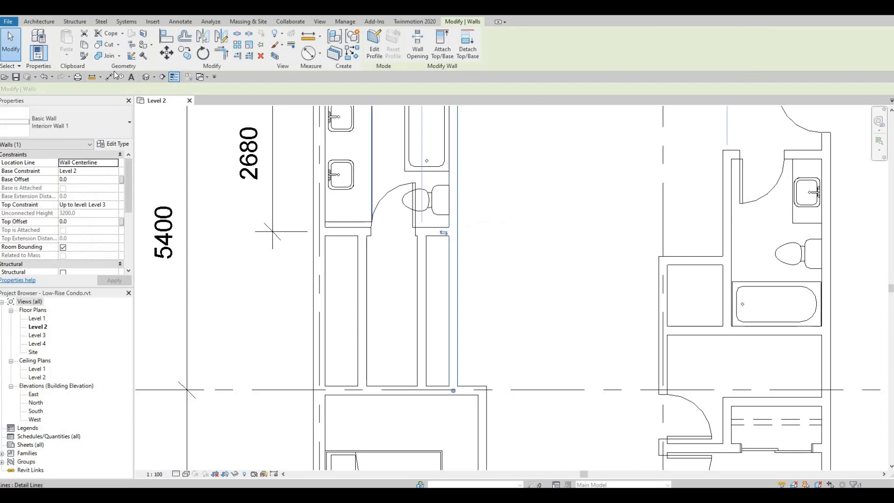
key(Escape)
key(d)
key(i)
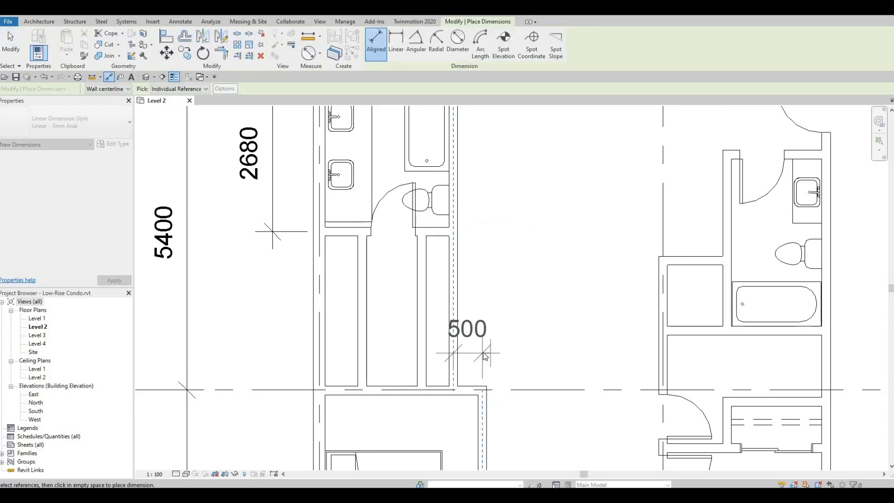
key(Escape)
key(Escape)
Nudge the bathroom's east wall east to about 360 mm from the southern bedroom's east wall.
click(455, 326)
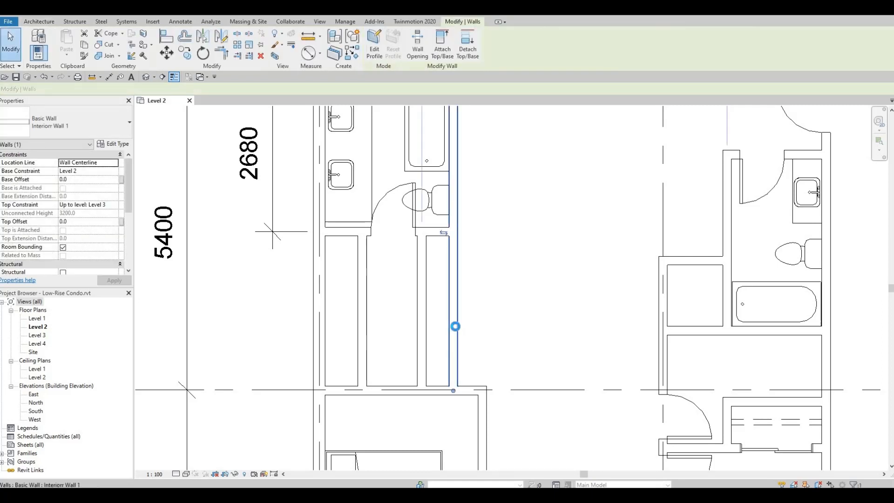
key(Right)
key(Right)
key(Right)
key(Right)
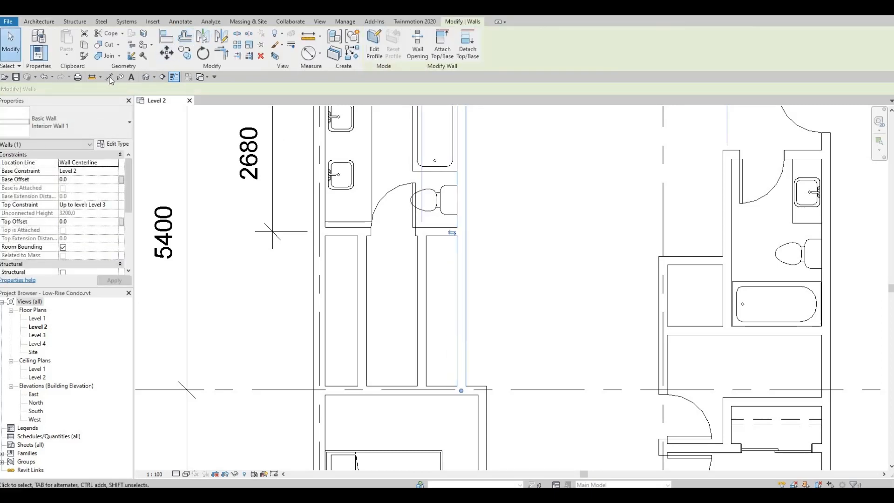
Add an aligned dimension between the centrelines of the bathroom's east wall and the bedroom's east wall, just north of gridline D.
key(d)
key(i)
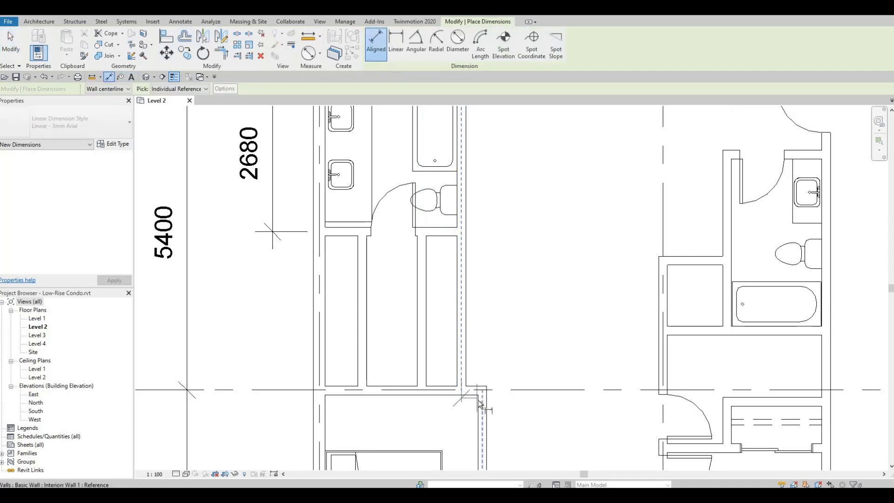
click(486, 367)
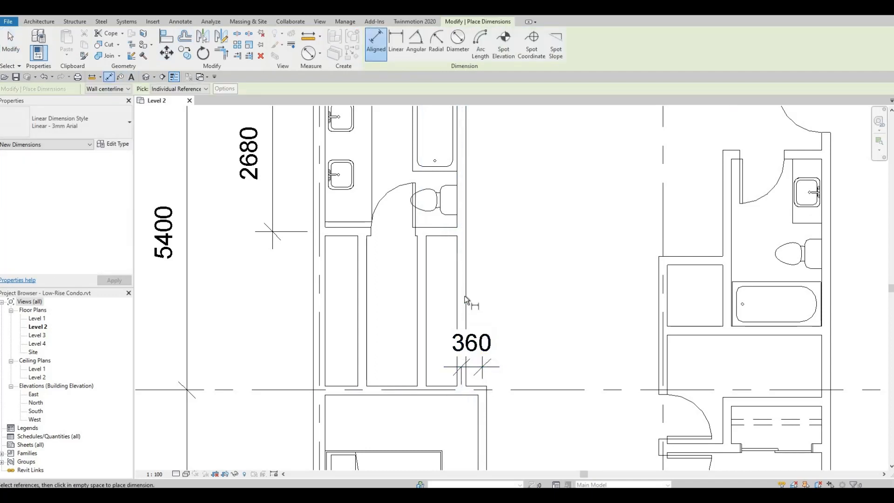
Delete the 360 mm dimension between the bathroom's east wall and the southern bedroom's east wall.
key(Escape)
key(Escape)
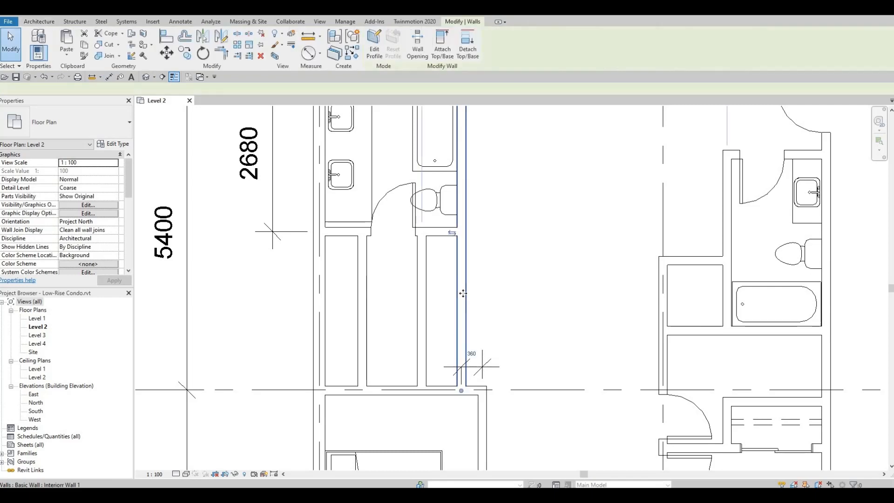
click(462, 293)
click(481, 366)
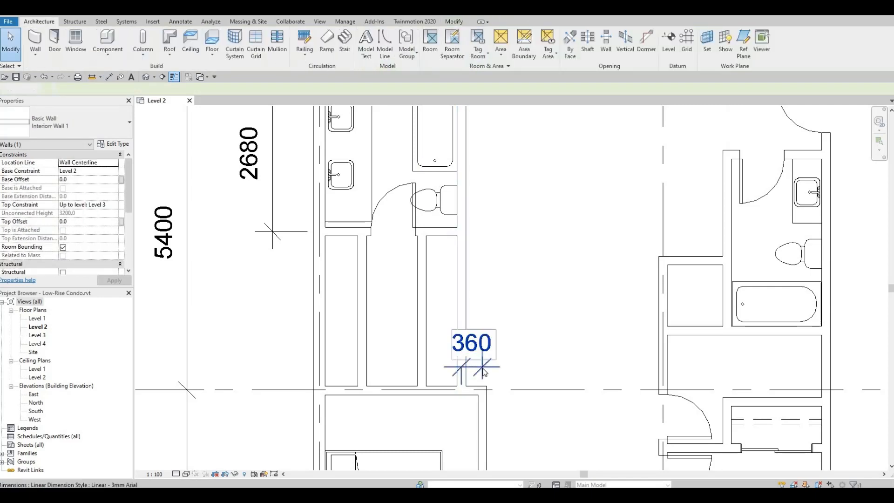
key(Escape)
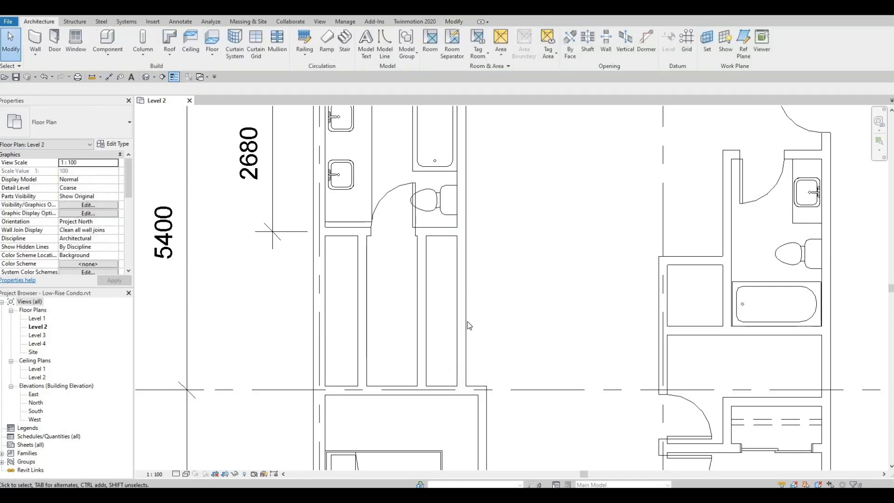
Nudge the bathroom's east wall east to about 760 mm from the eastern passage wall.
click(471, 356)
scroll(477, 360, down, 2)
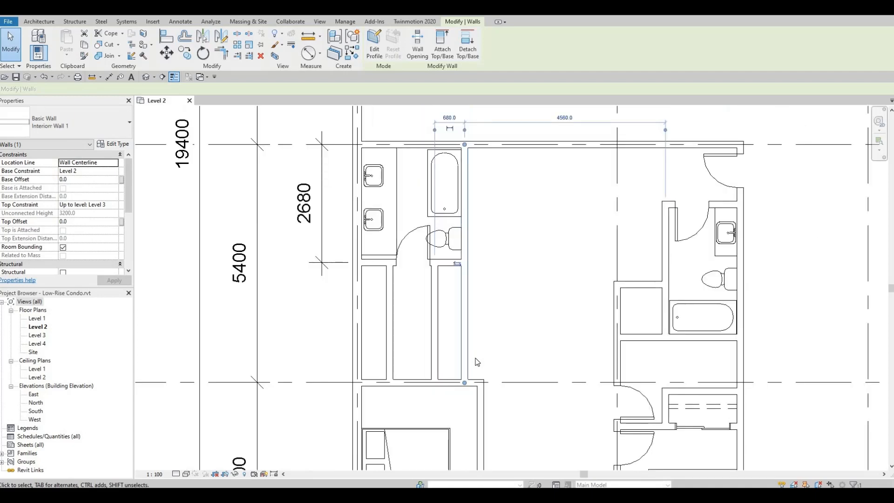
key(Escape)
click(477, 385)
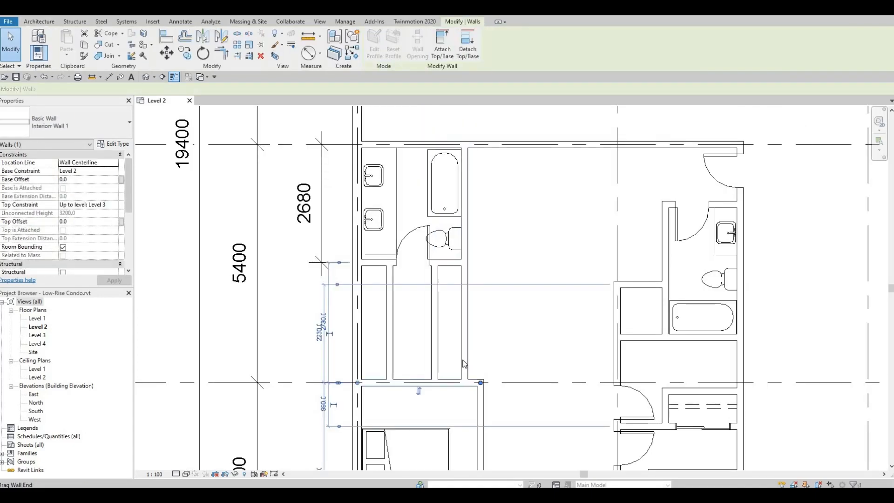
key(Escape)
click(466, 358)
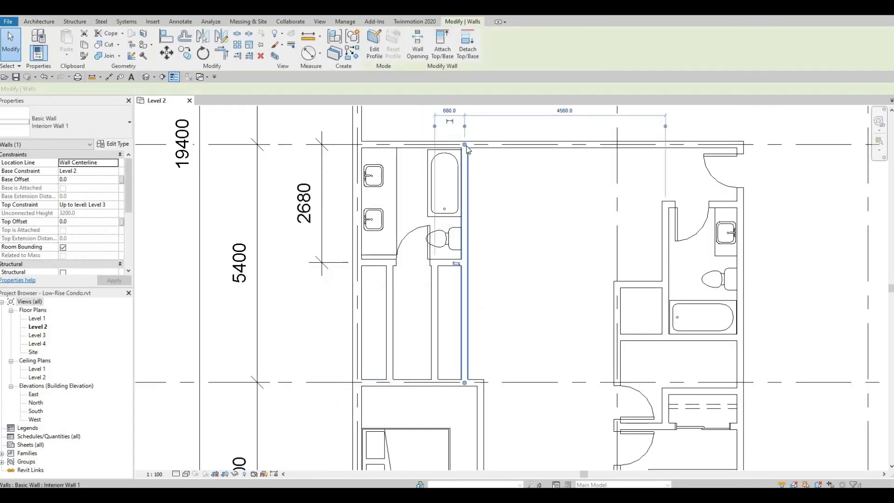
drag(465, 145, 441, 139)
key(Right)
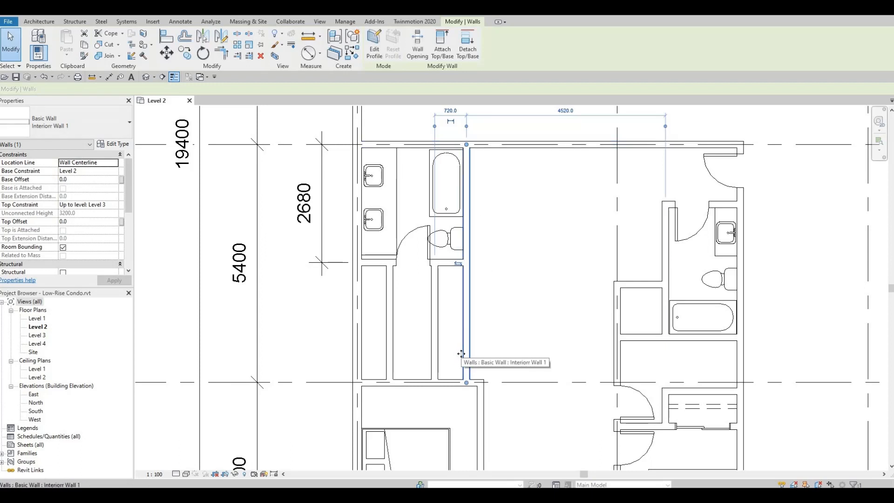
key(Right)
click(423, 321)
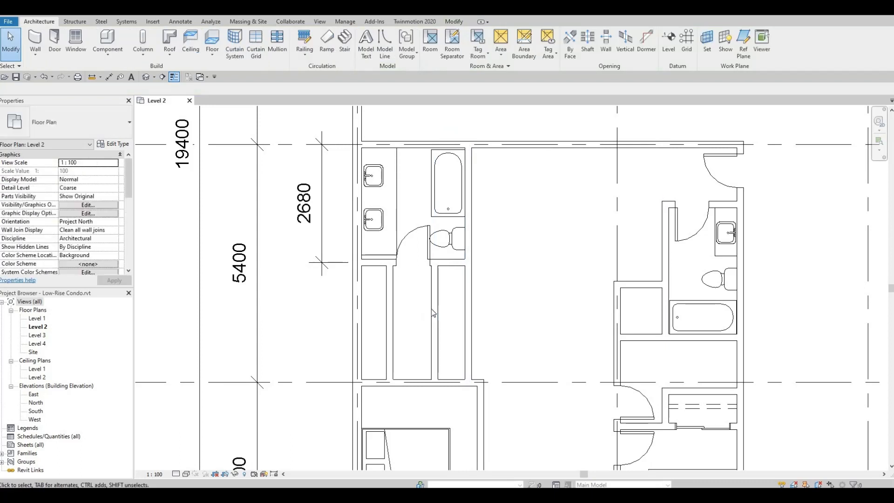
Try nudging the eastern passage wall slightly east, between the bathroom door and gridline D.
click(431, 309)
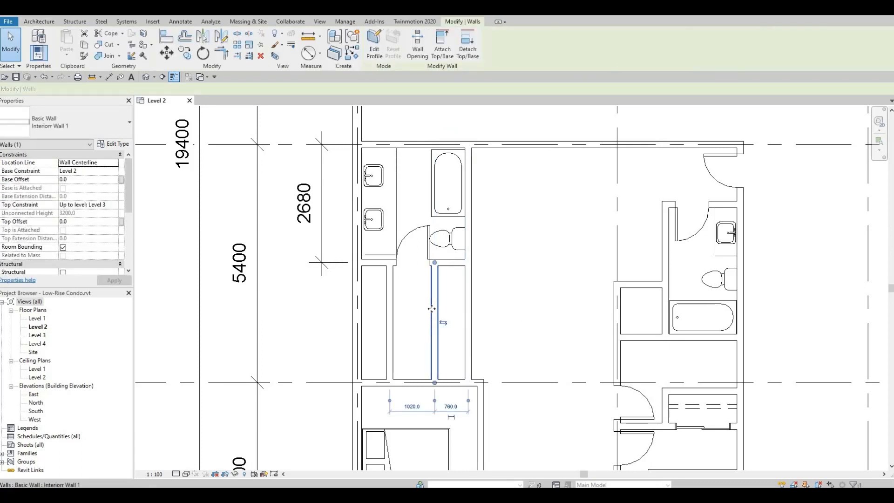
key(Left)
key(Right)
key(Right)
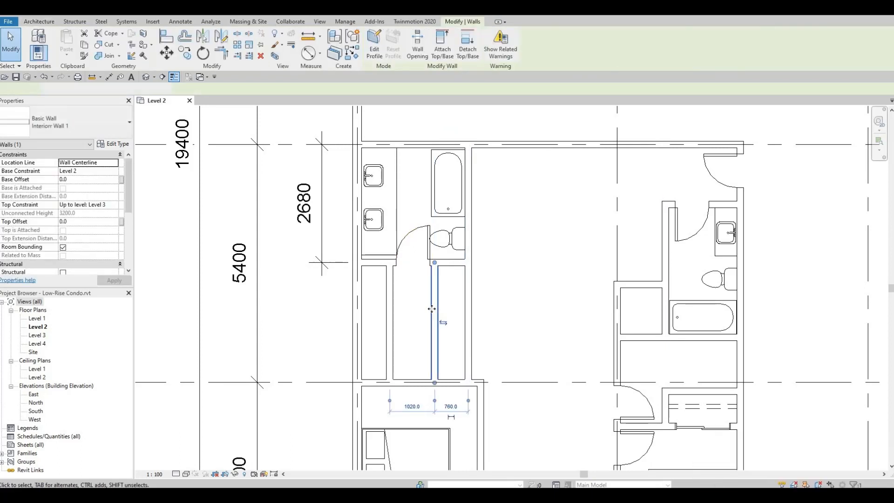
key(Escape)
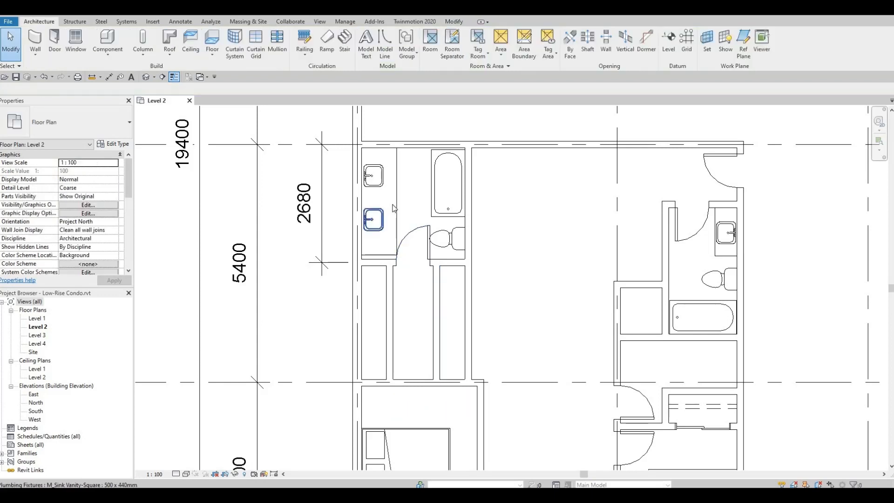
Move the double vanity's counter edge line west to 640 mm from the west wall face and nudge the bathroom door west.
click(401, 205)
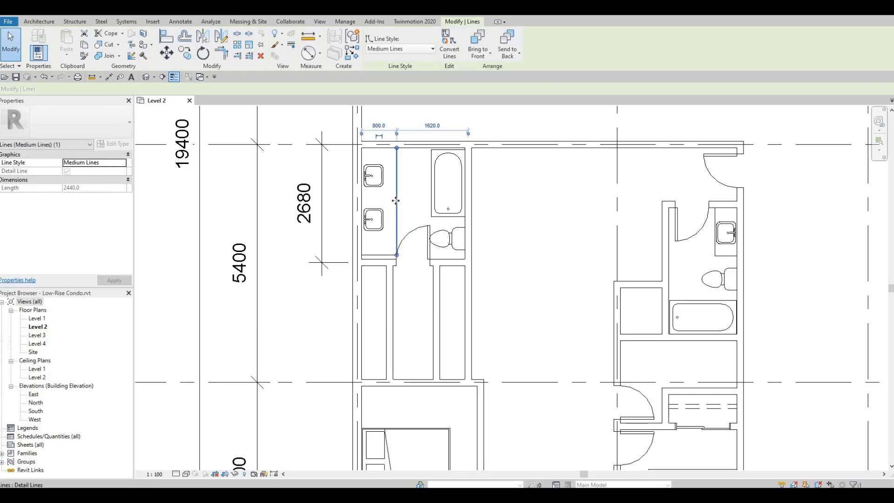
drag(398, 205, 392, 205)
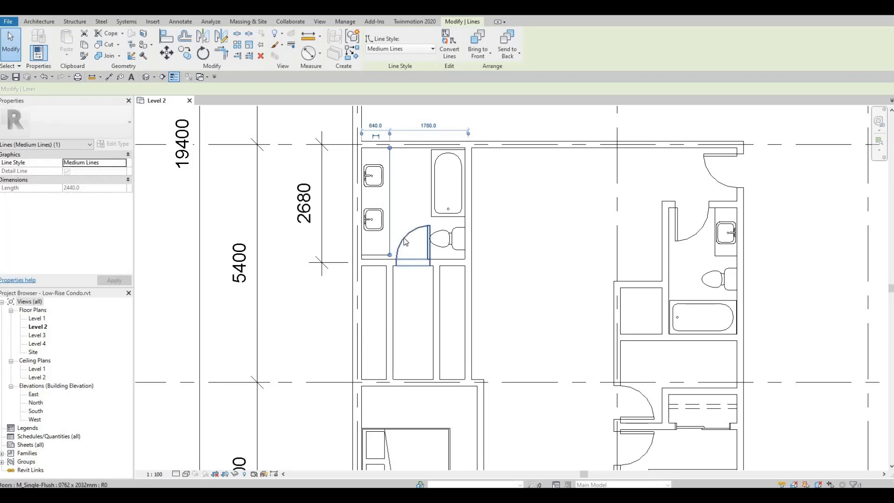
click(404, 238)
key(Left)
key(Left)
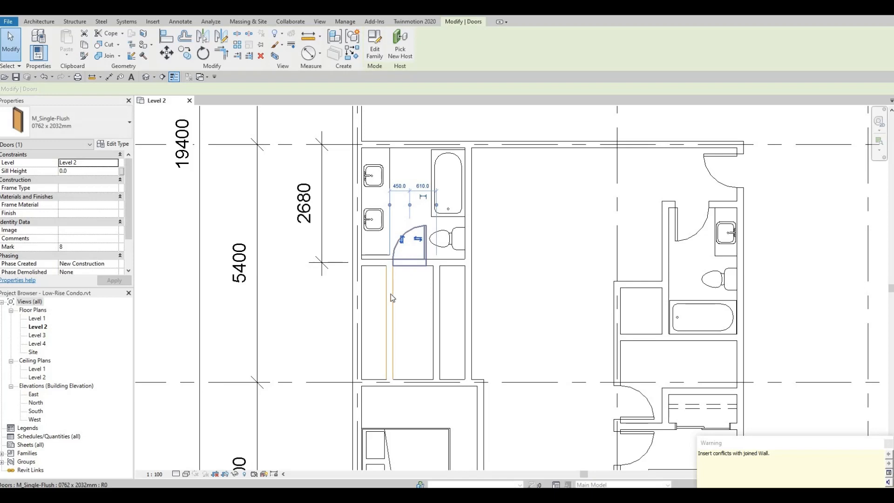
Nudge both passage walls south of the bathroom door slightly west, leaving about 1100 mm between their centrelines.
click(392, 298)
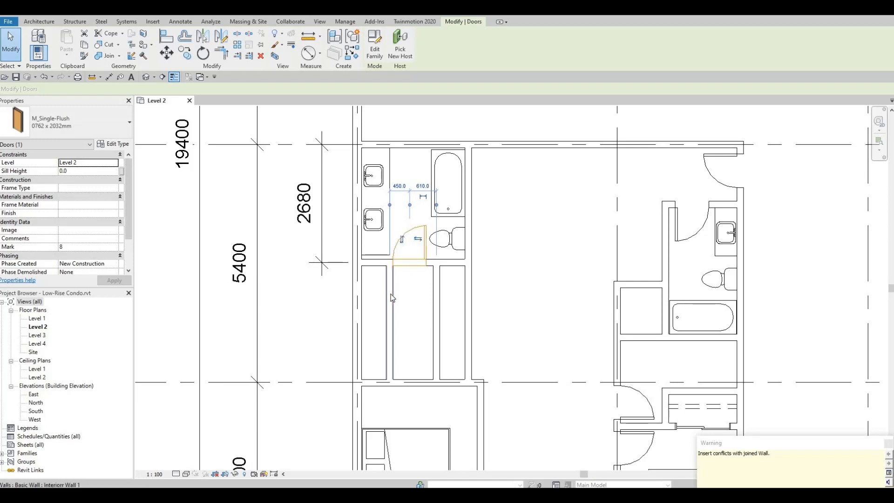
click(437, 291)
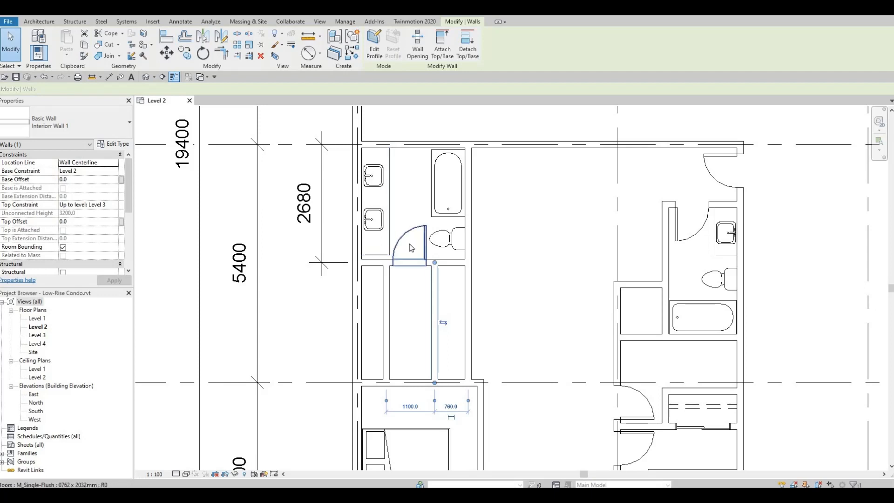
key(Escape)
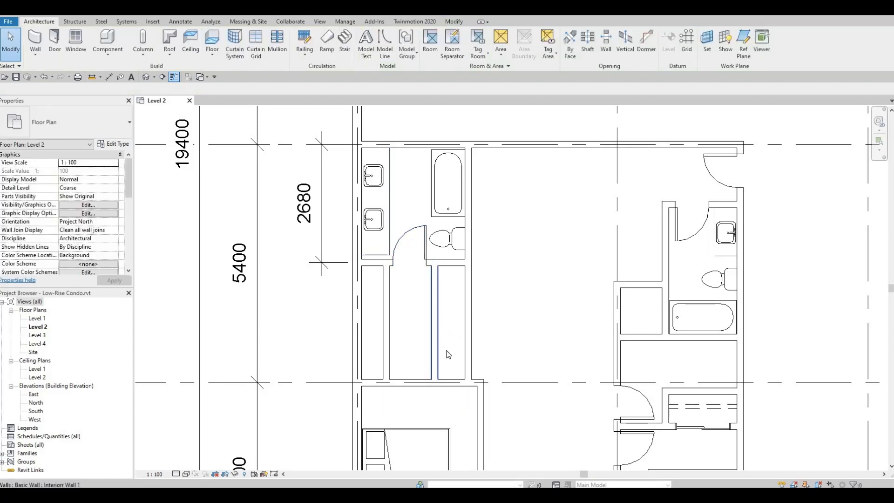
Place an M_Door-Interior-Double-Sliding-2_Panel-Wood 1200 x 2000mm door midway along the western passage wall.
middle_drag(449, 352, 469, 337)
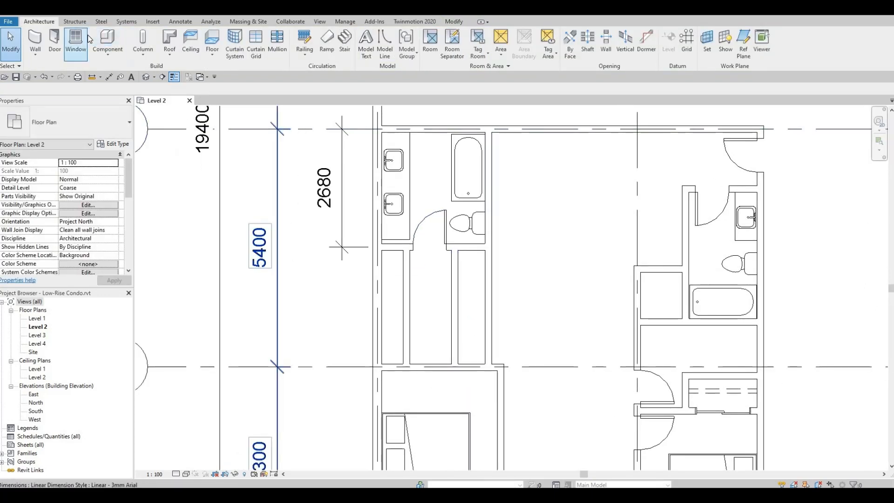
click(55, 41)
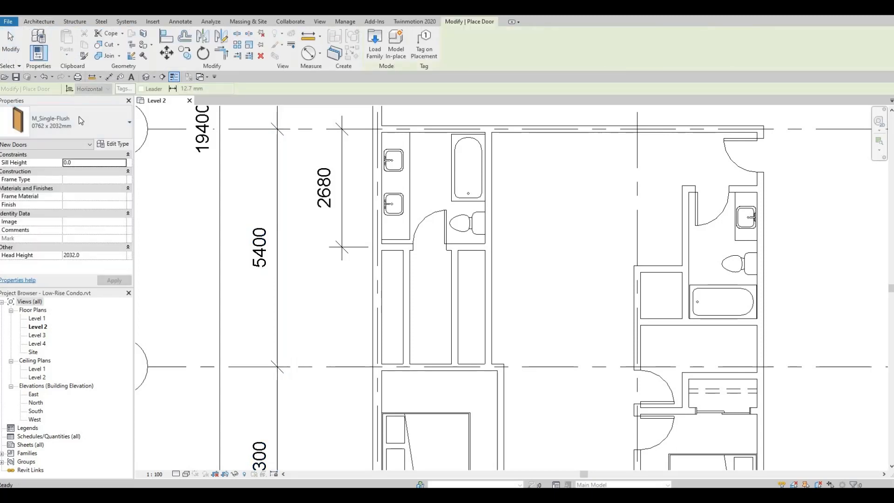
click(79, 117)
scroll(74, 199, up, 10)
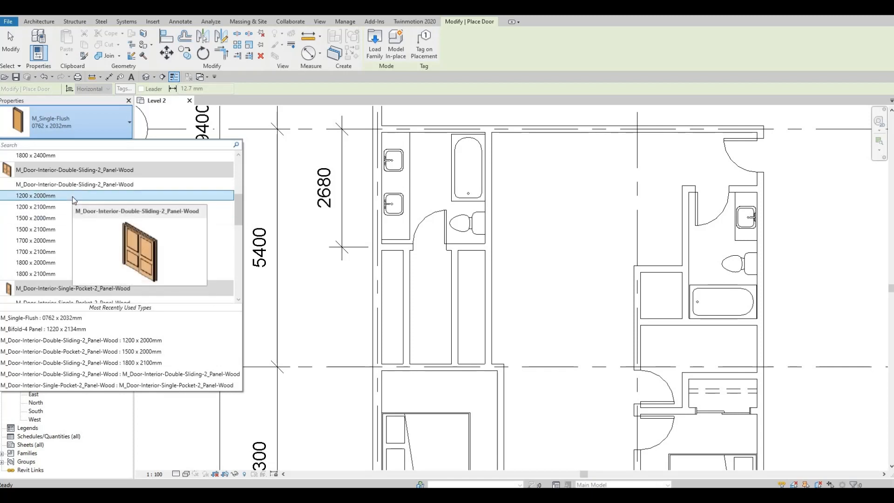
click(119, 219)
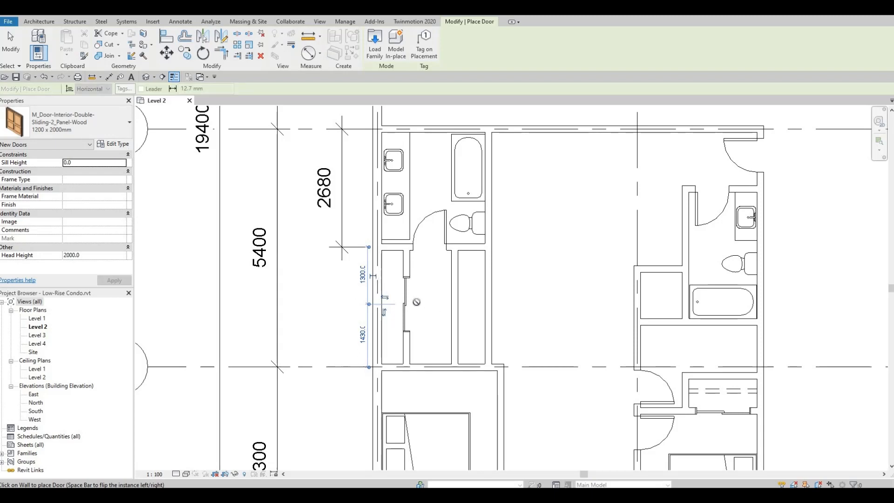
click(406, 298)
key(Escape)
key(Escape)
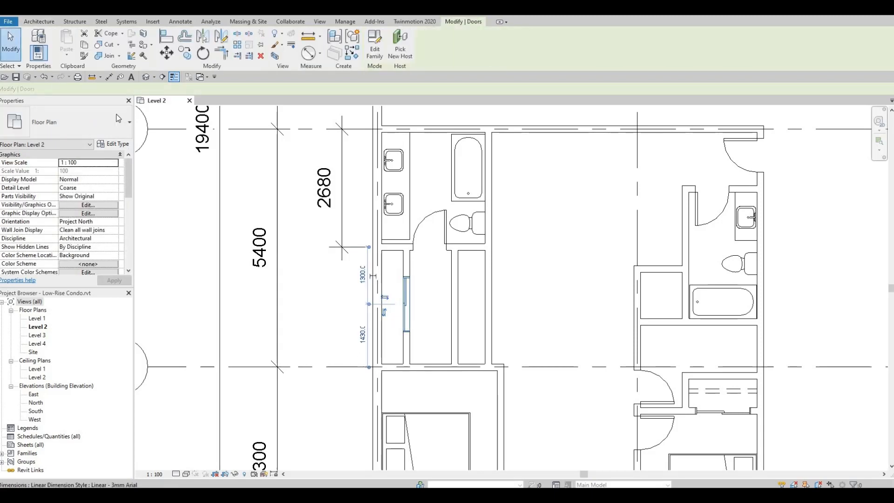
Try wider sizes of the sliding door in the western passage wall and settle on the 1700 x 2100mm type.
click(116, 120)
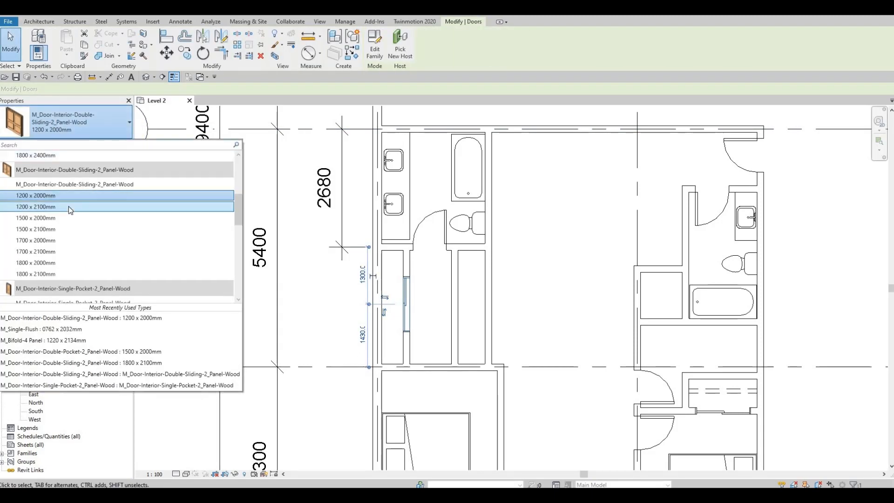
click(265, 265)
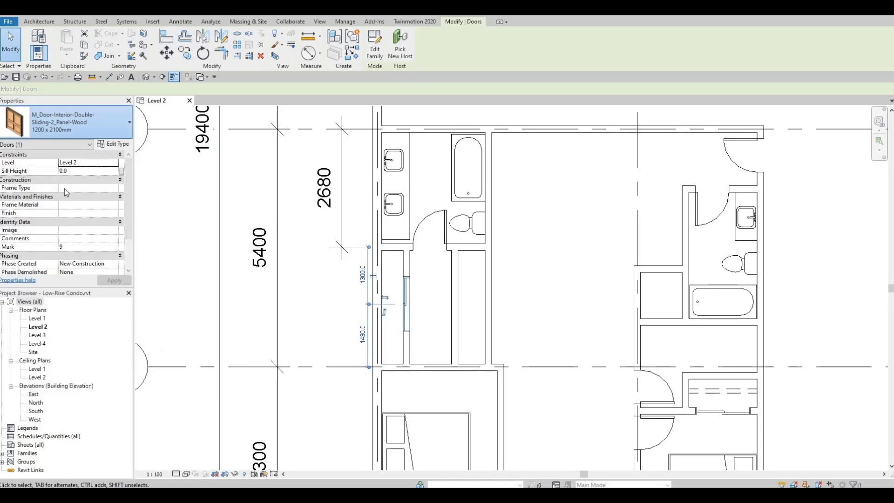
click(107, 126)
click(49, 220)
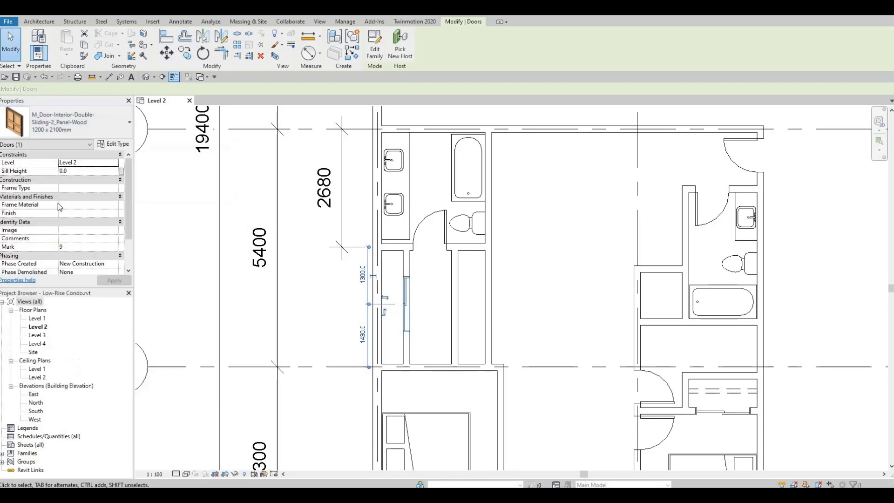
click(68, 124)
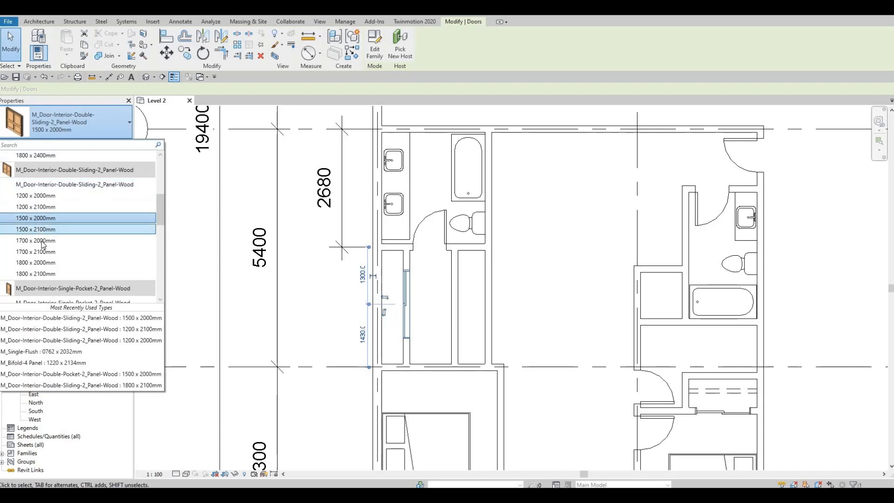
click(43, 244)
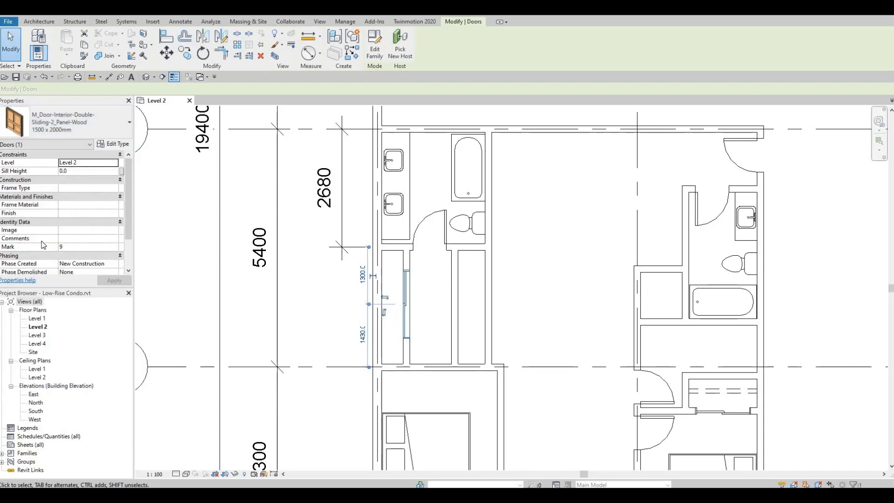
click(79, 127)
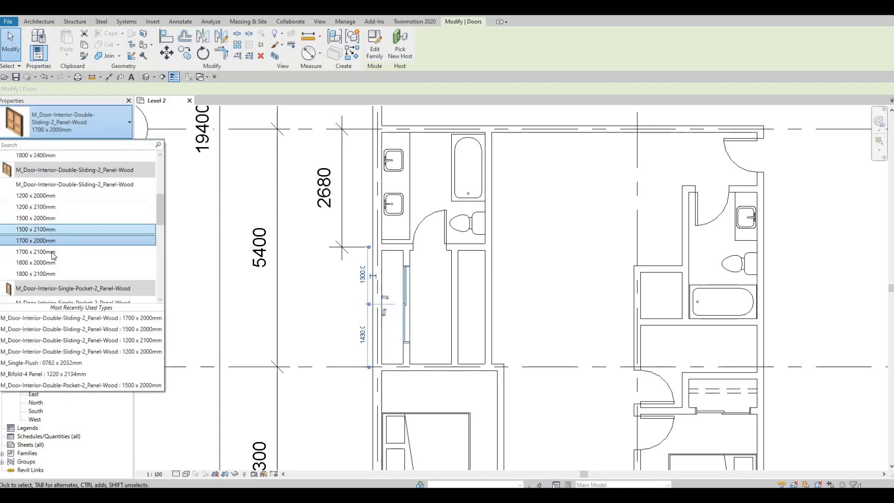
click(53, 252)
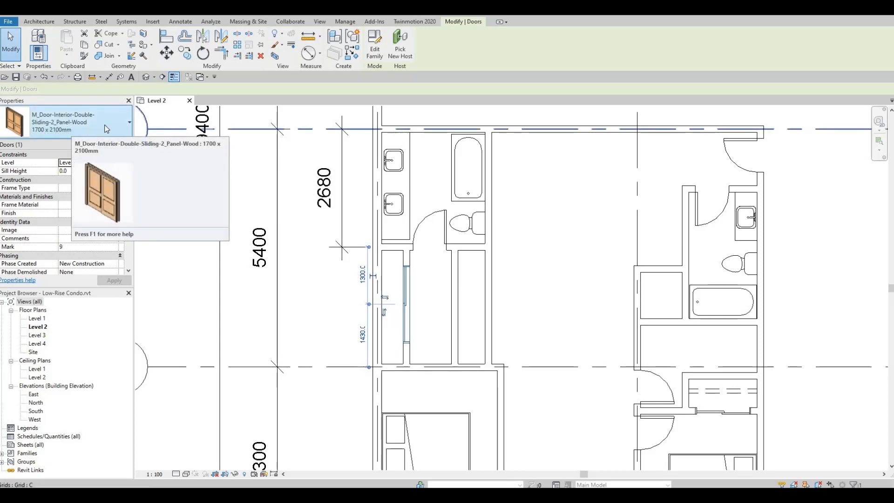
key(Escape)
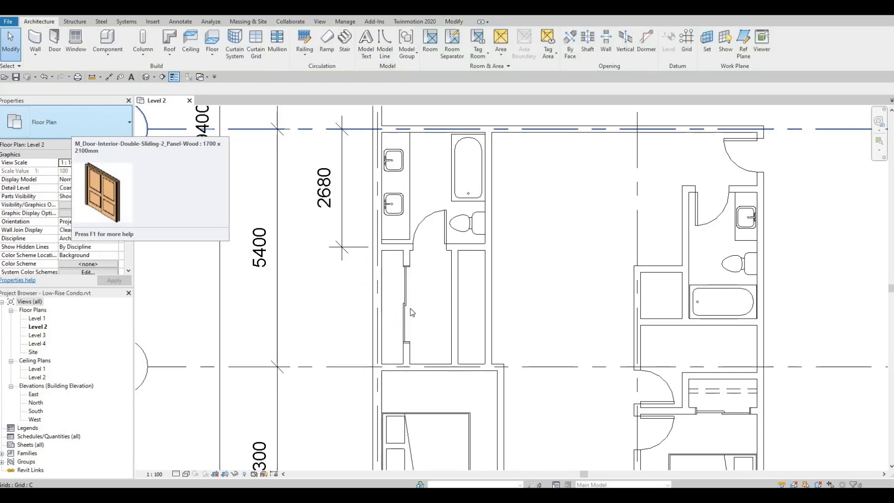
Create a similar 1700 x 2100mm double sliding door in the eastern passage wall, directly opposite the western closet door.
click(406, 279)
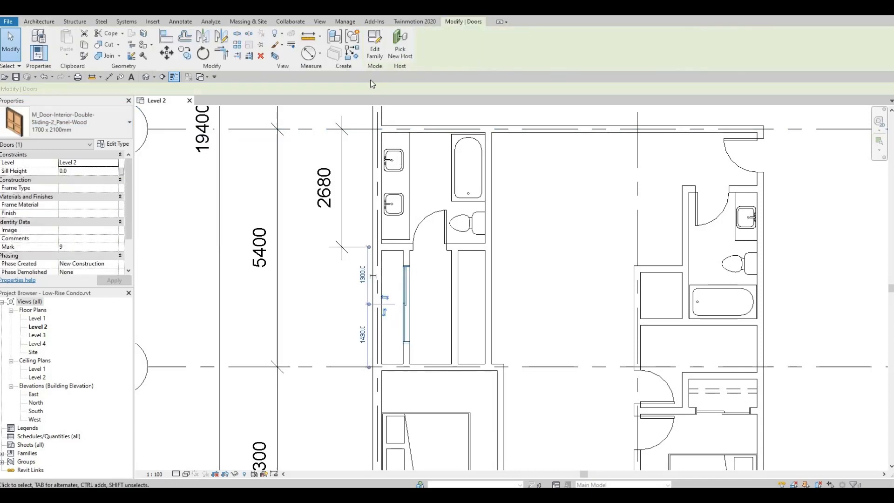
click(353, 55)
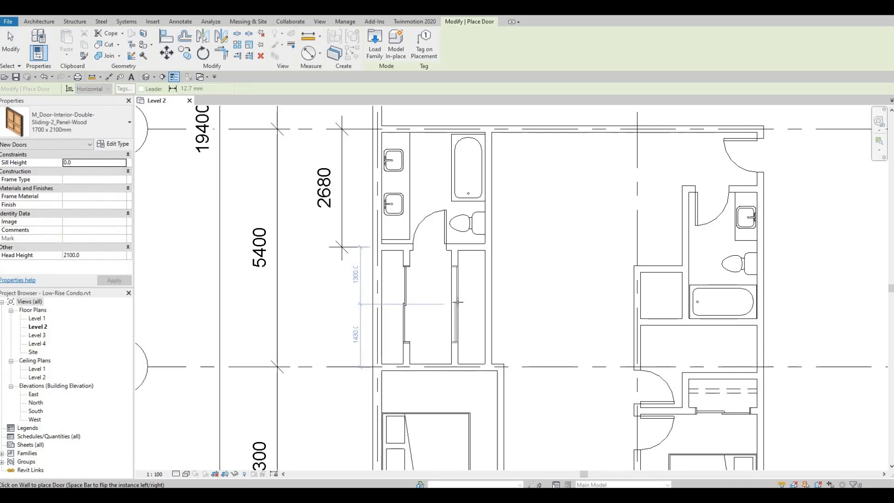
key(Escape)
key(Escape)
middle_drag(451, 297, 467, 289)
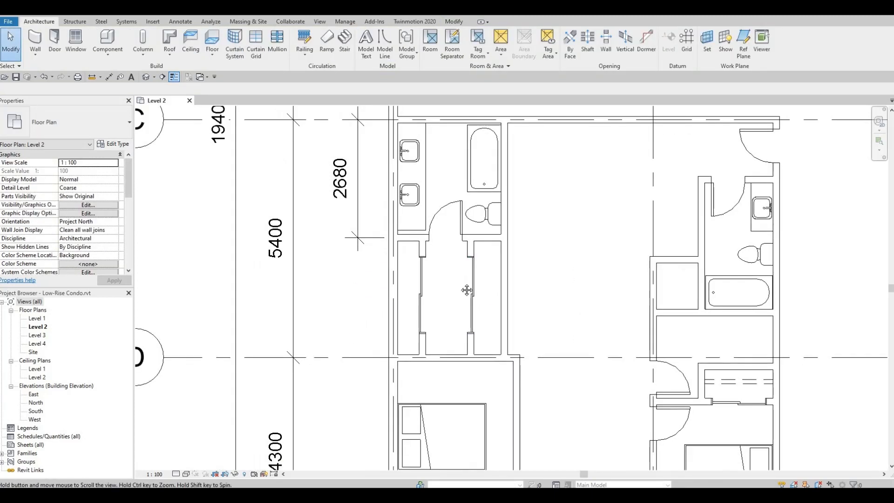
middle_drag(464, 249, 464, 257)
scroll(514, 282, down, 2)
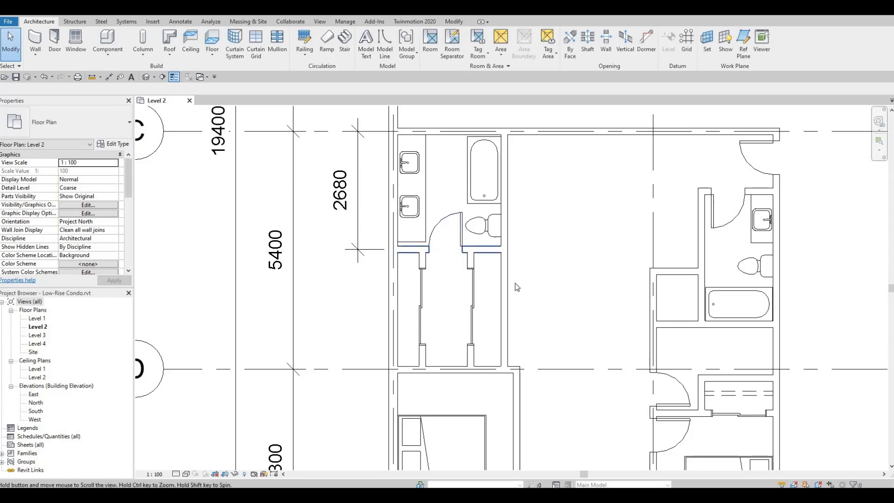
middle_drag(496, 268, 499, 250)
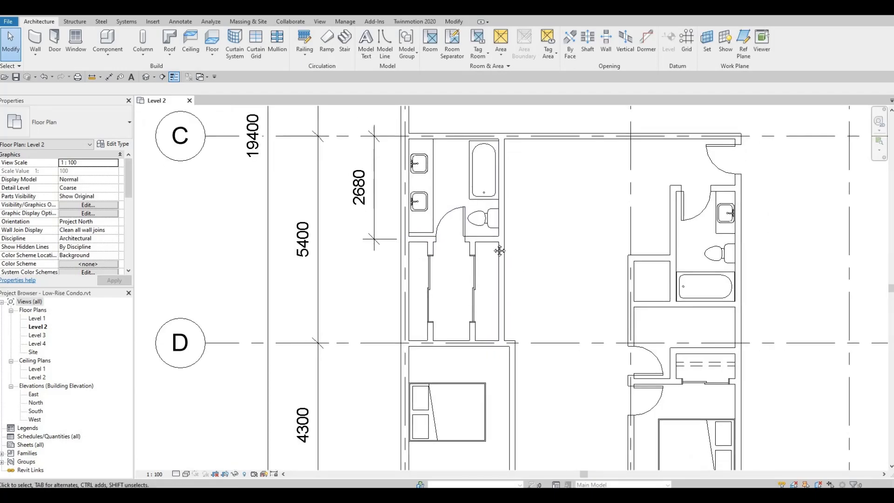
Cut a rectangular wall opening about 700 mm wide in the wall between the closet passage and the western bedroom.
middle_drag(492, 312, 467, 247)
scroll(470, 263, down, 2)
scroll(429, 268, up, 1)
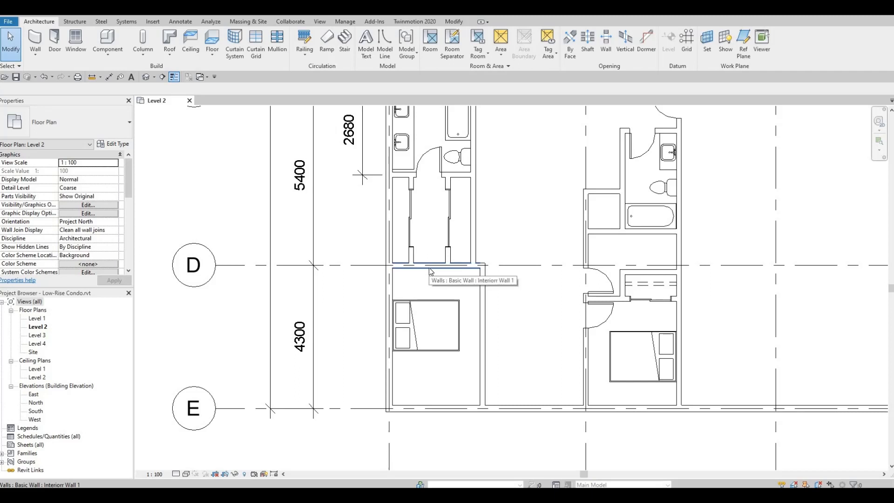
click(429, 267)
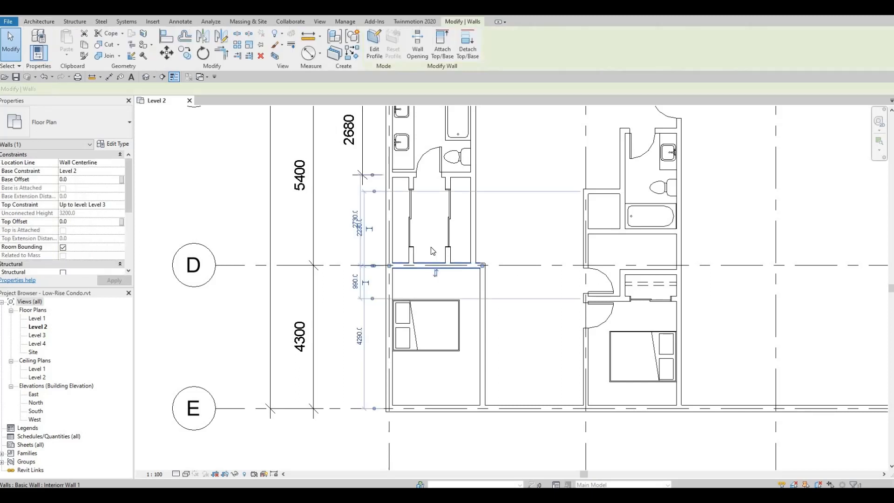
click(417, 50)
scroll(405, 268, up, 2)
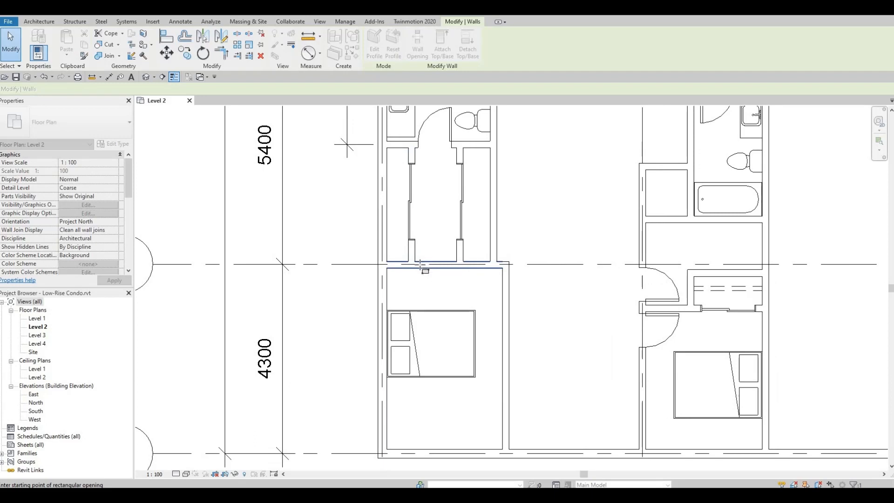
click(420, 265)
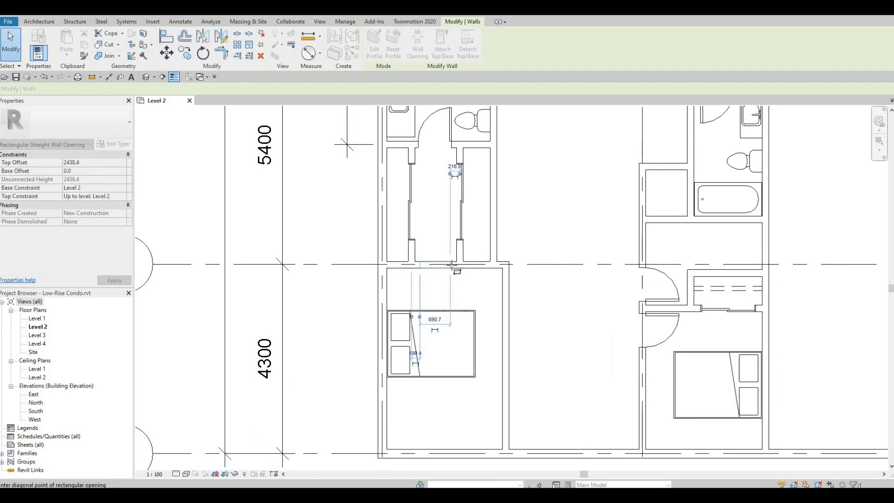
click(452, 267)
scroll(435, 265, down, 2)
key(Escape)
key(Escape)
Stretch both ends of the passage opening so they line up with the inner faces of the two passage walls.
scroll(433, 261, up, 3)
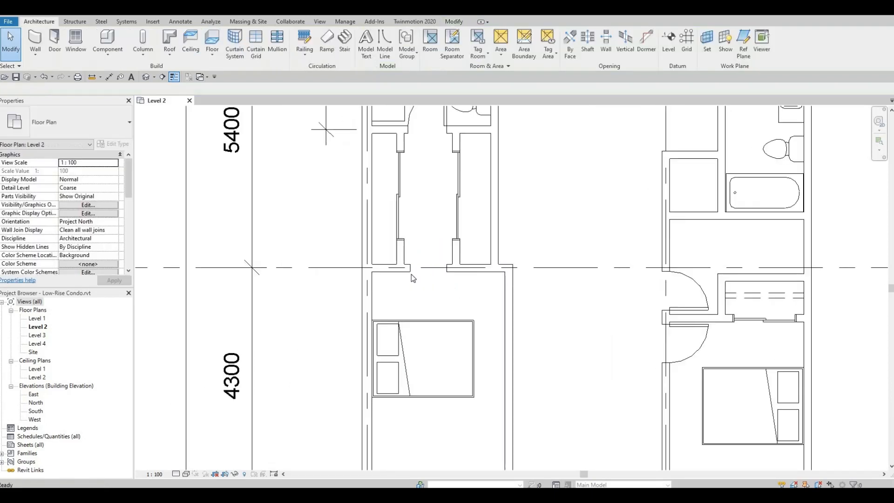
scroll(413, 274, up, 2)
click(414, 271)
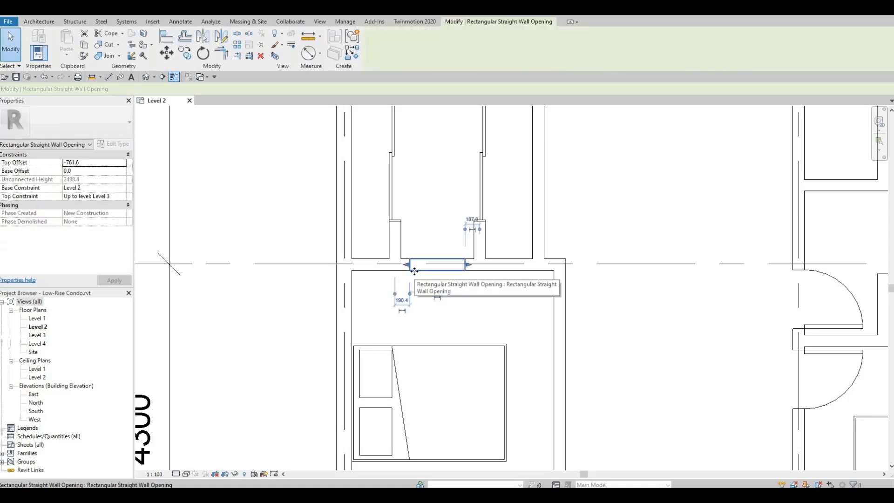
drag(414, 271, 401, 266)
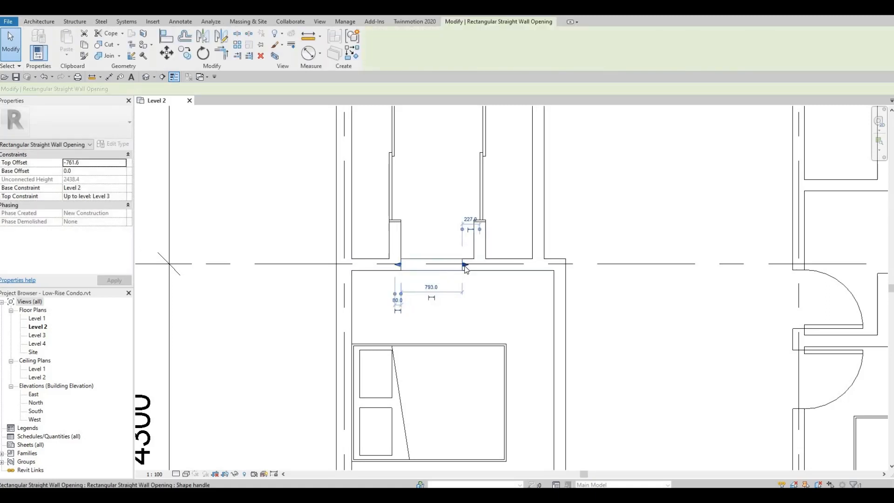
drag(465, 266, 475, 285)
click(482, 318)
middle_drag(521, 307, 489, 250)
scroll(520, 254, down, 1)
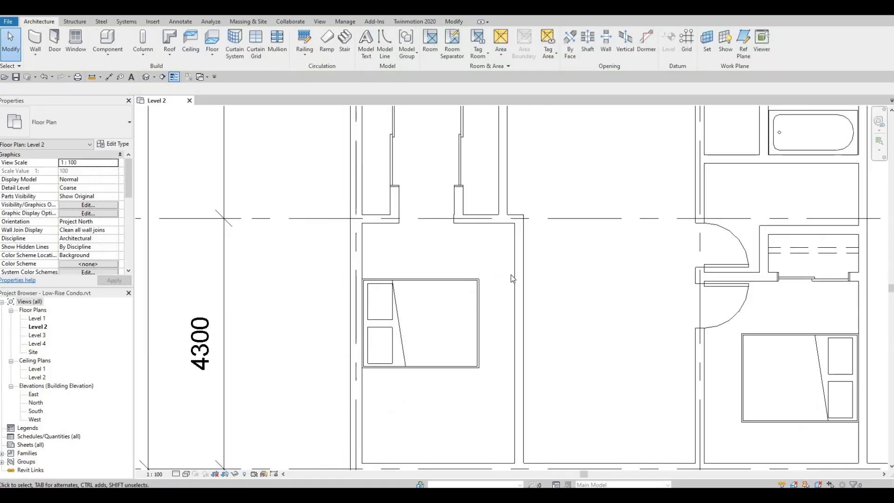
Place an M_Bifold-2 Panel 0762 x 2032mm door midway along the north wall of the small closet west of the eastern bathtub.
scroll(538, 276, down, 2)
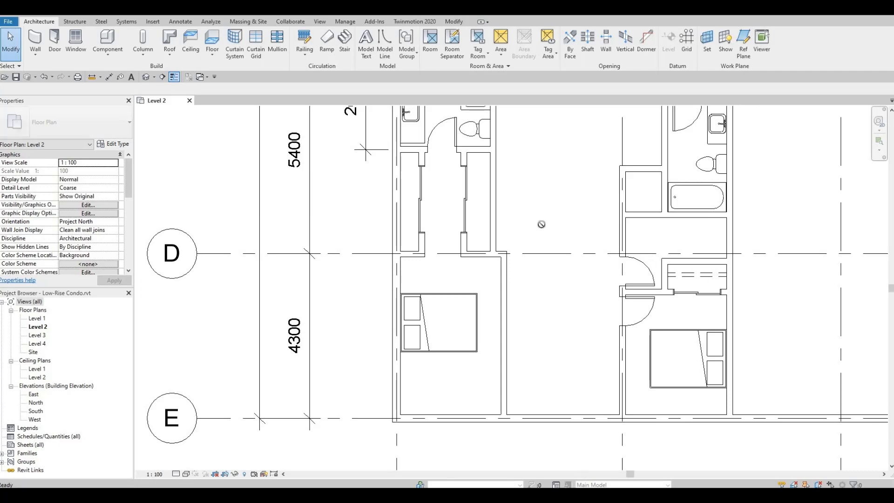
key(d)
key(r)
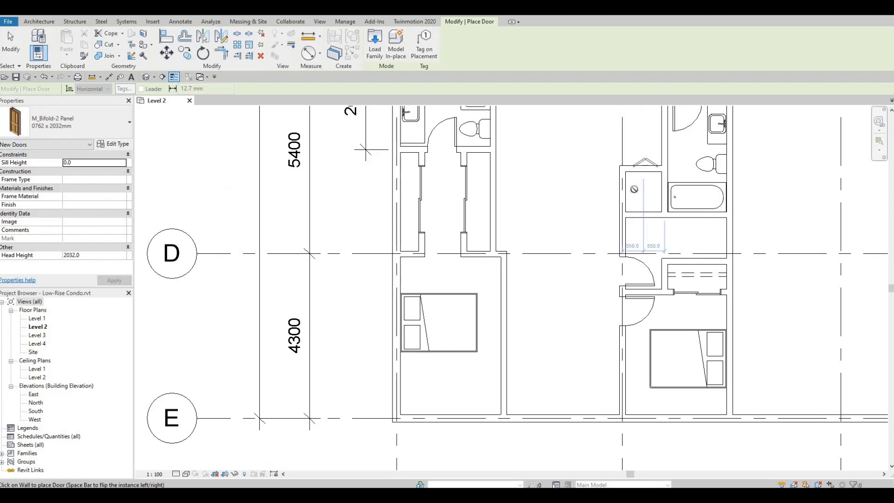
click(643, 168)
middle_drag(554, 217, 456, 306)
scroll(457, 305, down, 1)
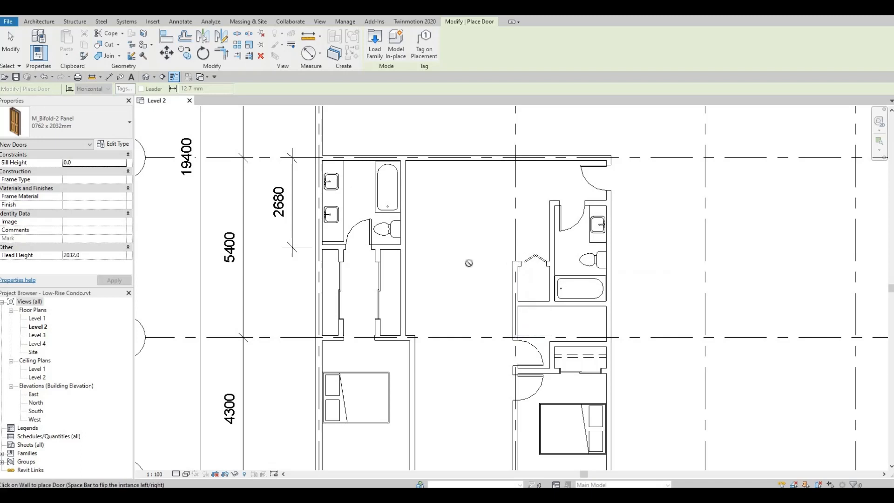
key(Escape)
key(Escape)
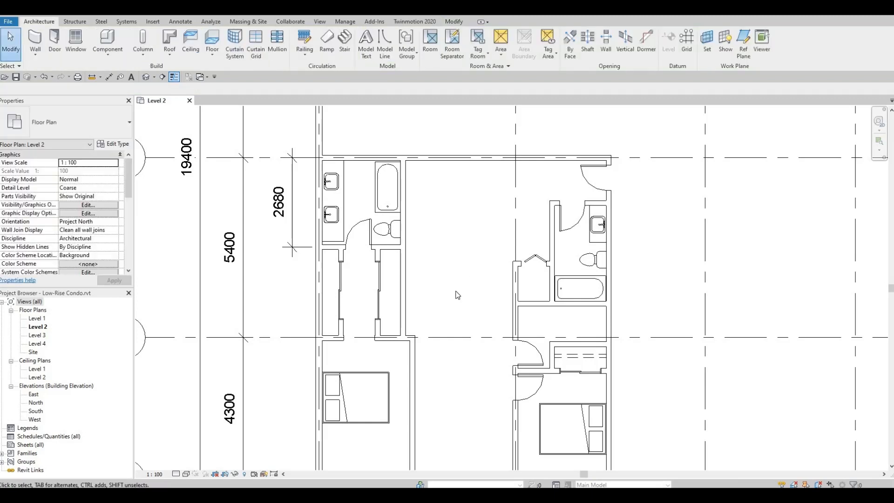
middle_drag(455, 293, 472, 270)
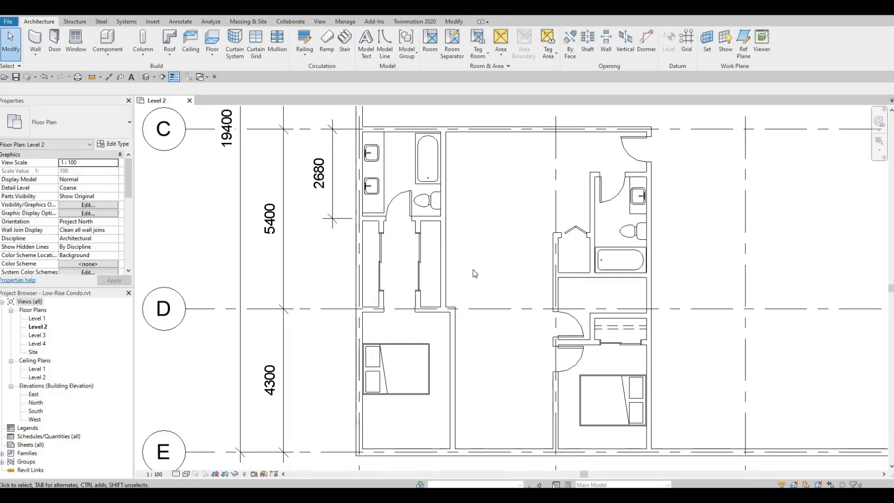